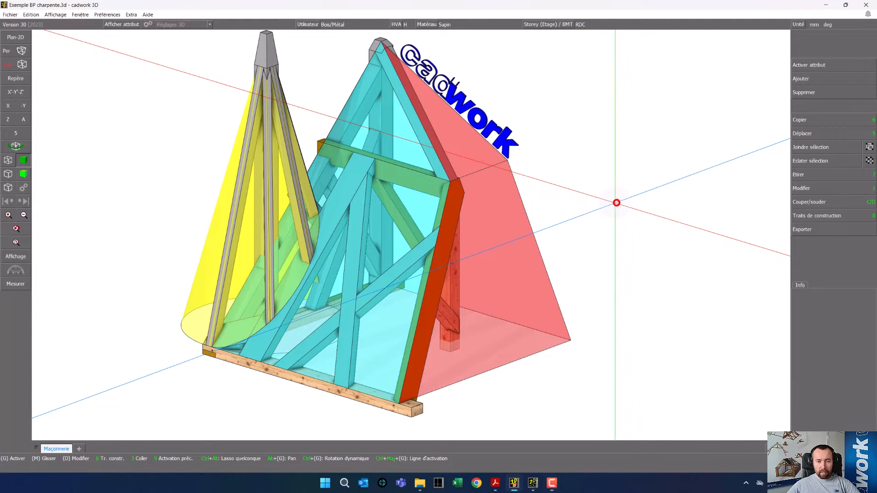
pyautogui.keyDown('ctrl'); pyautogui.moveTo(617, 203); pyautogui.dragTo(381, 231); pyautogui.keyUp('ctrl')
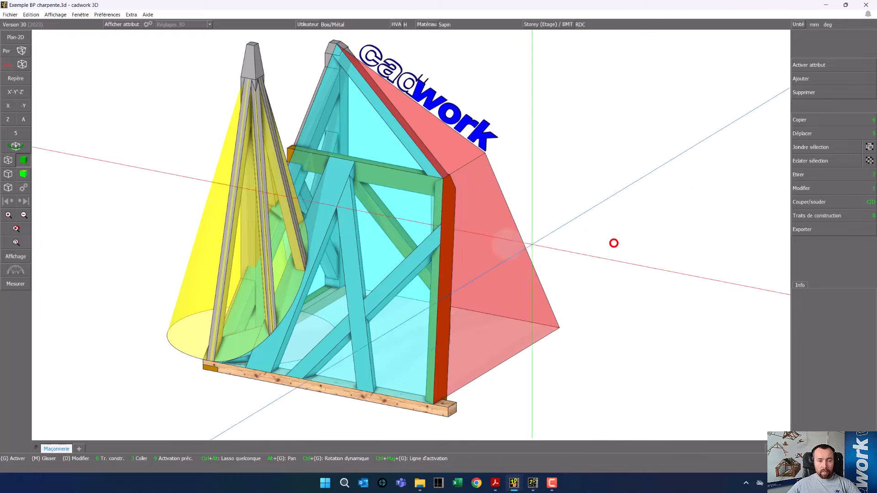
pyautogui.keyDown('ctrl'); pyautogui.moveTo(398, 231); pyautogui.dragTo(389, 225); pyautogui.keyUp('ctrl')
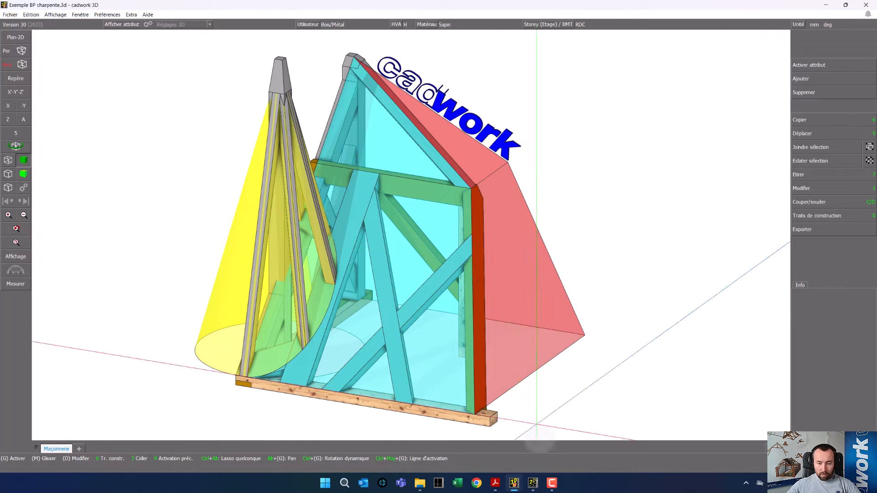
# Switch to the Dossier Sujet E20 PDF in Acrobat and read through the exam brief, structure plans, details, timber list and marking scheme.
pyautogui.click(496, 486)
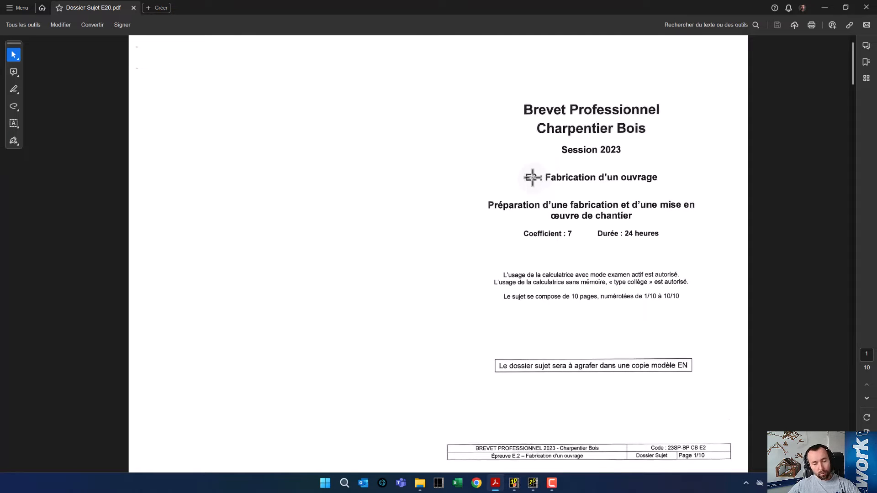
pyautogui.scroll(-3, 539, 179)
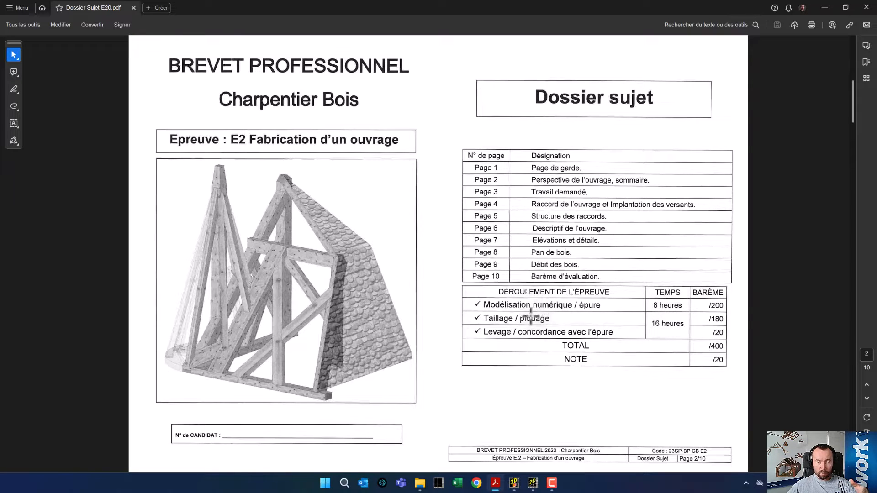
pyautogui.scroll(-2, 593, 319)
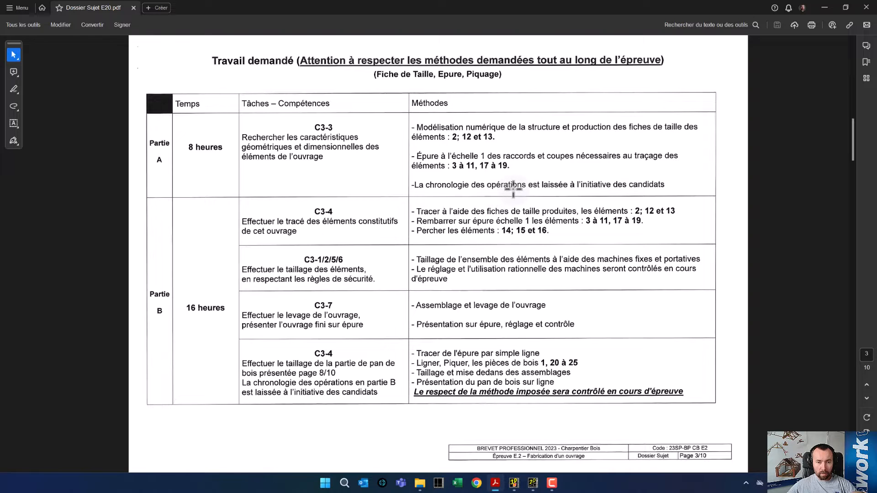
pyautogui.scroll(-2, 513, 188)
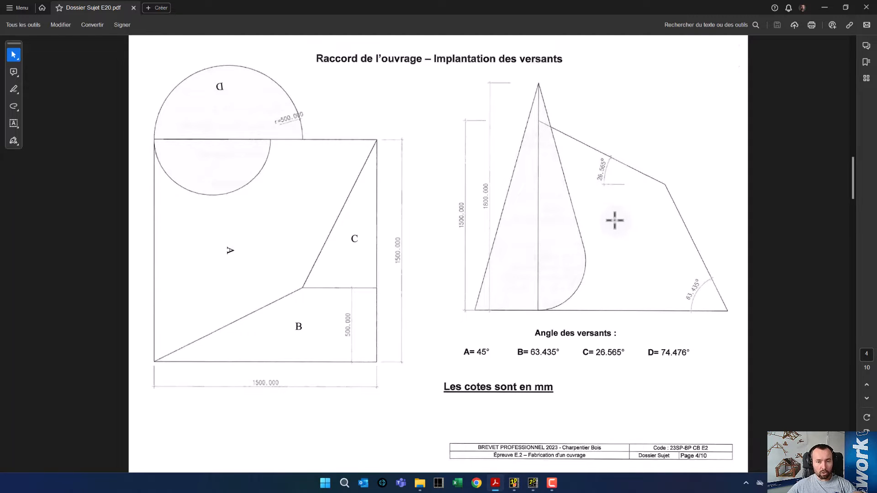
pyautogui.scroll(-2, 610, 218)
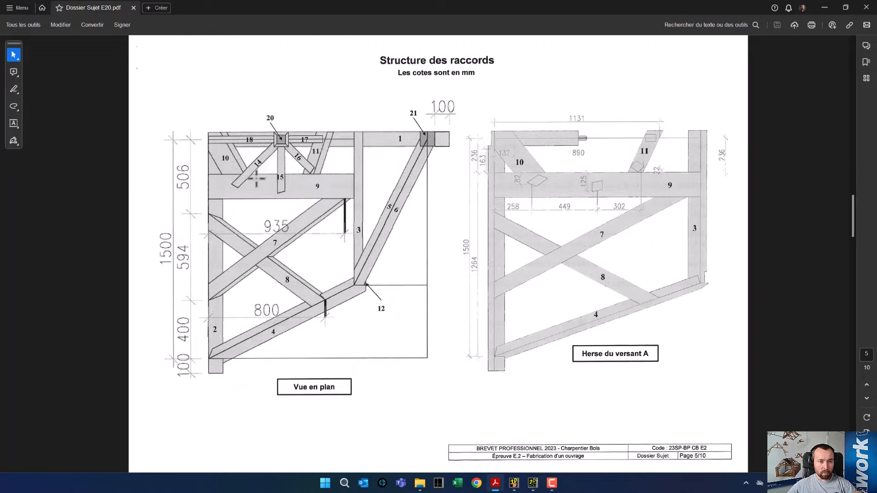
pyautogui.scroll(-2, 682, 221)
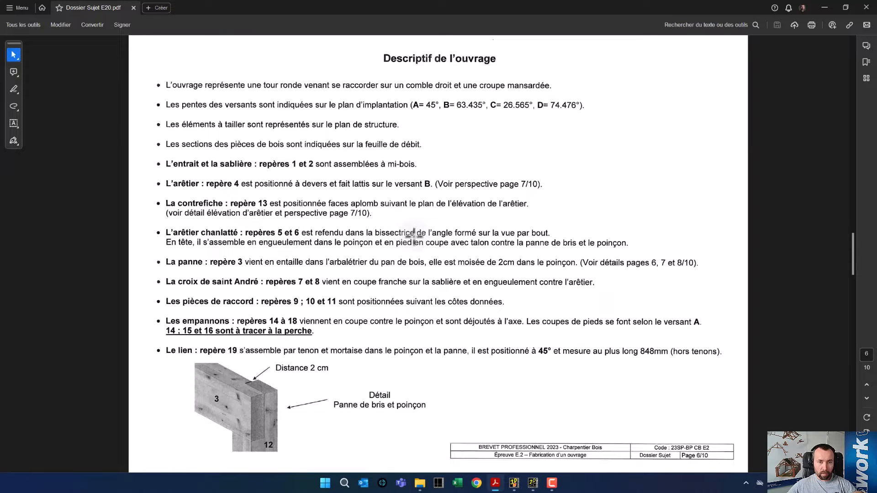
pyautogui.scroll(-2, 438, 224)
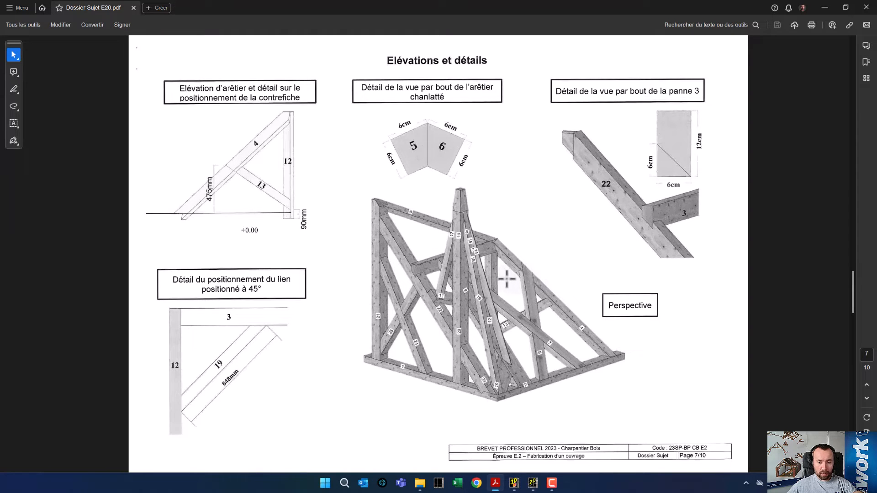
pyautogui.scroll(-2, 507, 280)
pyautogui.scroll(-2, 507, 280)
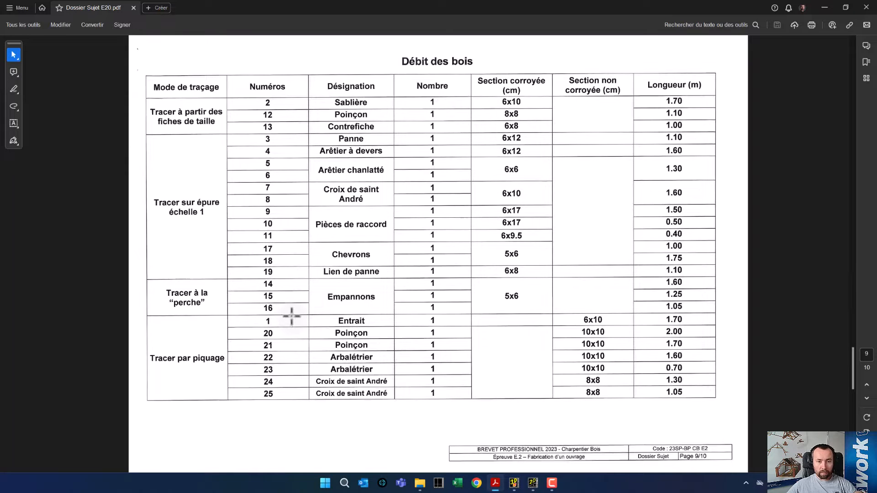
pyautogui.scroll(-2, 516, 136)
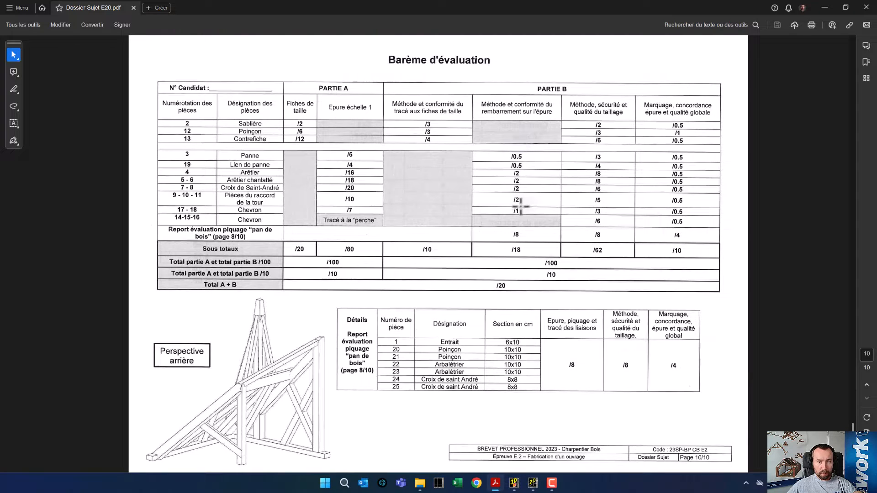
# Go back to the Travail demandé table on page 3 of the exam brief.
pyautogui.scroll(15, 552, 206)
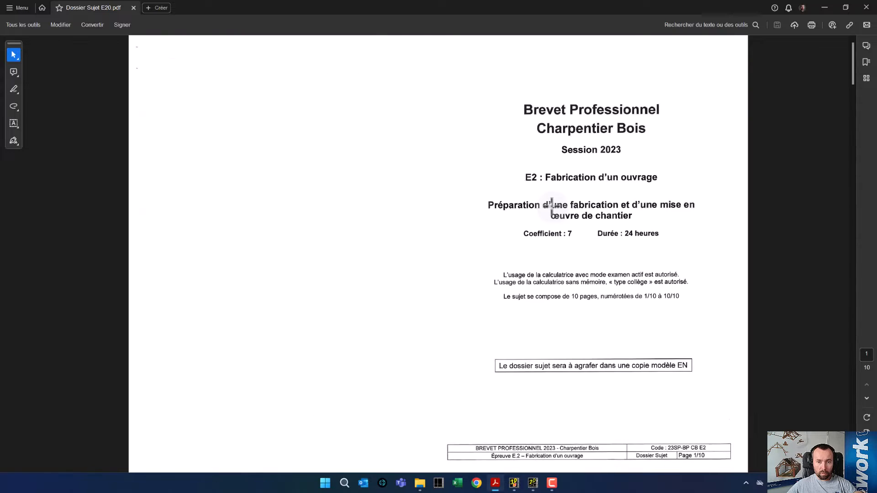
pyautogui.scroll(-2, 551, 208)
pyautogui.scroll(-3, 551, 207)
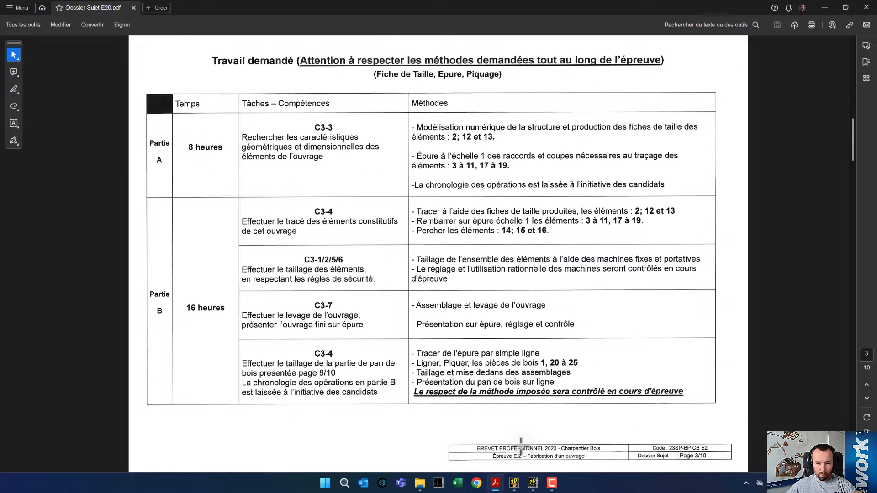
# Switch to Exemple BP charpente.3d in cadwork 3D, activate the coloured roof-slope group with the cadwork lettering, and hide it.
pyautogui.moveTo(513, 487)
pyautogui.click(464, 442)
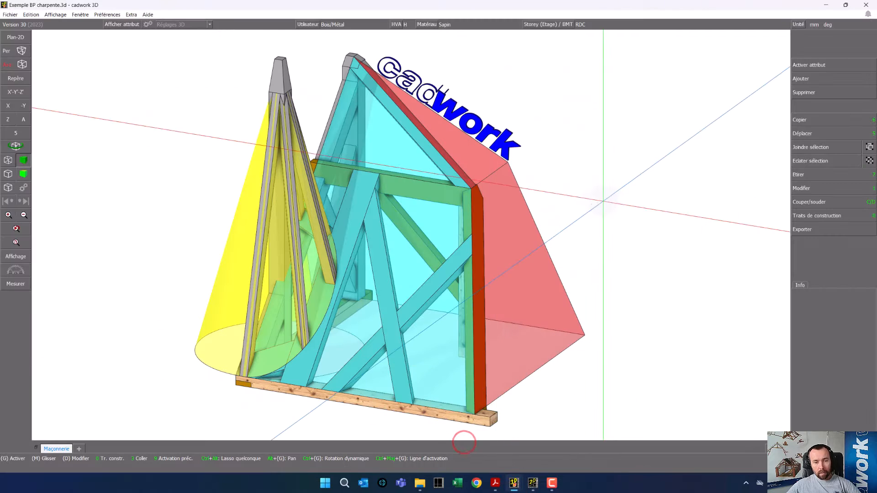
pyautogui.keyDown('ctrl'); pyautogui.moveTo(634, 180); pyautogui.dragTo(601, 201); pyautogui.keyUp('ctrl')
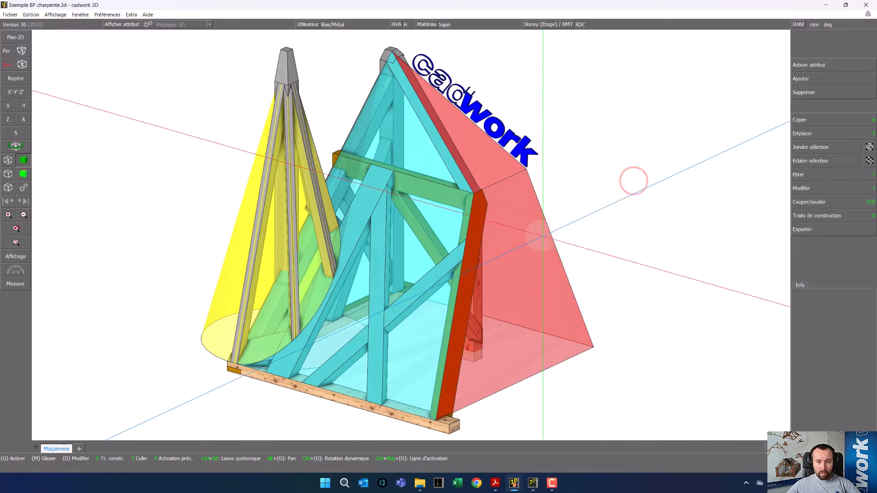
pyautogui.hotkey('ctrl', 'a')
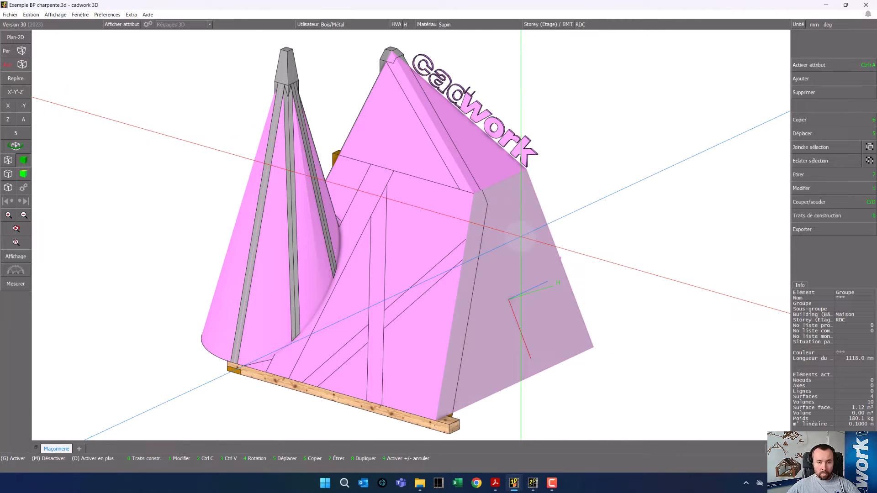
pyautogui.middleClick(521, 237)
pyautogui.keyDown('ctrl'); pyautogui.moveTo(541, 238); pyautogui.dragTo(540, 238); pyautogui.keyUp('ctrl')
pyautogui.scroll(2, 388, 330)
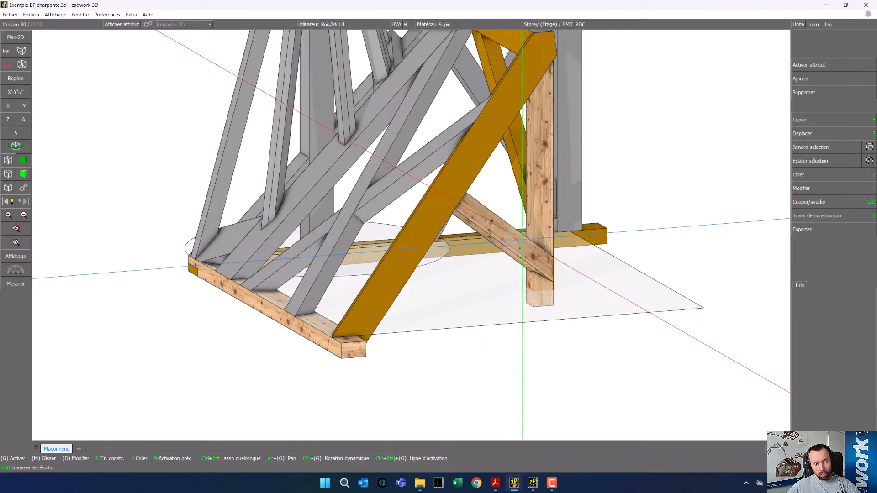
# Activate the wood-textured post and inclined strut to identify the elements needing cutting sheets, and clear the selection.
pyautogui.moveTo(521, 235)
pyautogui.keyDown('ctrl'); pyautogui.mouseDown()
pyautogui.moveTo(438, 245)
pyautogui.moveTo(522, 239)
pyautogui.mouseUp(); pyautogui.keyUp('ctrl')
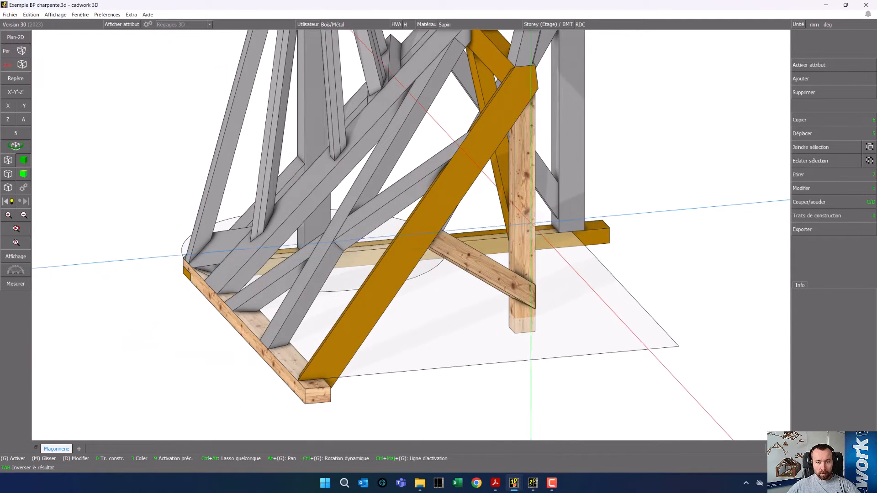
pyautogui.click(525, 221)
pyautogui.rightClick(470, 261)
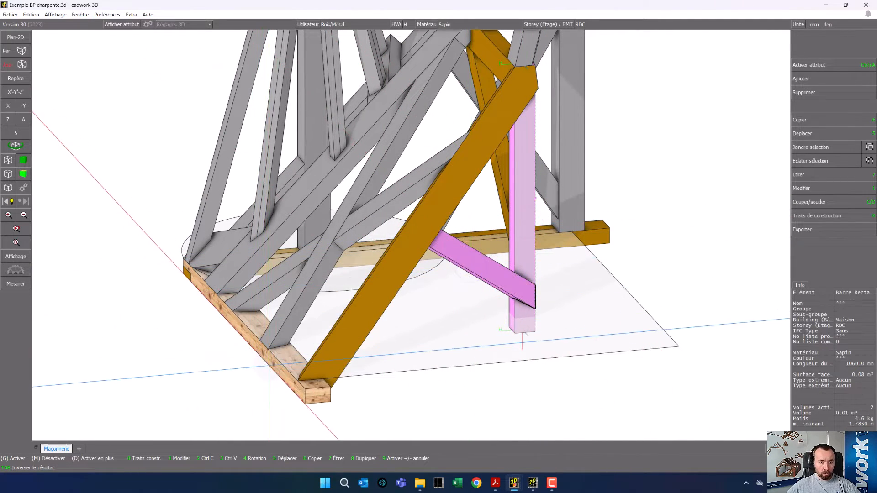
pyautogui.rightClick(268, 364)
pyautogui.click(247, 388)
pyautogui.keyDown('ctrl'); pyautogui.moveTo(184, 372); pyautogui.dragTo(263, 319); pyautogui.keyUp('ctrl')
pyautogui.scroll(-4, 493, 200)
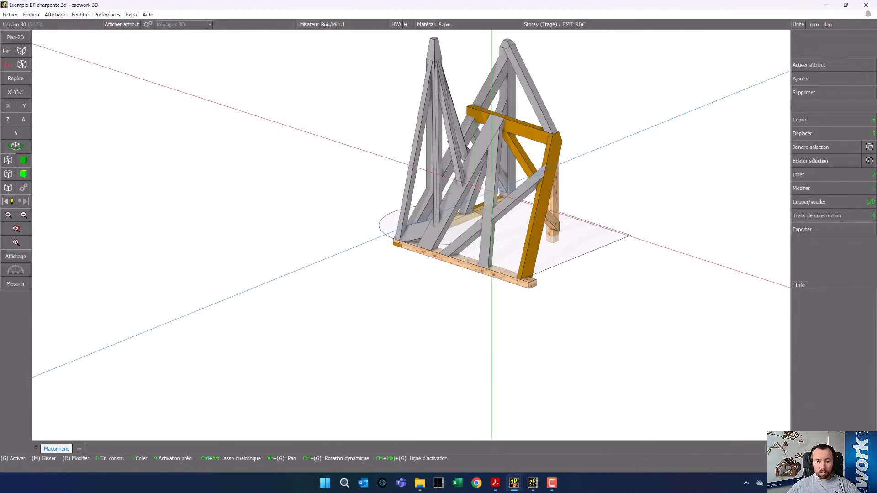
# Examine the inclined strut's connection to the post and hip rafter, activating the strut and the rafter to read their properties.
pyautogui.scroll(2, 533, 166)
pyautogui.moveTo(533, 166); pyautogui.dragTo(411, 232, button='middle')
pyautogui.scroll(2, 407, 236)
pyautogui.moveTo(365, 269)
pyautogui.keyDown('ctrl'); pyautogui.mouseDown()
pyautogui.moveTo(431, 234)
pyautogui.moveTo(365, 268)
pyautogui.mouseUp(); pyautogui.keyUp('ctrl')
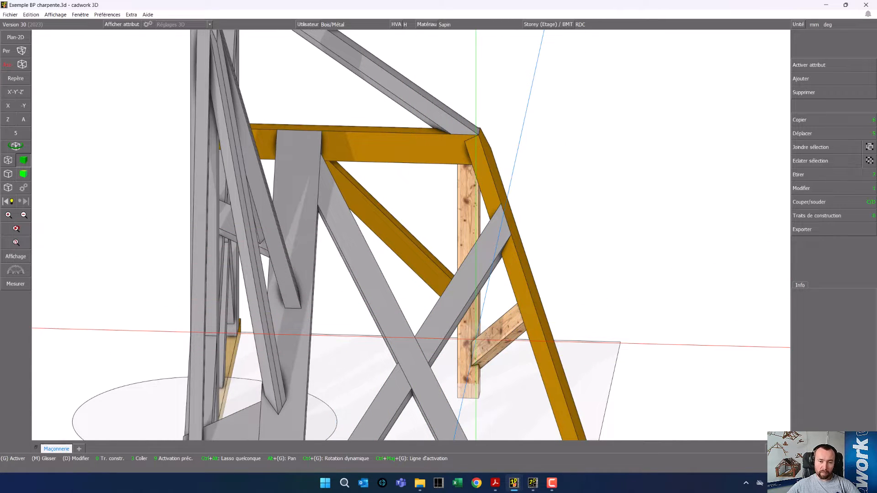
pyautogui.scroll(3, 476, 339)
pyautogui.click(427, 238)
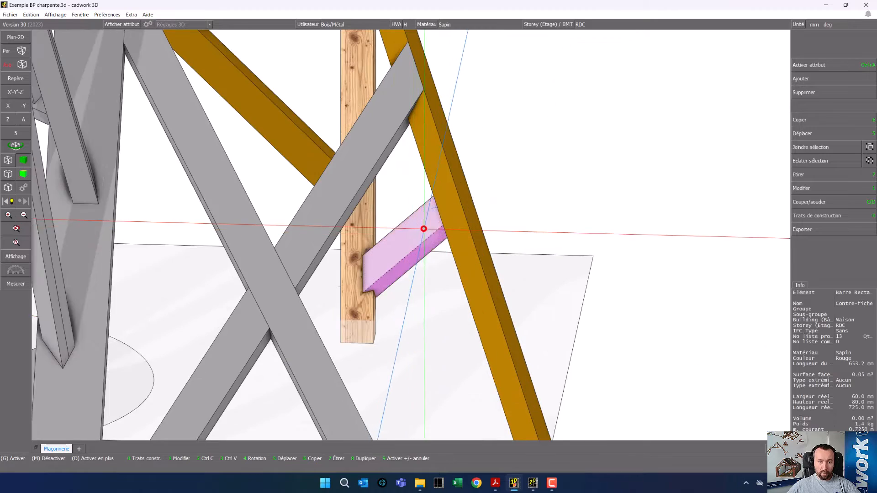
pyautogui.keyDown('ctrl'); pyautogui.moveTo(428, 239); pyautogui.dragTo(333, 131); pyautogui.keyUp('ctrl')
pyautogui.click(333, 131)
pyautogui.click(376, 133)
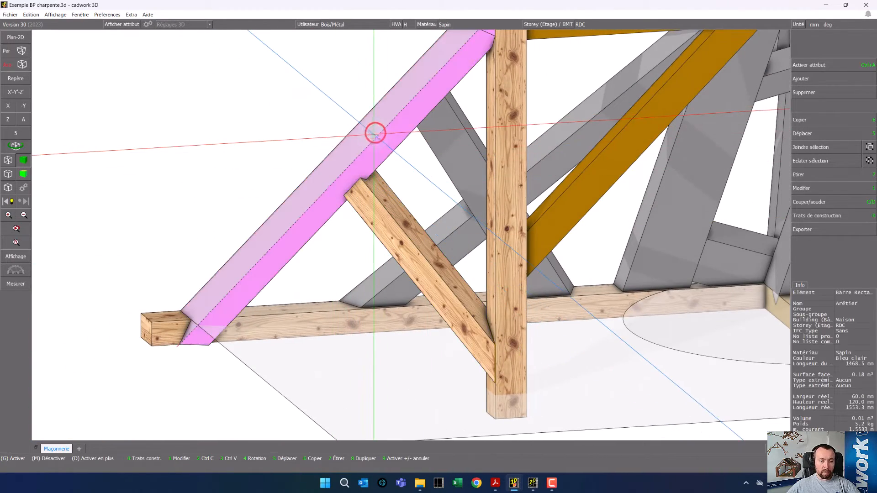
pyautogui.click(241, 124)
# Examine the post's joints with the purlin and the 45° brace, activating the post and the brace to read their properties.
pyautogui.scroll(-4, 242, 124)
pyautogui.scroll(5, 415, 202)
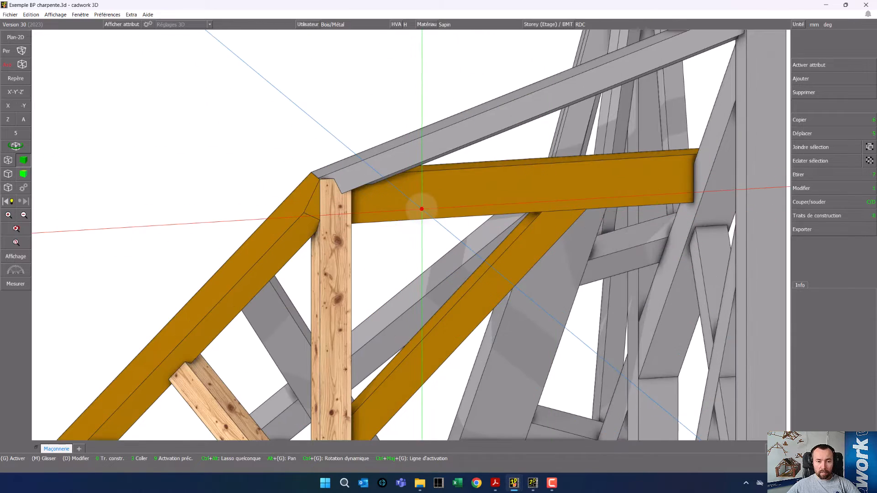
pyautogui.click(421, 209)
pyautogui.click(335, 227)
pyautogui.moveTo(380, 388); pyautogui.dragTo(412, 243, button='middle')
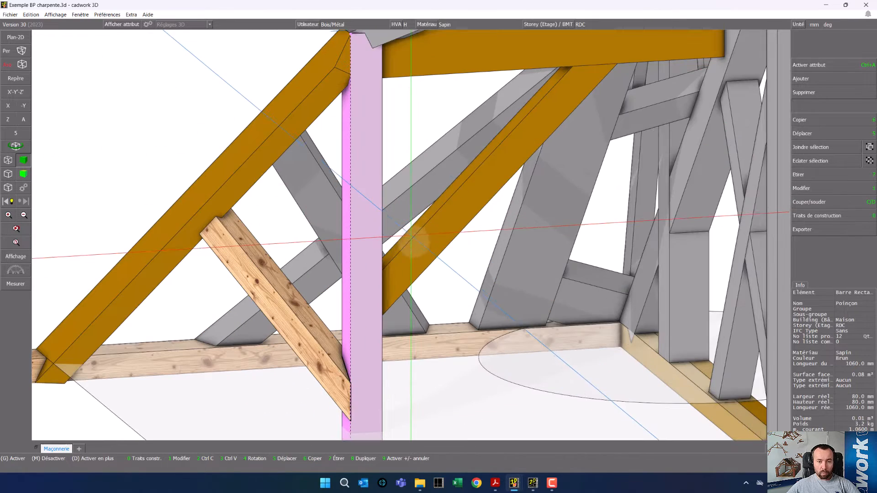
pyautogui.click(462, 203)
pyautogui.scroll(3, 363, 289)
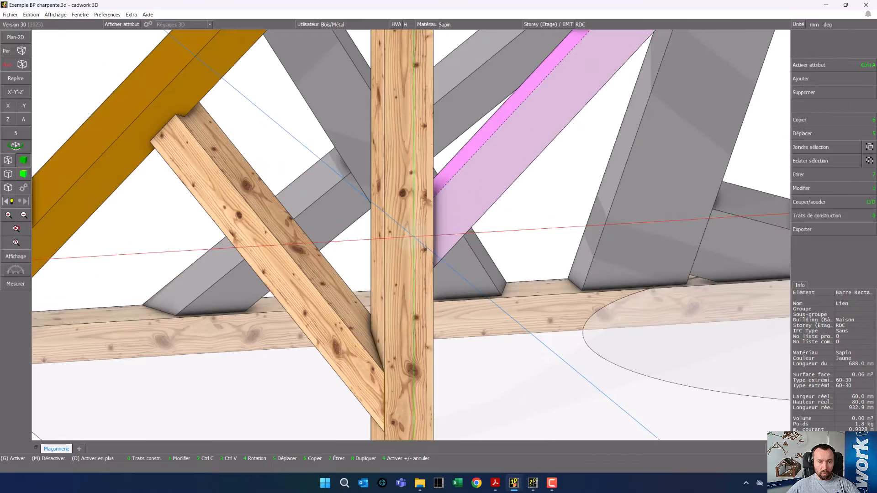
pyautogui.moveTo(417, 238); pyautogui.dragTo(413, 236)
pyautogui.scroll(-5, 413, 236)
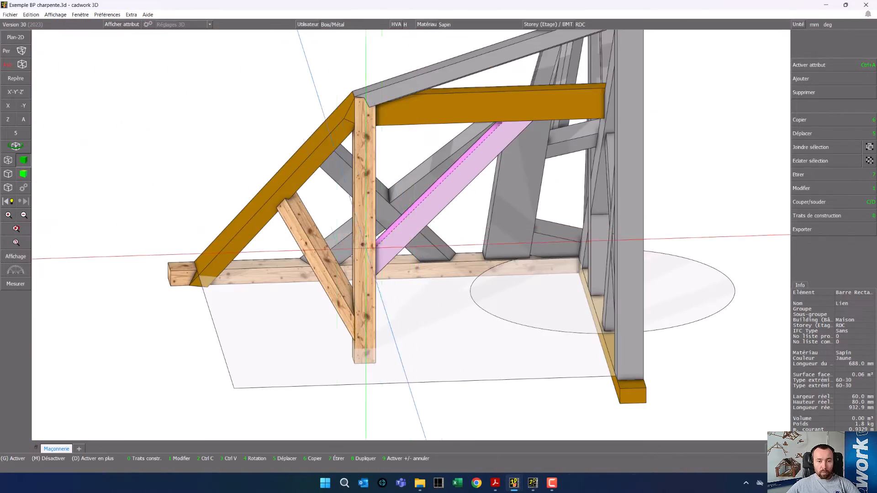
# Clear the brace selection and undo the hiding of the coloured roof slopes and lettering.
pyautogui.scroll(3, 331, 244)
pyautogui.moveTo(331, 243); pyautogui.dragTo(507, 235)
pyautogui.scroll(-4, 507, 235)
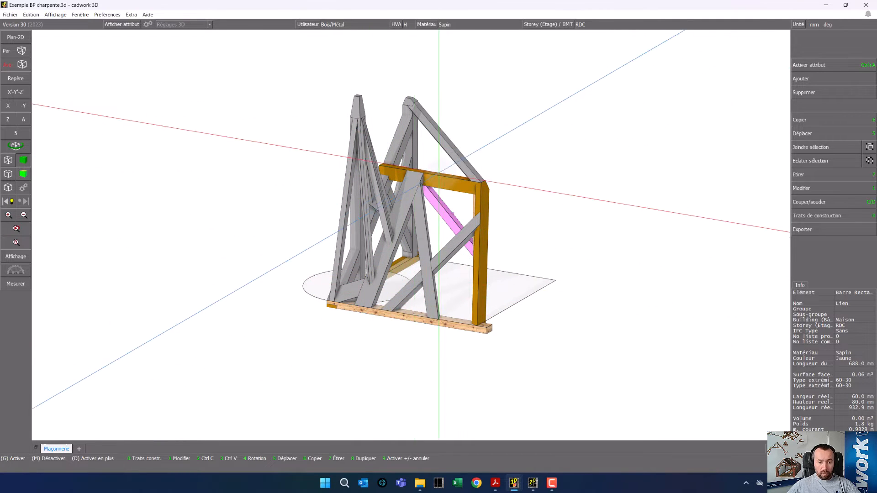
pyautogui.scroll(2, 465, 176)
pyautogui.click(530, 162)
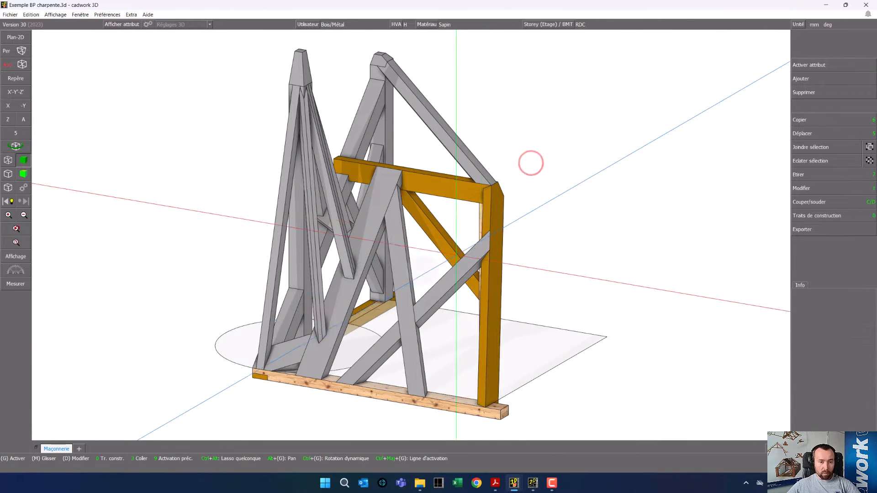
pyautogui.moveTo(298, 306)
pyautogui.mouseDown()
pyautogui.moveTo(434, 313)
pyautogui.moveTo(279, 327)
pyautogui.moveTo(301, 320)
pyautogui.mouseUp()
pyautogui.hotkey('ctrl', 'z')
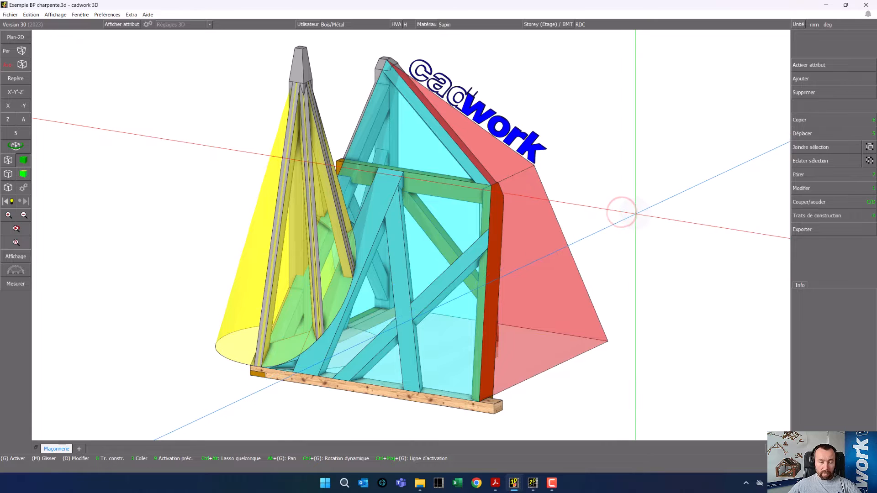
# Switch to the empty BP 2023.3d model, and open the Fichiers de réglages et INIT folder in File Explorer.
pyautogui.moveTo(520, 483)
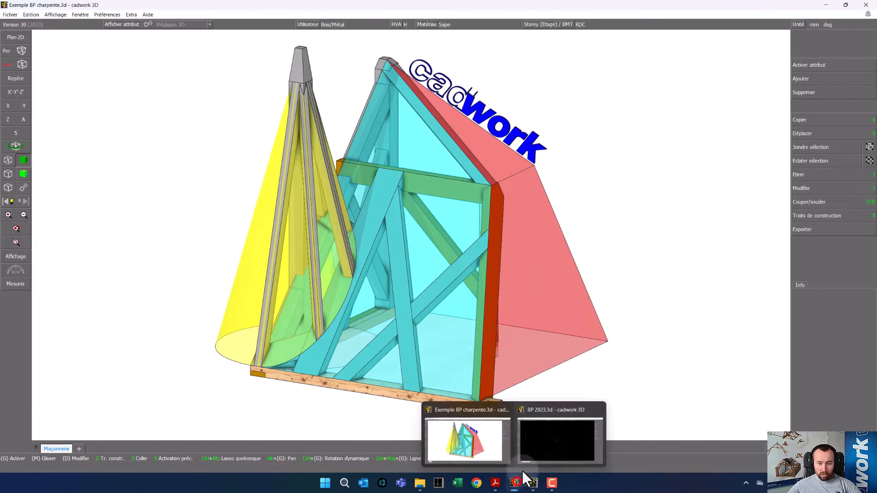
pyautogui.click(542, 437)
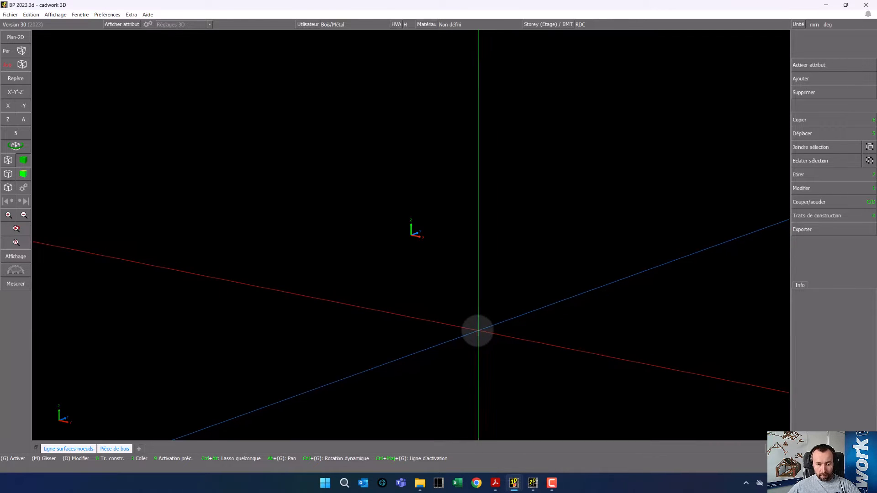
pyautogui.moveTo(419, 488)
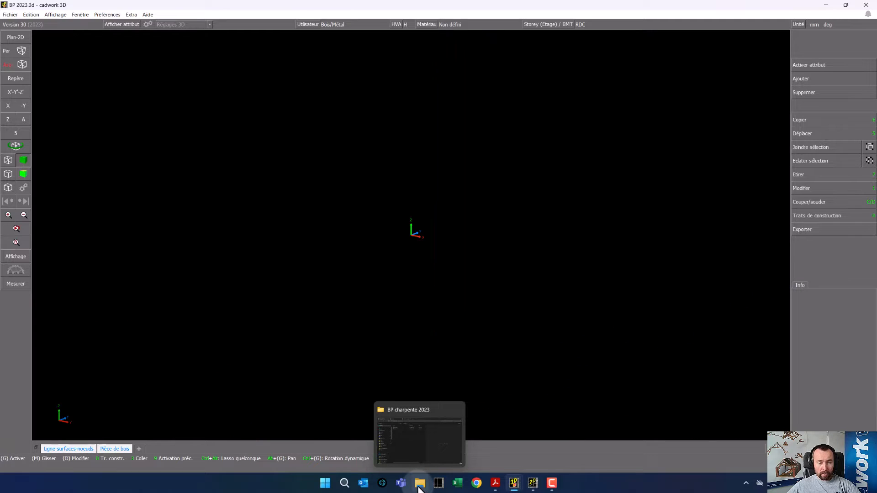
pyautogui.click(419, 487)
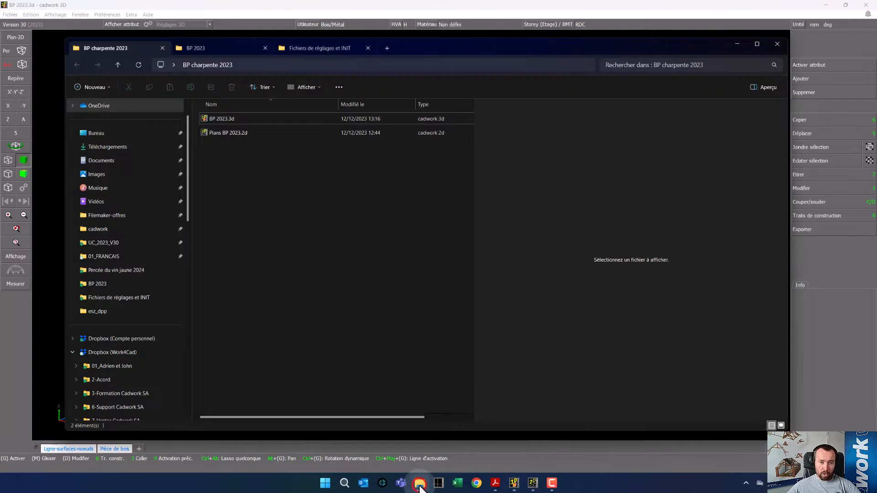
pyautogui.click(315, 48)
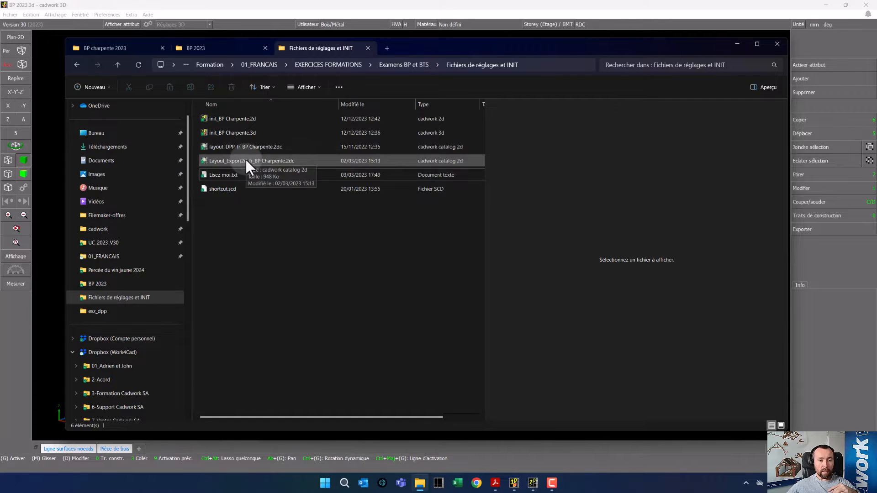
# Open Lisez moi.txt from the settings folder to read its instructions, and return to the empty BP 2023.3d model.
pyautogui.doubleClick(218, 176)
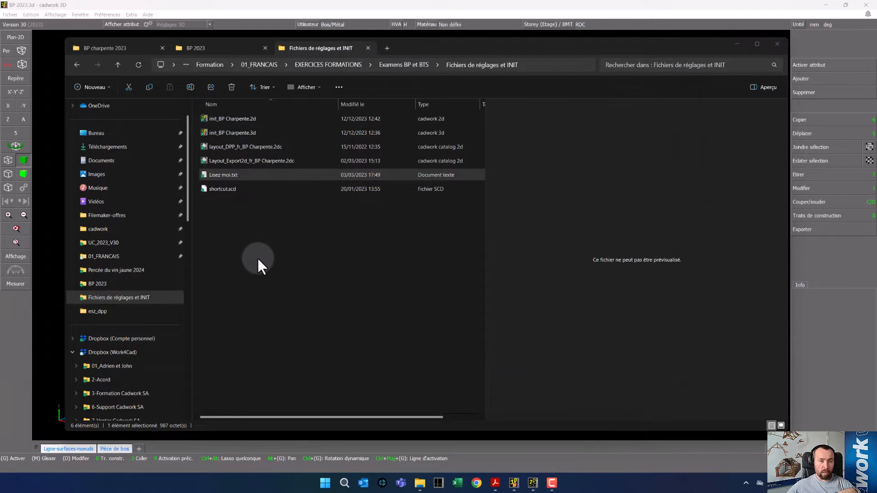
pyautogui.click(319, 258)
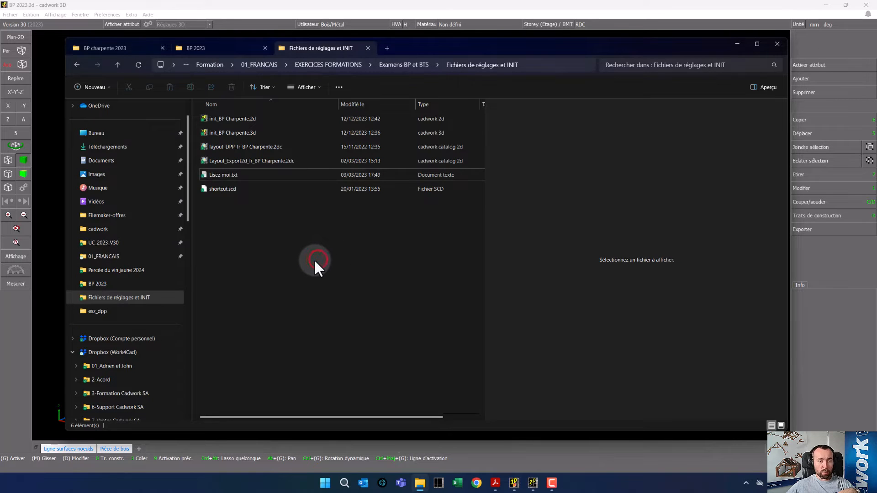
pyautogui.click(54, 159)
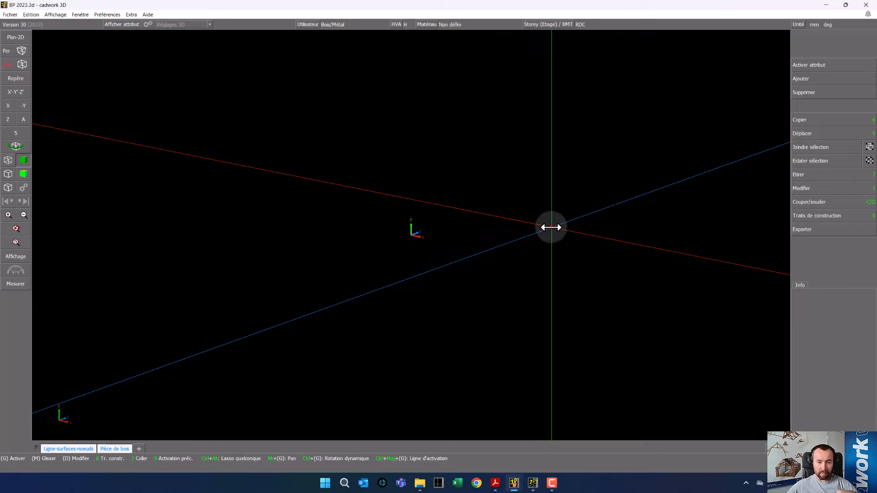
# Bring up the exam PDF, move its window onto the other monitor, and return to the cadwork 3D model.
pyautogui.click(495, 483)
pyautogui.moveTo(565, 4); pyautogui.dragTo(0, 143)
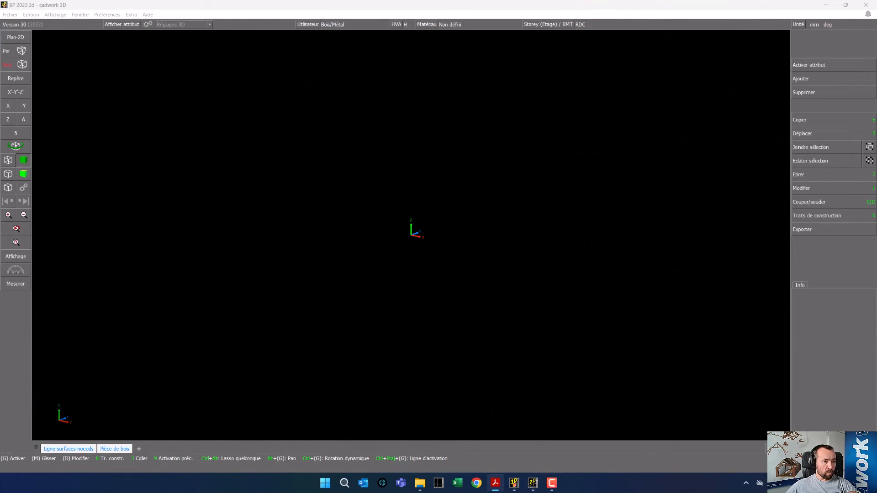
pyautogui.click(110, 290)
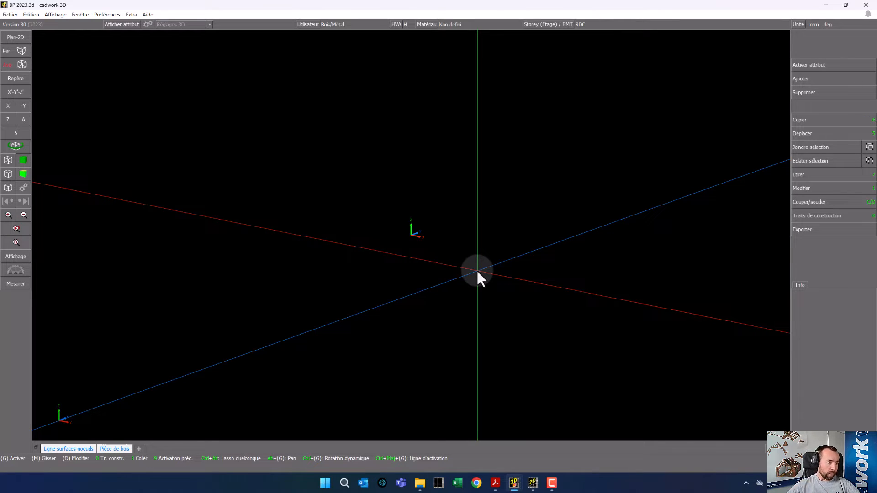
pyautogui.click(556, 261)
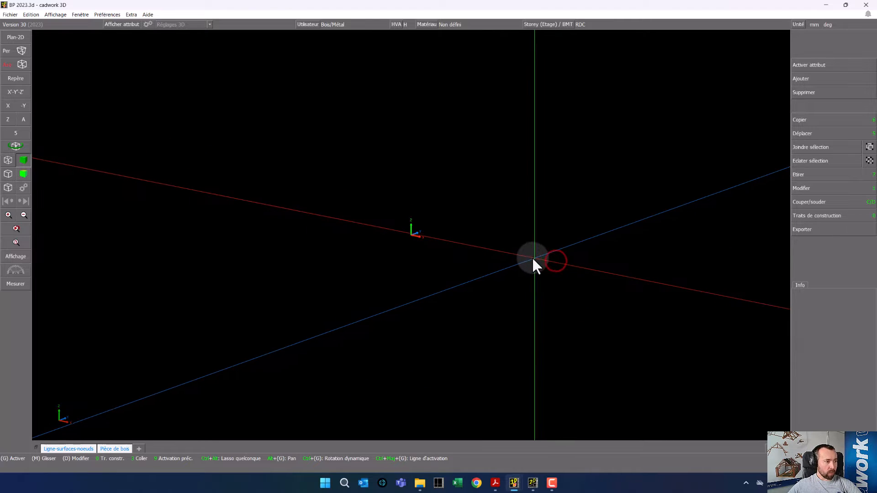
pyautogui.click(533, 259)
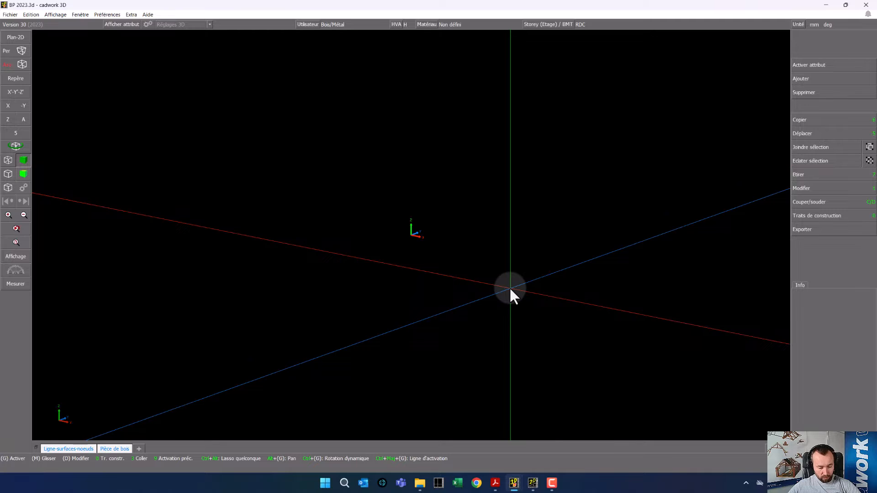
# Set a 2D work plane perpendicular to Z at the origin and add X- and Y-direction construction lines through the origin.
pyautogui.hotkey('alt', 'z')
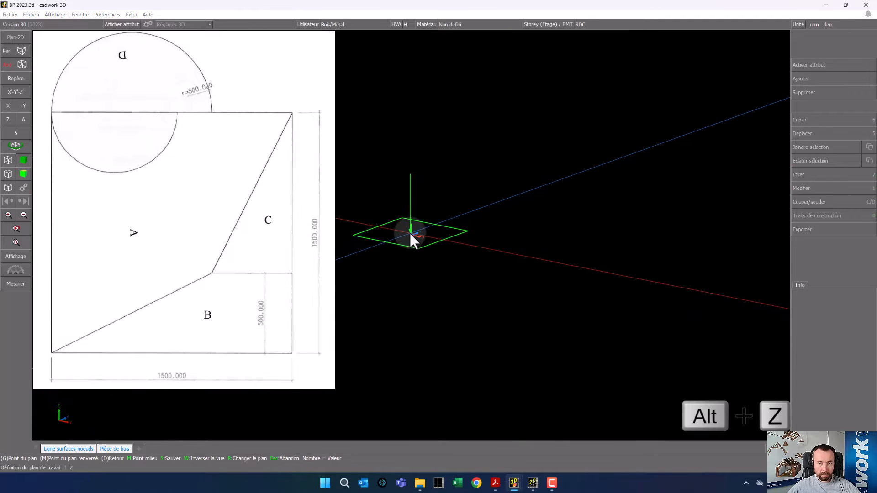
pyautogui.click(410, 234)
pyautogui.click(450, 259)
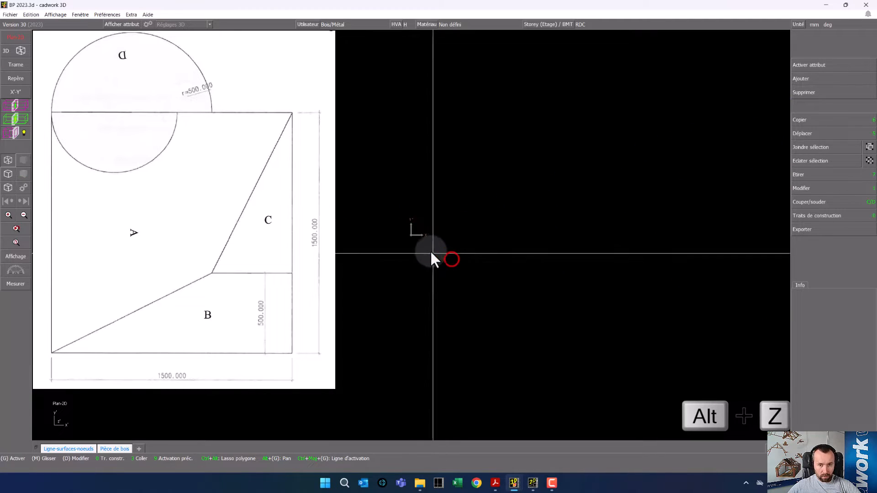
pyautogui.press('x')
pyautogui.click(412, 232)
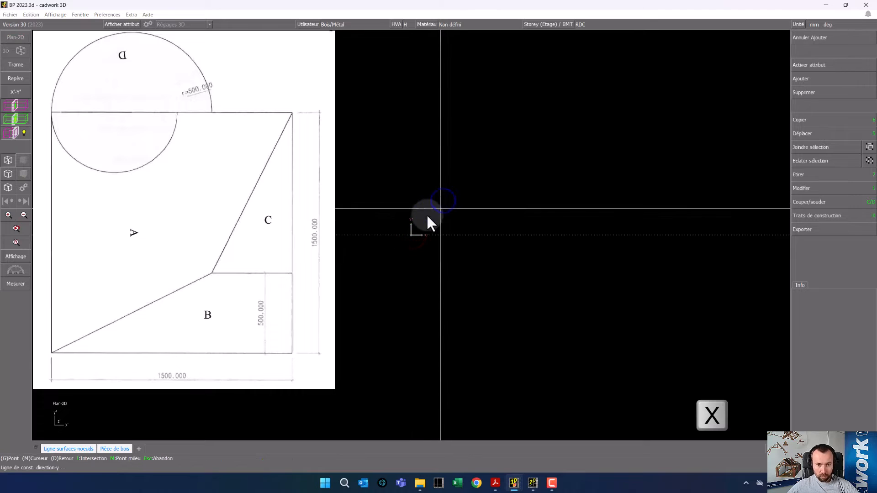
pyautogui.press('y')
pyautogui.click(411, 233)
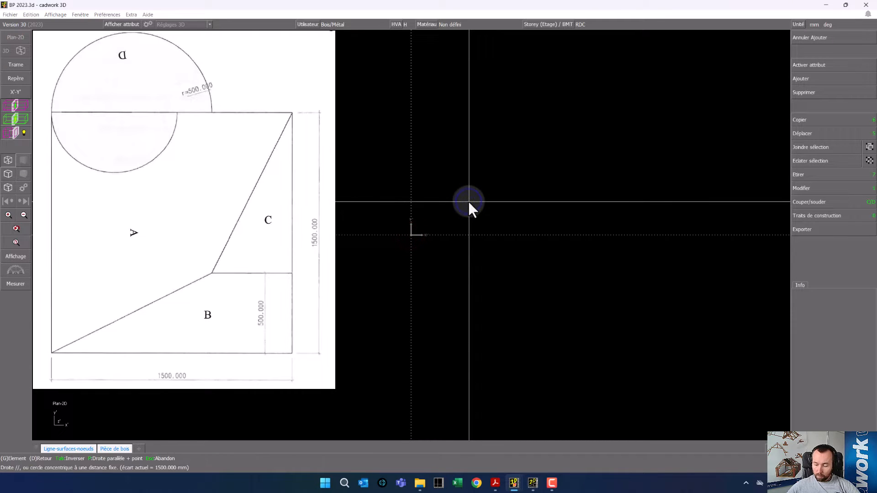
# Offset the vertical and horizontal construction lines by 1500 mm to frame the square footprint of the plan.
pyautogui.write('1500')
pyautogui.press('Return')
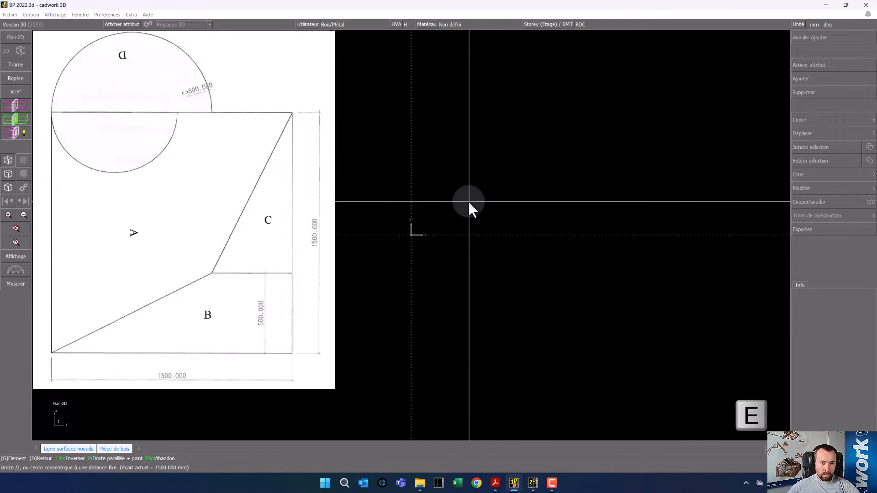
pyautogui.click(412, 194)
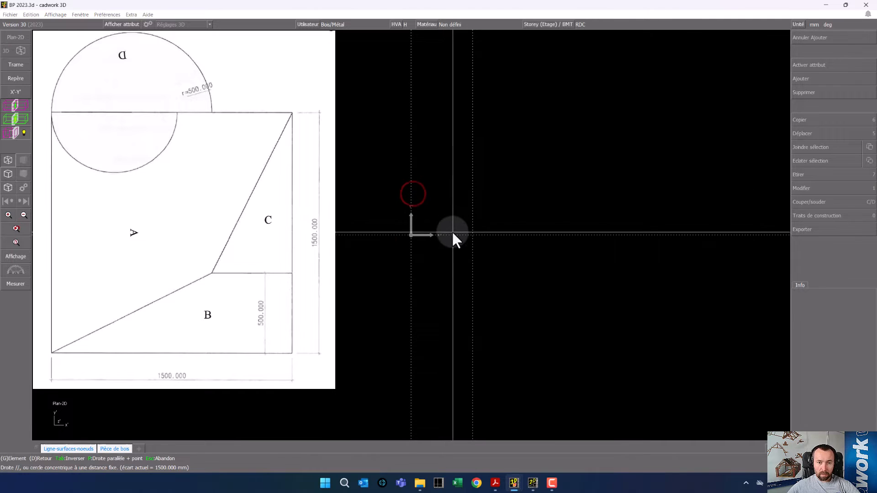
pyautogui.click(453, 232)
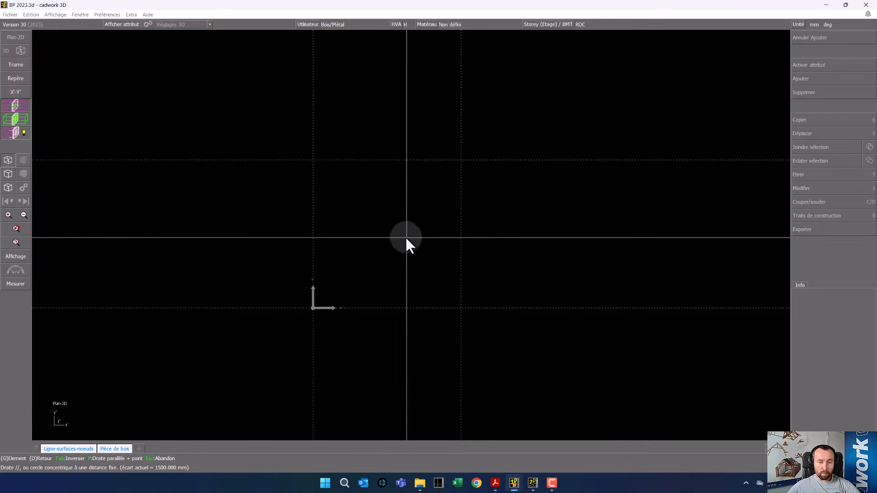
pyautogui.rightClick(404, 236)
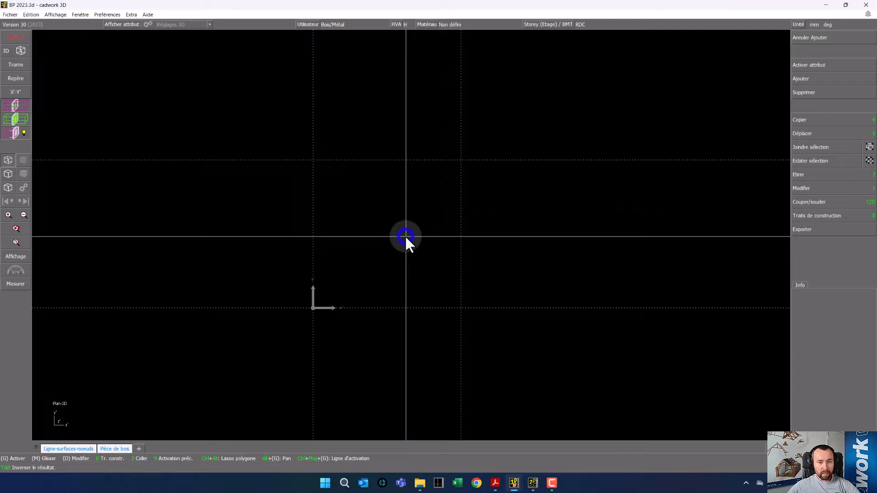
pyautogui.rightClick(510, 224)
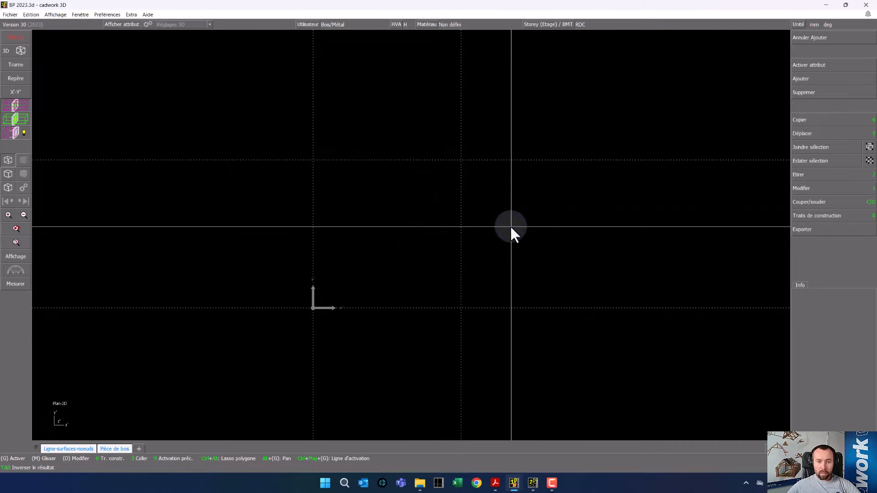
# Create a 4-gris rectangular surface named Sol niveau 0, from the origin to the opposite intersection of the construction lines.
pyautogui.press('f')
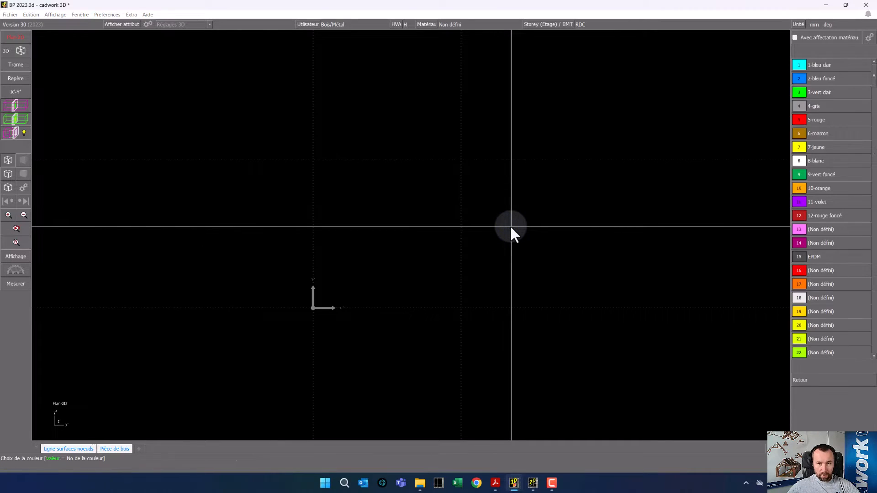
pyautogui.click(822, 105)
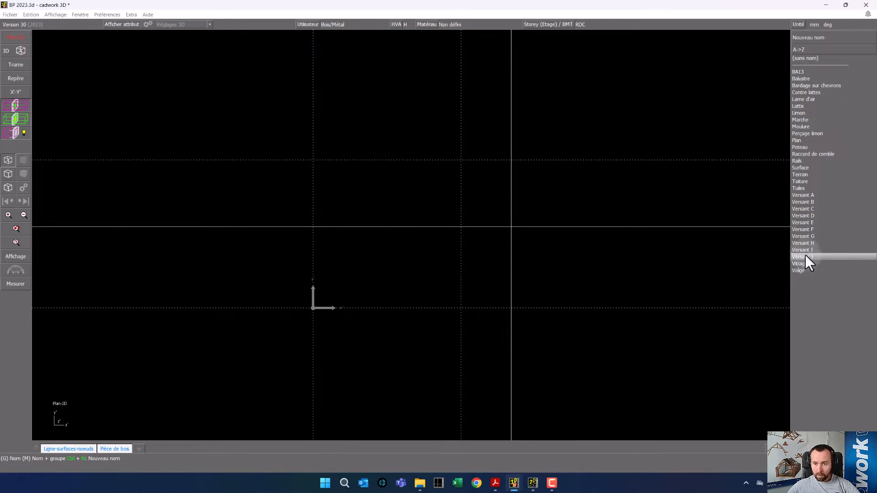
pyautogui.click(808, 39)
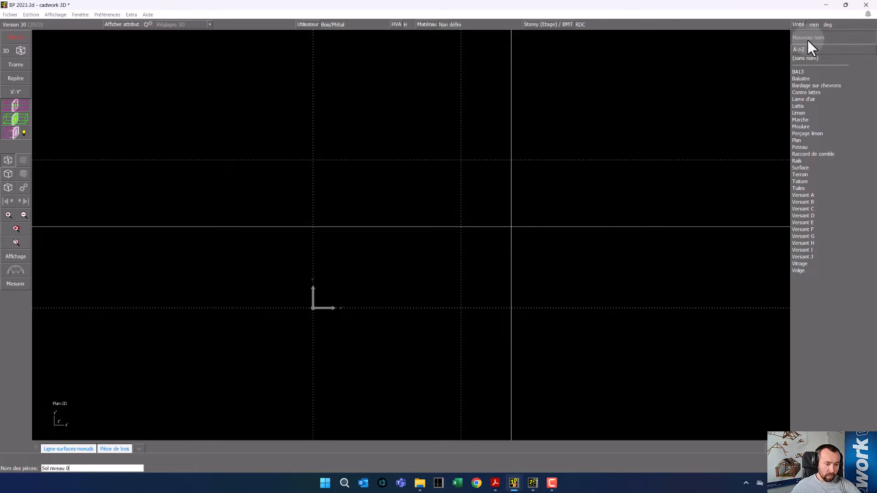
pyautogui.press('Return')
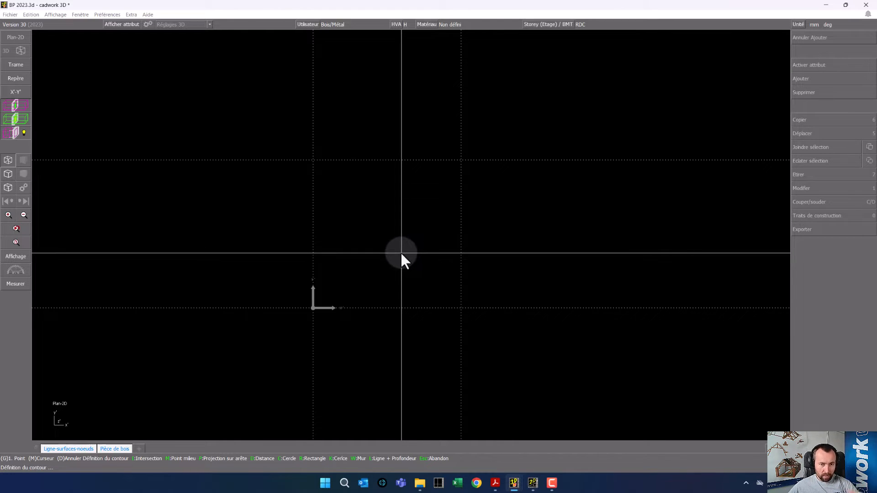
pyautogui.press('r')
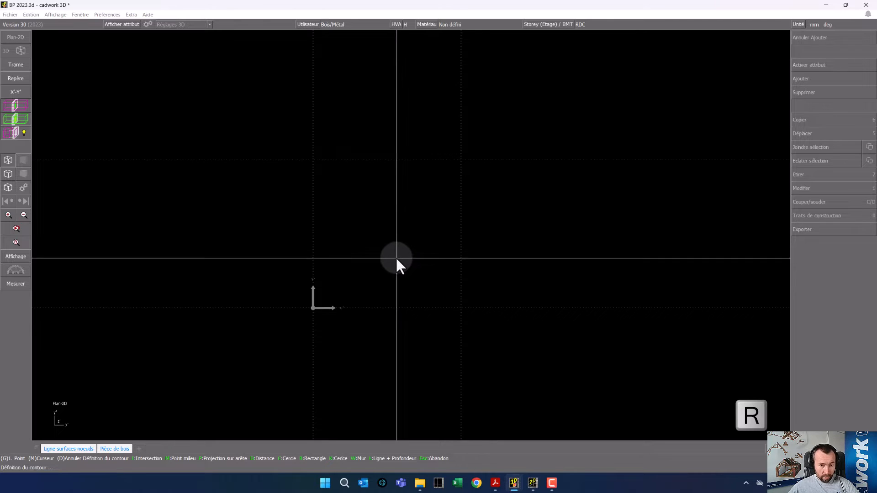
pyautogui.click(313, 308)
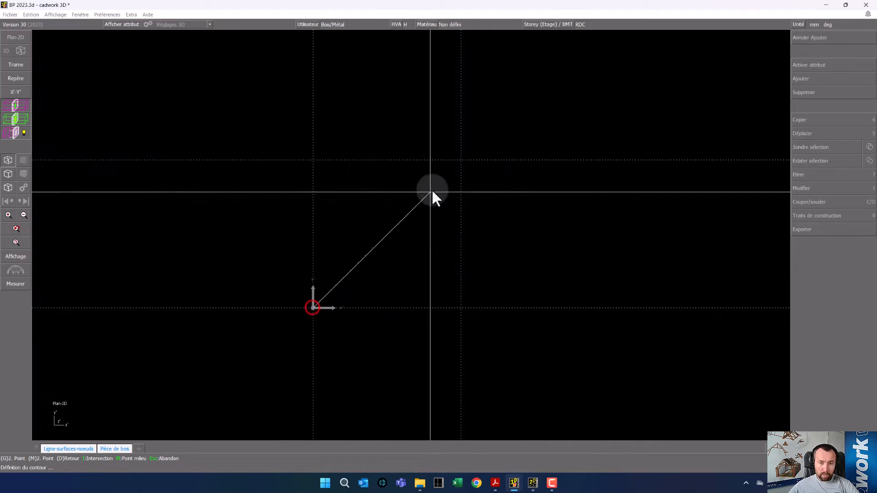
pyautogui.click(458, 160)
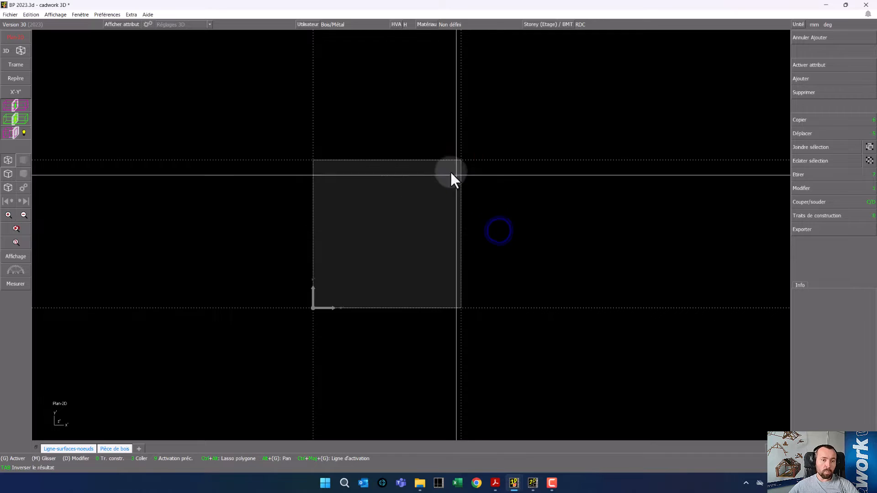
pyautogui.click(334, 190)
pyautogui.click(518, 240)
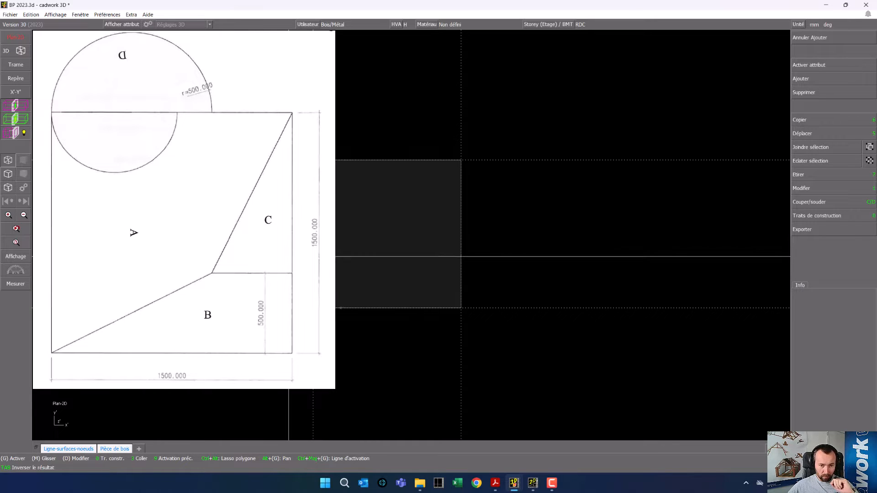
# Add a construction line parallel to the horizontal axis, 500 mm above it, across the floor surface.
pyautogui.scroll(2, 321, 269)
pyautogui.moveTo(321, 270); pyautogui.dragTo(411, 235, button='middle')
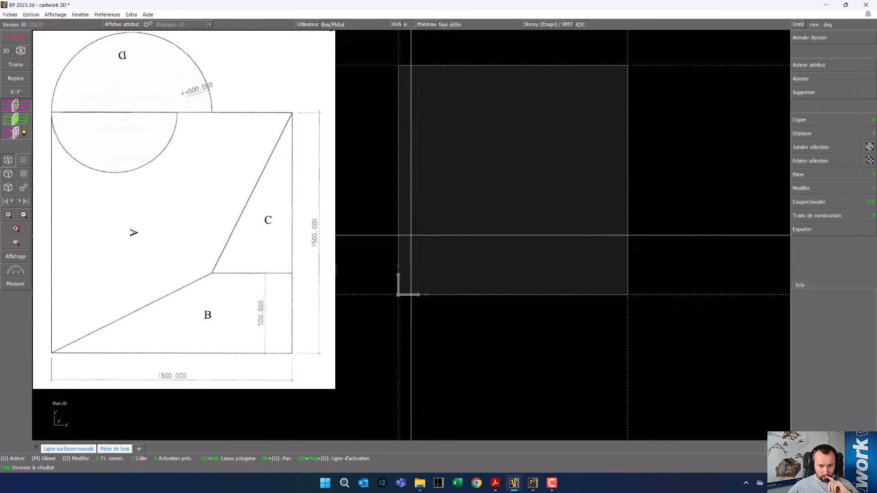
pyautogui.click(828, 216)
pyautogui.click(807, 128)
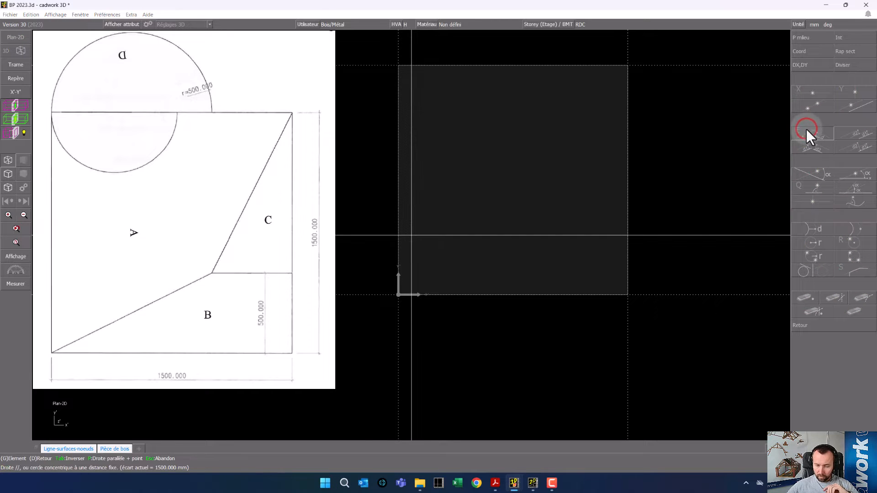
pyautogui.click(458, 291)
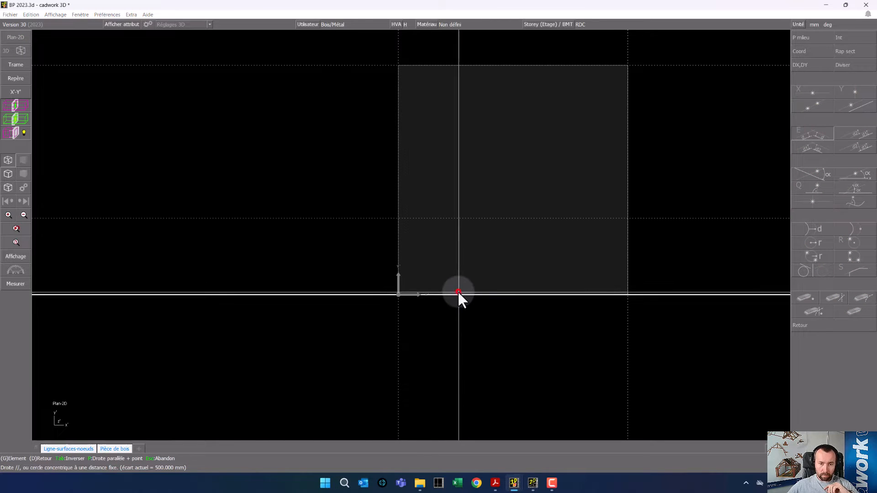
pyautogui.rightClick(423, 334)
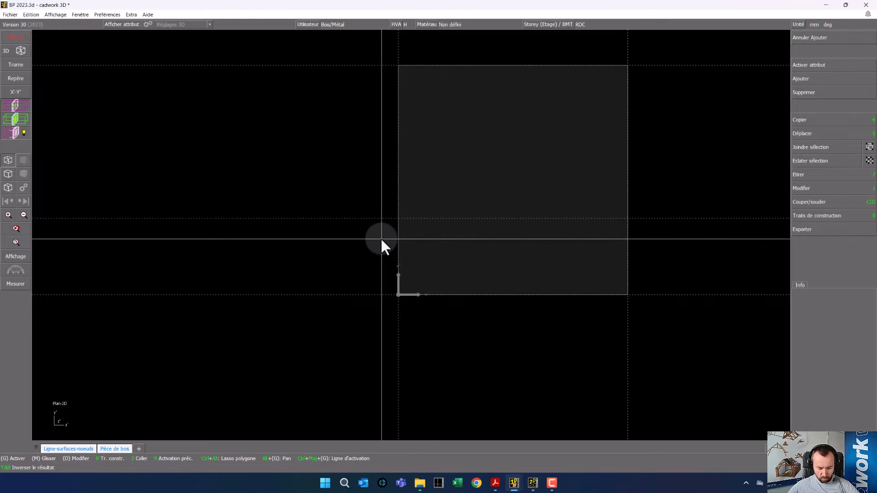
# Place a red node in colour 5 where the 500 mm construction line crosses the vertical line through the origin.
pyautogui.press('k')
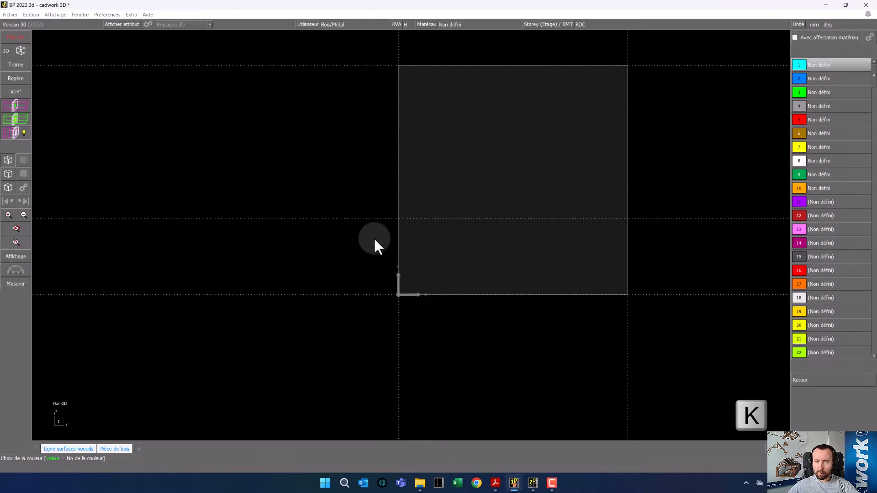
pyautogui.click(817, 120)
pyautogui.click(395, 216)
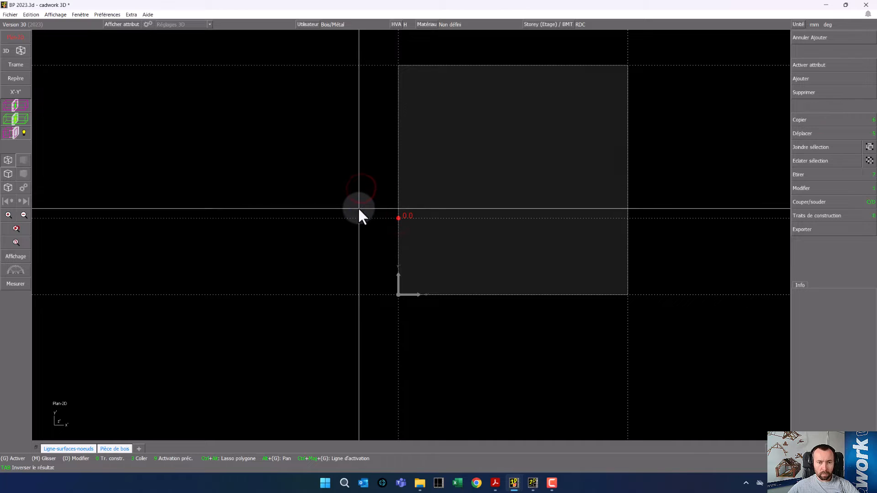
pyautogui.click(359, 196)
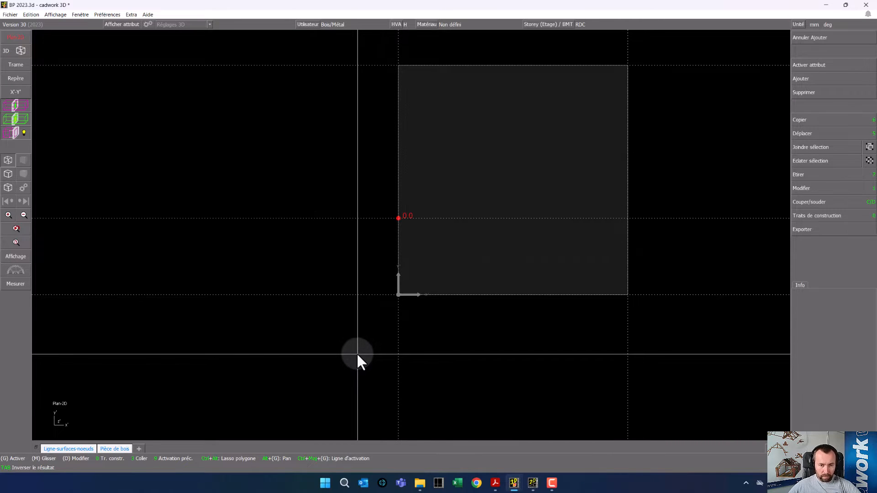
# Create an 8-blanc circular surface named Sol niveau 0, centred on the red node with a radius of 500 mm.
pyautogui.press('f')
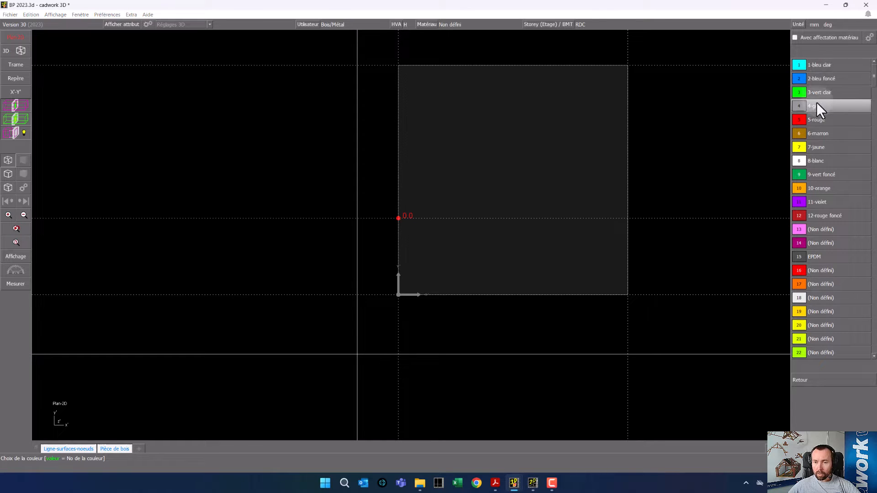
pyautogui.click(820, 158)
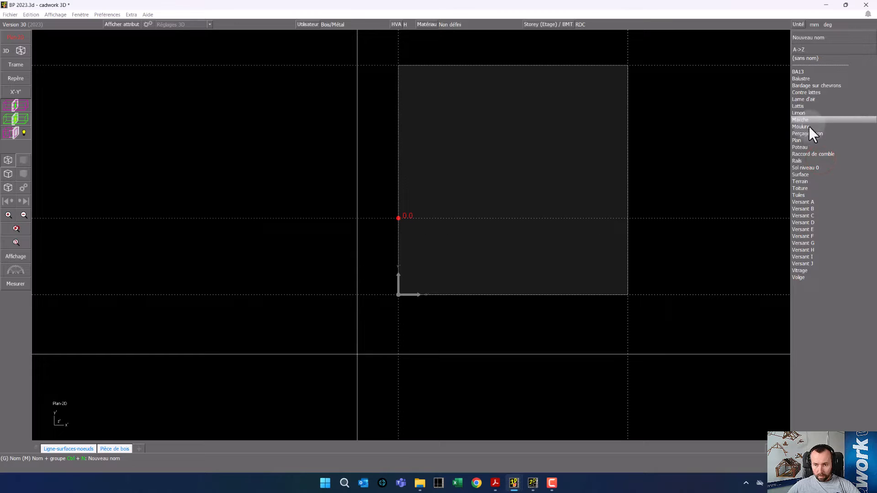
pyautogui.click(808, 167)
pyautogui.click(809, 167)
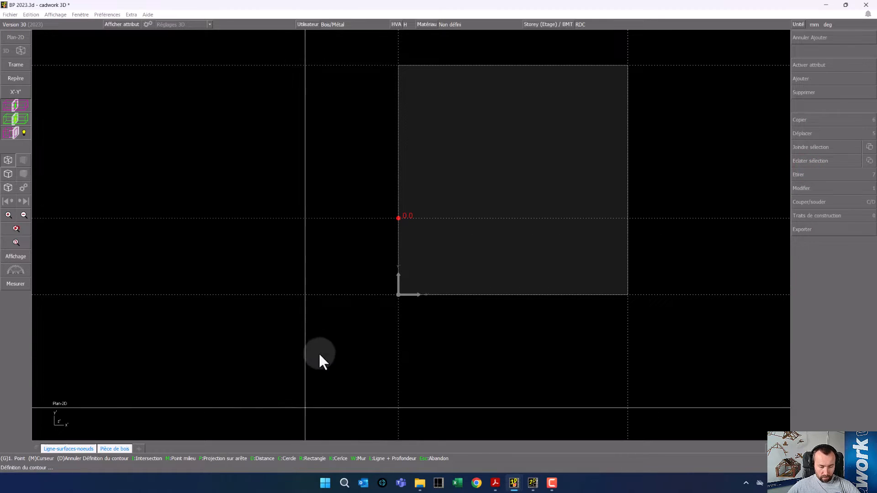
pyautogui.press('c')
pyautogui.click(397, 218)
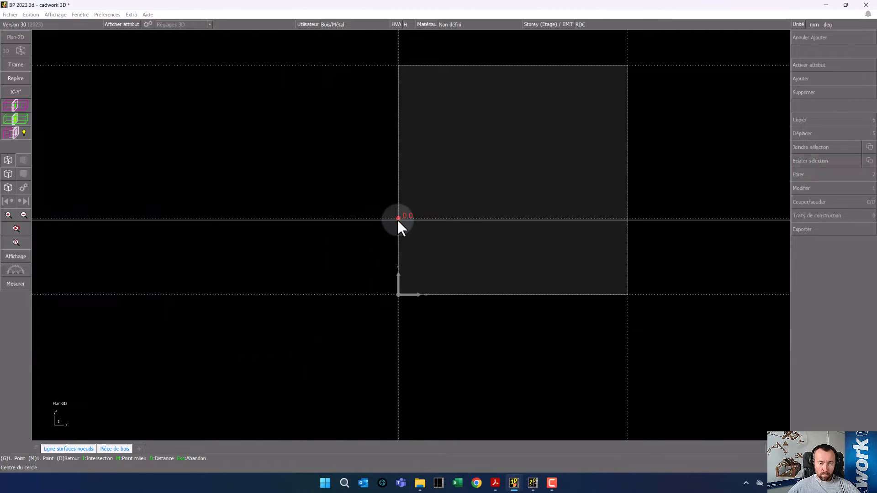
pyautogui.write('500')
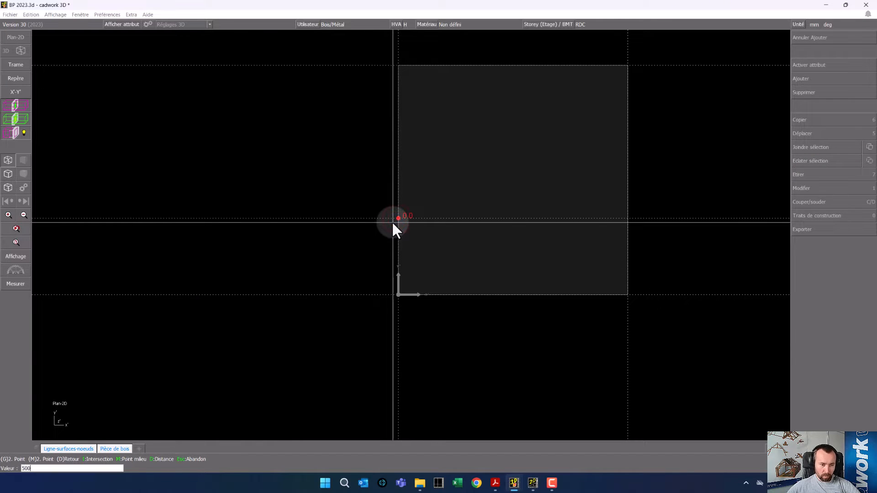
pyautogui.press('Return')
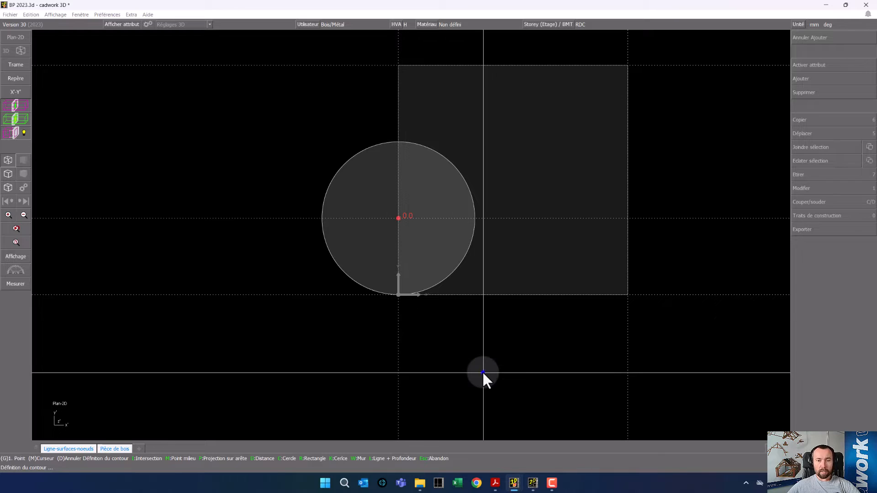
pyautogui.rightClick(482, 372)
pyautogui.click(483, 371)
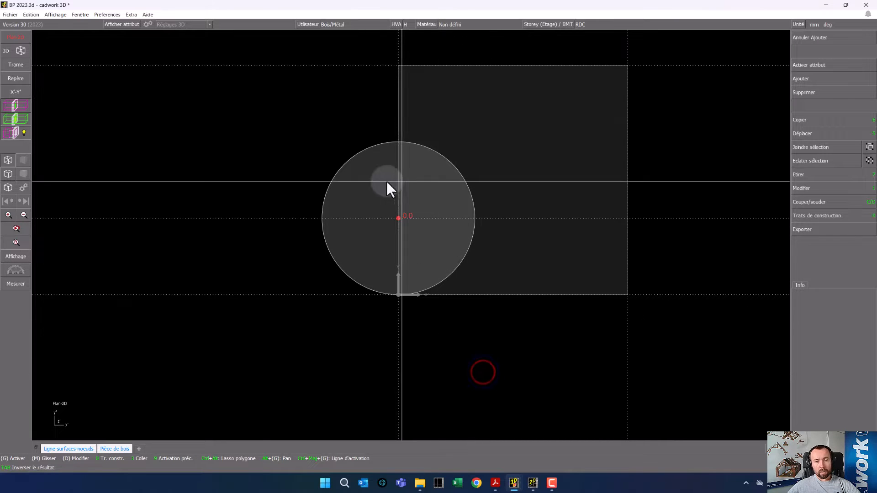
pyautogui.click(499, 366)
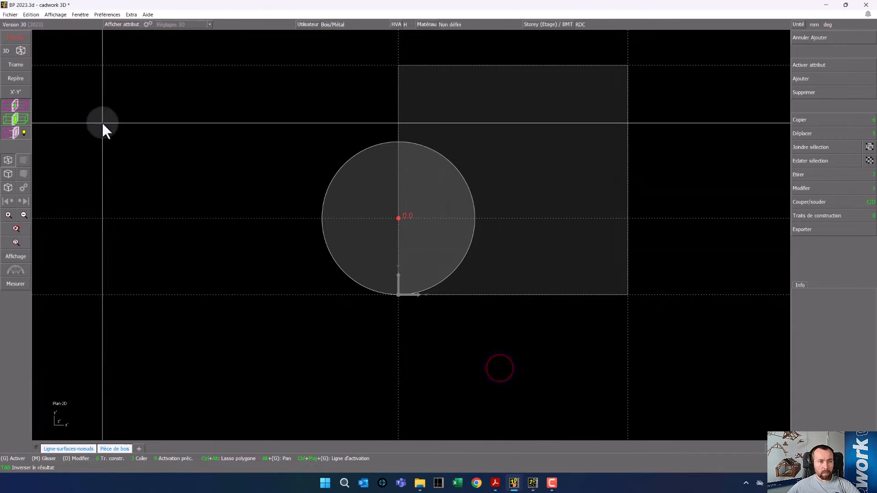
# Switch to 3D and define a work plane perpendicular to X at the square floor's near corner on the X axis, opposite the origin.
pyautogui.click(12, 51)
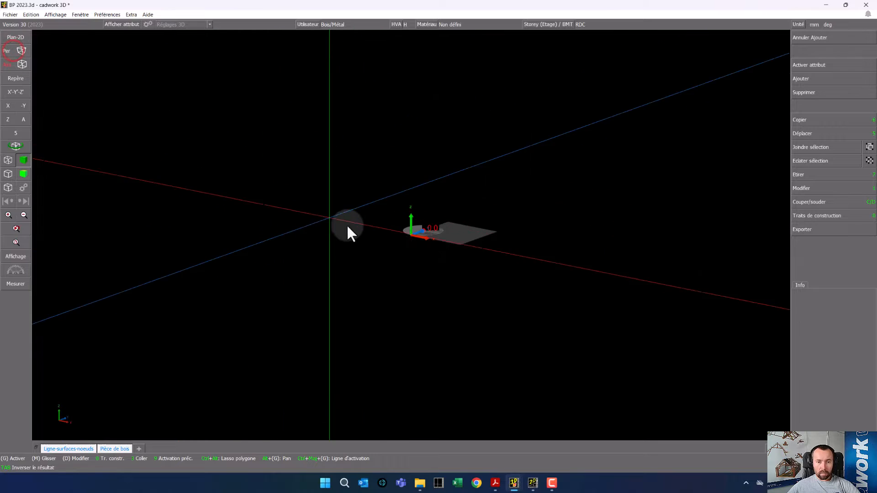
pyautogui.keyDown('ctrl'); pyautogui.moveTo(367, 244); pyautogui.dragTo(415, 236); pyautogui.keyUp('ctrl')
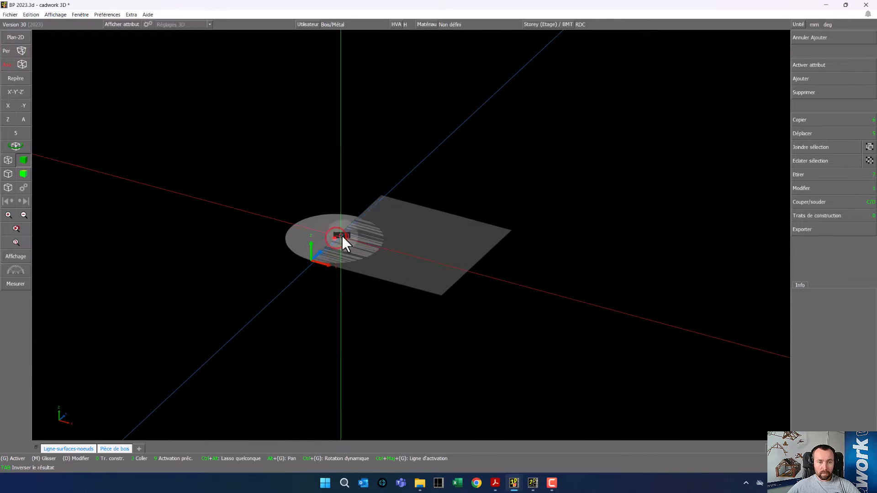
pyautogui.scroll(2, 376, 242)
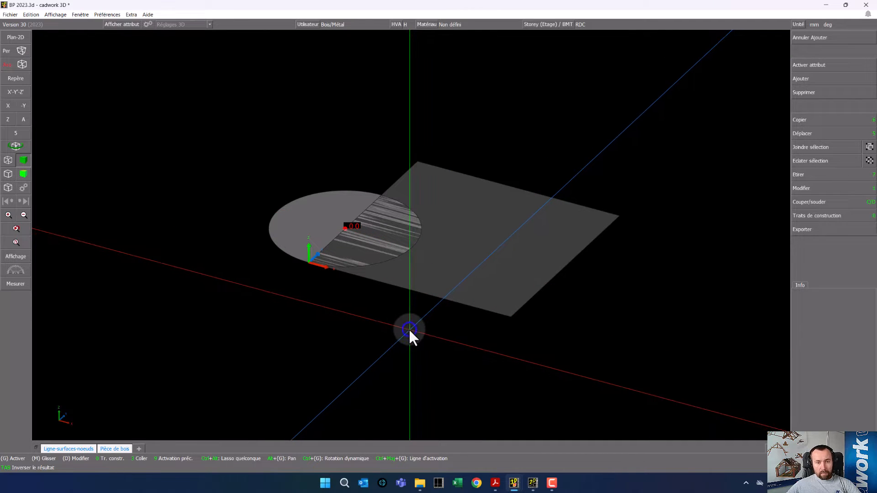
pyautogui.scroll(-2, 464, 208)
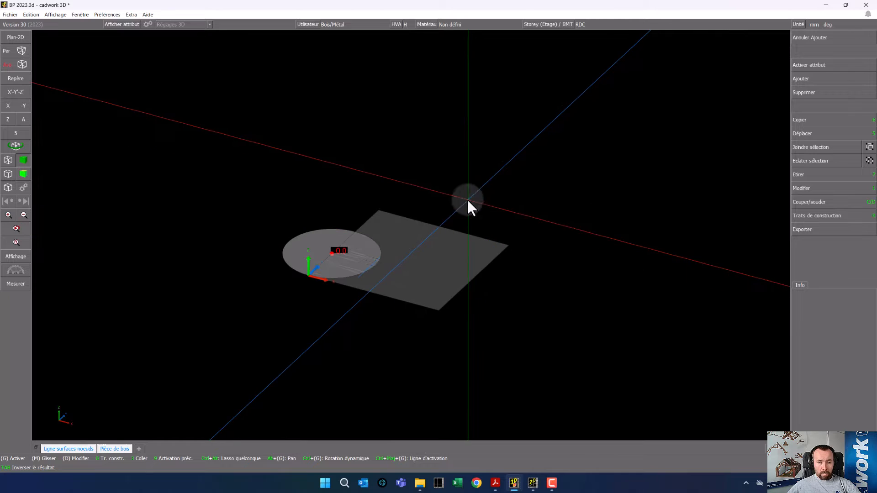
pyautogui.scroll(2, 467, 199)
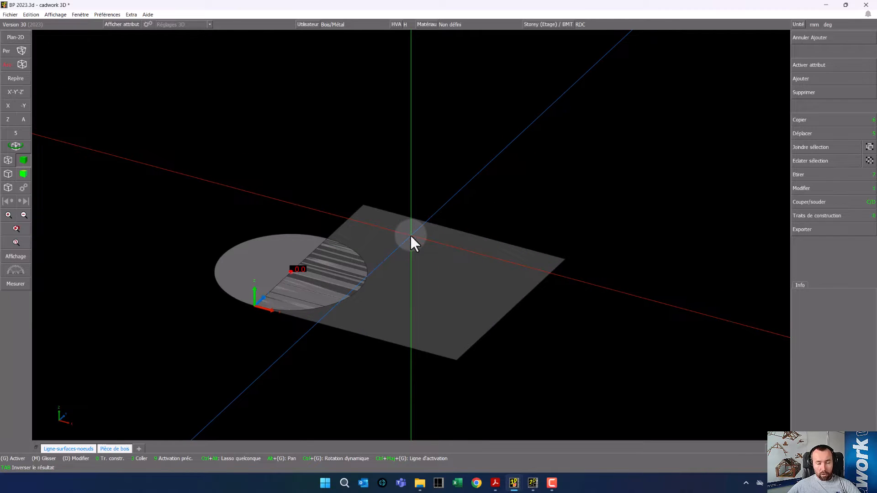
pyautogui.click(474, 204)
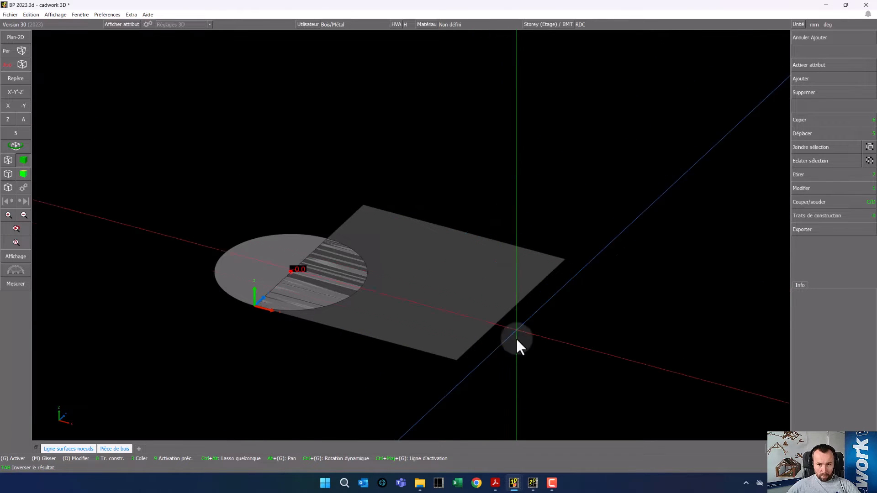
pyautogui.hotkey('alt', 'x')
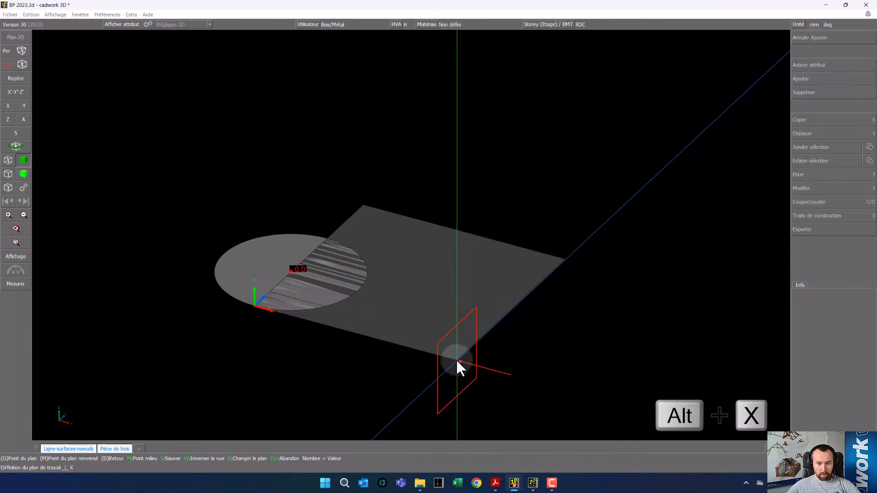
pyautogui.click(456, 358)
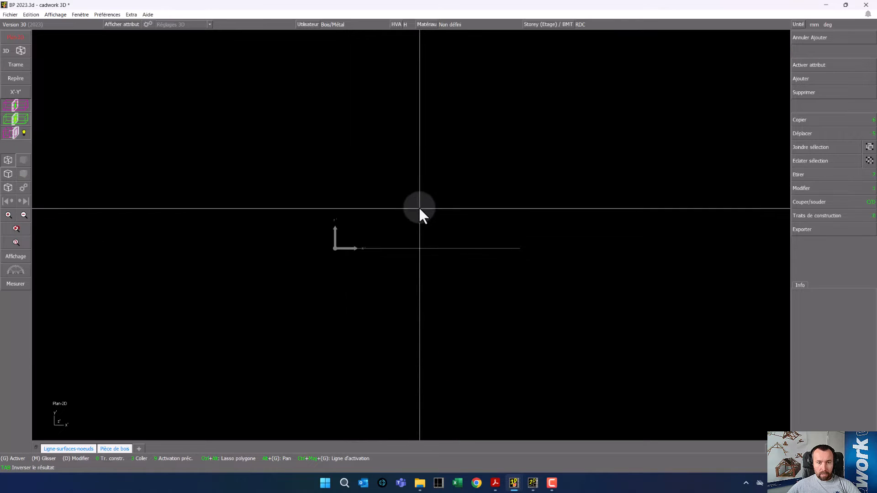
# Add a vertical construction line through the end of the floor edge opposite the work plane's origin.
pyautogui.scroll(2, 420, 209)
pyautogui.moveTo(420, 208); pyautogui.dragTo(413, 236, button='middle')
pyautogui.press('y')
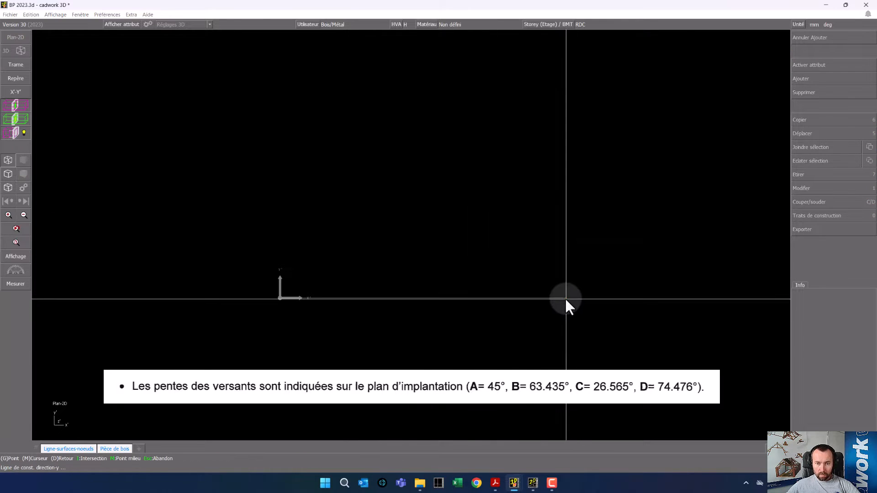
pyautogui.click(566, 299)
pyautogui.rightClick(485, 360)
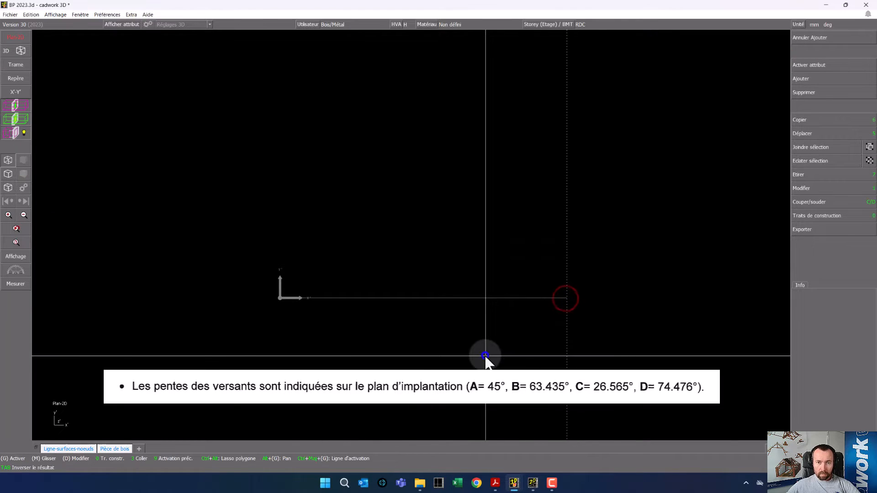
# Add a construction line through the origin at 45° to the horizontal for the slope of roof plane A.
pyautogui.click(805, 219)
pyautogui.click(855, 173)
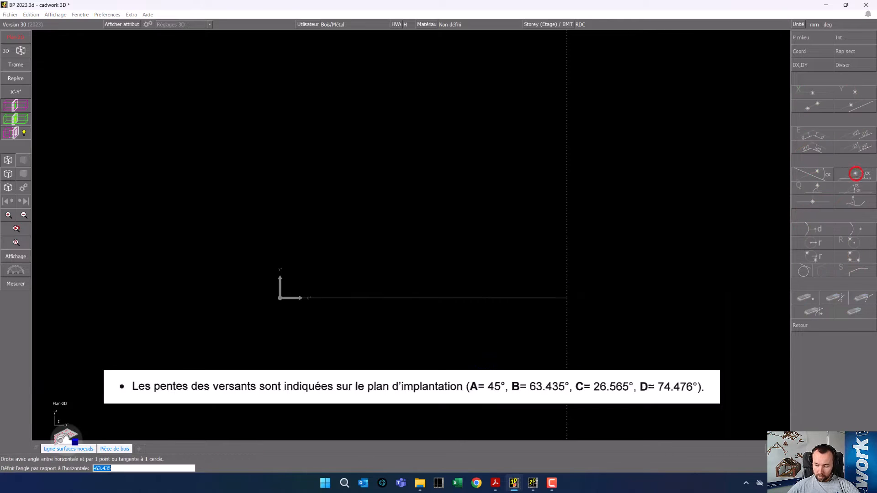
pyautogui.press('Return')
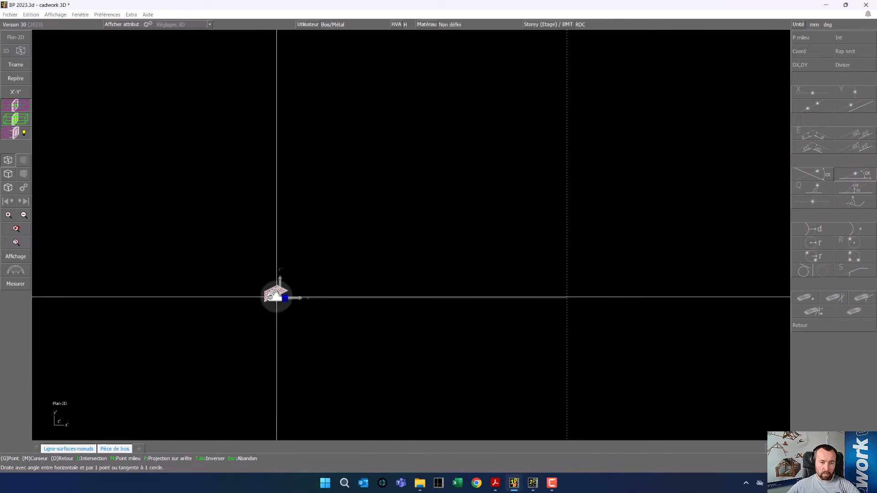
pyautogui.click(276, 298)
pyautogui.rightClick(242, 217)
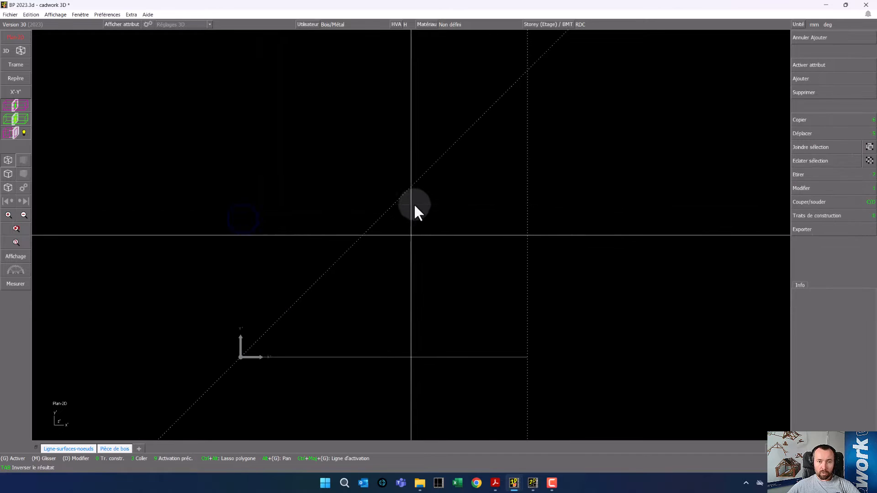
# Create a 1-bleu clair surface named Versant A, 1500 mm deep, along the 45° line from the origin to the vertical construction line.
pyautogui.press('f')
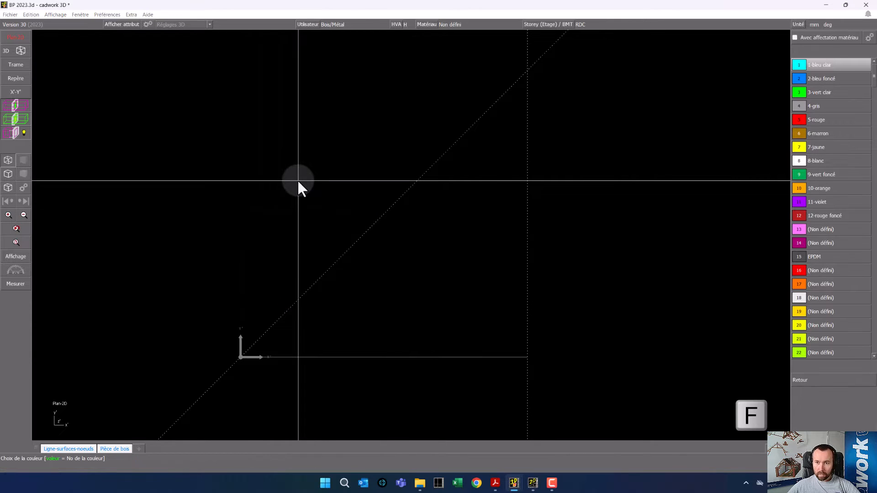
pyautogui.click(816, 65)
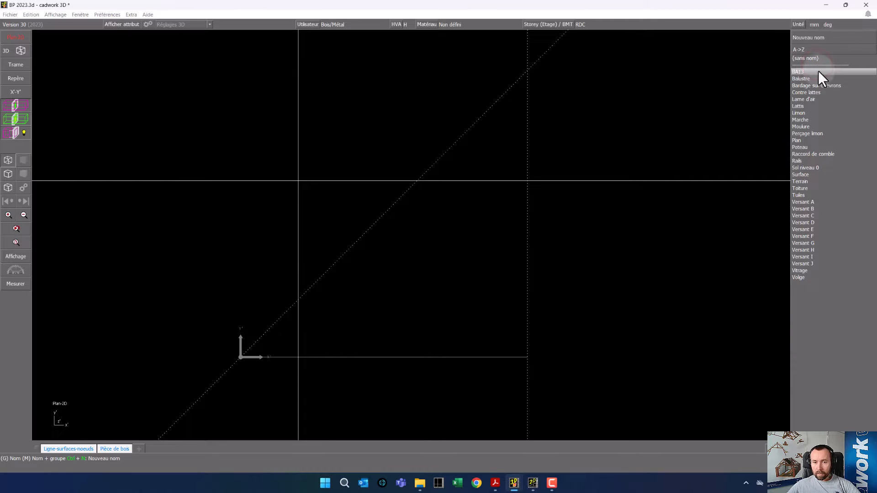
pyautogui.click(815, 202)
pyautogui.press('l')
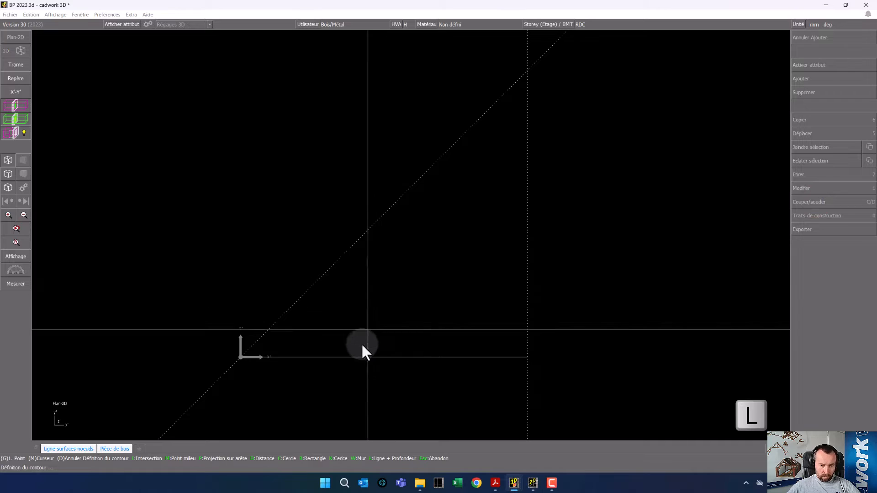
pyautogui.click(370, 313)
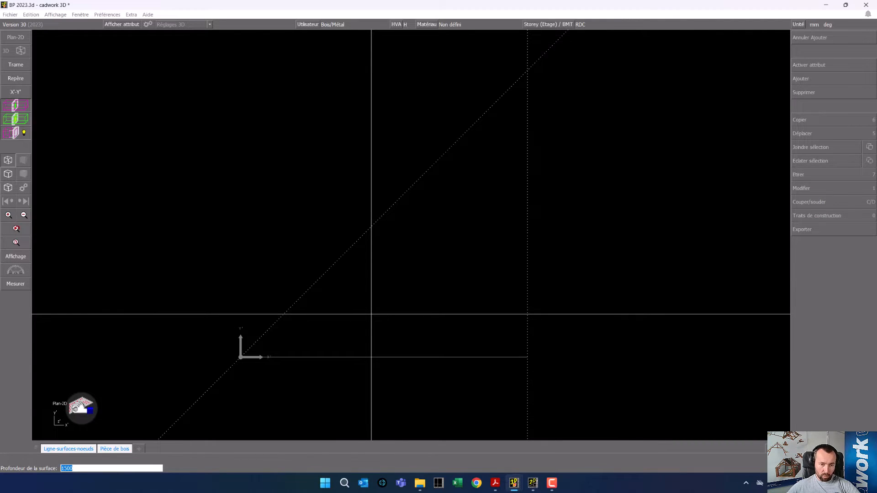
pyautogui.press('Return')
pyautogui.click(239, 357)
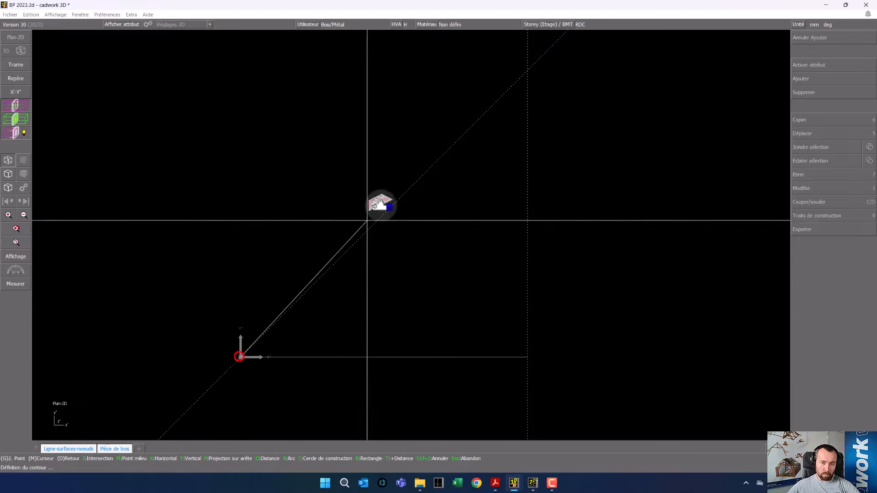
pyautogui.click(526, 70)
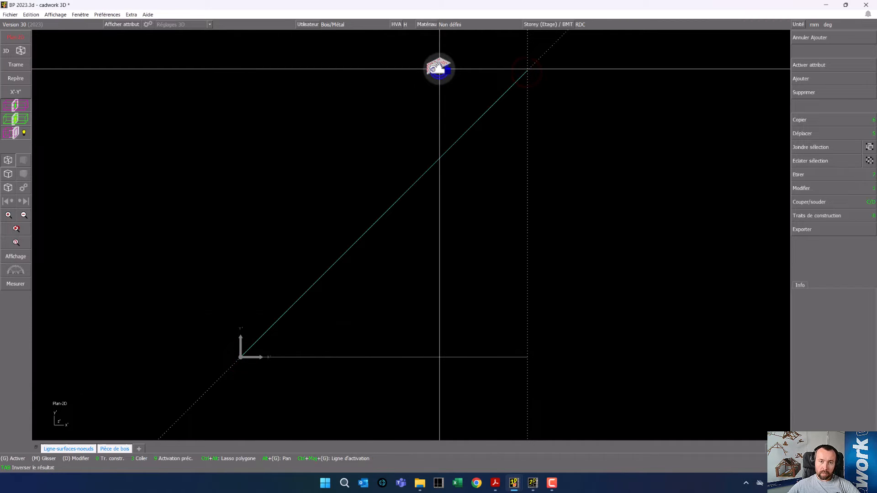
# Activate Versant A and the square floor in 3D, set a work plane perpendicular to Y at their shared front corner, and clear the selection.
pyautogui.click(16, 51)
pyautogui.moveTo(404, 248); pyautogui.dragTo(369, 225, button='middle')
pyautogui.click(438, 174)
pyautogui.middleClick(495, 96)
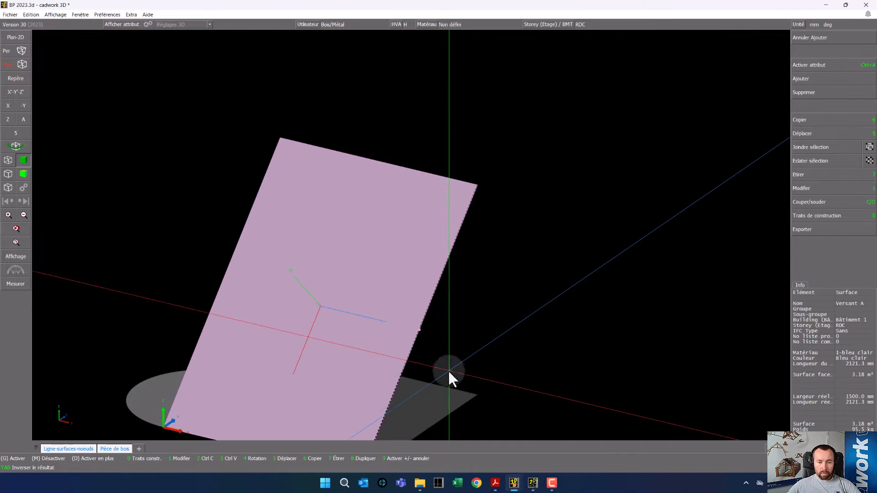
pyautogui.rightClick(444, 397)
pyautogui.middleClick(444, 397)
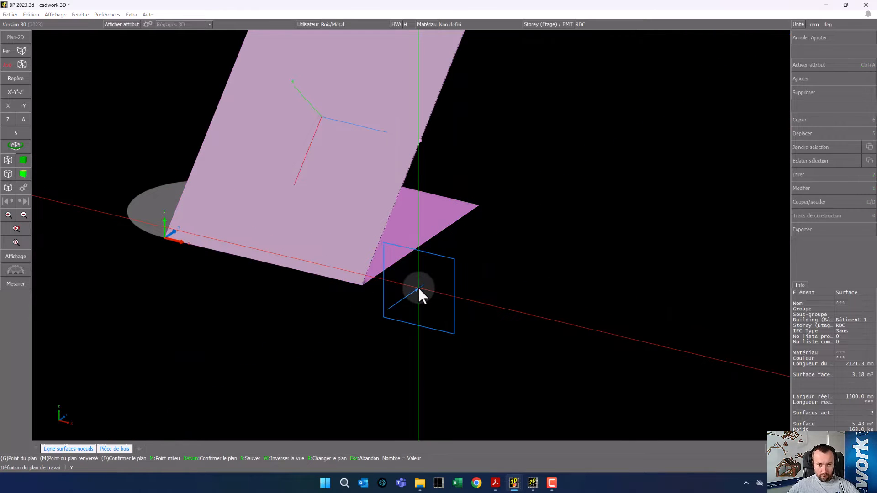
pyautogui.hotkey('alt', 'y')
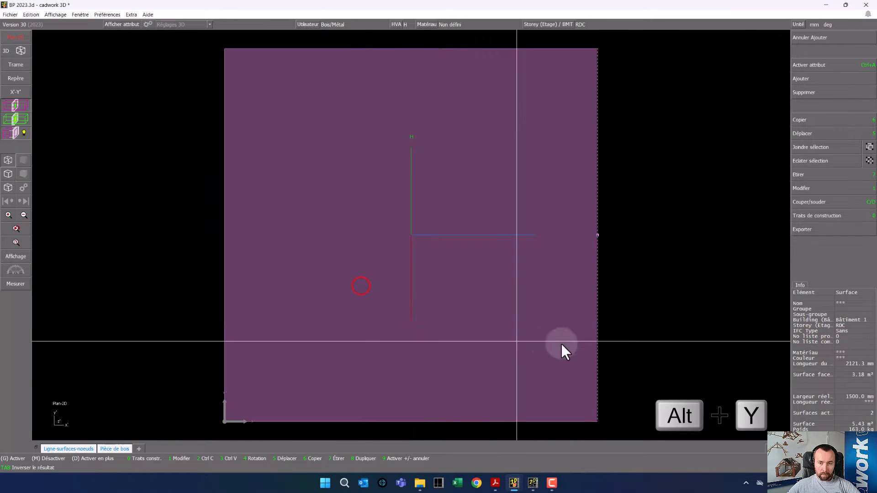
pyautogui.click(657, 326)
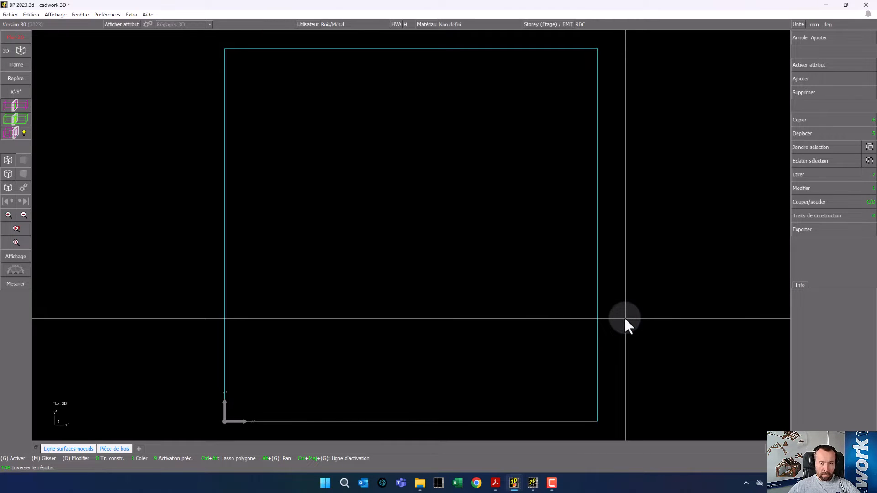
pyautogui.click(625, 317)
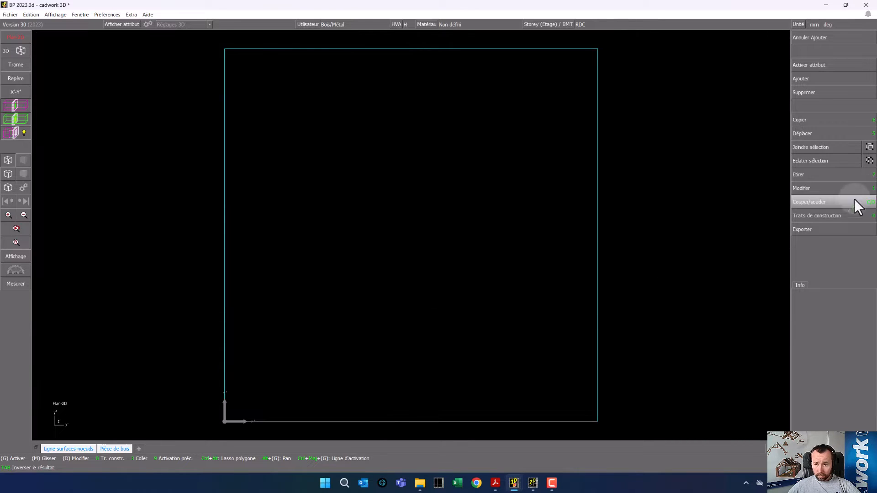
# Add a construction line parallel to the vertical edge of Versant A farthest from the origin, 500 mm inside the surface.
pyautogui.click(835, 216)
pyautogui.press('e')
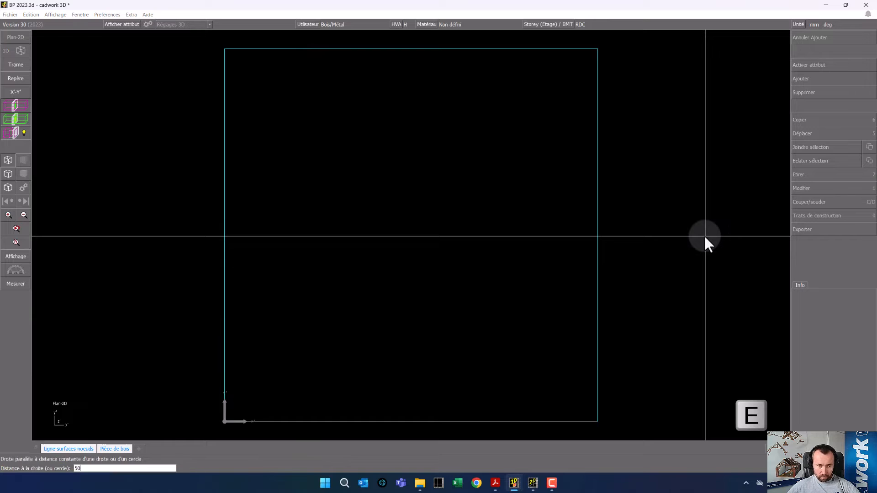
pyautogui.click(594, 279)
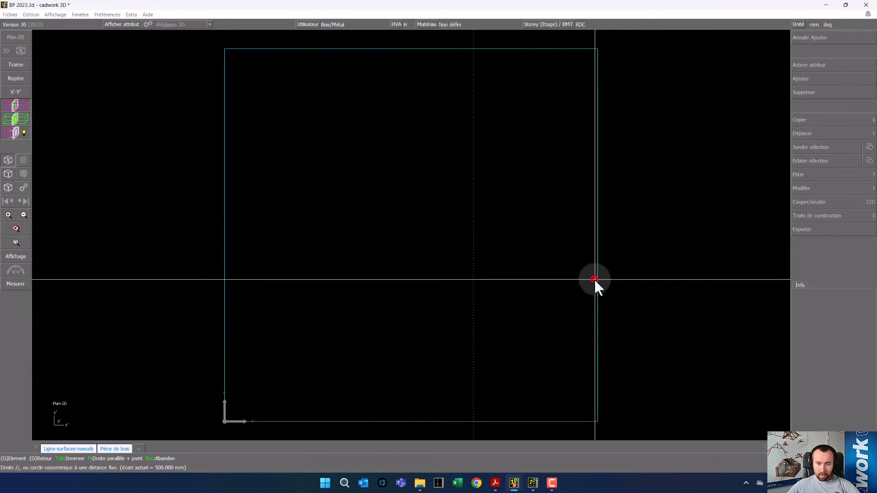
pyautogui.rightClick(632, 293)
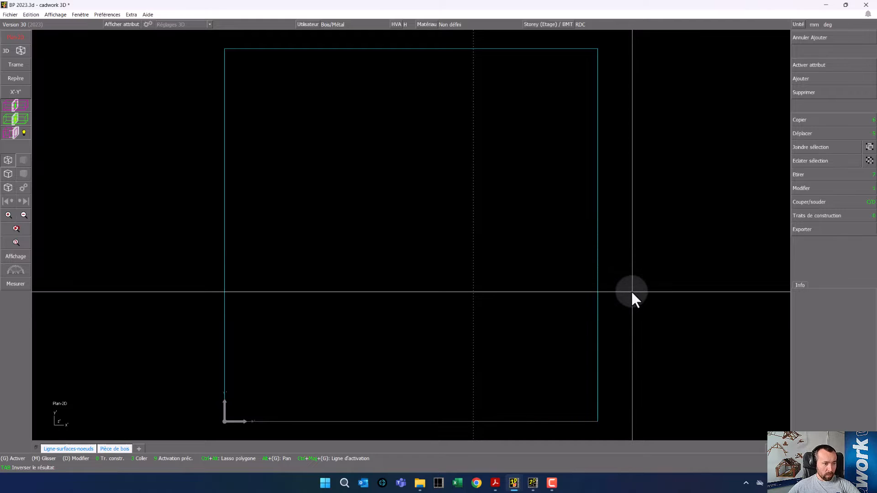
# Add a construction line at -63.435° to the horizontal through the floor-level corner farthest from the origin.
pyautogui.rightClick(639, 287)
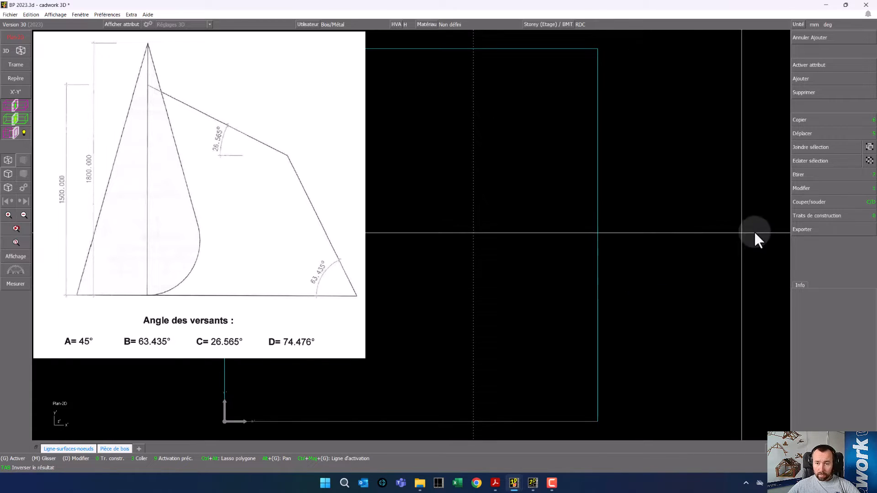
pyautogui.click(803, 215)
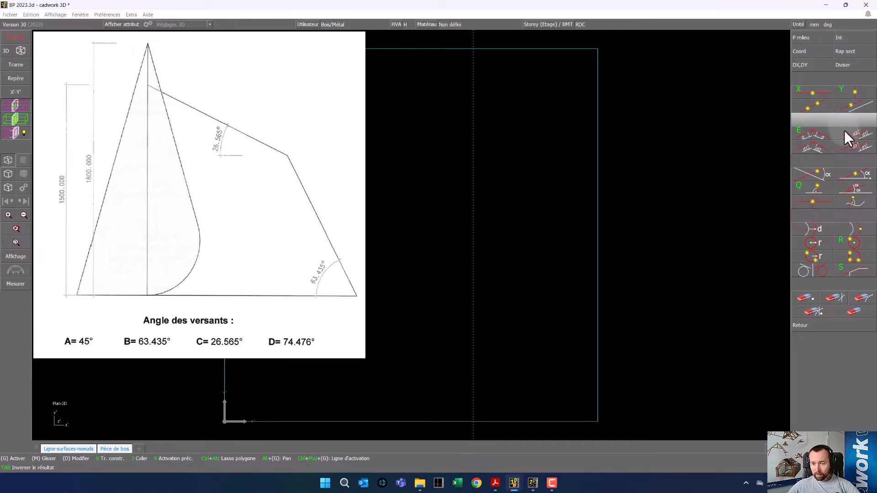
pyautogui.click(861, 173)
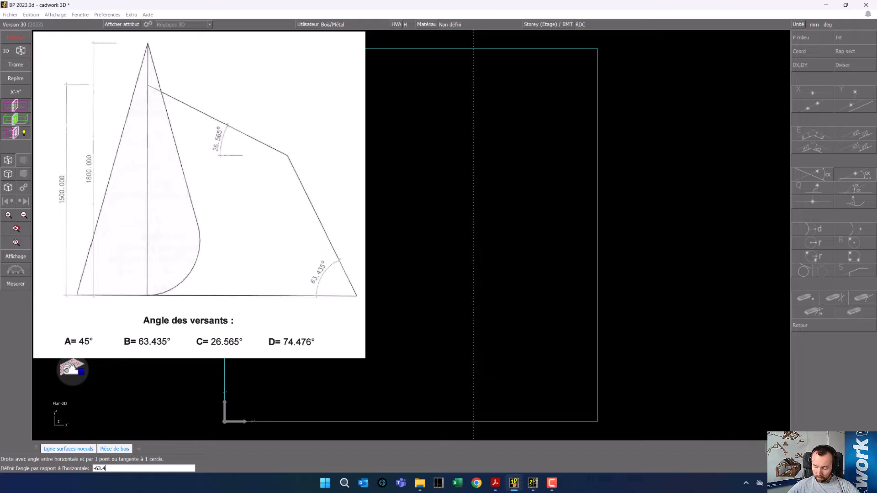
pyautogui.press('Return')
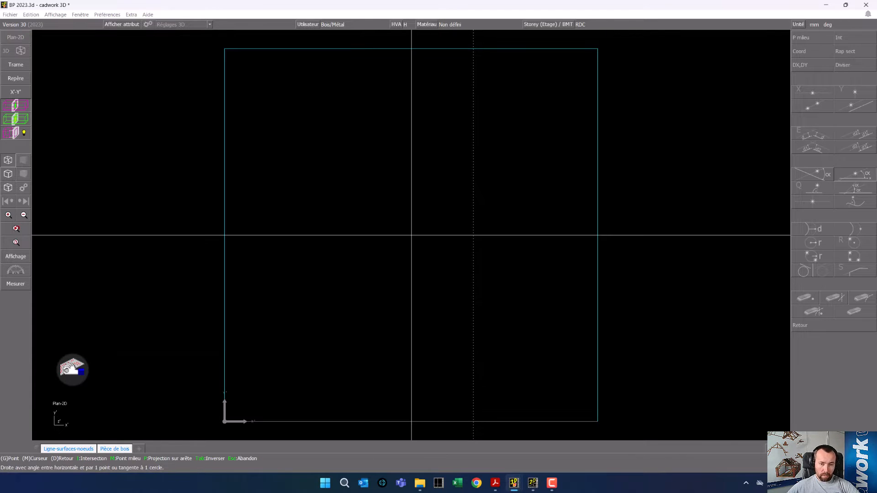
pyautogui.click(597, 420)
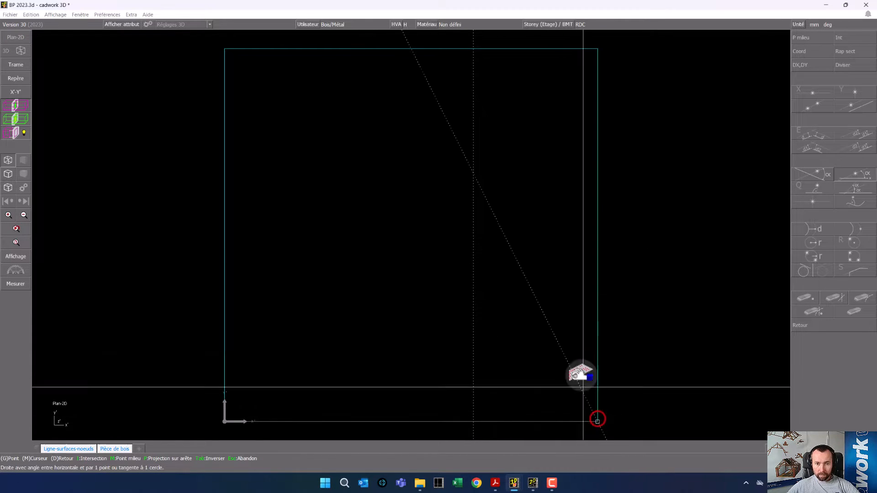
pyautogui.press('Escape')
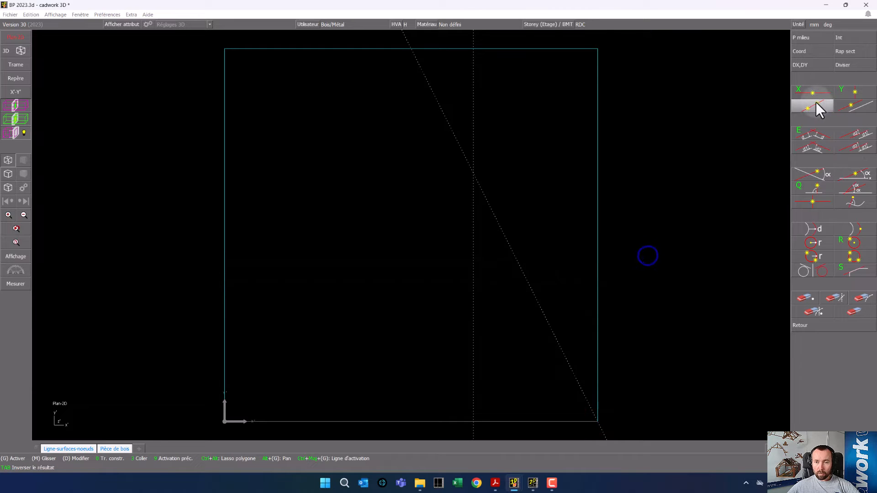
# Add a construction line through the intersection of the 63.435° and vertical construction lines and the upper corner above the origin.
pyautogui.click(815, 103)
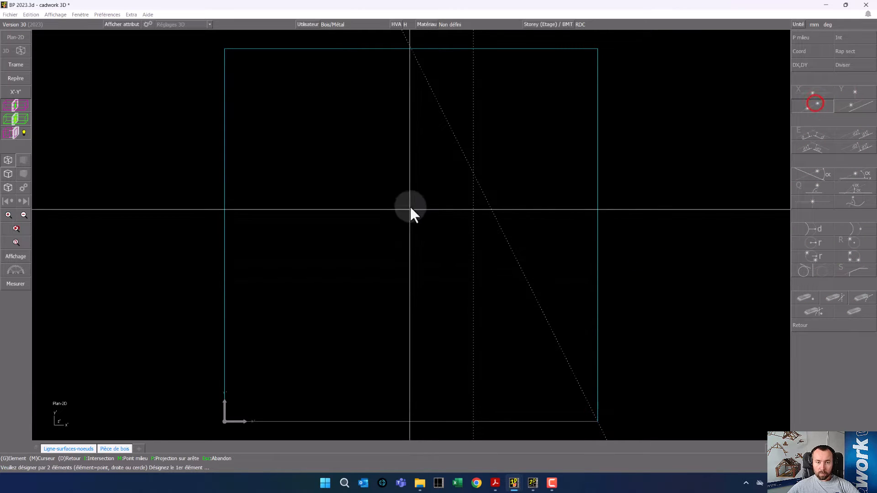
pyautogui.click(473, 171)
pyautogui.click(223, 48)
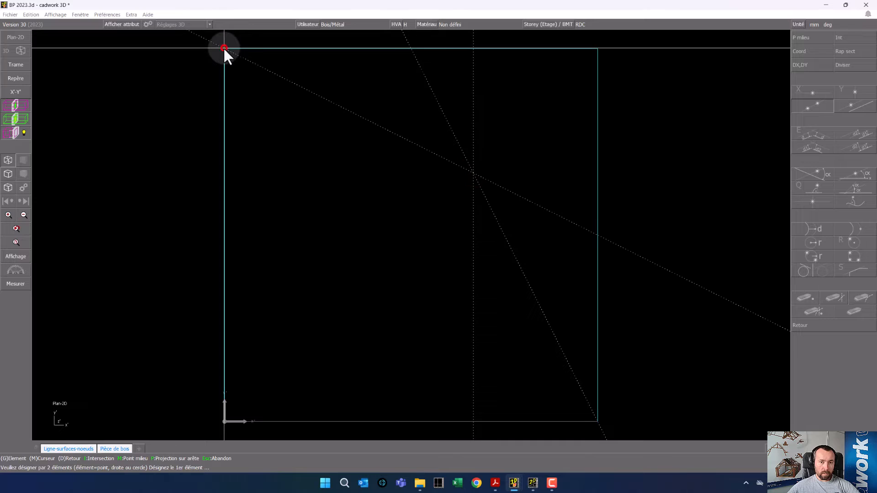
pyautogui.rightClick(168, 122)
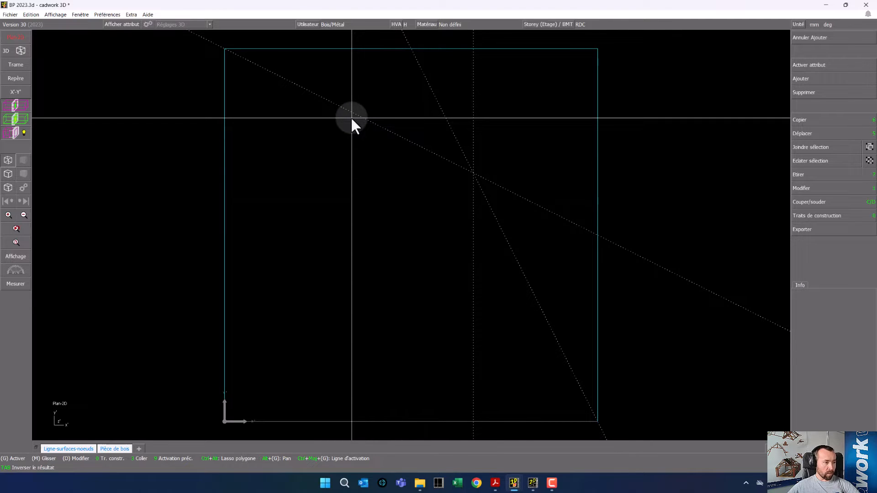
# Measure the angle with the horizontal of the construction line running from the upper corner above the origin.
pyautogui.click(17, 283)
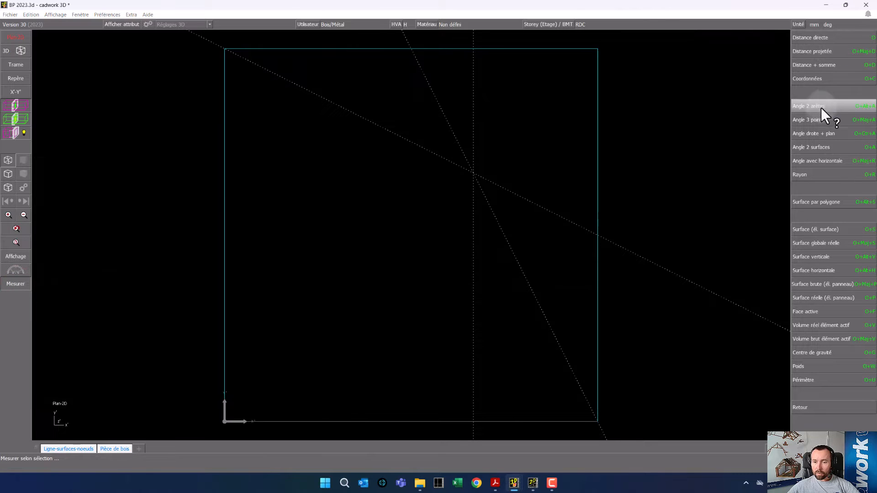
pyautogui.click(843, 161)
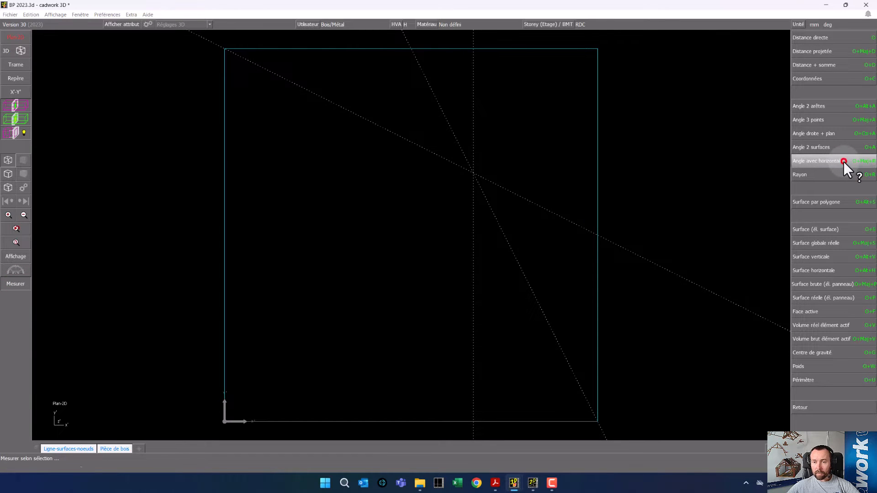
pyautogui.click(366, 119)
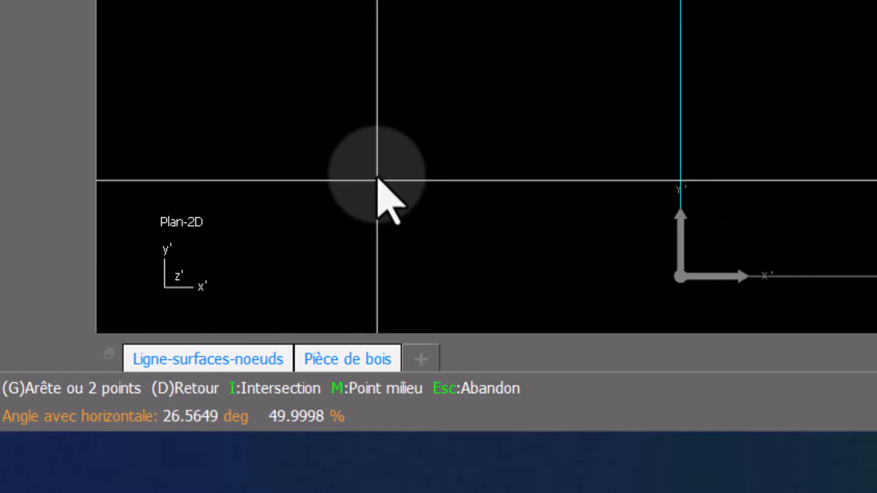
pyautogui.rightClick(696, 184)
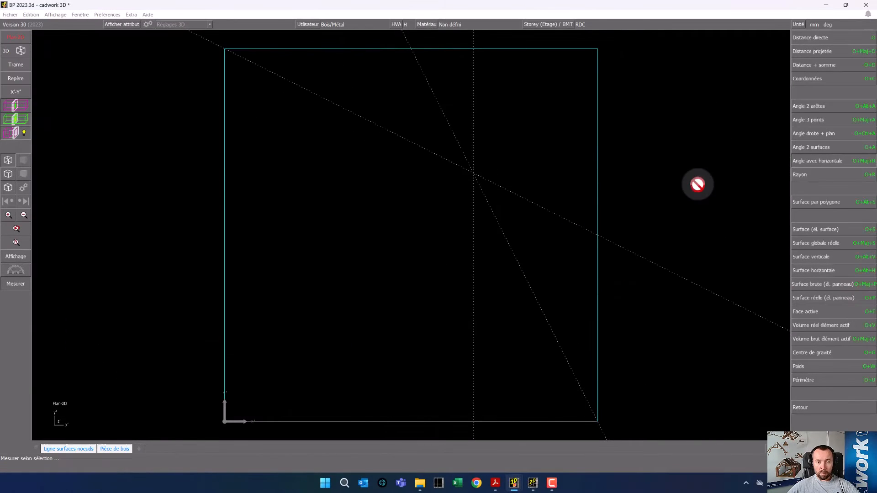
pyautogui.rightClick(696, 184)
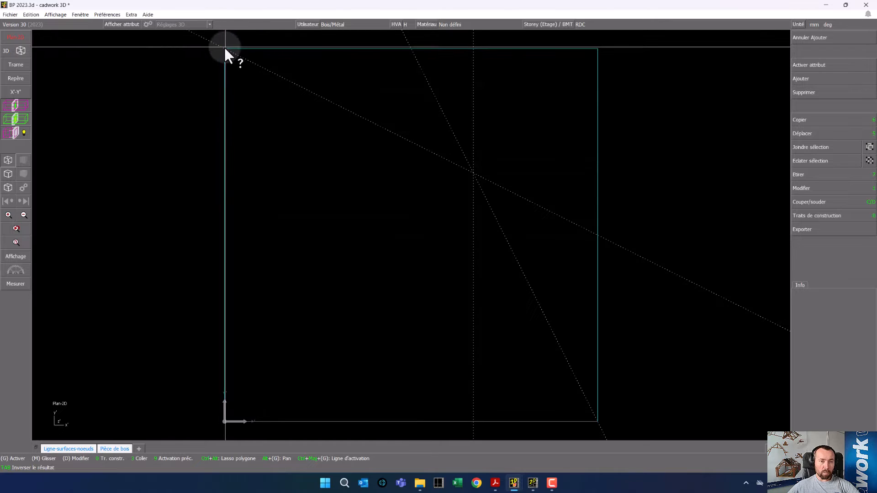
pyautogui.click(199, 84)
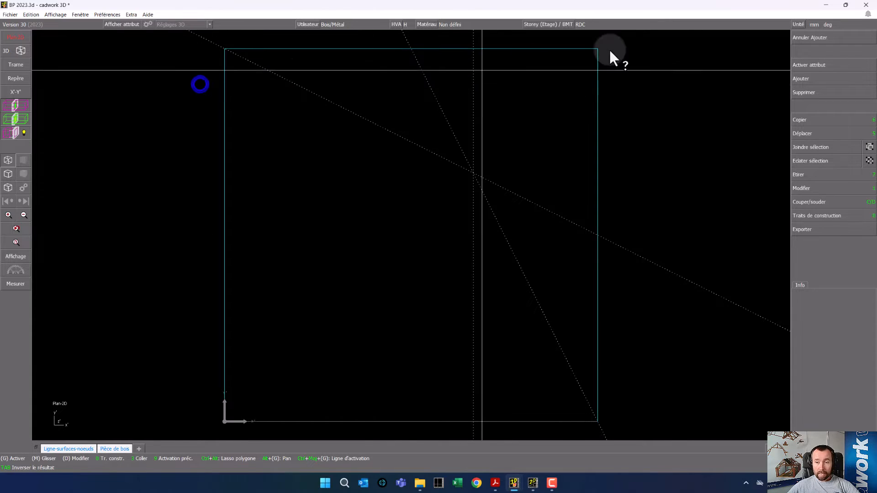
# Create a 5-rouge surface named Versant B, 1500 mm deep, from the far floor-level corner to the intersection of the construction lines.
pyautogui.click(809, 77)
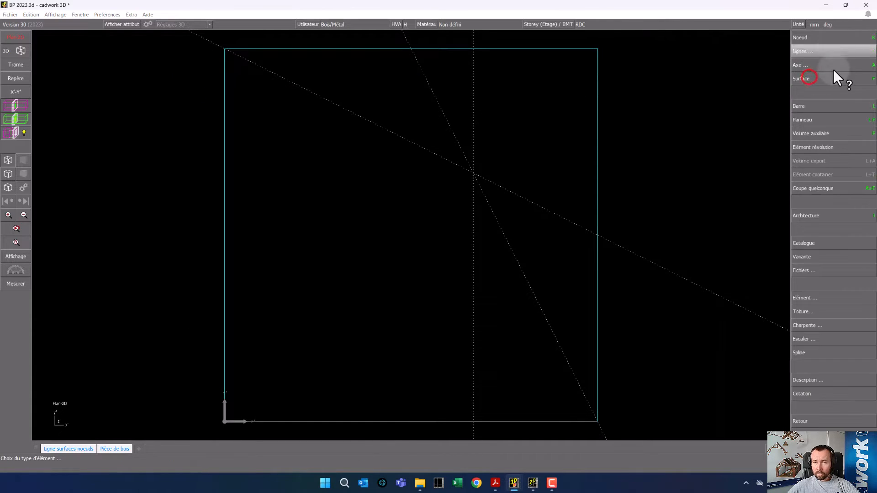
pyautogui.click(831, 78)
pyautogui.click(825, 69)
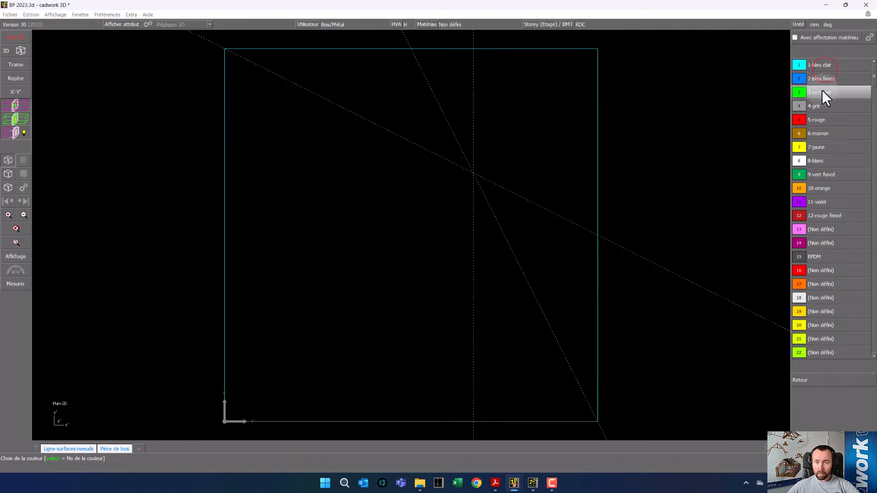
pyautogui.click(817, 119)
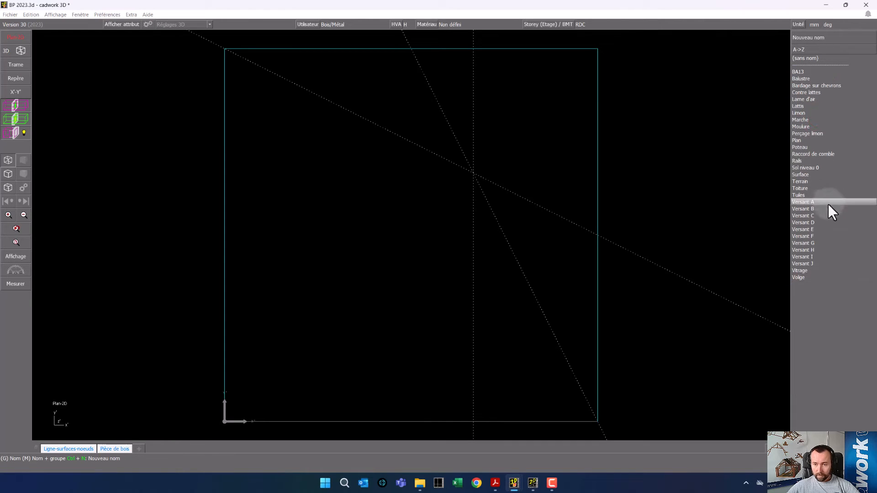
pyautogui.click(812, 209)
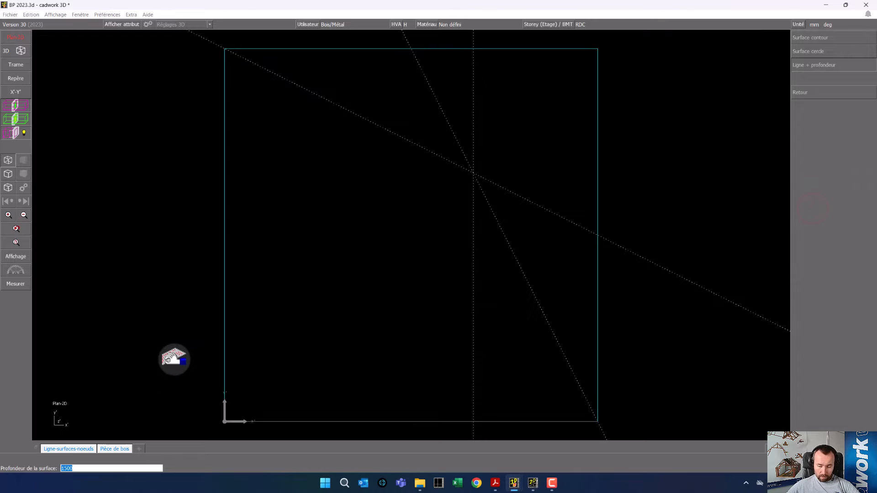
pyautogui.press('Return')
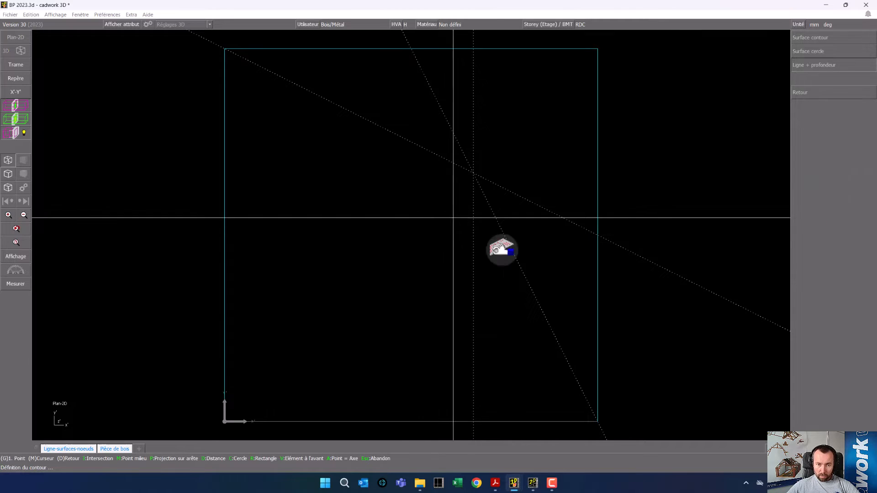
pyautogui.click(596, 419)
pyautogui.click(474, 173)
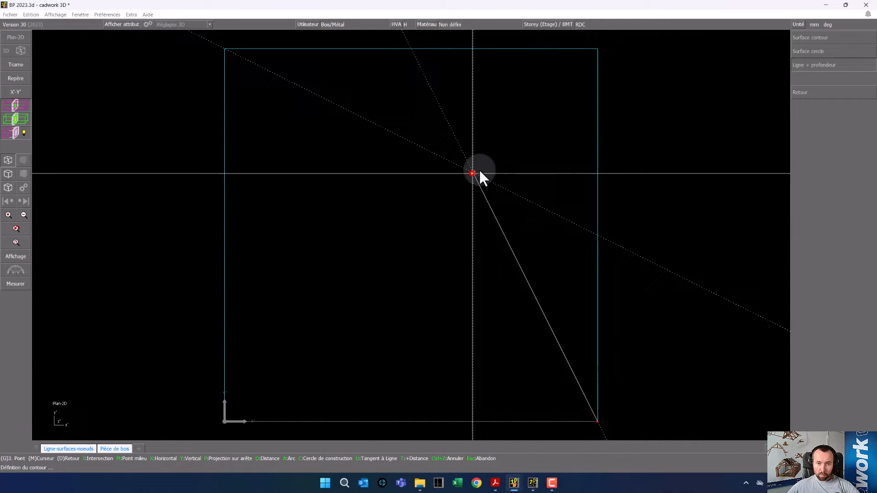
pyautogui.rightClick(507, 148)
pyautogui.rightClick(508, 147)
pyautogui.click(508, 148)
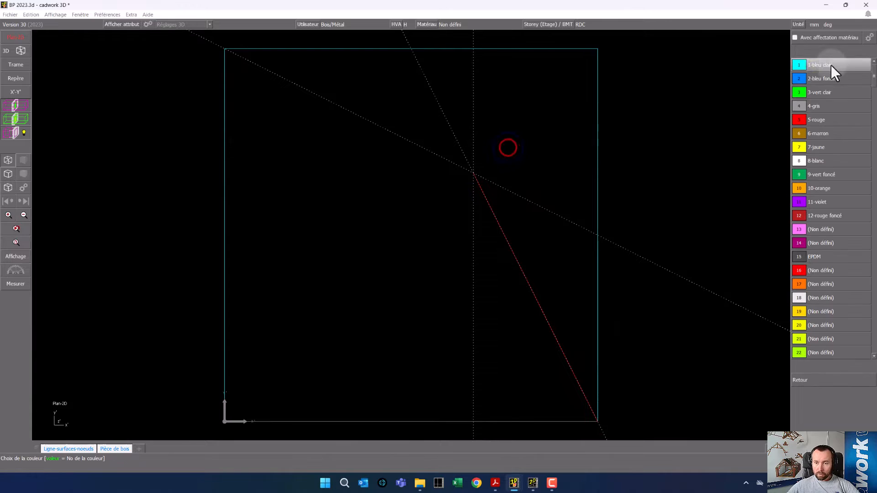
# Create a 3-vert clair surface named Versant C, 1500 mm deep, from the construction line intersection to the upper corner above the origin.
pyautogui.click(818, 95)
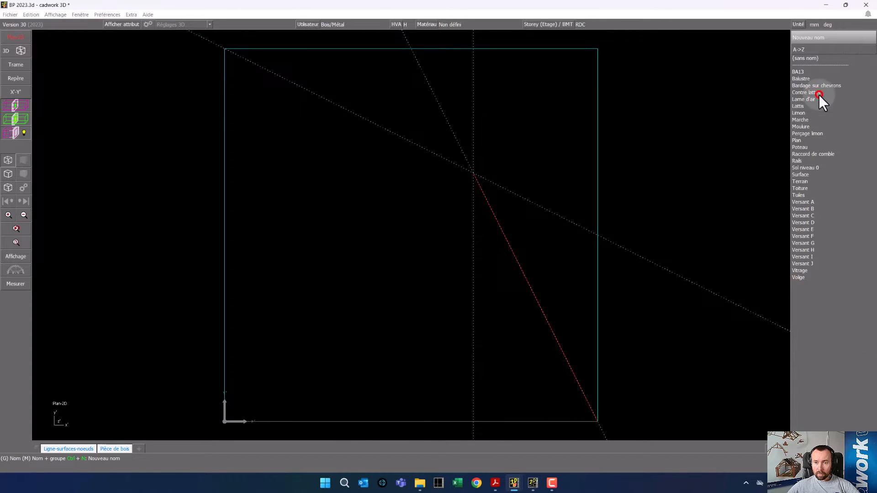
pyautogui.click(813, 215)
pyautogui.rightClick(108, 353)
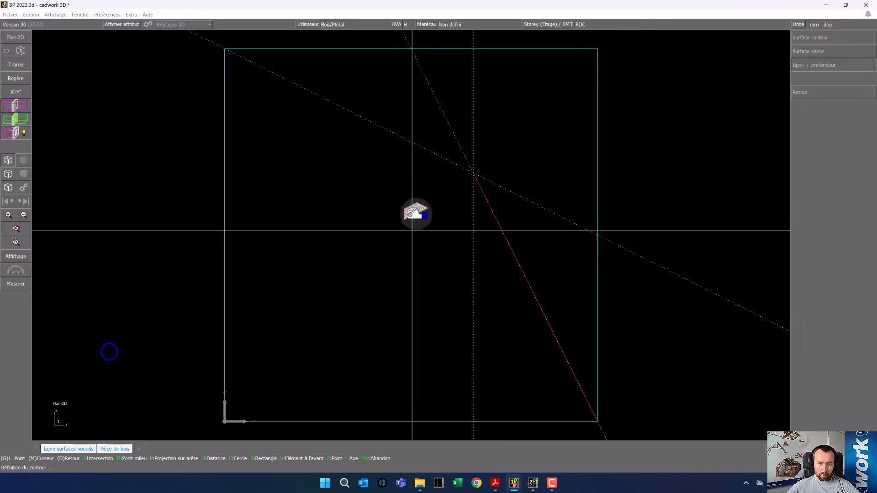
pyautogui.click(475, 172)
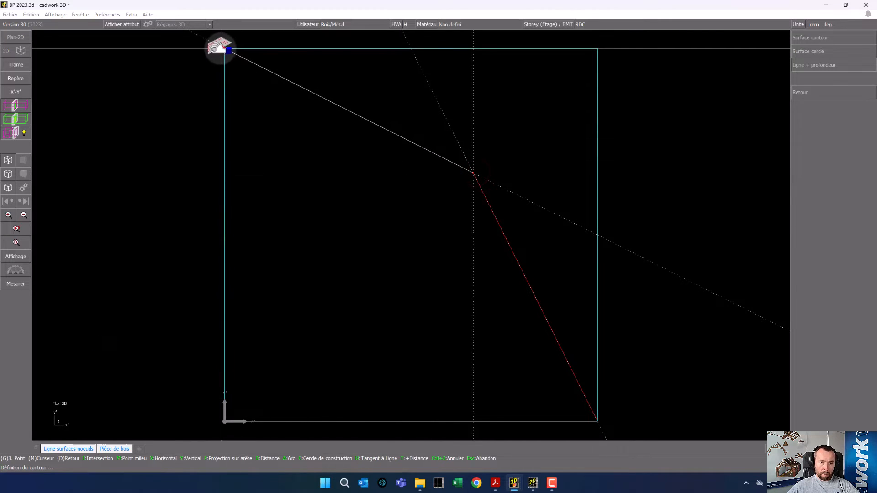
pyautogui.rightClick(172, 59)
pyautogui.rightClick(834, 65)
pyautogui.rightClick(827, 83)
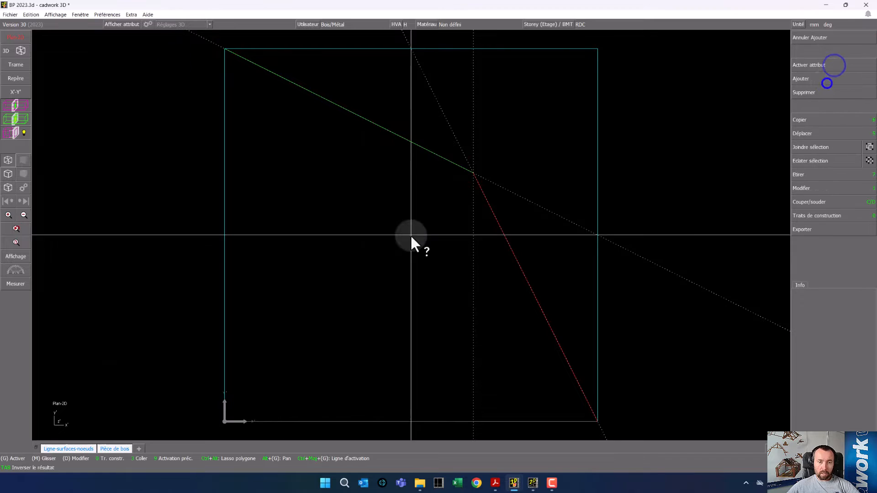
# Display the model in 3D, activate Versant B and Versant C, and cut both along the plane of Versant A.
pyautogui.click(180, 240)
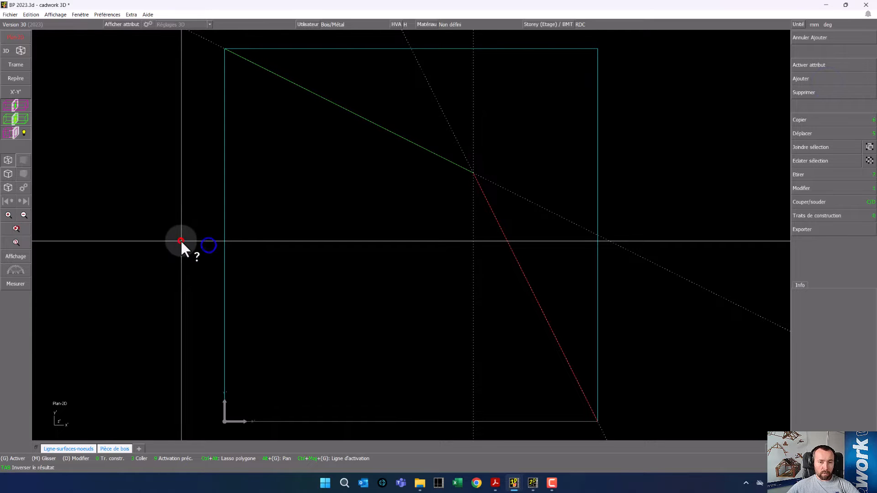
pyautogui.click(17, 49)
pyautogui.scroll(3, 413, 231)
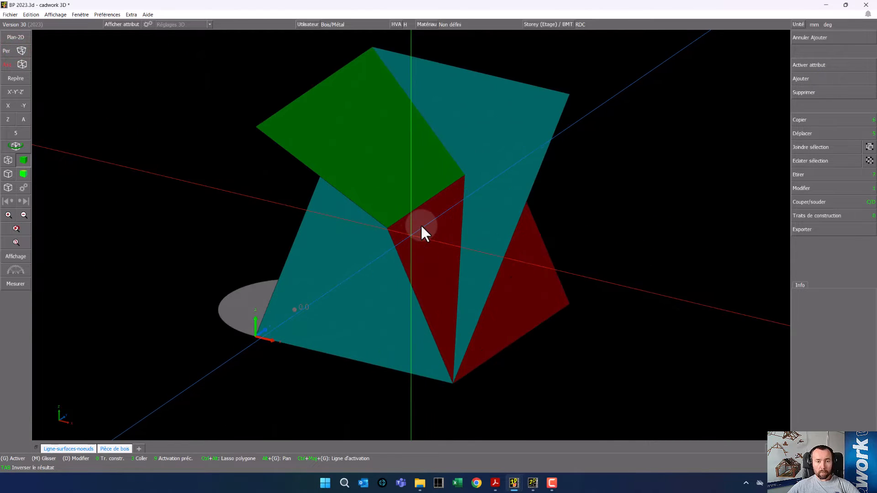
pyautogui.moveTo(421, 227)
pyautogui.mouseDown(button='middle')
pyautogui.moveTo(406, 245)
pyautogui.moveTo(398, 234)
pyautogui.moveTo(451, 241)
pyautogui.moveTo(455, 231)
pyautogui.moveTo(411, 239)
pyautogui.mouseUp(button='middle')
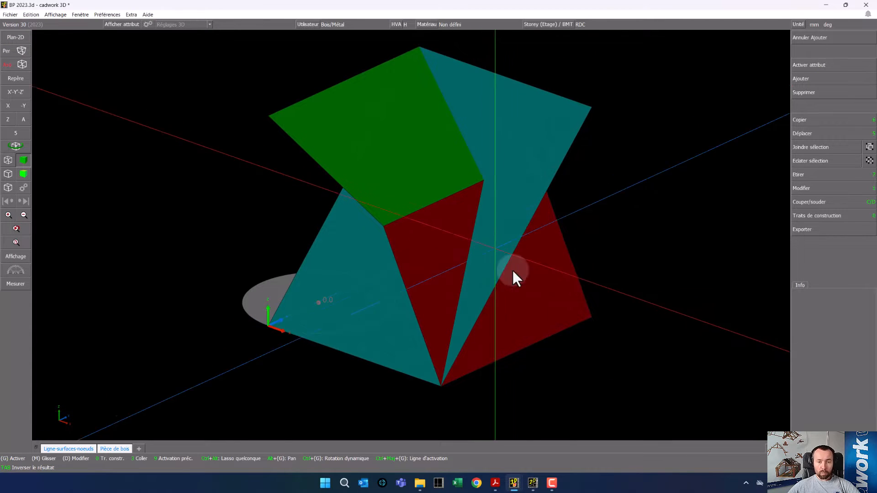
pyautogui.click(554, 245)
pyautogui.rightClick(420, 164)
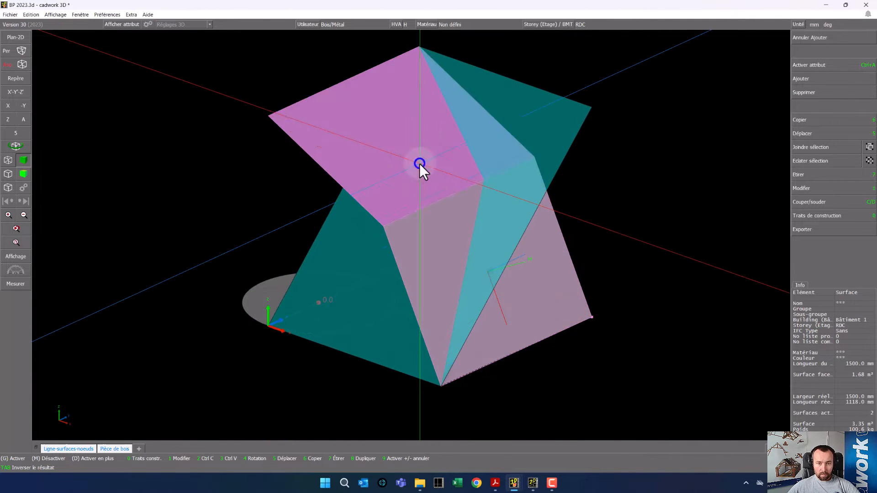
pyautogui.press('c')
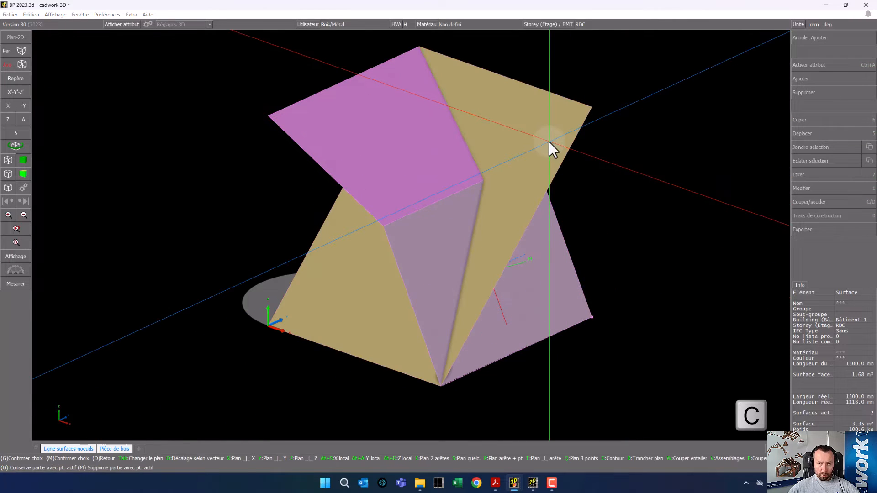
pyautogui.click(549, 141)
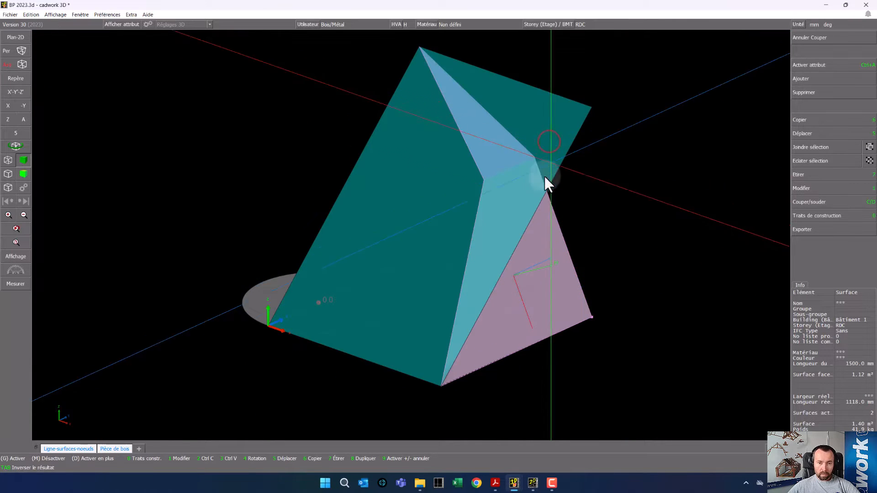
# Cut Versant A along the planes of Versant B and Versant C, and clear the selection.
pyautogui.click(347, 232)
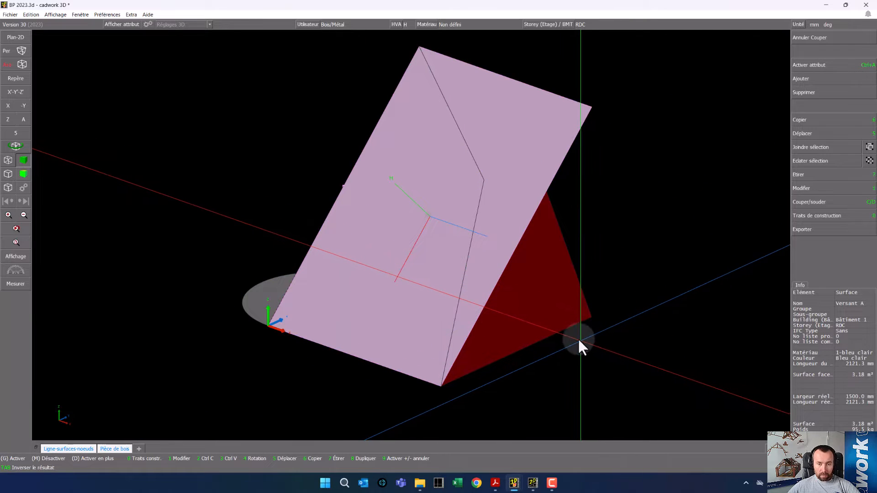
pyautogui.press('c')
pyautogui.click(547, 282)
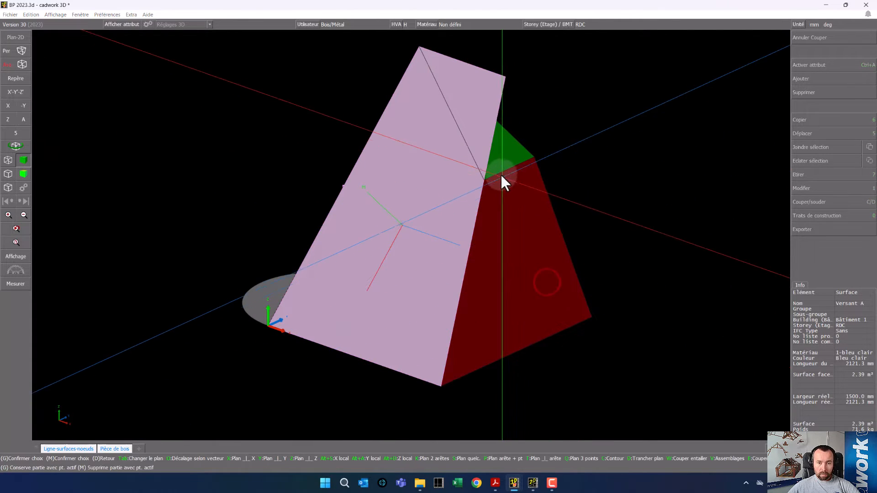
pyautogui.press('c')
pyautogui.click(498, 160)
pyautogui.click(590, 166)
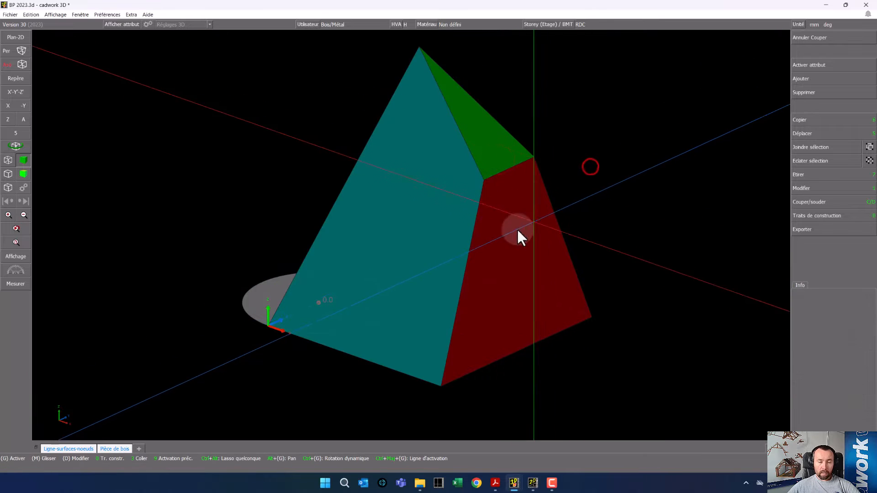
# Copy the 0.0 node at the centre of the floor circle 1800 mm upward along Z, and clear the selection.
pyautogui.moveTo(430, 243)
pyautogui.mouseDown(button='middle')
pyautogui.moveTo(468, 239)
pyautogui.moveTo(372, 236)
pyautogui.moveTo(416, 237)
pyautogui.mouseUp(button='middle')
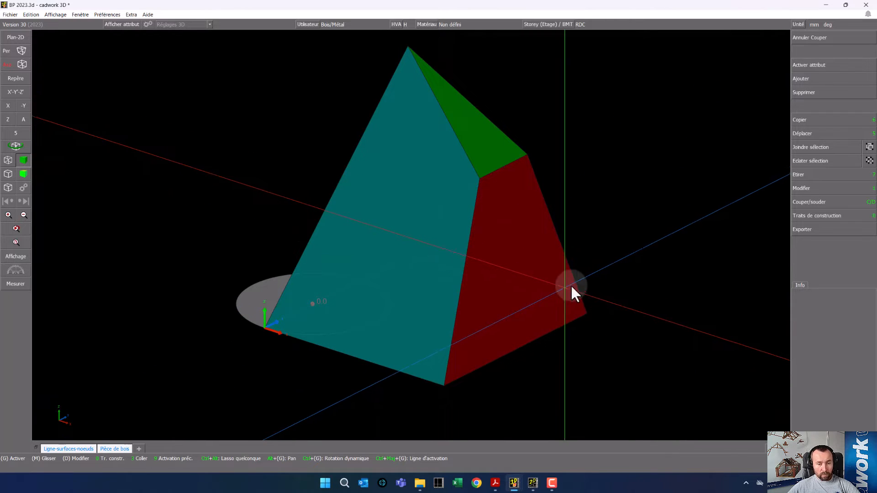
pyautogui.click(628, 247)
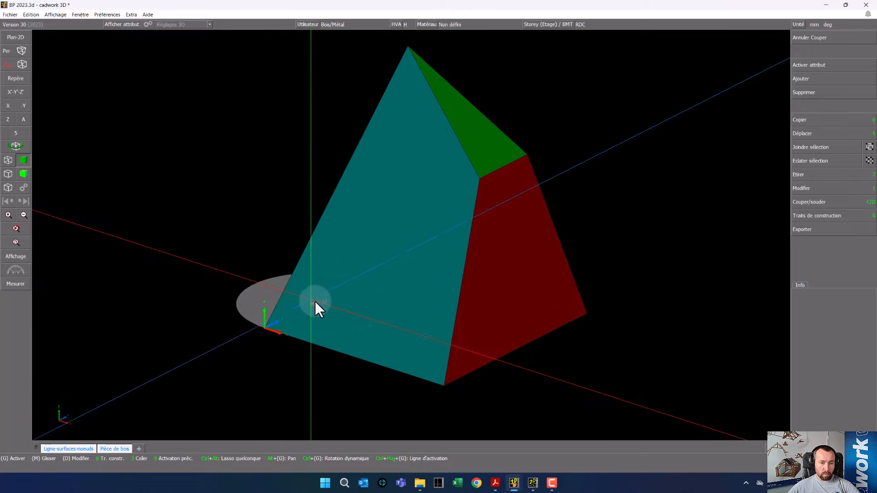
pyautogui.keyDown('ctrl'); pyautogui.moveTo(312, 305); pyautogui.dragTo(410, 234); pyautogui.keyUp('ctrl')
pyautogui.scroll(3, 260, 377)
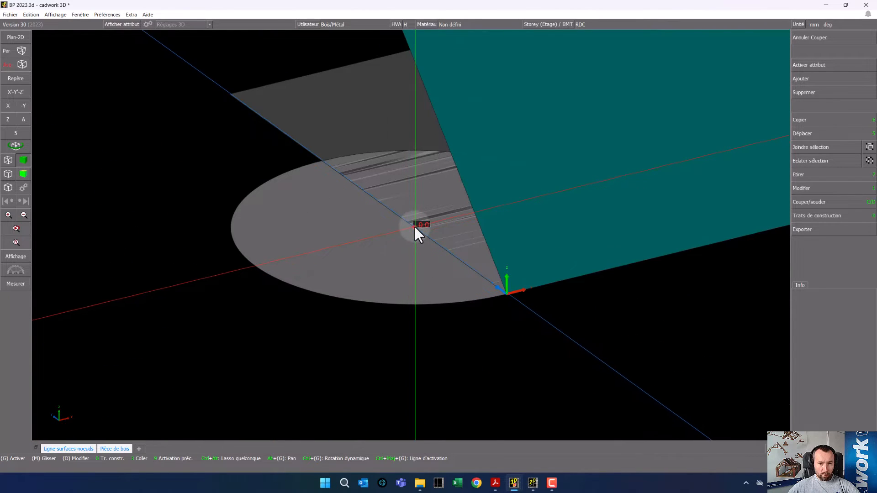
pyautogui.click(414, 226)
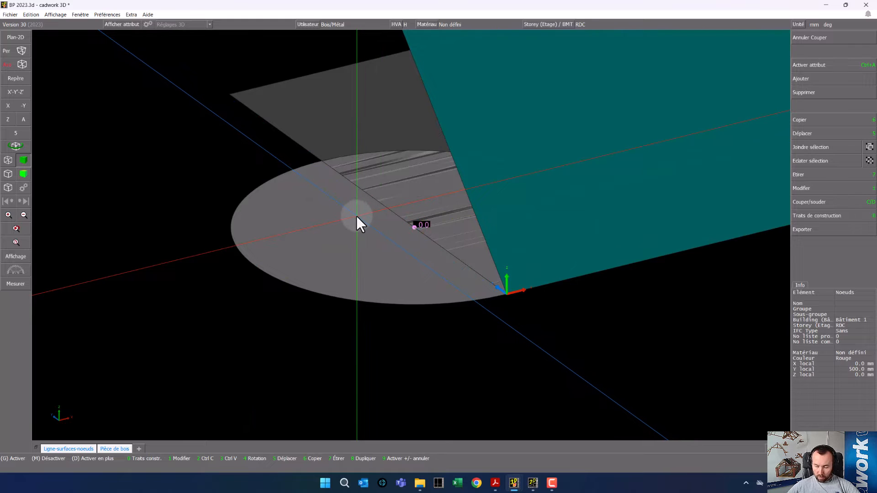
pyautogui.press('6')
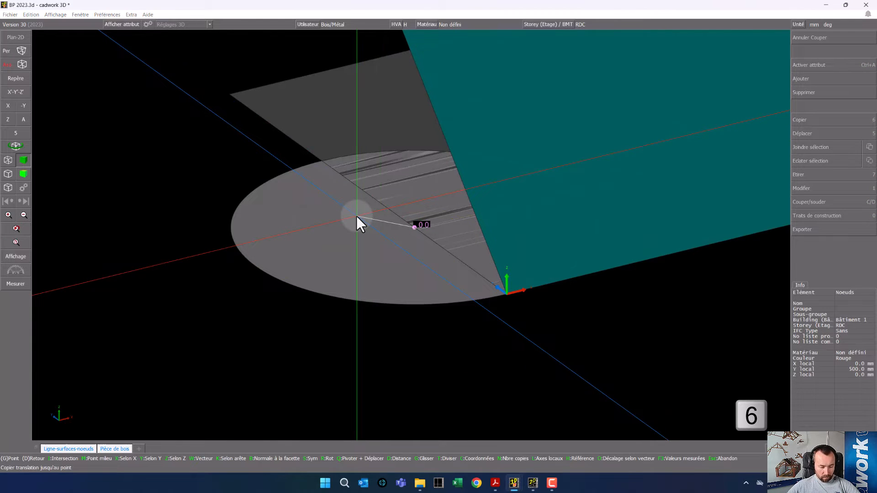
pyautogui.write('z')
pyautogui.write('18')
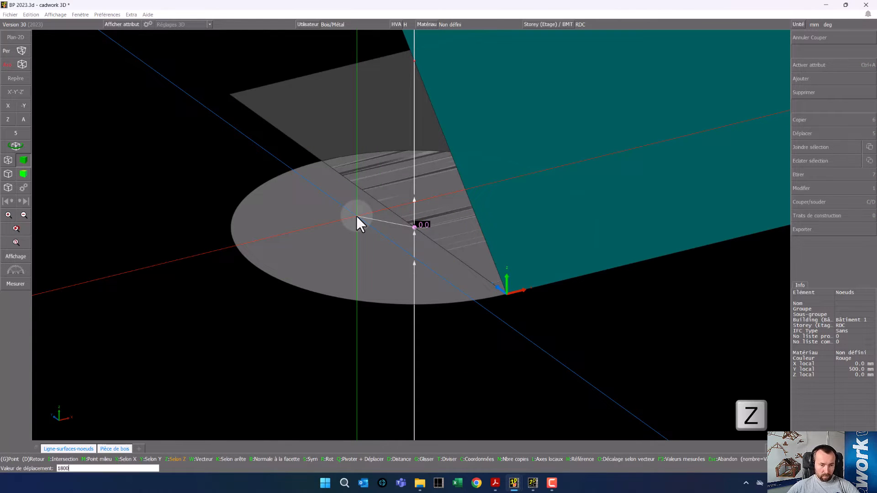
pyautogui.write('00')
pyautogui.press('Return')
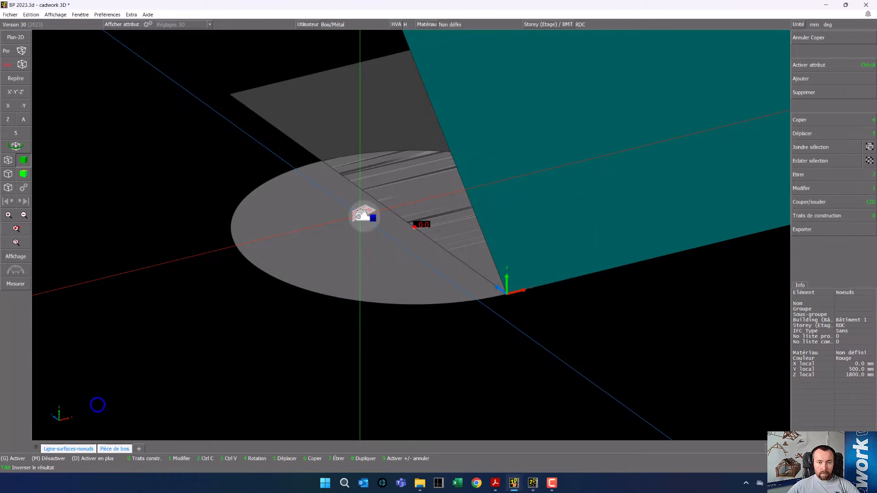
pyautogui.scroll(-6, 364, 216)
pyautogui.scroll(2, 430, 199)
pyautogui.moveTo(475, 271); pyautogui.dragTo(410, 237, button='middle')
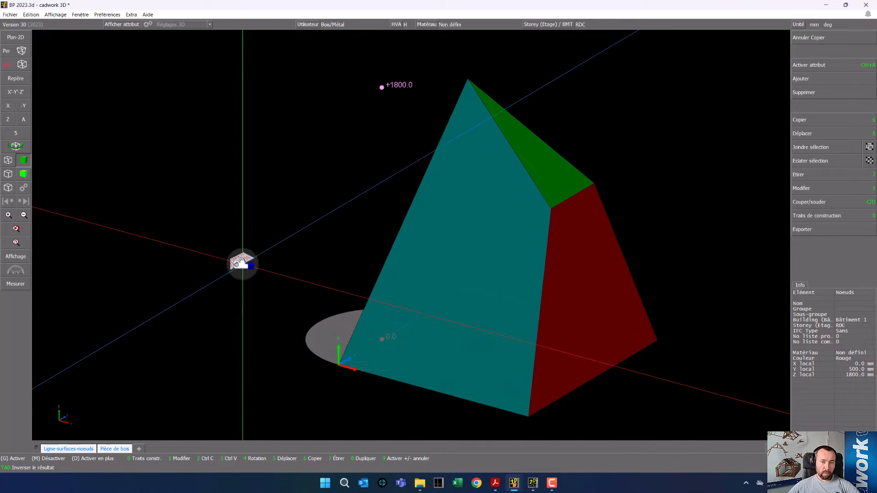
pyautogui.click(242, 263)
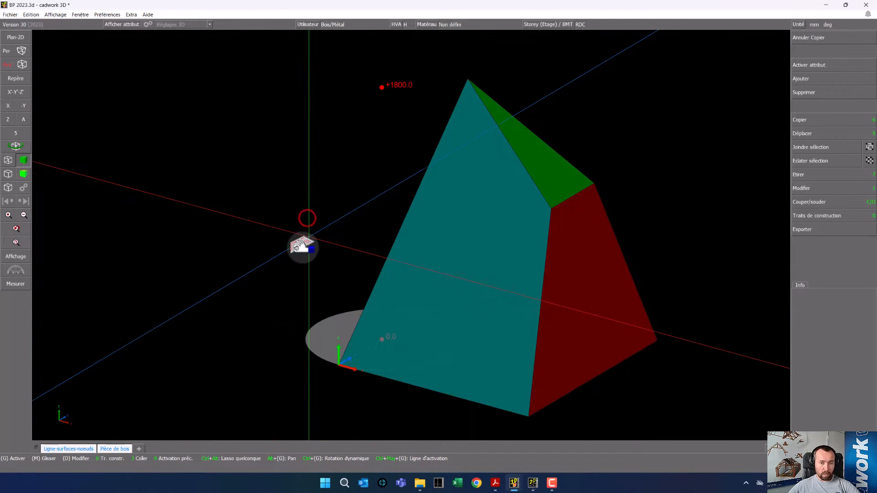
# Define a 2D working plane perpendicular to Y through the 0.0 node at the circle's centre.
pyautogui.keyDown('ctrl'); pyautogui.moveTo(289, 274); pyautogui.dragTo(409, 236); pyautogui.keyUp('ctrl')
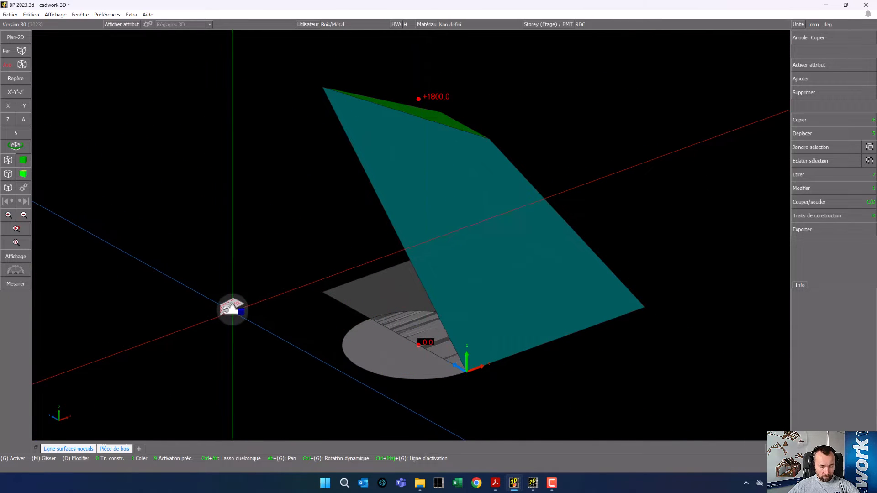
pyautogui.hotkey('alt', 'y')
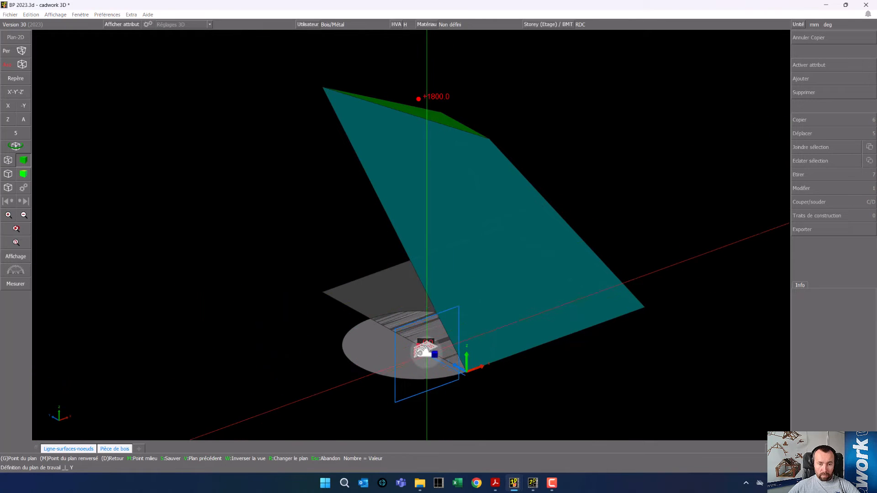
pyautogui.click(417, 344)
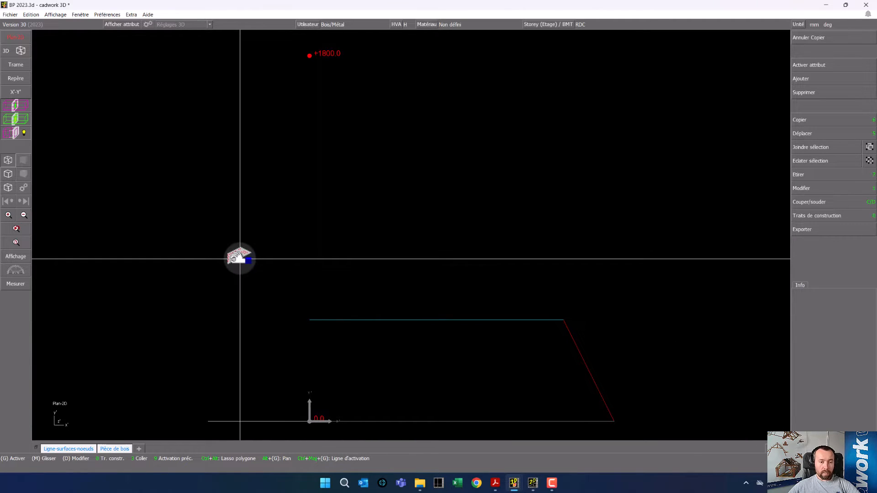
# Add a vertical construction line through the 0.0 node and a sloped one through the +1800.0 node and the floor circle's outer end.
pyautogui.click(818, 216)
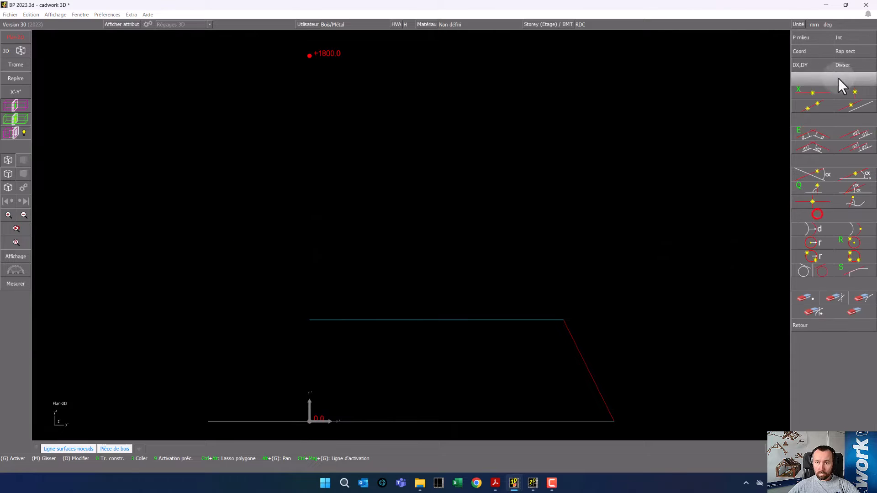
pyautogui.click(850, 93)
pyautogui.click(309, 421)
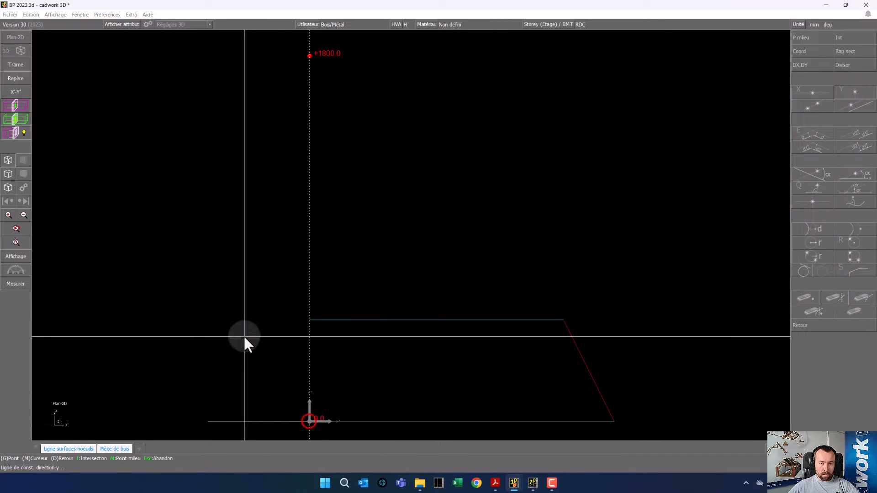
pyautogui.rightClick(243, 335)
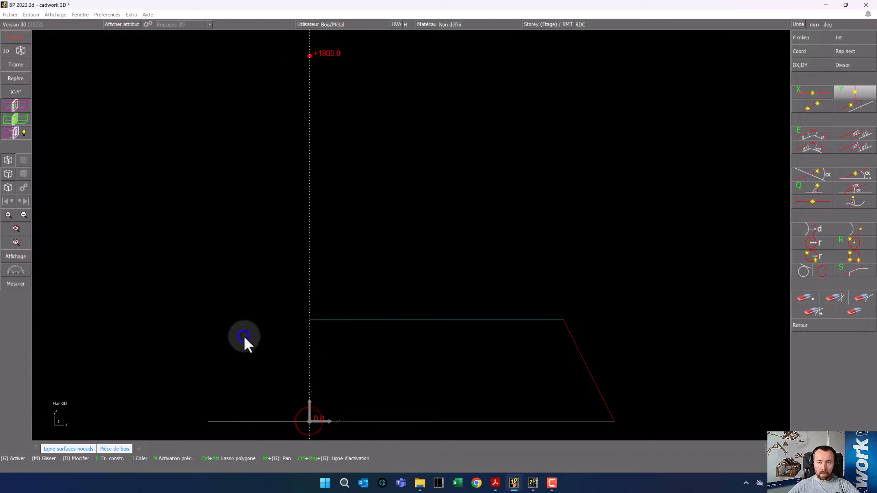
pyautogui.click(810, 107)
pyautogui.click(309, 55)
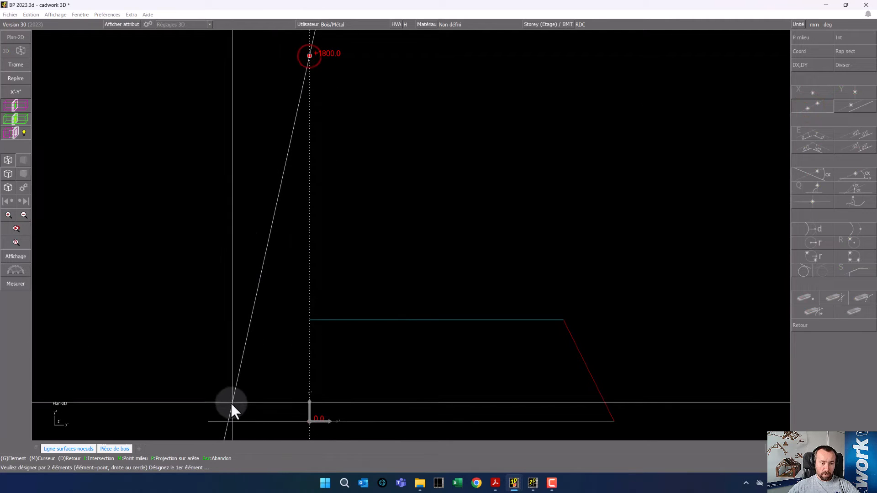
pyautogui.click(207, 420)
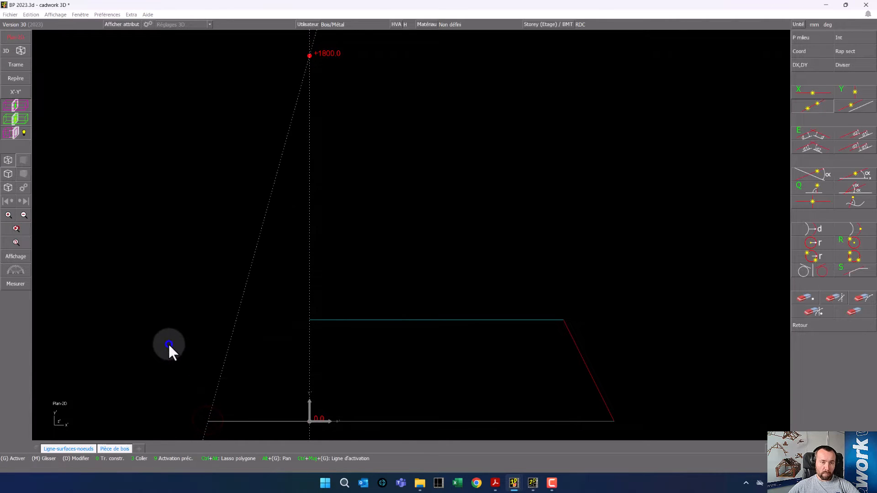
pyautogui.rightClick(169, 347)
pyautogui.rightClick(806, 86)
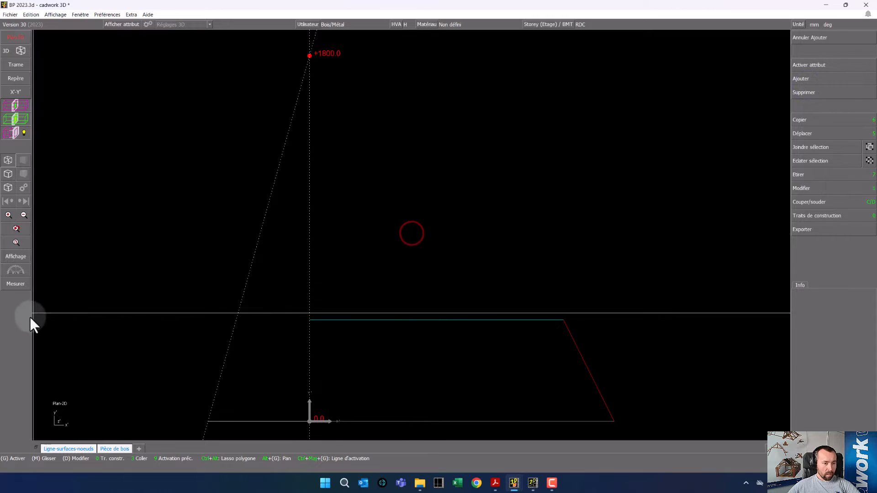
# Measure the angle of the sloped construction line with the horizontal.
pyautogui.click(14, 285)
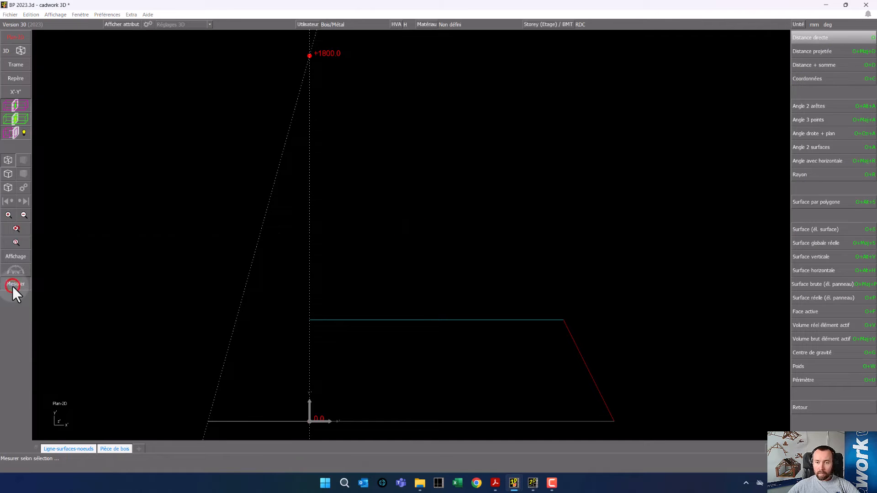
pyautogui.click(821, 163)
pyautogui.click(293, 180)
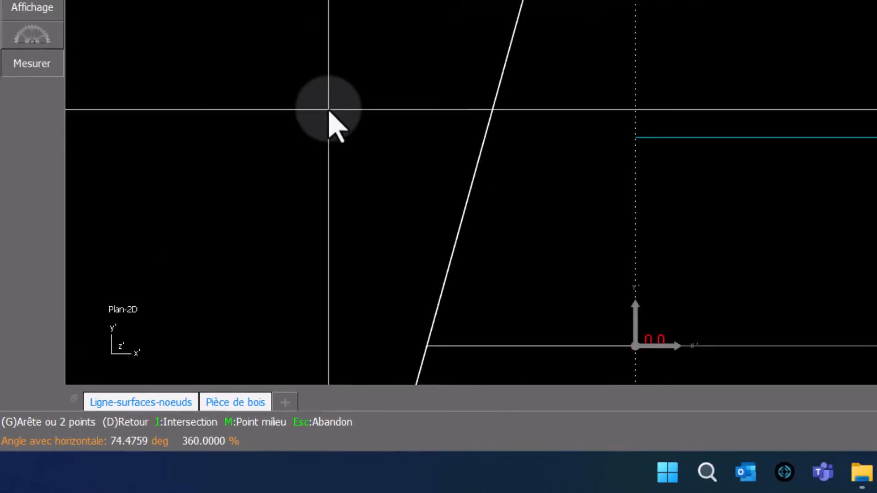
pyautogui.press('Escape')
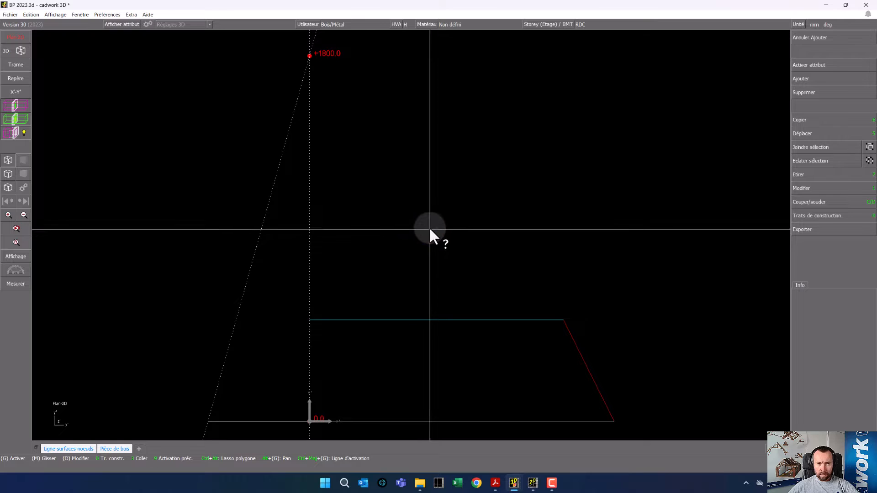
# Start a revolved element from a new contour, in colour 7 Sapin and named Tour.
pyautogui.click(818, 79)
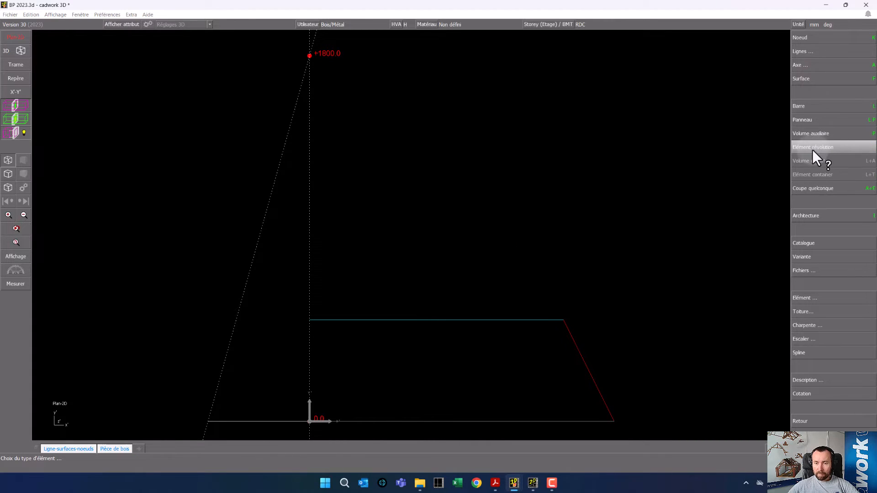
pyautogui.moveTo(841, 150)
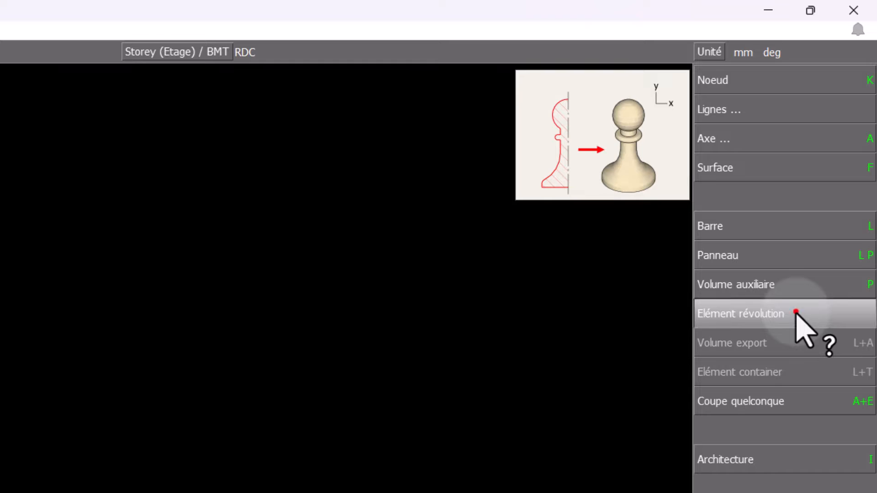
pyautogui.click(796, 312)
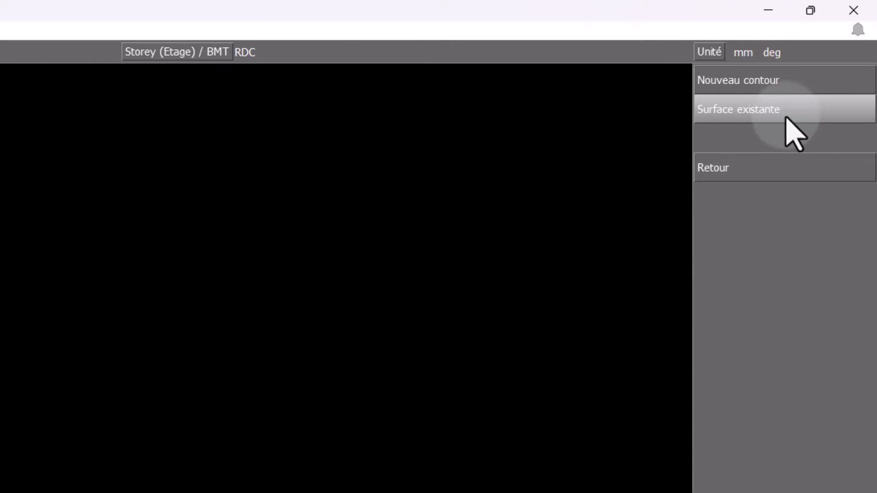
pyautogui.click(784, 79)
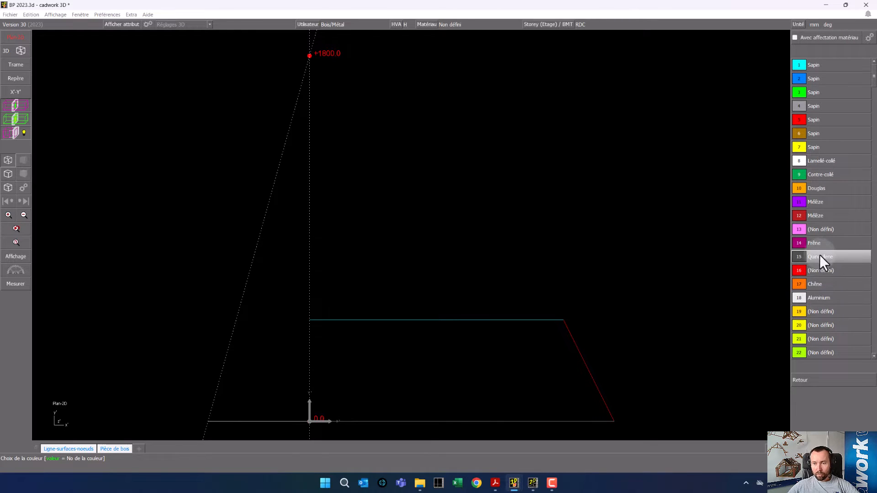
pyautogui.click(818, 146)
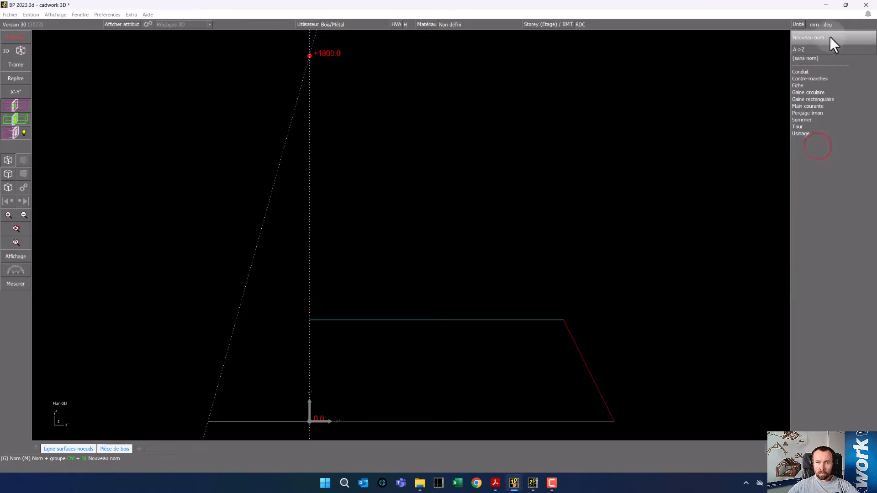
pyautogui.click(800, 129)
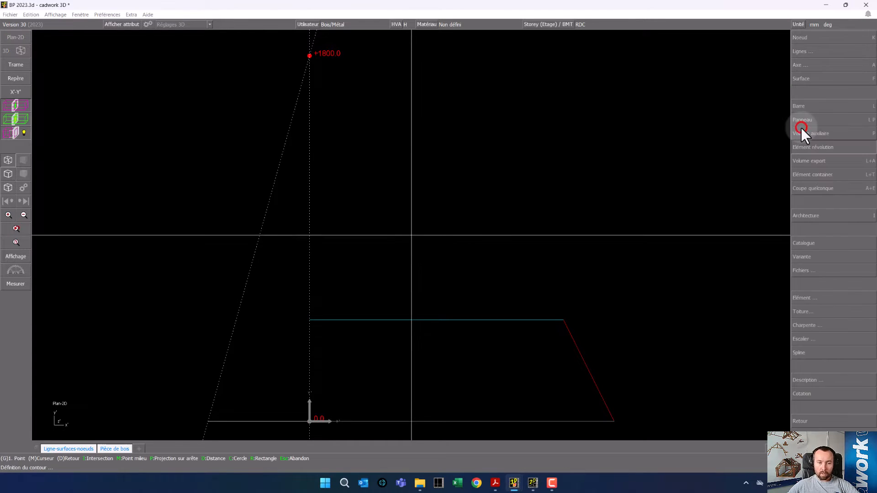
# Draw a closed triangular contour from the floor circle's outer end to the 0.0 node and up to the +1800.0 node.
pyautogui.click(208, 420)
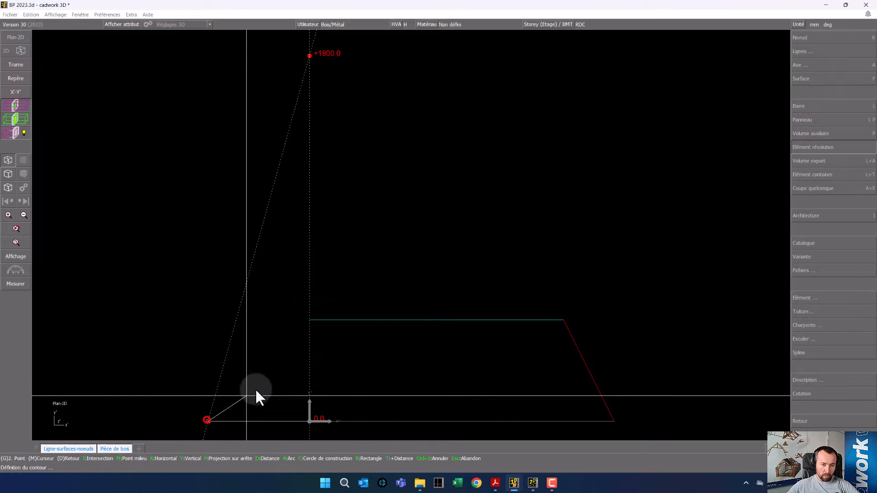
pyautogui.click(309, 410)
pyautogui.click(309, 55)
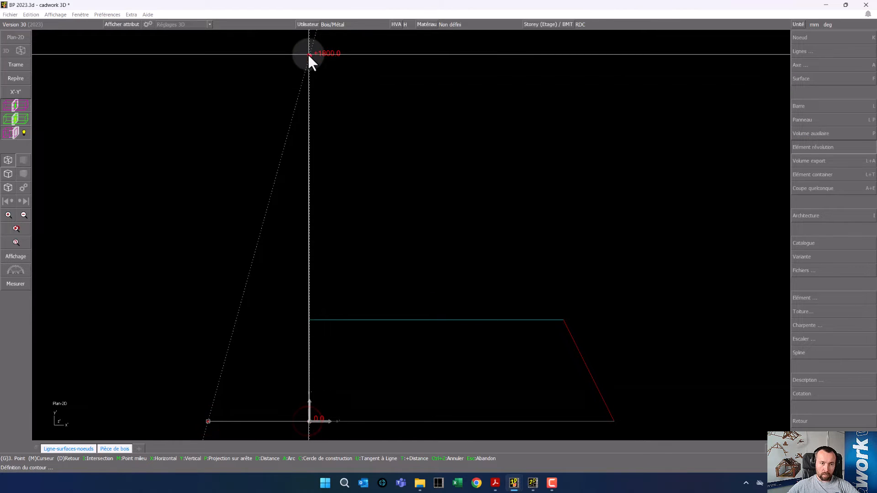
pyautogui.rightClick(256, 100)
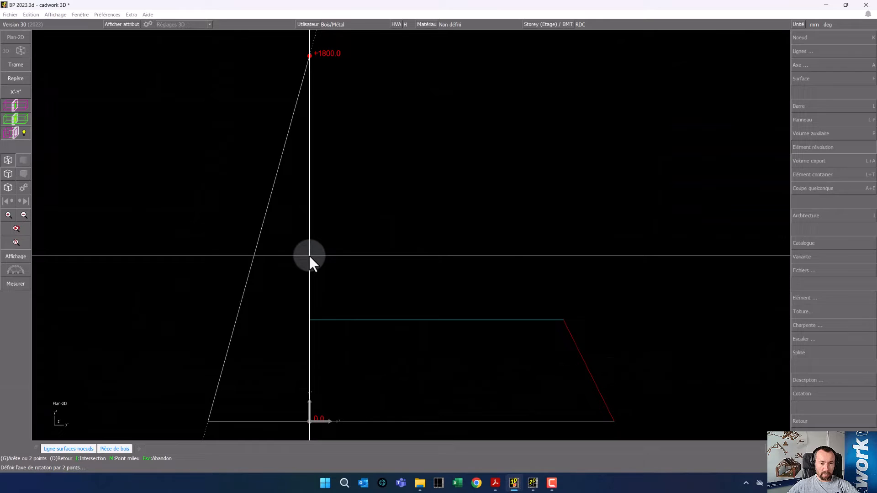
# Revolve the triangular contour around its vertical edge with 0 subdivisions for automatic segmentation, and display the cone in 3D.
pyautogui.click(309, 257)
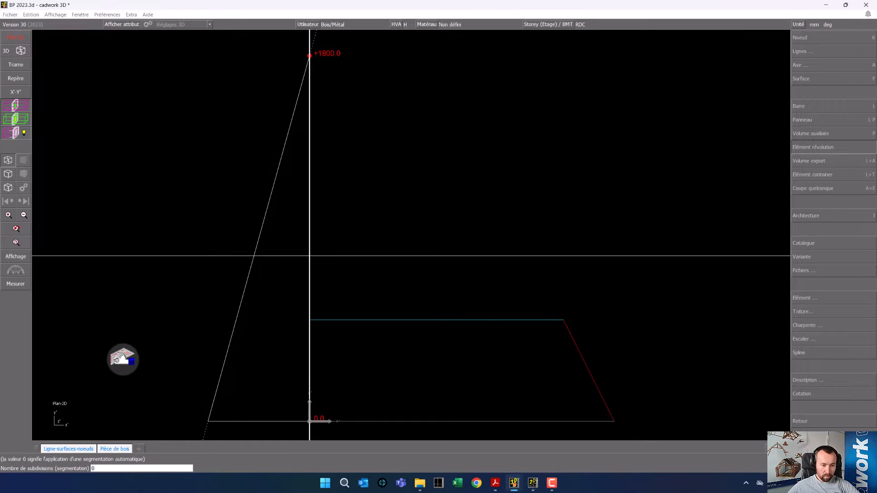
pyautogui.press('Return')
pyautogui.press('Down')
pyautogui.press('Down')
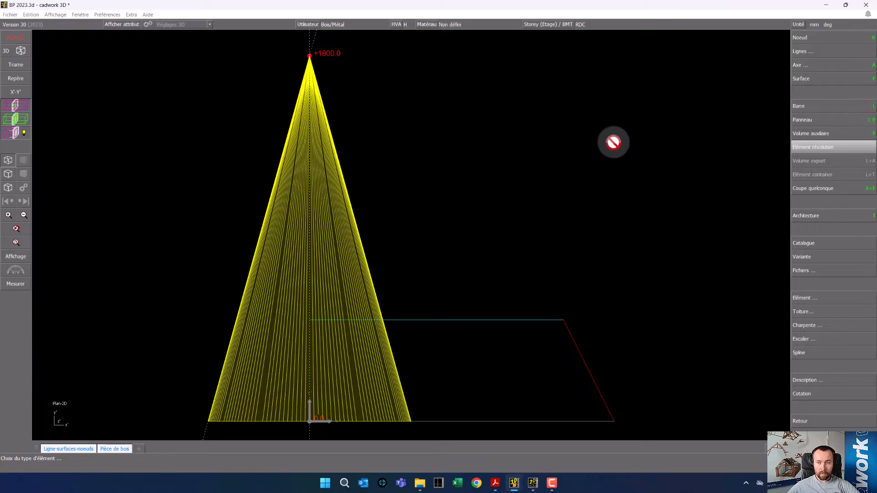
pyautogui.press('Return')
pyautogui.click(594, 135)
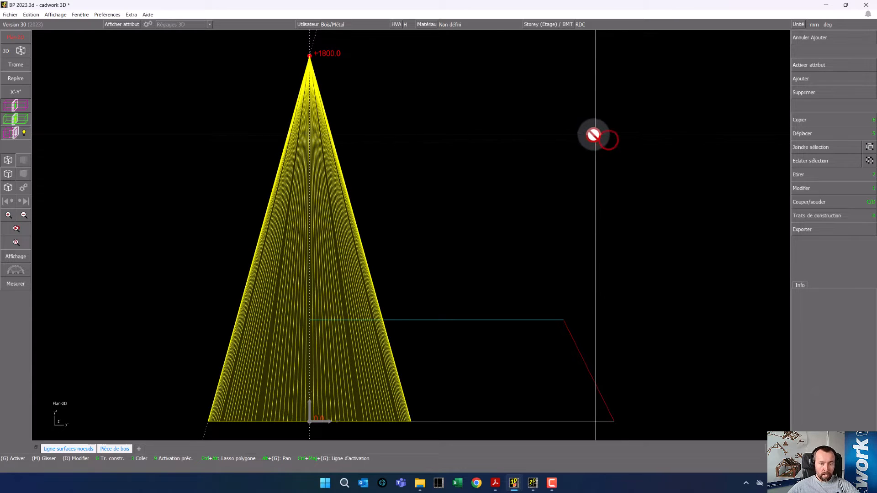
pyautogui.click(20, 51)
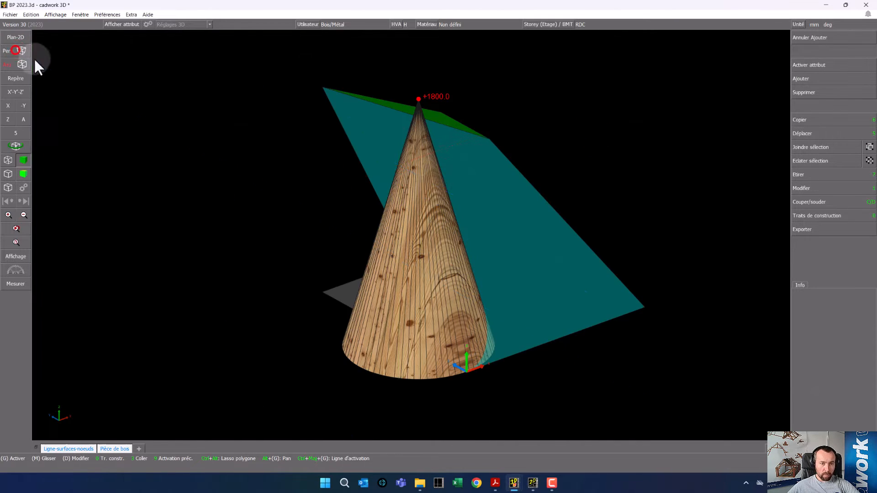
pyautogui.scroll(4, 421, 347)
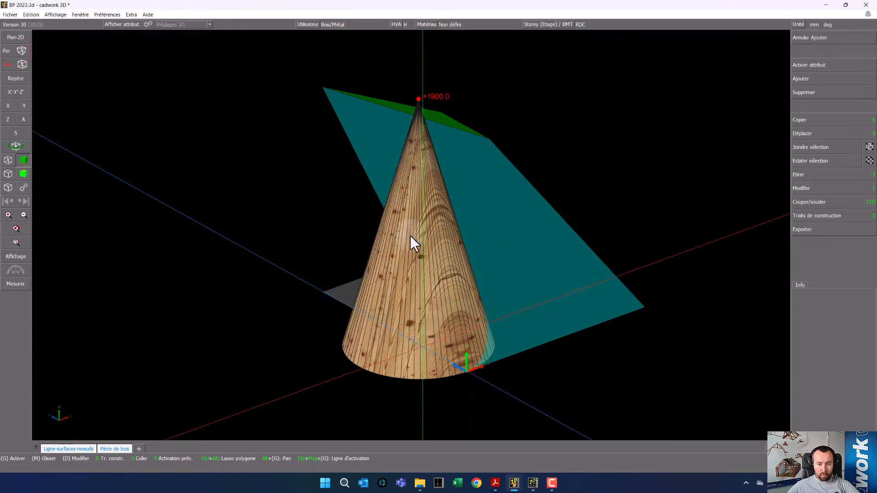
# Hide the +1800.0 node and examine the cone's apex and segmented surface in 3D.
pyautogui.moveTo(392, 288); pyautogui.dragTo(410, 235, button='middle')
pyautogui.scroll(-4, 390, 187)
pyautogui.scroll(6, 411, 206)
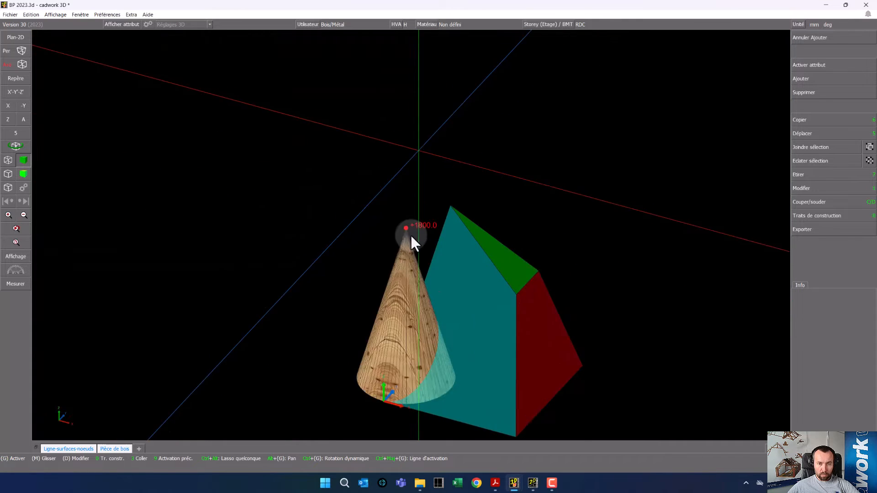
pyautogui.click(382, 193)
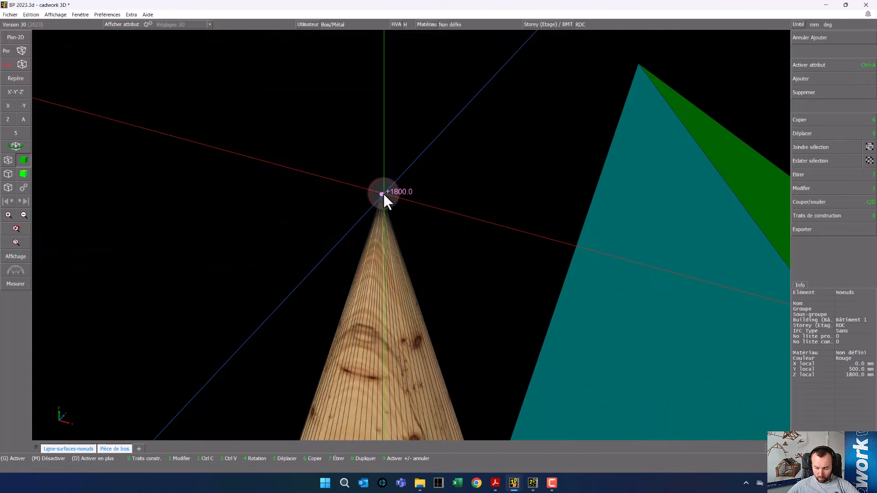
pyautogui.press('i')
pyautogui.scroll(6, 383, 193)
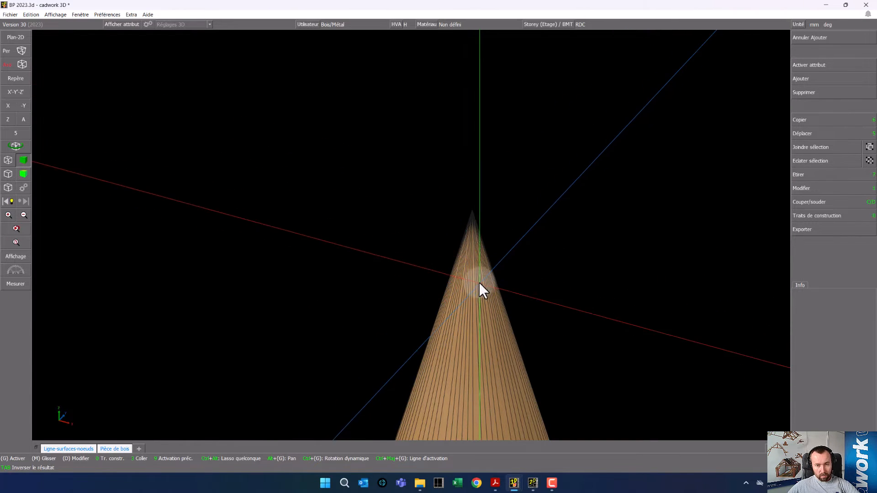
pyautogui.moveTo(494, 214); pyautogui.dragTo(411, 236, button='middle')
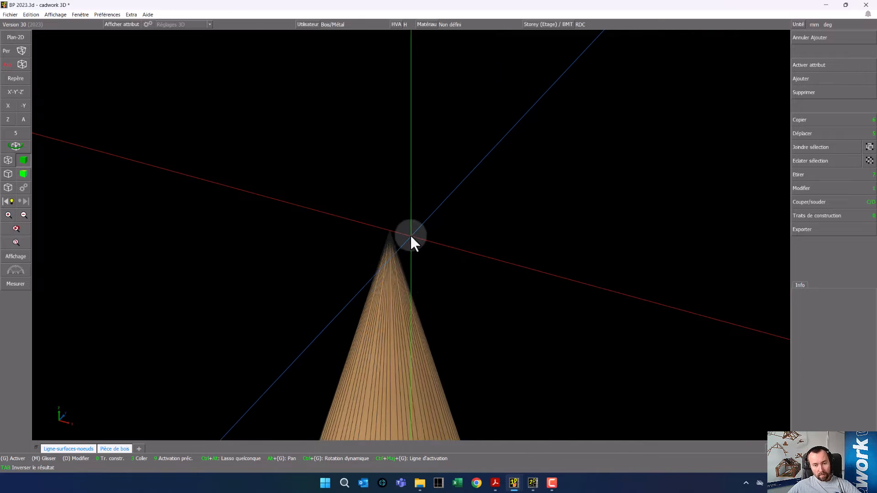
pyautogui.scroll(-10, 410, 236)
pyautogui.scroll(2, 406, 264)
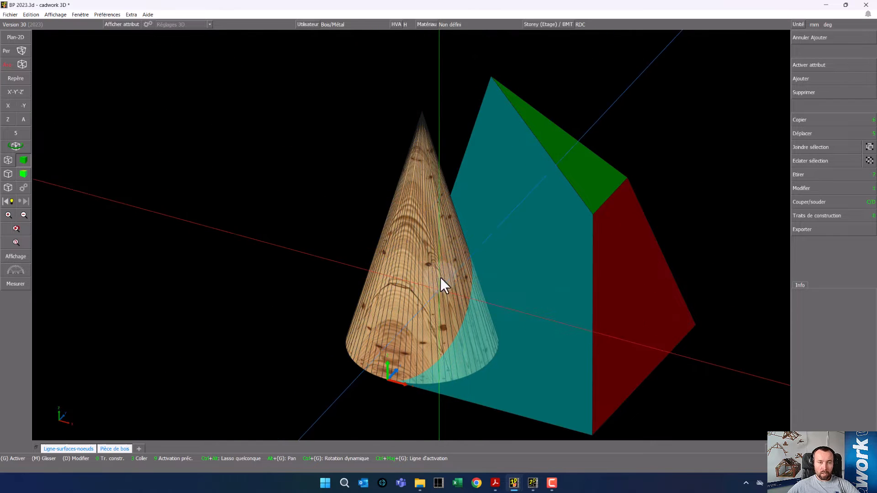
# Delete the Tour cone and define a 2D work plane perpendicular to the Y axis.
pyautogui.click(422, 215)
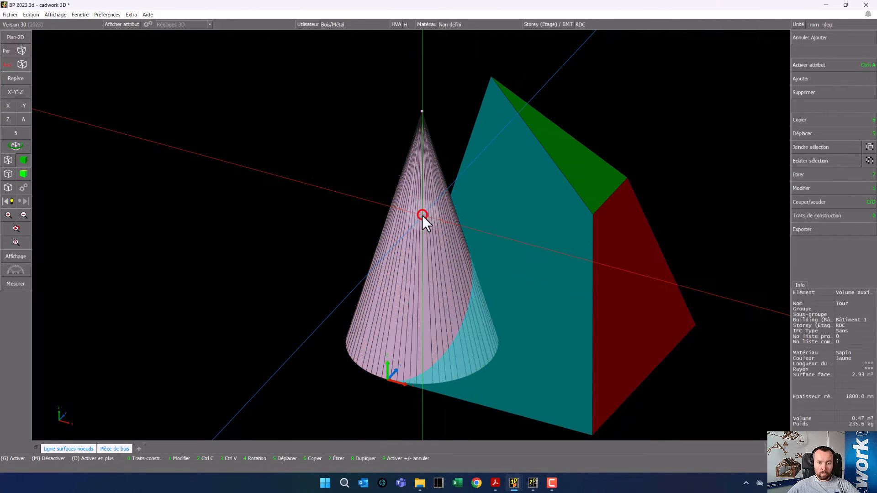
pyautogui.press('Delete')
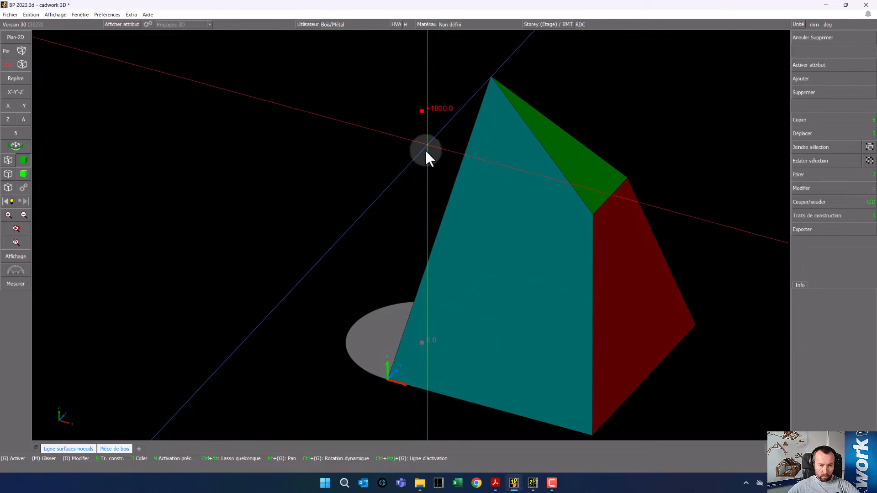
pyautogui.press('y')
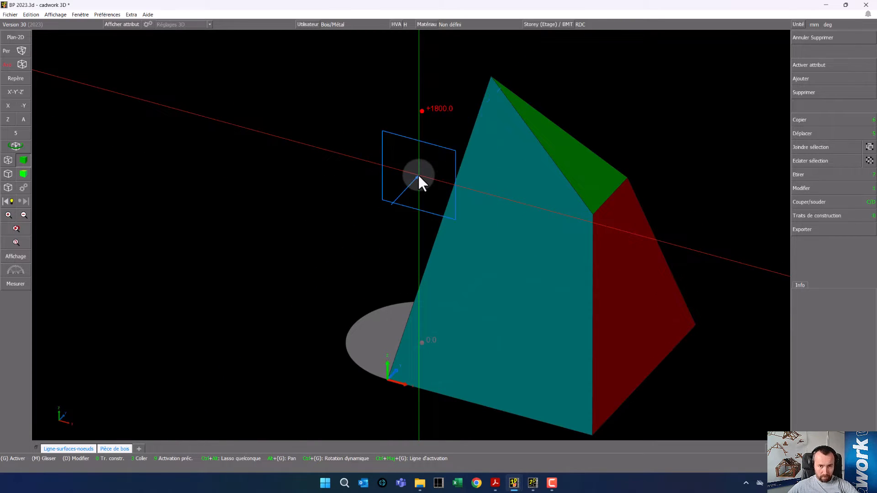
pyautogui.click(419, 176)
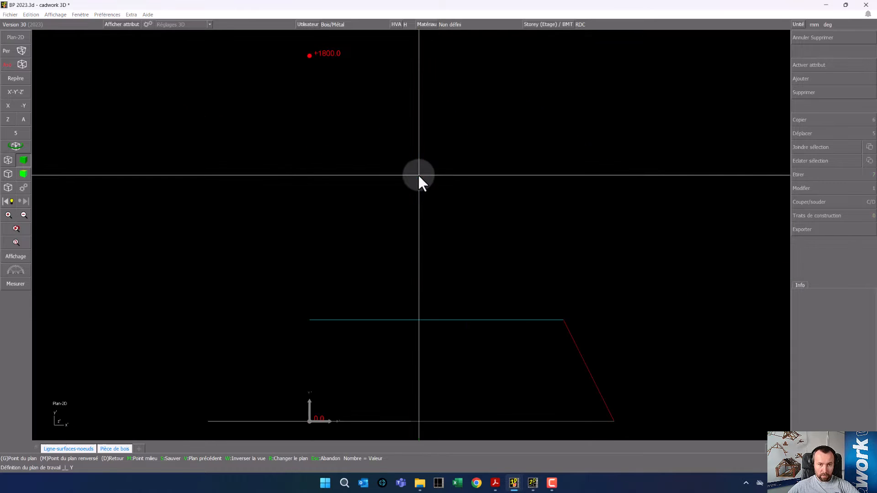
pyautogui.click(425, 174)
# Add a horizontal construction line through the +1800.0 node and a parallel one offset 1 mm below it.
pyautogui.press('x')
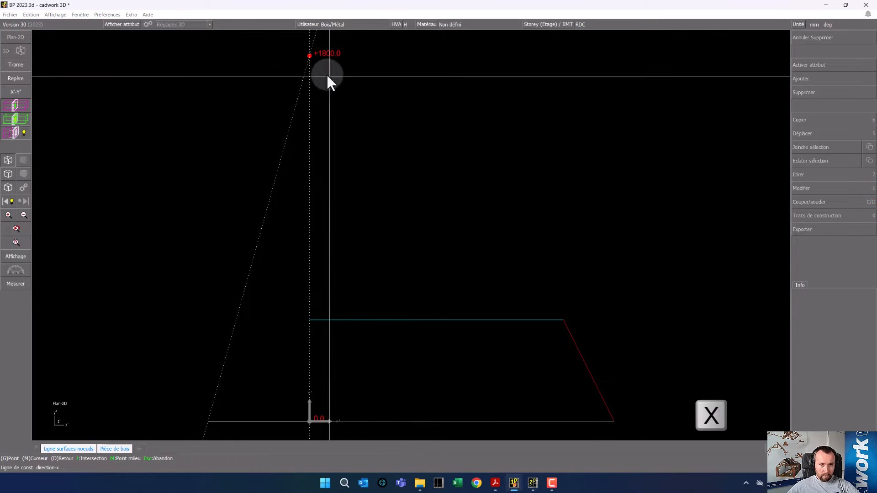
pyautogui.click(310, 55)
pyautogui.rightClick(323, 79)
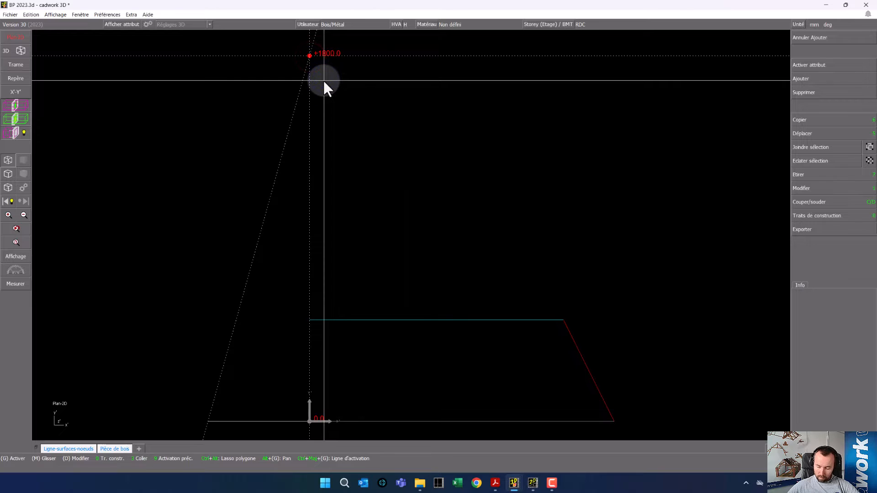
pyautogui.press('e')
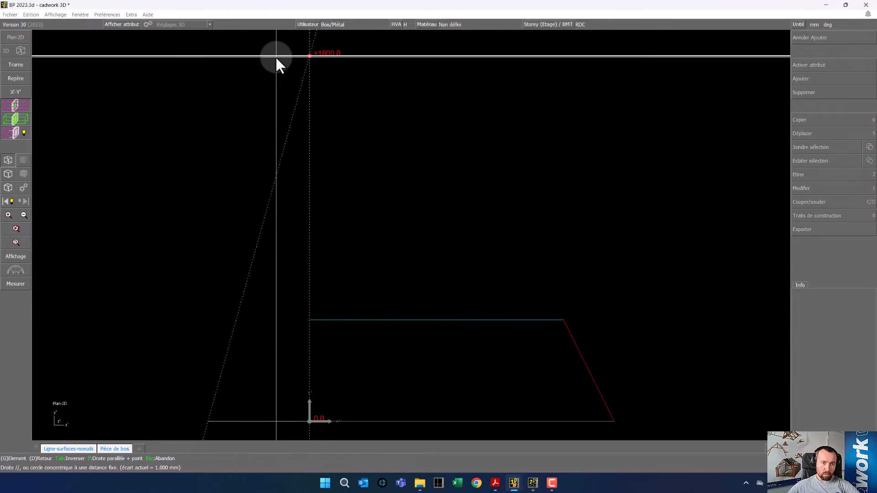
pyautogui.click(276, 57)
pyautogui.rightClick(338, 90)
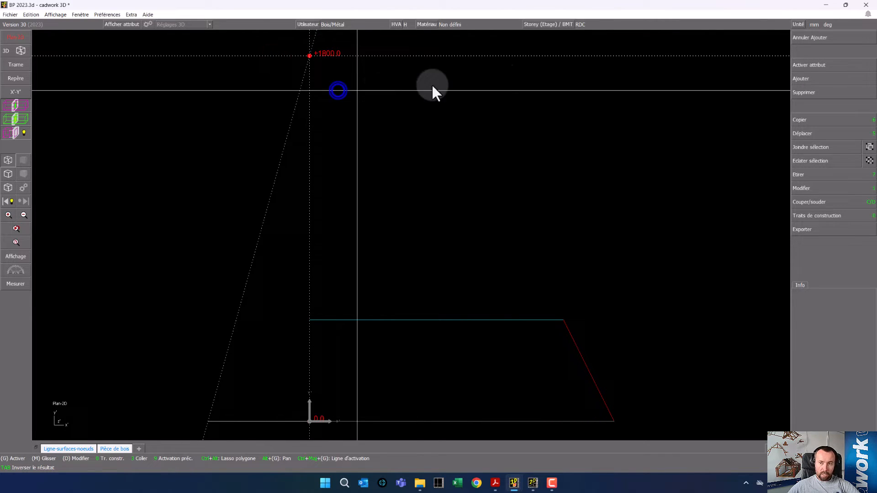
# Start a revolved element from a new contour, in material Sapin and named Tour.
pyautogui.click(817, 81)
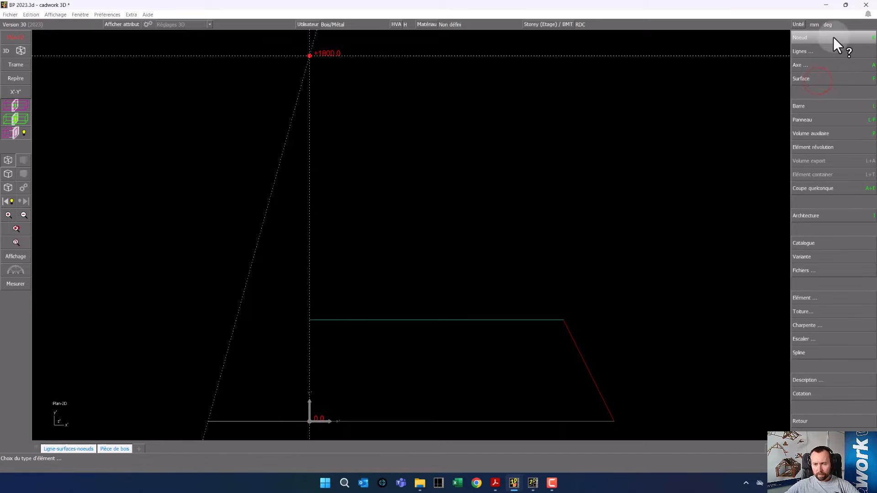
pyautogui.click(823, 149)
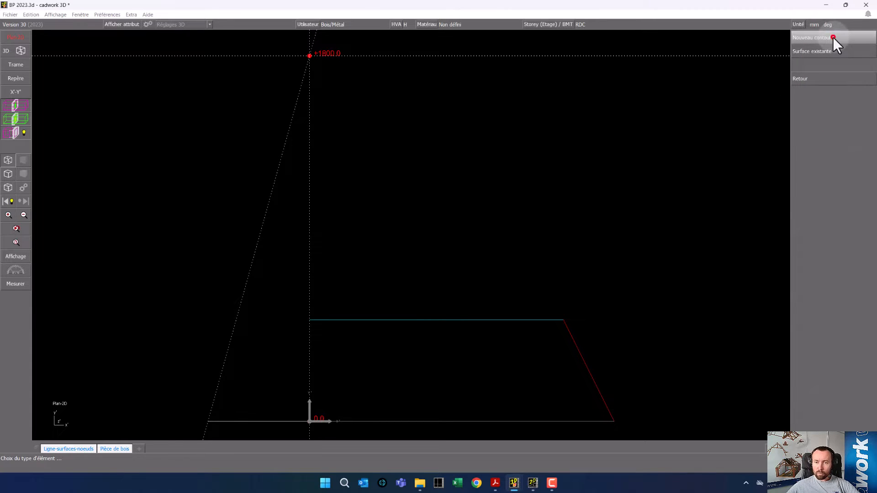
pyautogui.click(832, 37)
pyautogui.click(830, 143)
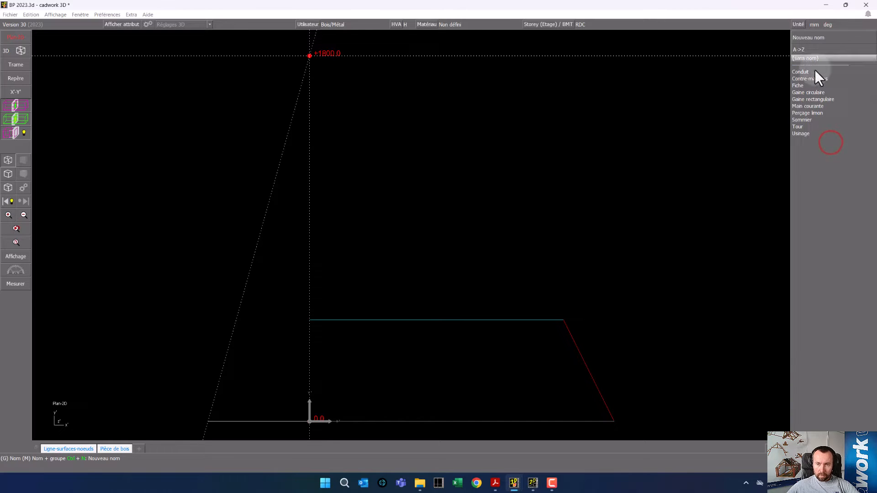
pyautogui.click(804, 122)
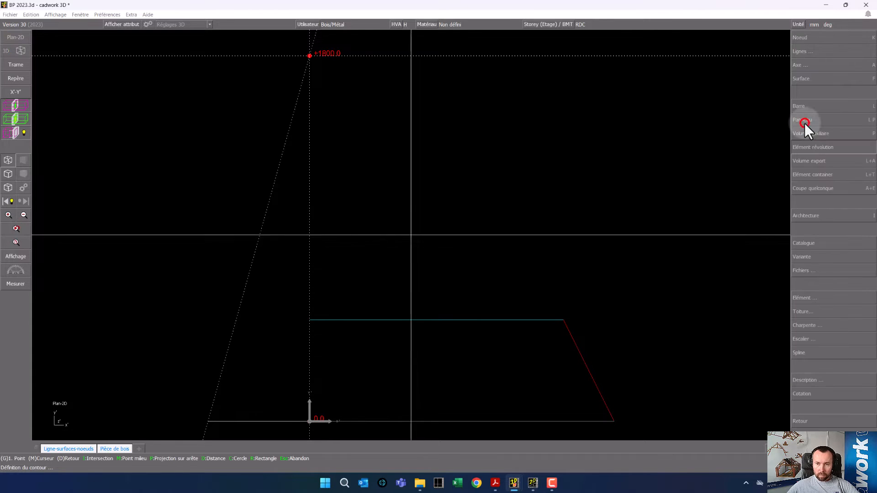
# Draw a closed contour from the floor circle's outer end to the 0.0 node, up to the offset line and across to the sloped line.
pyautogui.click(208, 421)
pyautogui.click(310, 420)
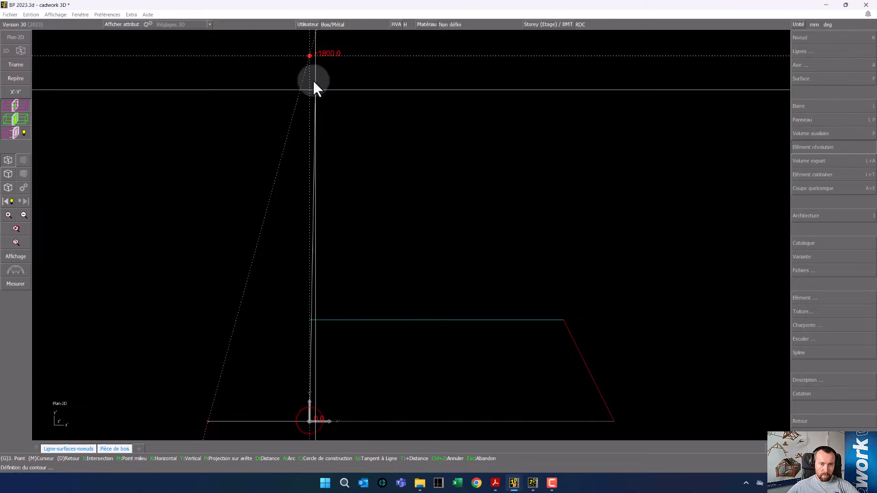
pyautogui.scroll(5, 305, 53)
pyautogui.scroll(4, 467, 277)
pyautogui.scroll(2, 404, 208)
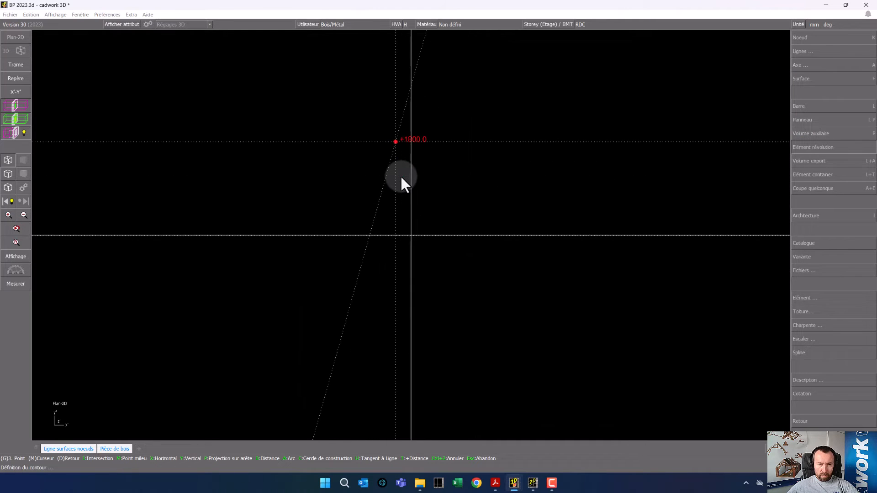
pyautogui.click(395, 236)
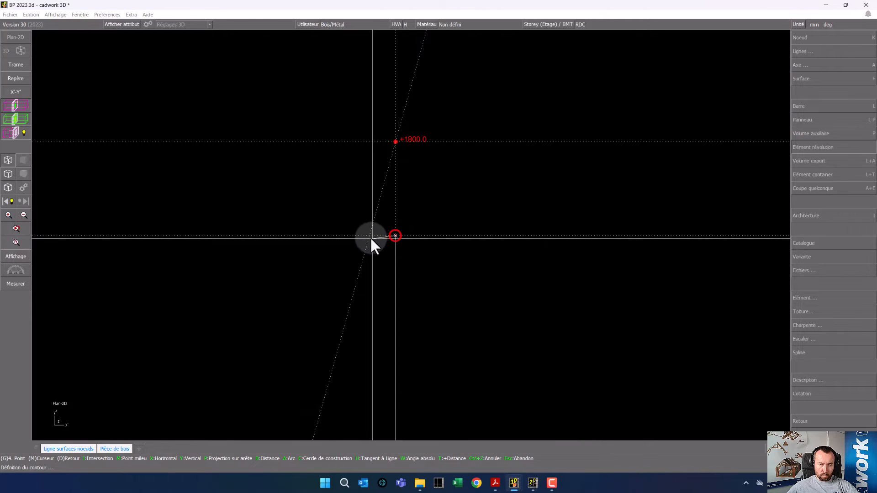
pyautogui.click(369, 236)
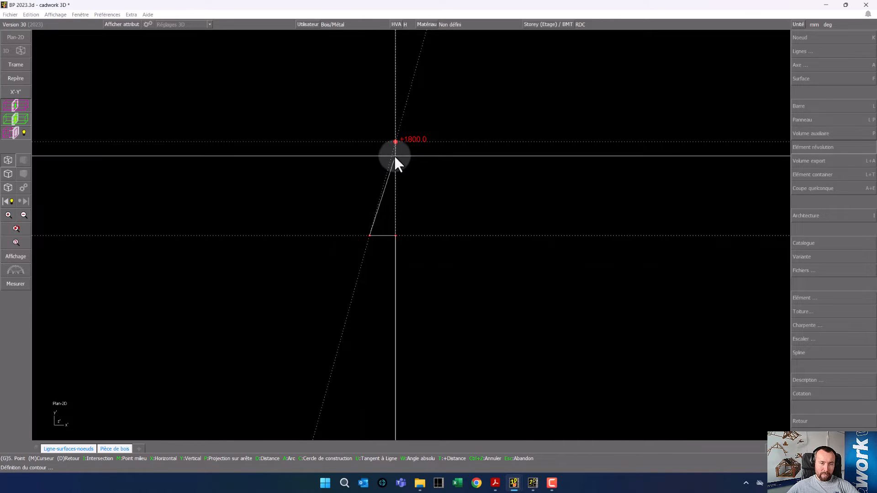
pyautogui.scroll(-5, 397, 263)
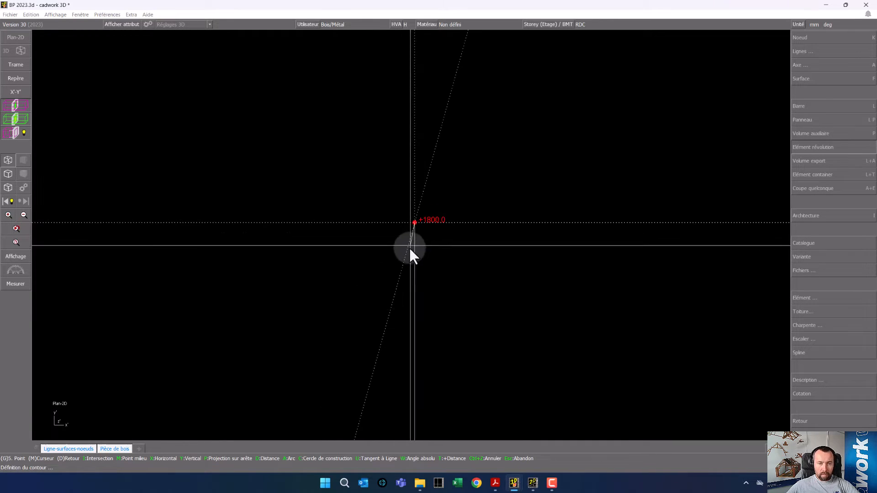
pyautogui.scroll(6, 408, 254)
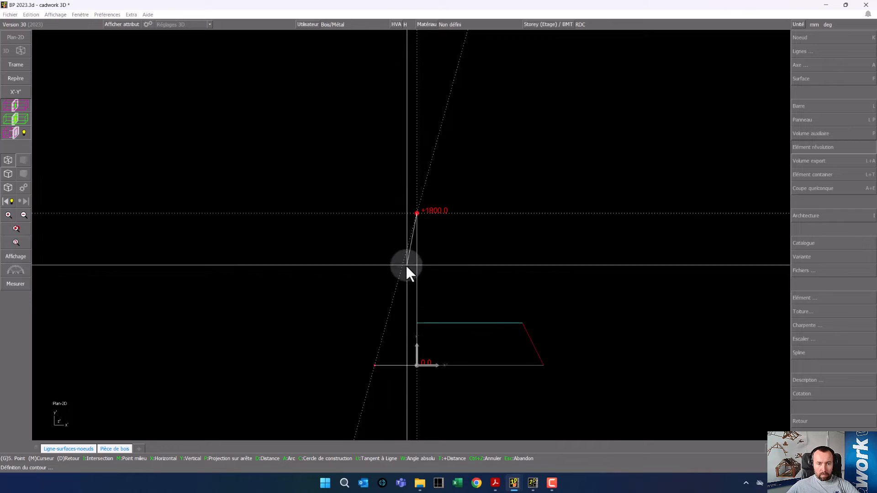
pyautogui.rightClick(352, 166)
# Revolve the contour 360° around its vertical edge with 0 subdivisions for automatic segmentation, and display the truncated cone in 3D.
pyautogui.click(439, 184)
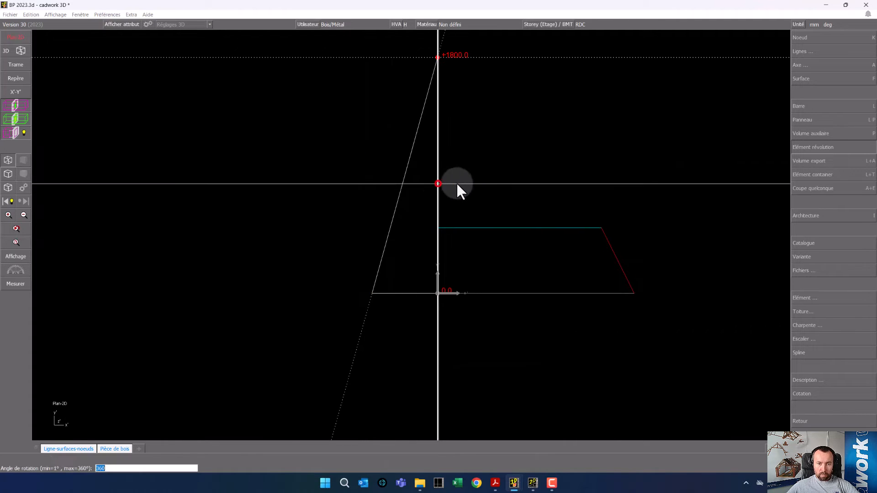
pyautogui.click(483, 170)
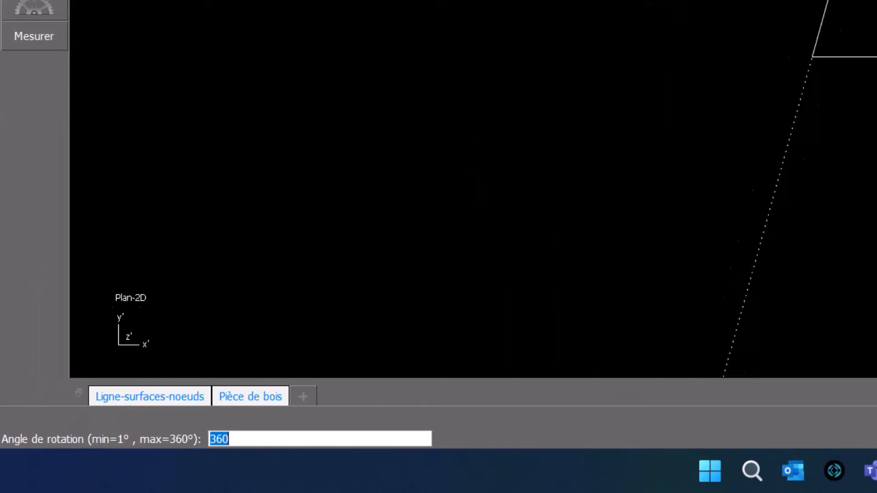
pyautogui.press('Return')
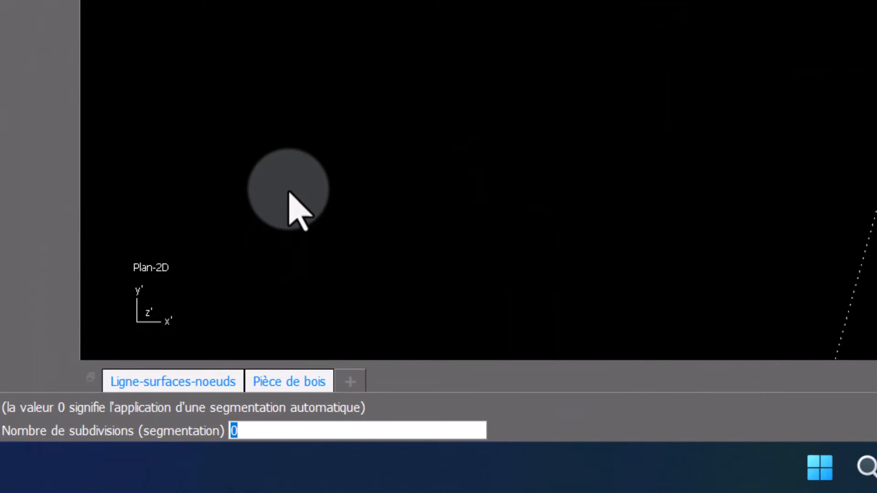
pyautogui.press('Return')
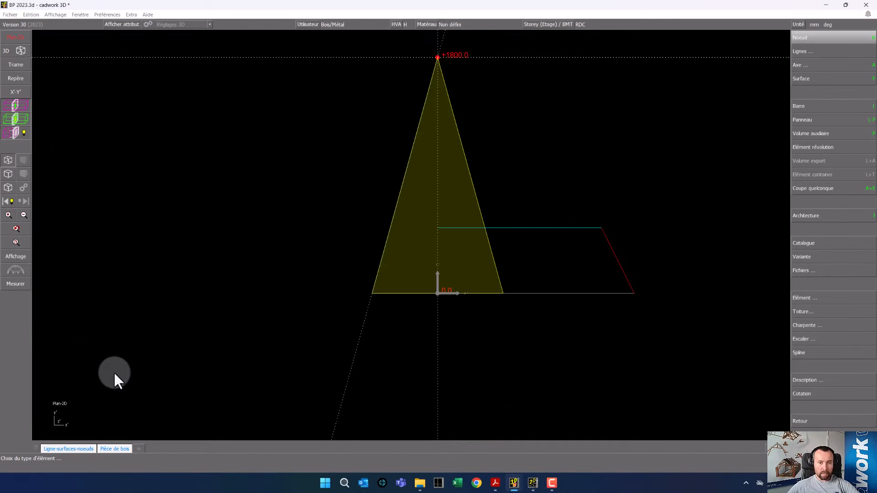
pyautogui.rightClick(711, 127)
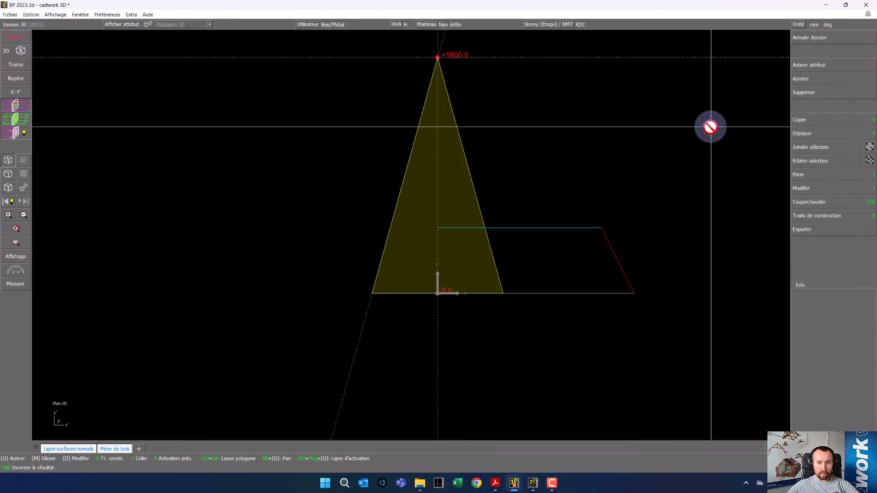
pyautogui.click(20, 51)
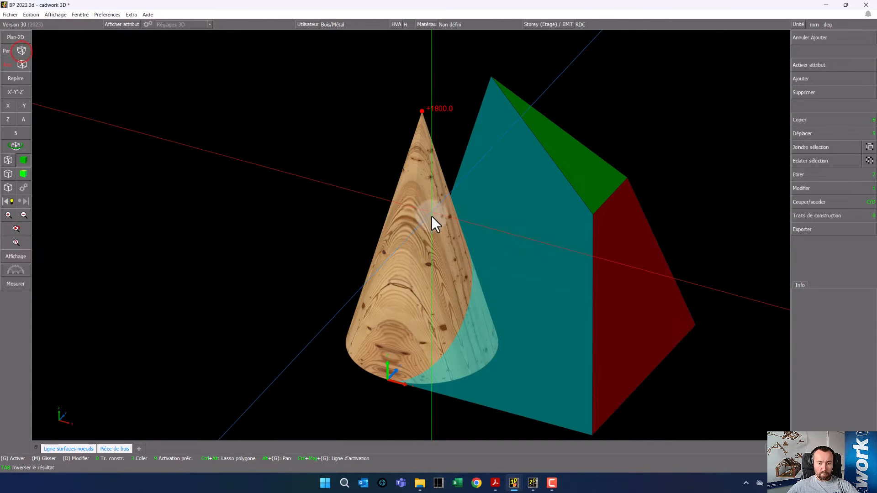
pyautogui.scroll(4, 426, 253)
pyautogui.scroll(-2, 426, 254)
pyautogui.moveTo(395, 244); pyautogui.dragTo(415, 234, button='middle')
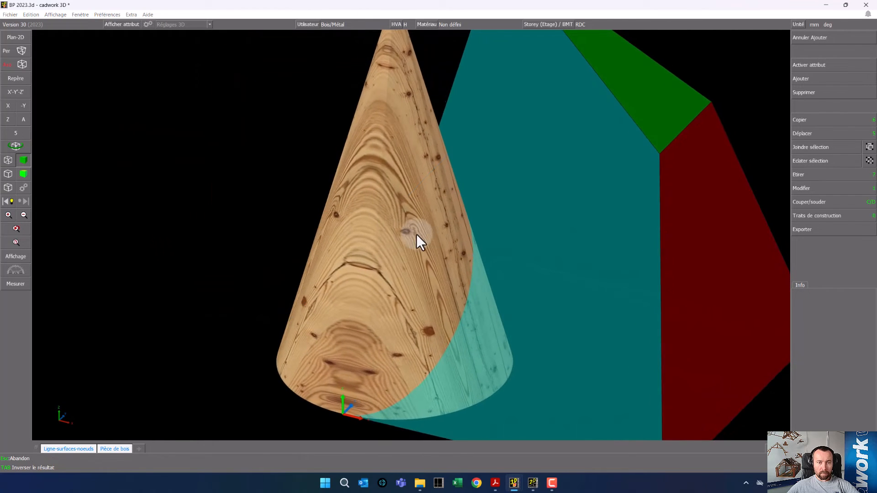
# Cut the teal roof slope surface with the Tour cone, then clear the selection.
pyautogui.click(380, 225)
pyautogui.scroll(-3, 411, 235)
pyautogui.scroll(2, 409, 235)
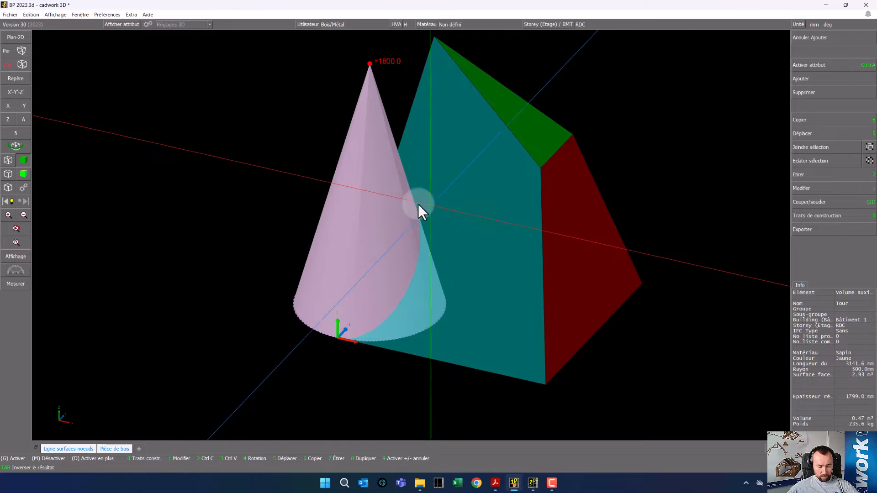
pyautogui.press('c')
pyautogui.click(459, 192)
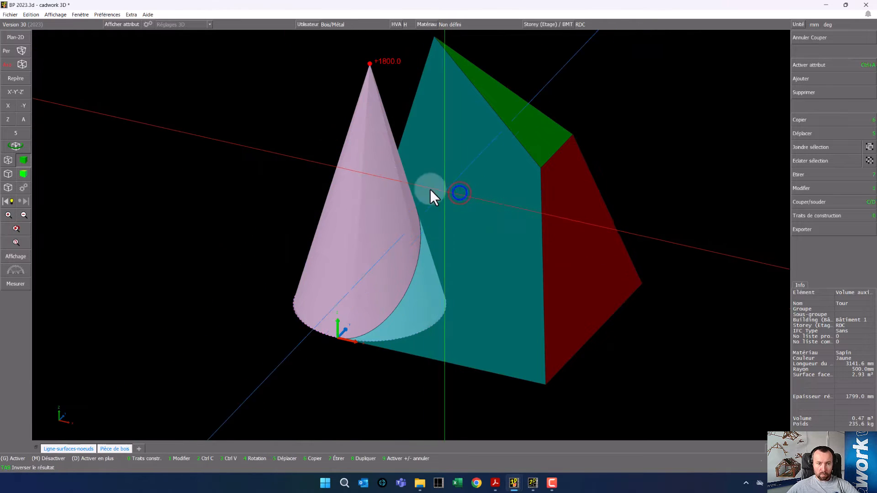
pyautogui.click(251, 159)
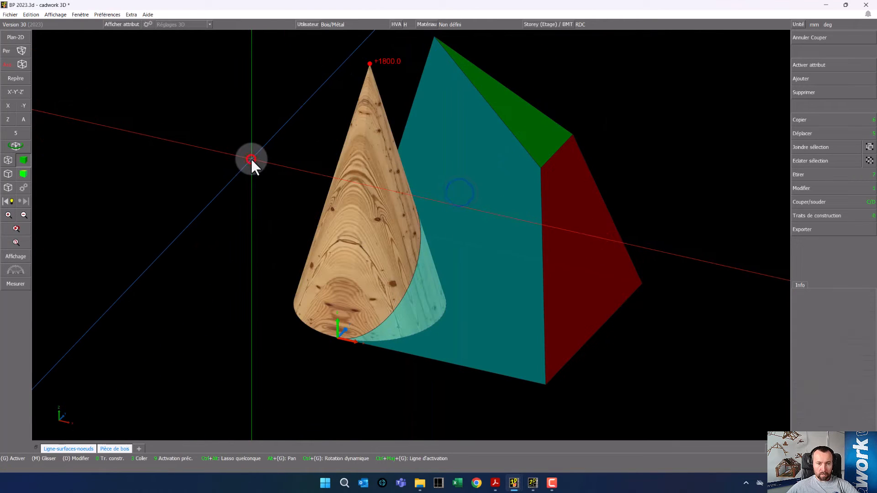
# Convert the Tour cone's auxiliary volume into surfaces and assign it the yellow colour with material 7-jaune.
pyautogui.click(364, 217)
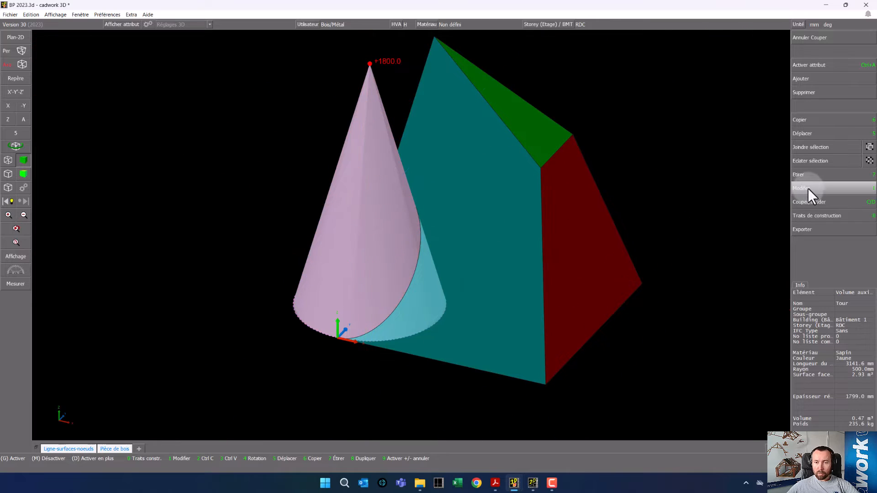
pyautogui.click(807, 188)
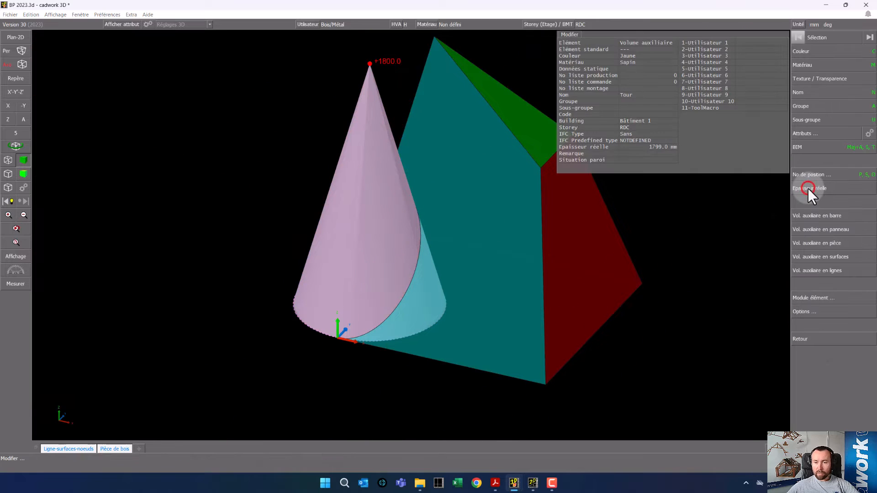
pyautogui.click(810, 257)
pyautogui.click(799, 36)
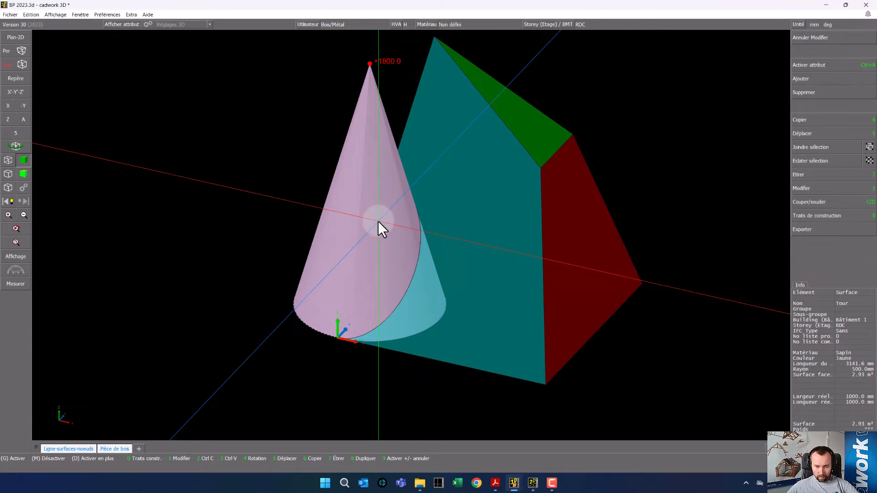
pyautogui.press('1')
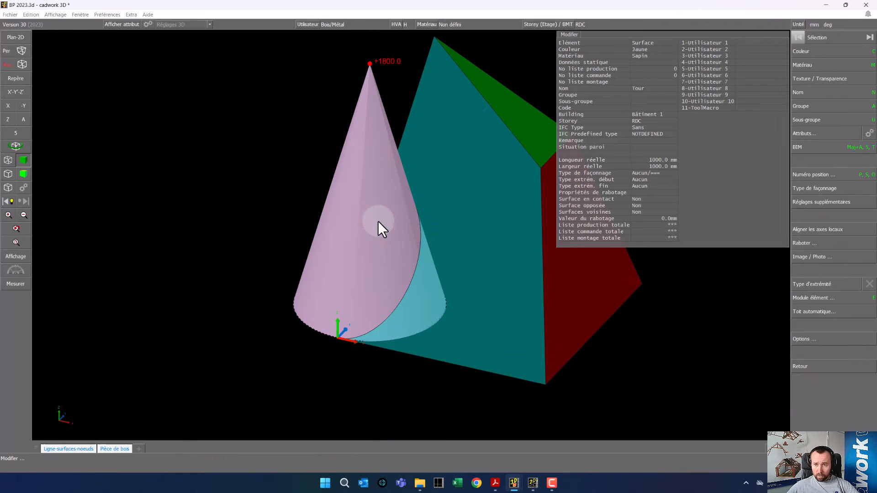
pyautogui.click(805, 50)
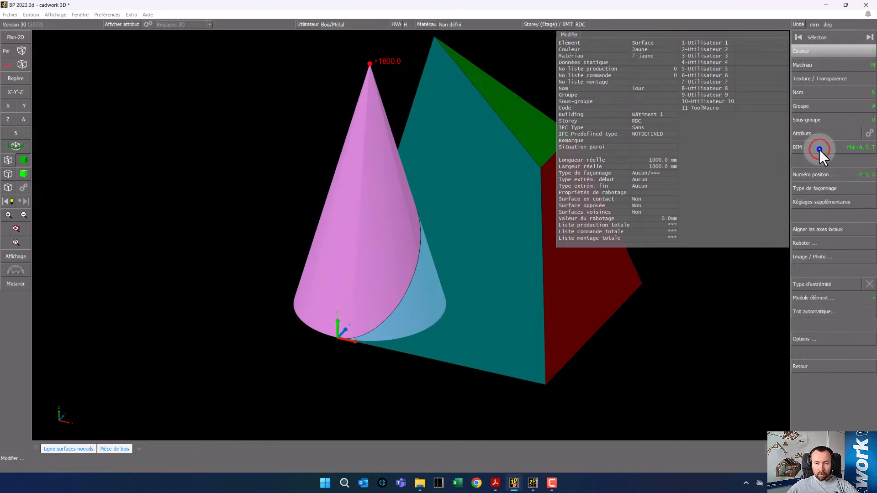
pyautogui.click(250, 203)
# Delete the circular base surface of the Tour cone.
pyautogui.keyDown('ctrl'); pyautogui.moveTo(375, 307); pyautogui.dragTo(406, 204); pyautogui.keyUp('ctrl')
pyautogui.click(345, 330)
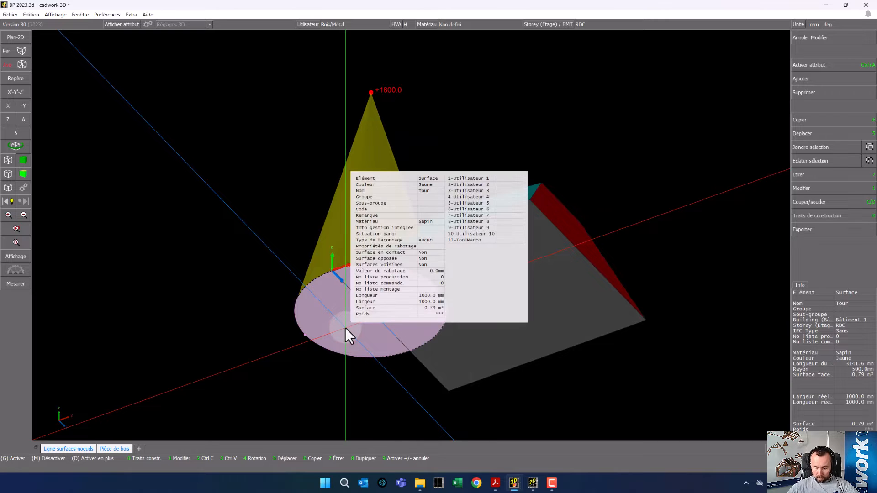
pyautogui.press('Delete')
pyautogui.keyDown('ctrl'); pyautogui.moveTo(331, 272); pyautogui.dragTo(408, 235); pyautogui.keyUp('ctrl')
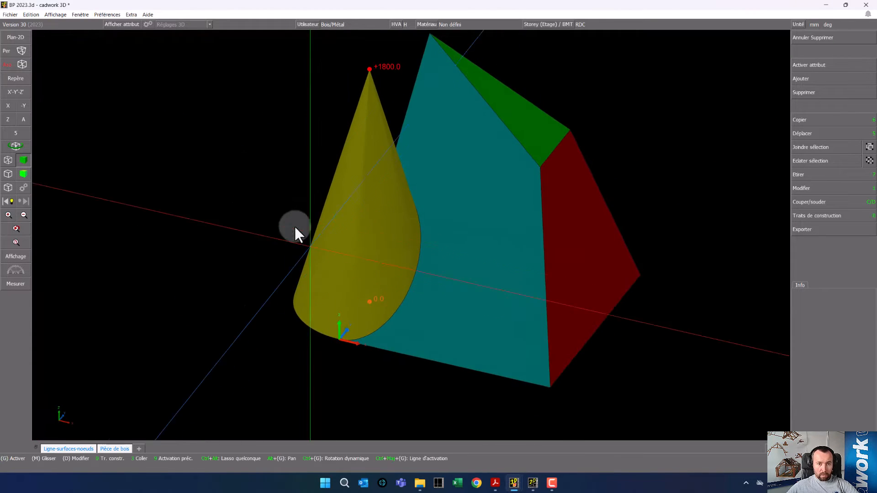
# Slice the conical Tour surface into two halves with a plane perpendicular to X through the apex node.
pyautogui.click(360, 166)
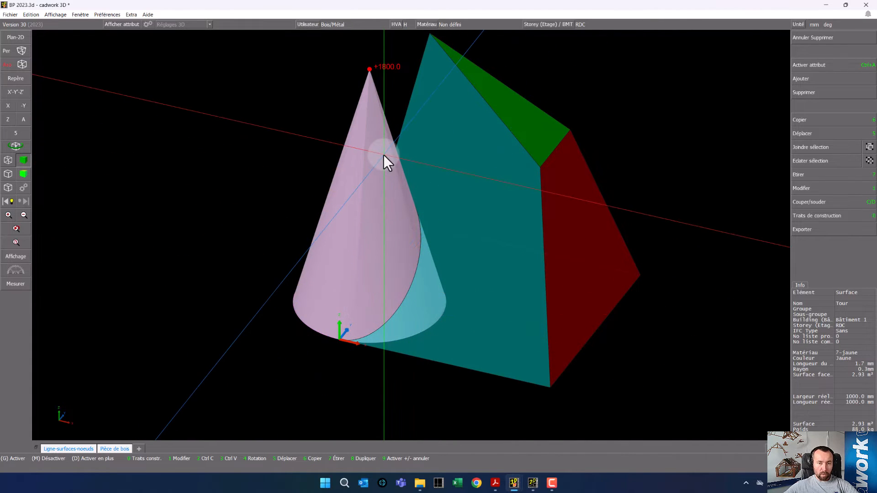
pyautogui.press('c')
pyautogui.press('d')
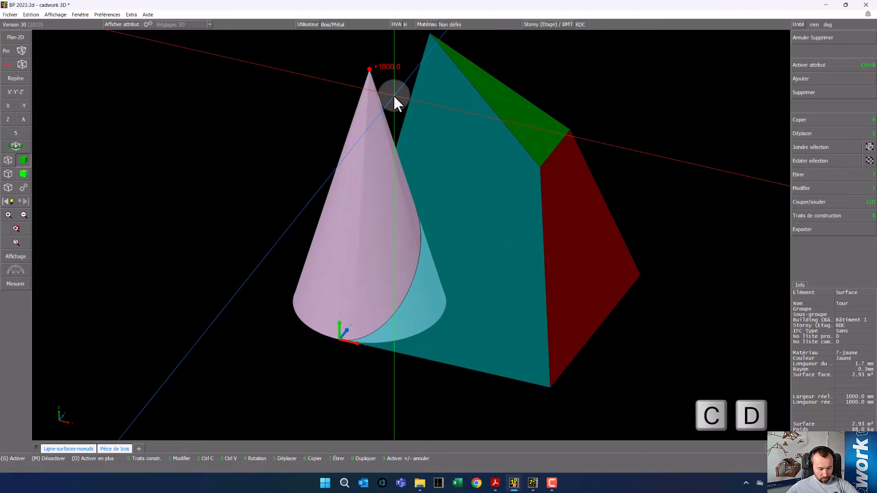
pyautogui.press('x')
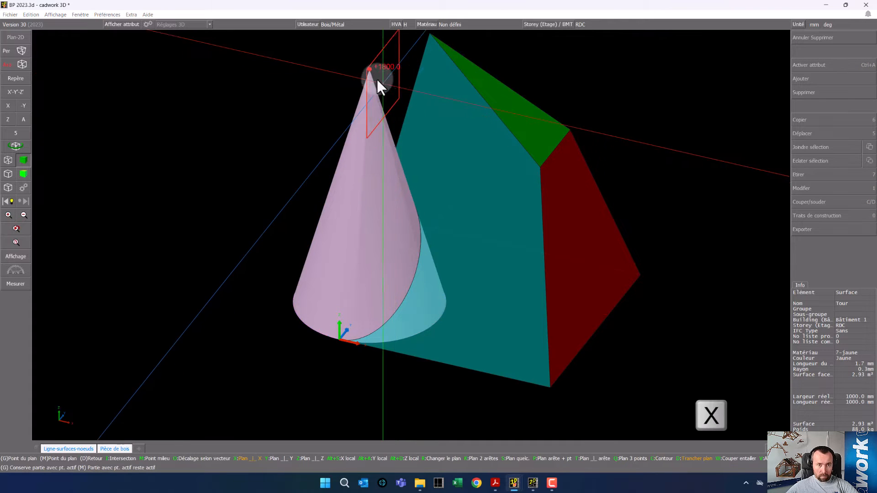
pyautogui.click(369, 70)
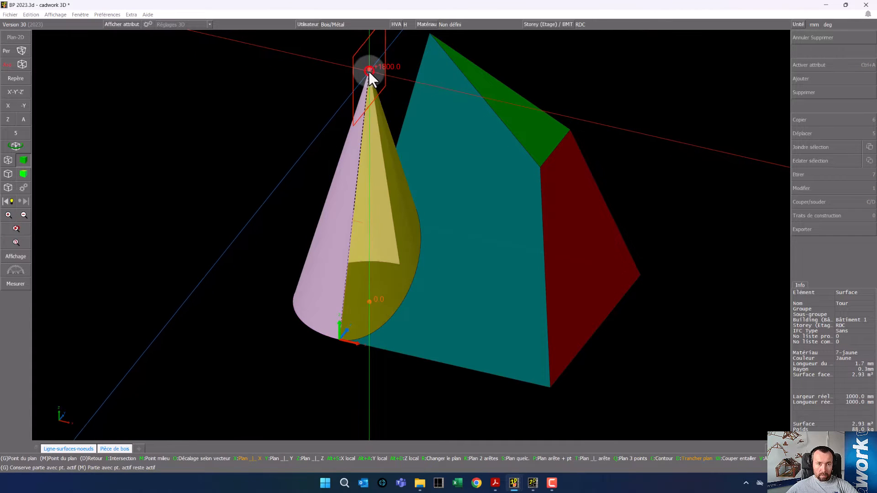
# Trim the cone half nearest the roof with the teal slope's plane, keeping the apex side, and clear the selection.
pyautogui.click(390, 209)
pyautogui.press('c')
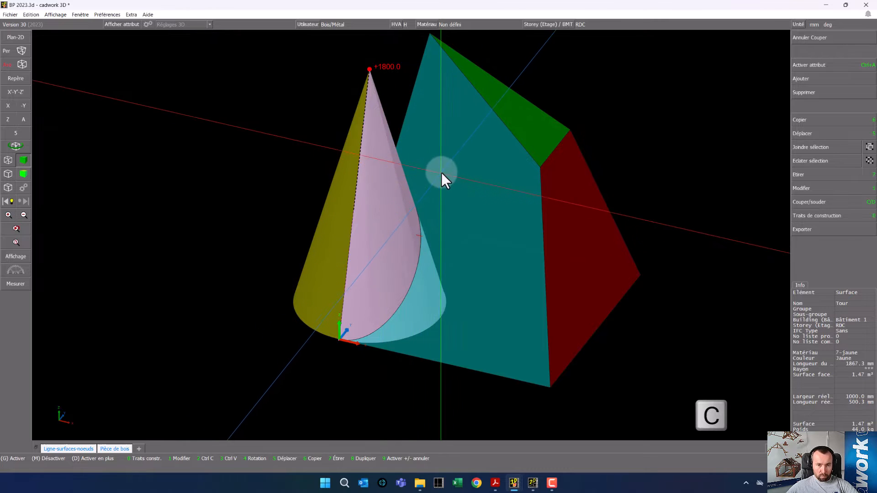
pyautogui.click(456, 170)
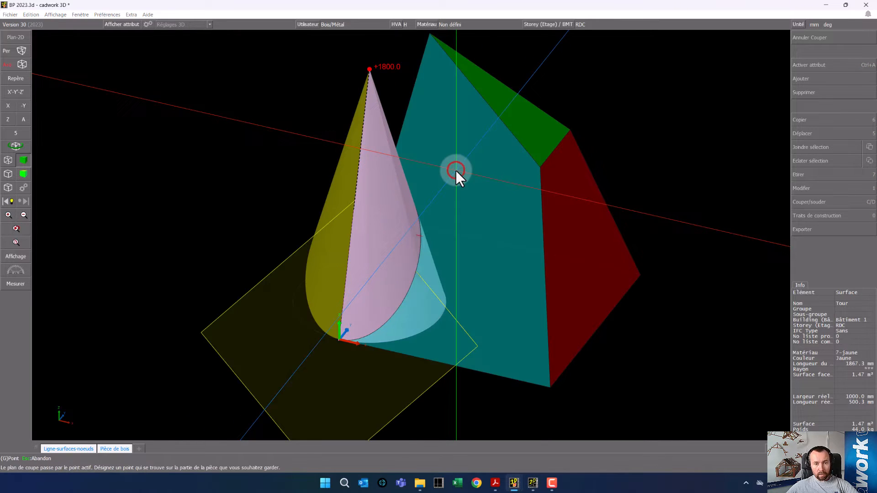
pyautogui.click(370, 70)
pyautogui.click(319, 68)
pyautogui.click(373, 379)
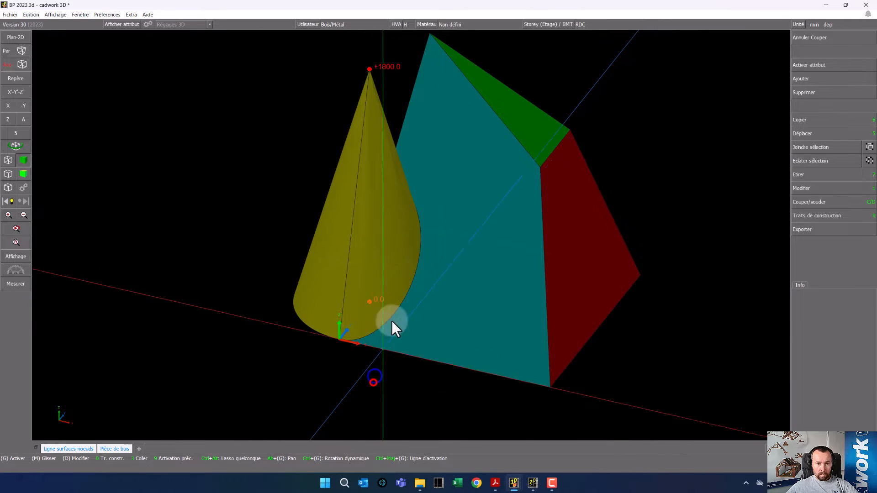
# Weld the two halves of the Tour cone back into a single surface.
pyautogui.scroll(5, 415, 237)
pyautogui.moveTo(414, 237)
pyautogui.keyDown('ctrl'); pyautogui.mouseDown()
pyautogui.moveTo(388, 238)
pyautogui.moveTo(426, 238)
pyautogui.moveTo(410, 232)
pyautogui.moveTo(415, 239)
pyautogui.mouseUp(); pyautogui.keyUp('ctrl')
pyautogui.scroll(-6, 415, 239)
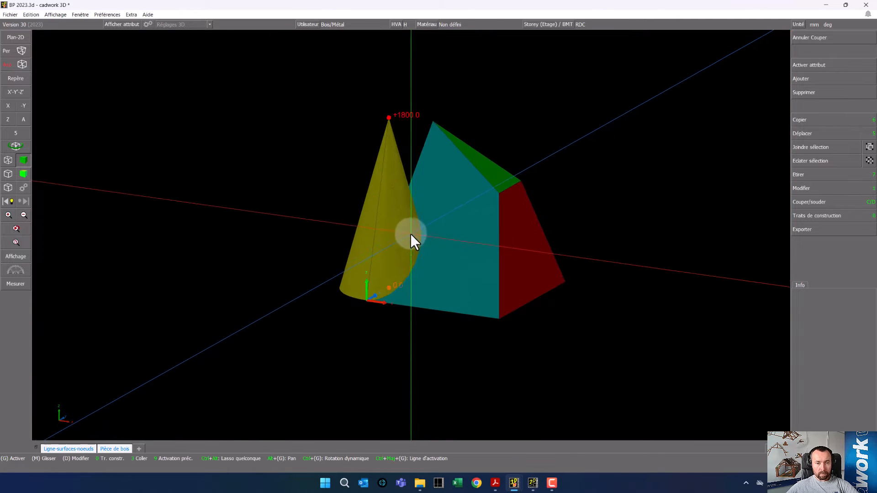
pyautogui.click(381, 219)
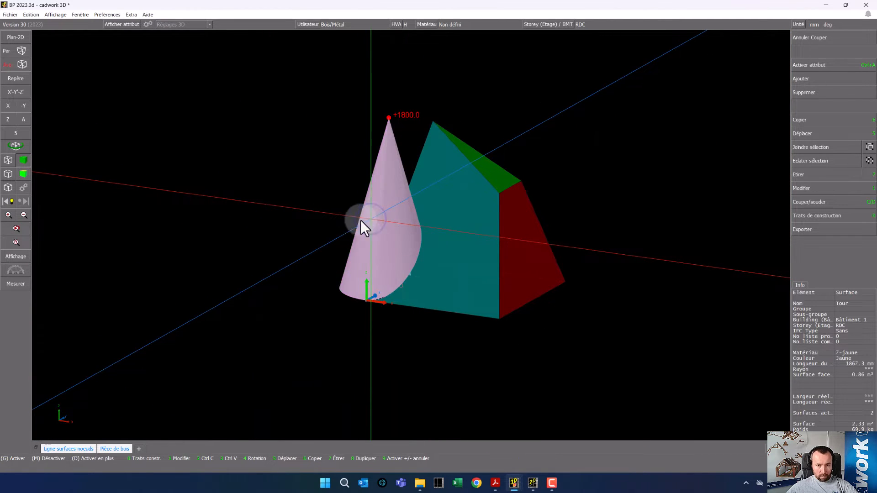
pyautogui.press('d')
# Copy the cone's apex node to the roof's peak, the upper green-red corner and the red slope's far bottom corner.
pyautogui.keyDown('ctrl'); pyautogui.moveTo(293, 212); pyautogui.dragTo(410, 234); pyautogui.keyUp('ctrl')
pyautogui.scroll(3, 401, 232)
pyautogui.click(410, 234)
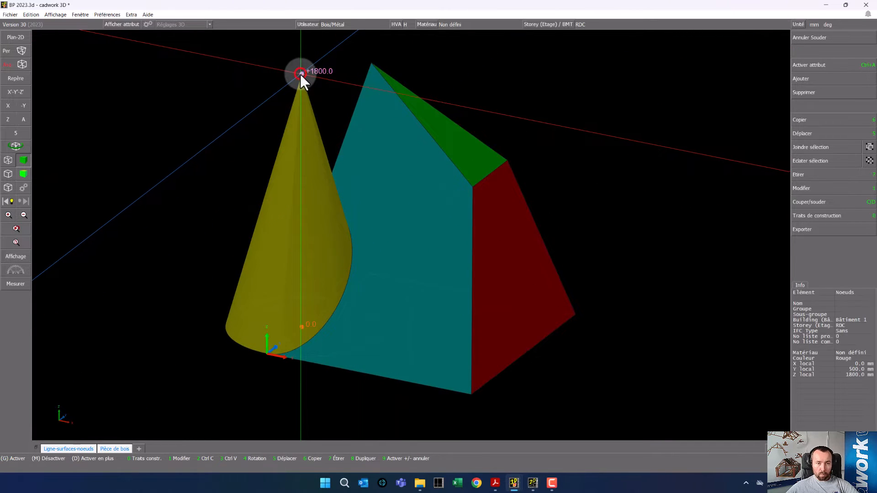
pyautogui.press('6')
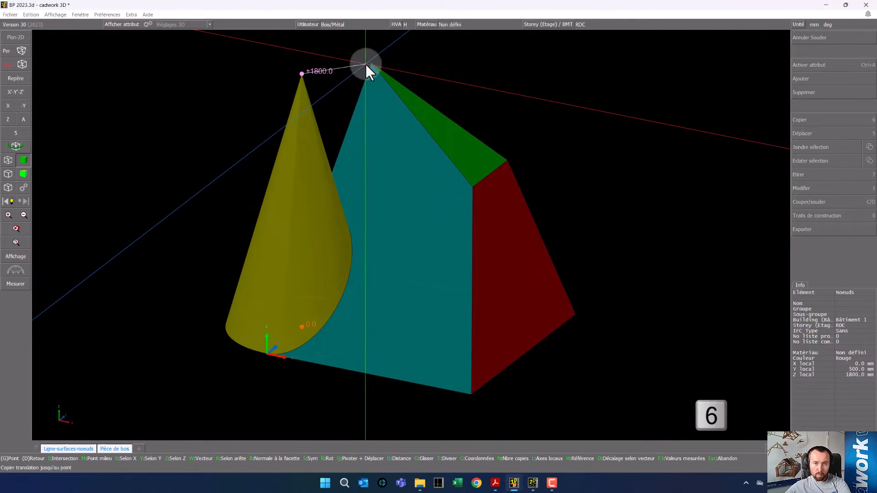
pyautogui.click(374, 88)
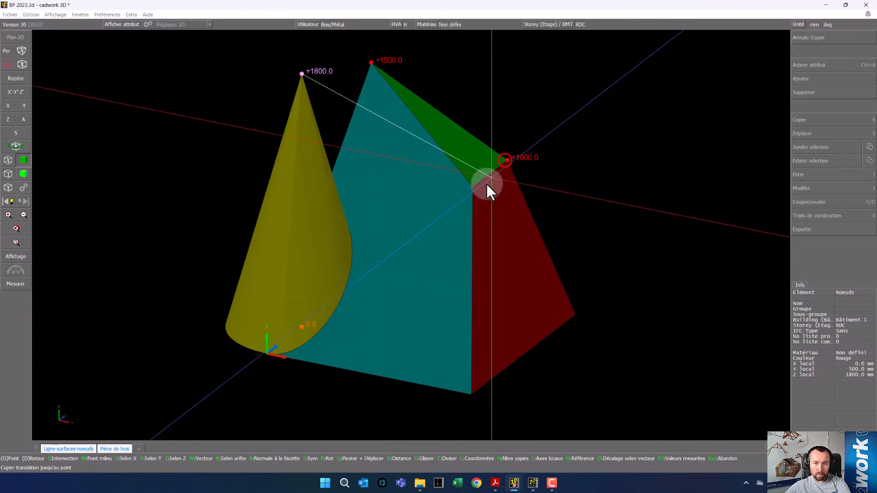
pyautogui.click(470, 396)
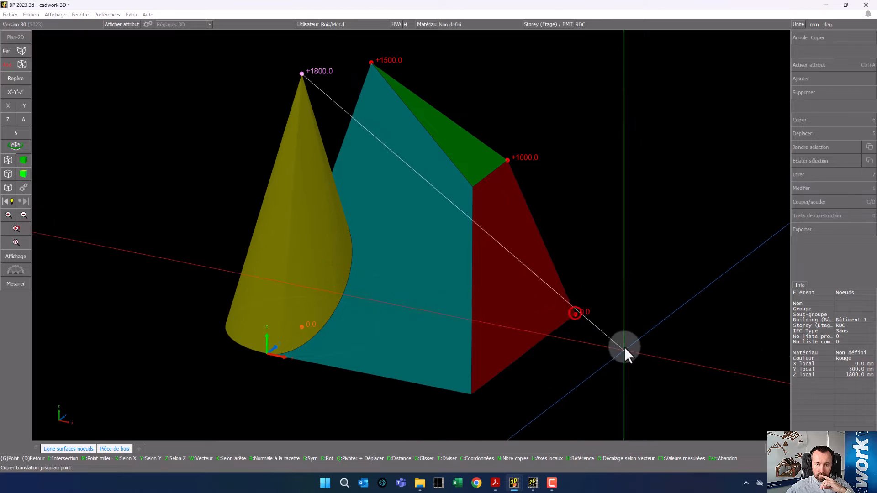
pyautogui.click(638, 273)
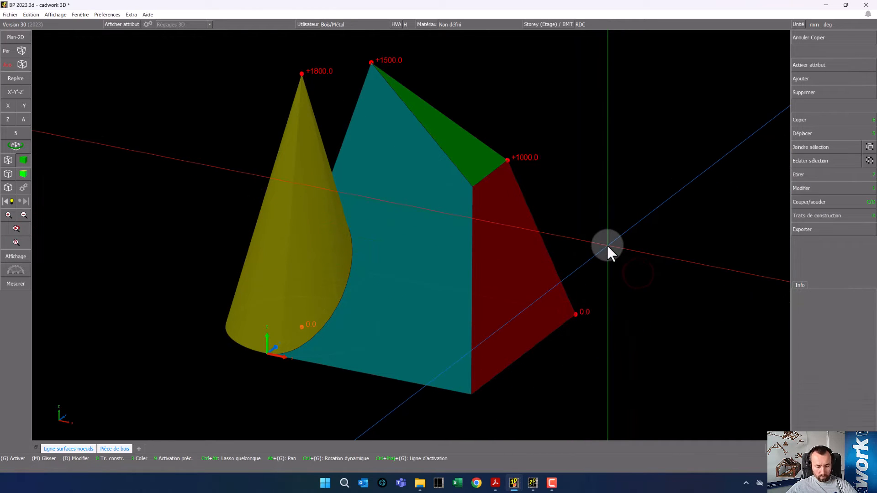
# Hide the elevation labels beside the nodes.
pyautogui.press('h')
pyautogui.press('h')
pyautogui.press('h')
pyautogui.press('h')
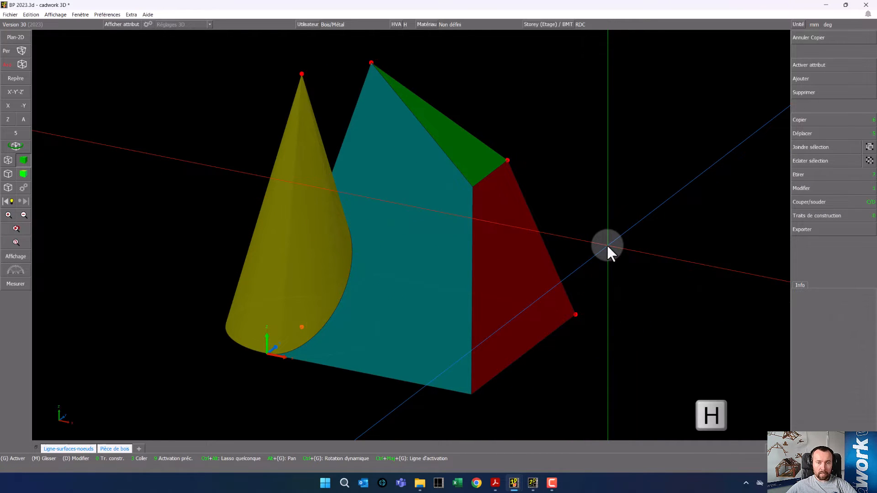
pyautogui.press('h')
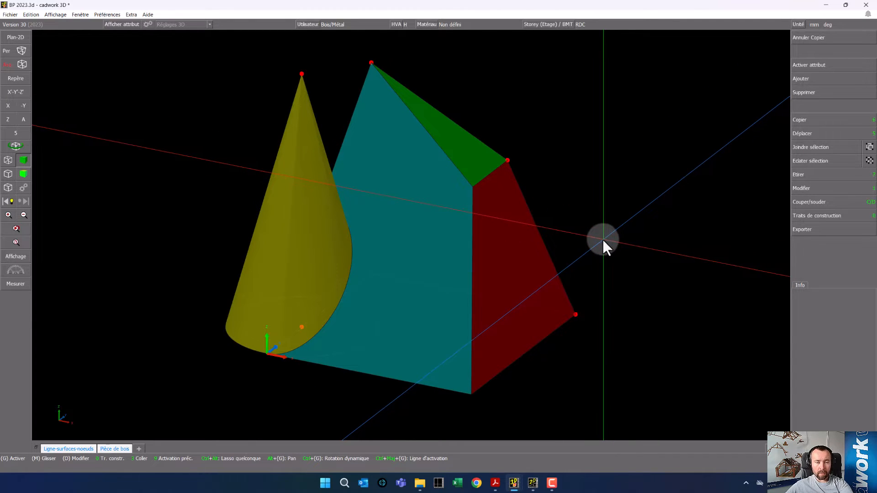
pyautogui.click(607, 252)
pyautogui.click(624, 247)
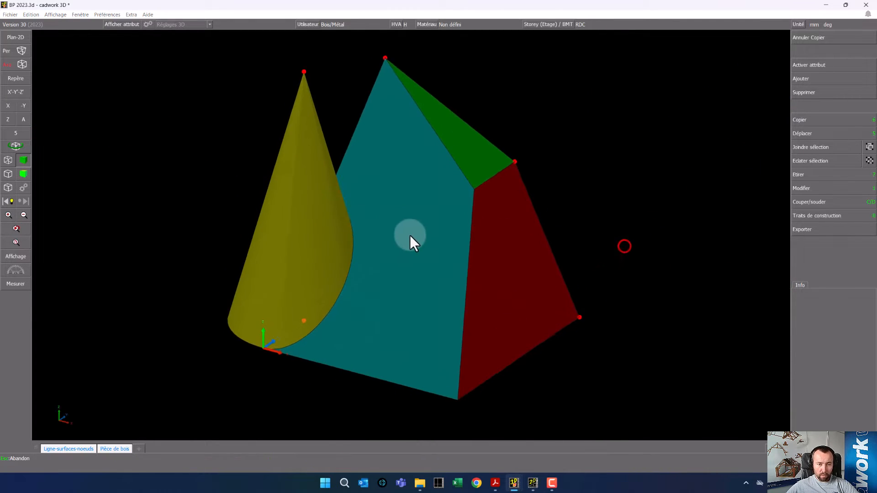
# Start a rectangular beam 60 mm wide and 100 mm high, in yellow Sapin (colour 7), named Sablière.
pyautogui.press('l')
pyautogui.press('l')
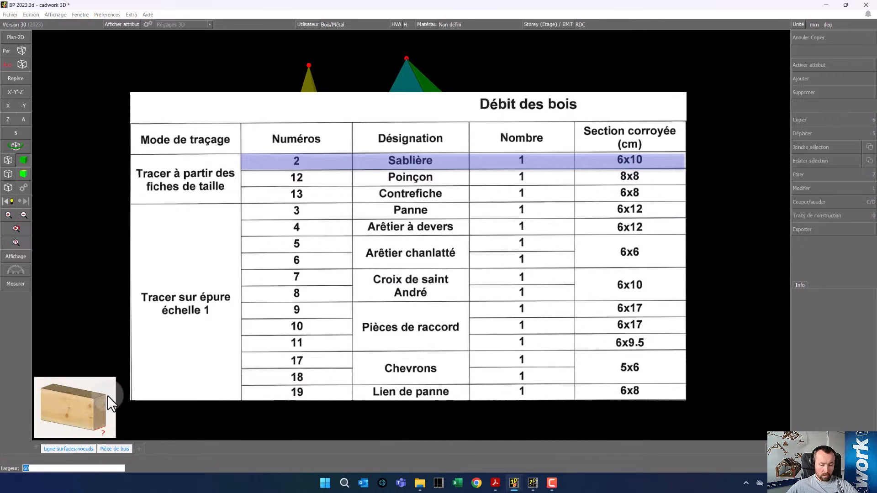
pyautogui.press('Return')
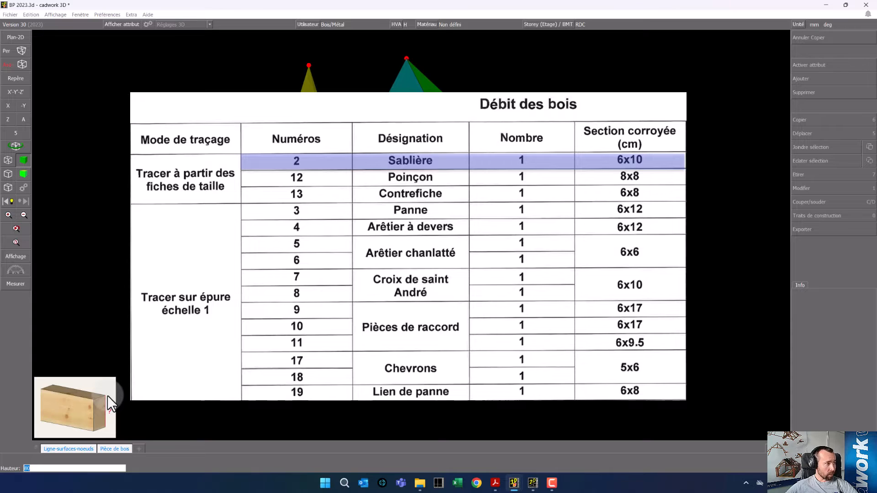
pyautogui.write('100')
pyautogui.press('Return')
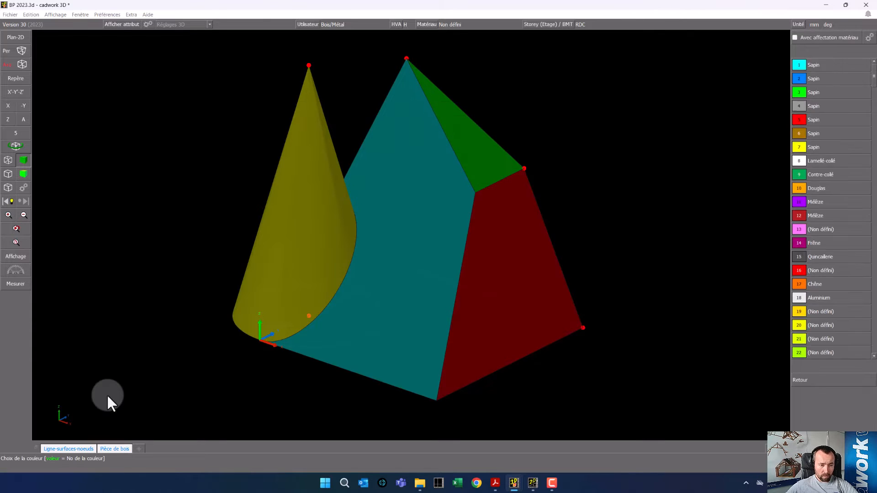
pyautogui.click(817, 146)
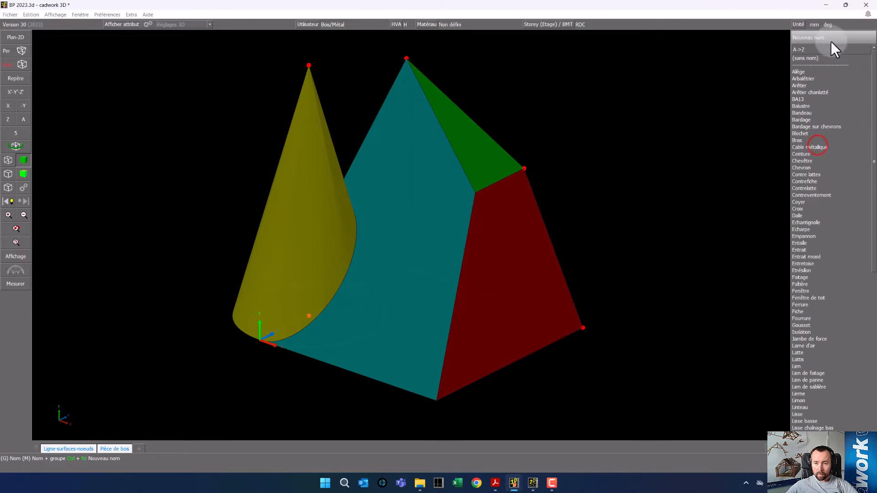
pyautogui.press('s')
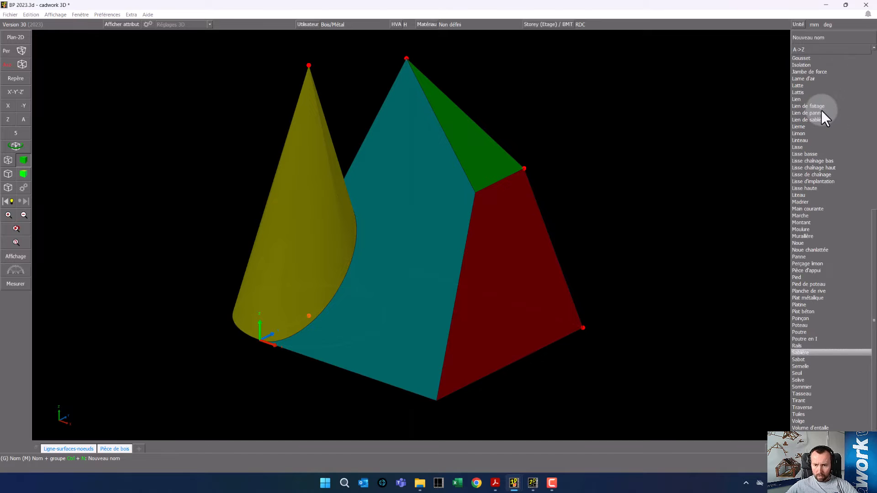
pyautogui.click(812, 353)
# Place the Sablière along the teal slope's bottom edge, turned flat below the floor plane with its outer top arris on that edge.
pyautogui.scroll(3, 389, 312)
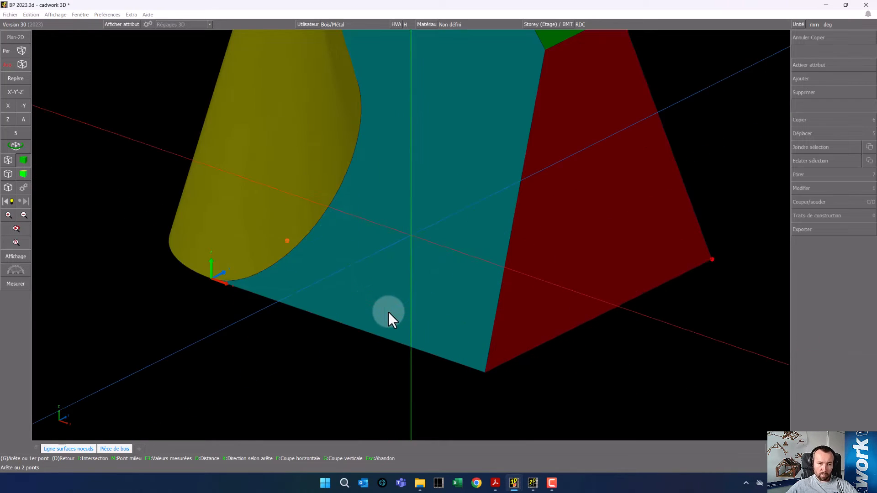
pyautogui.click(366, 331)
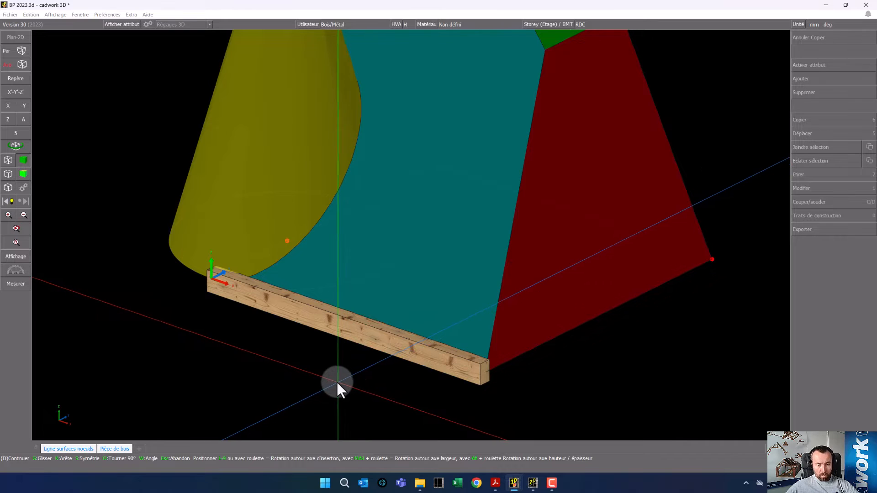
pyautogui.press('o')
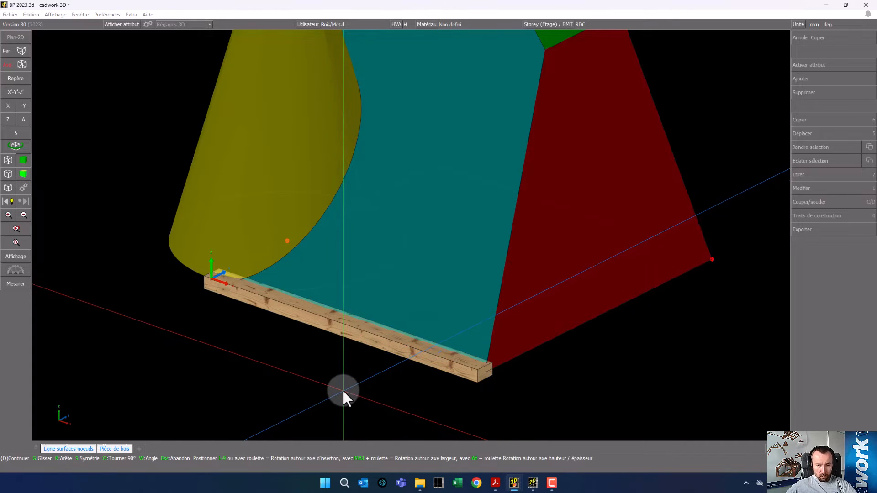
pyautogui.press('o')
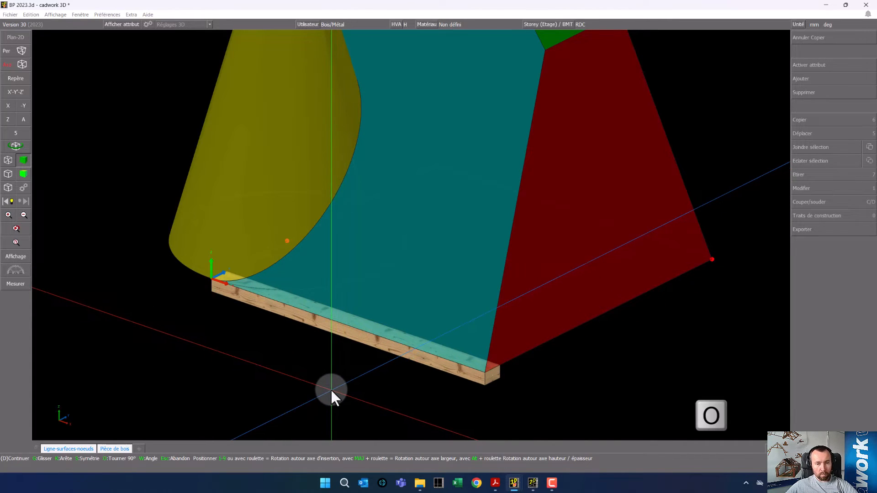
pyautogui.rightClick(329, 387)
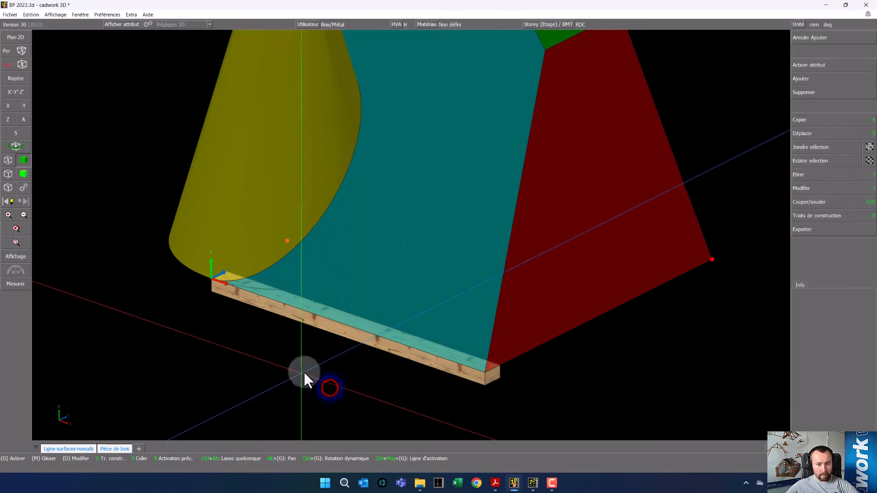
# Stretch the Sablière by 100 mm past the teal and red slopes' shared bottom corner.
pyautogui.click(470, 380)
pyautogui.scroll(5, 475, 383)
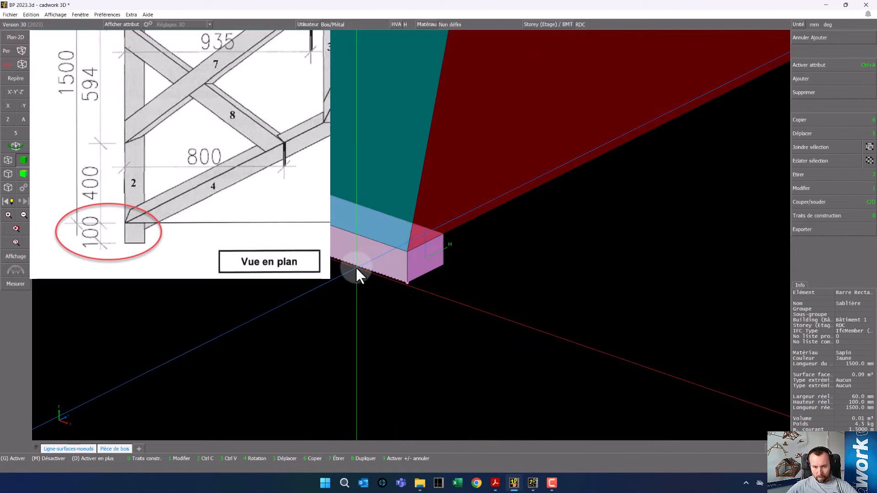
pyautogui.write('7')
pyautogui.write('100')
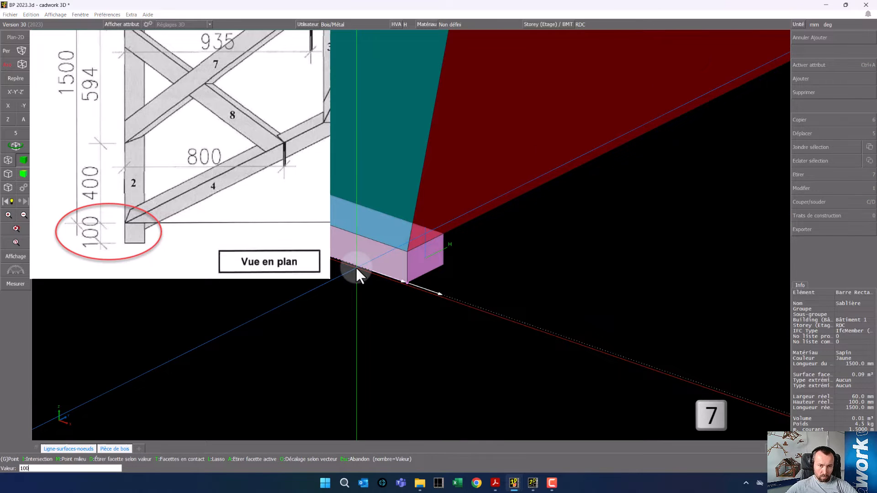
pyautogui.press('Return')
pyautogui.click(317, 314)
pyautogui.scroll(-4, 316, 314)
pyautogui.scroll(3, 410, 235)
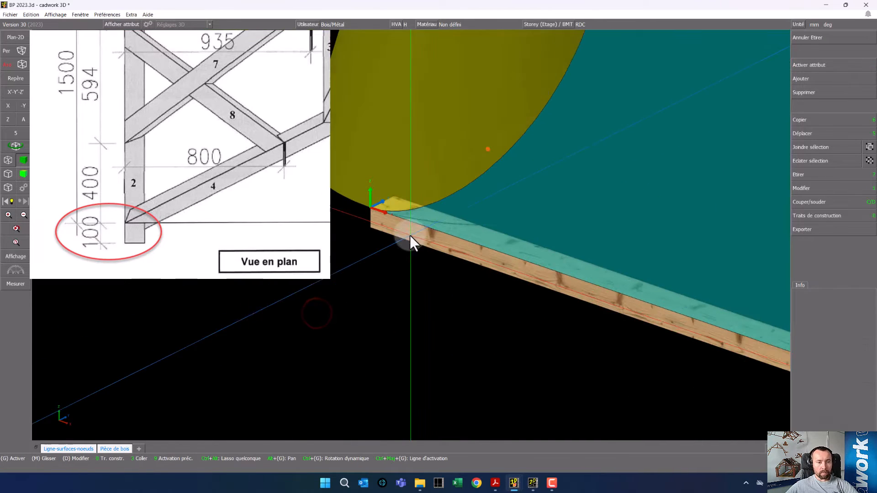
# Duplicate the Sablière along the perpendicular floor edge under the cone, centred on that edge with its top face in the floor plane.
pyautogui.click(374, 230)
pyautogui.scroll(3, 421, 234)
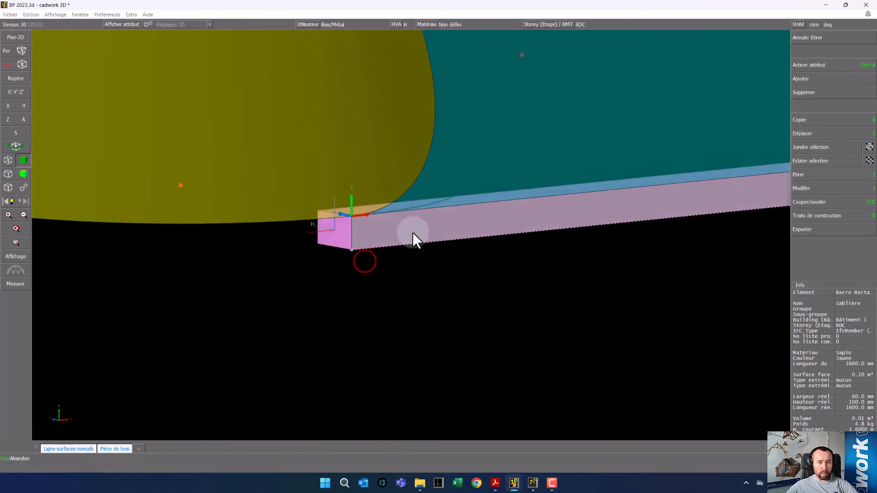
pyautogui.moveTo(412, 232); pyautogui.dragTo(410, 235, button='middle')
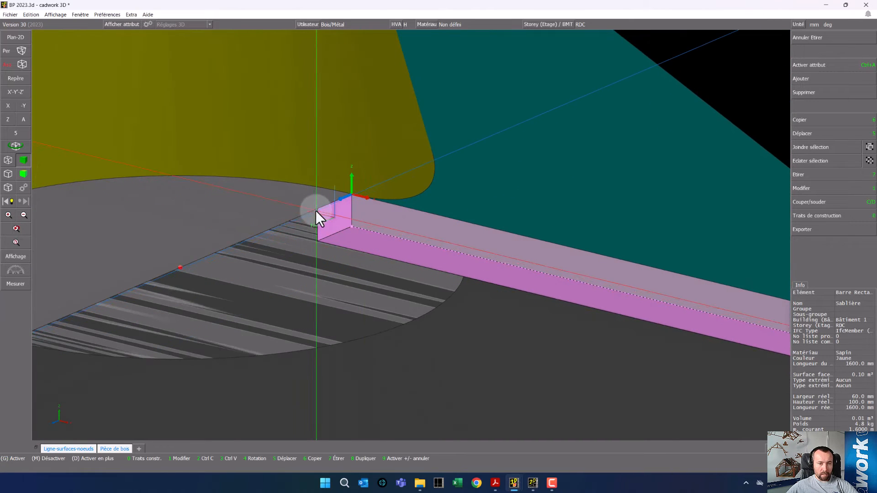
pyautogui.scroll(-2, 316, 210)
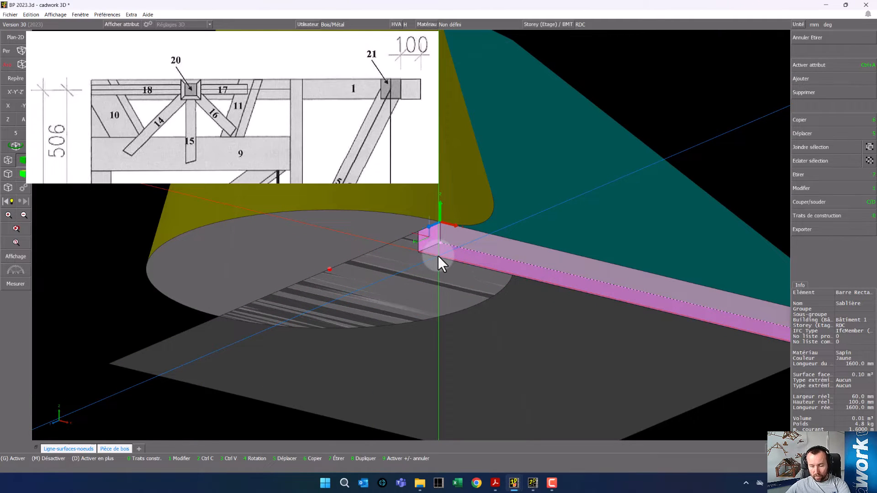
pyautogui.press('8')
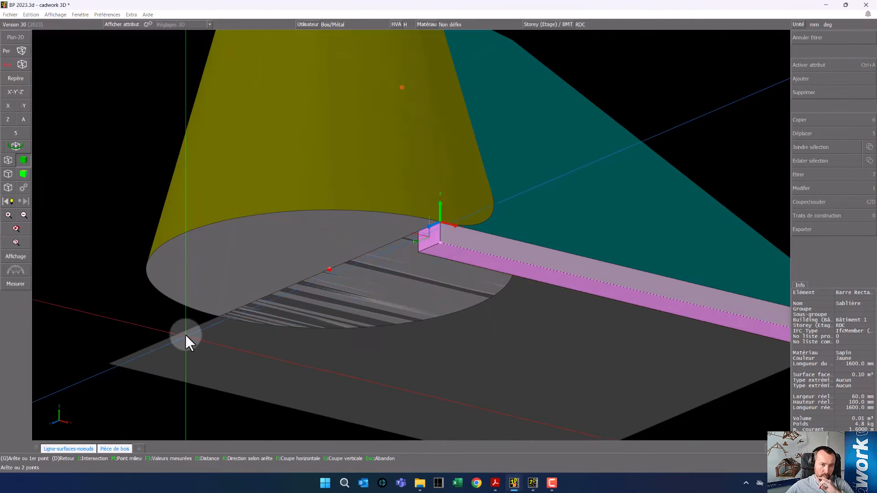
pyautogui.click(186, 330)
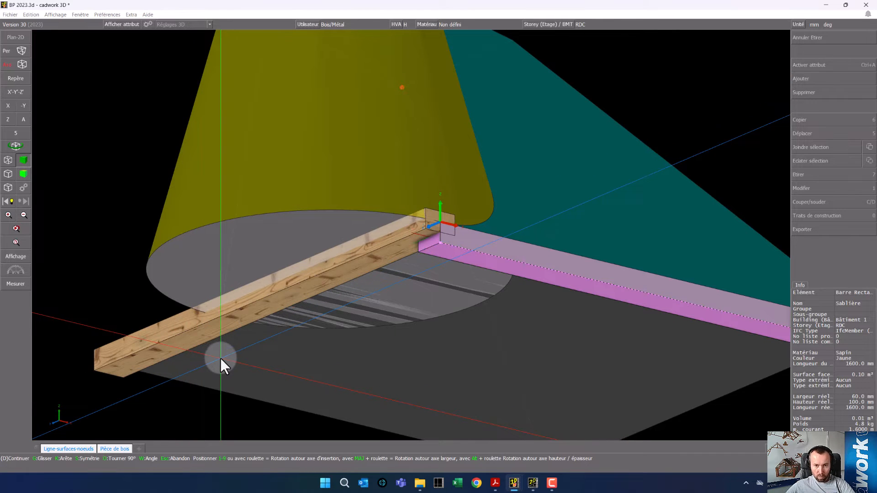
pyautogui.scroll(-4, 220, 358)
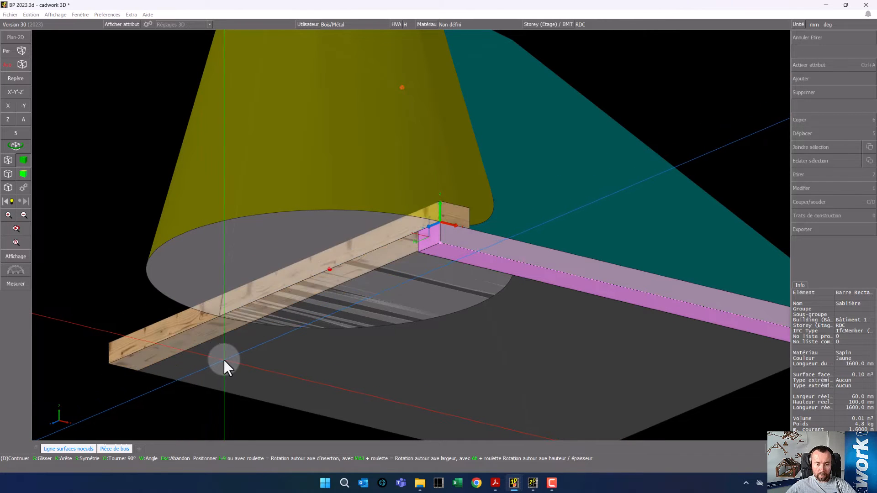
pyautogui.scroll(-1, 224, 360)
pyautogui.click(85, 301)
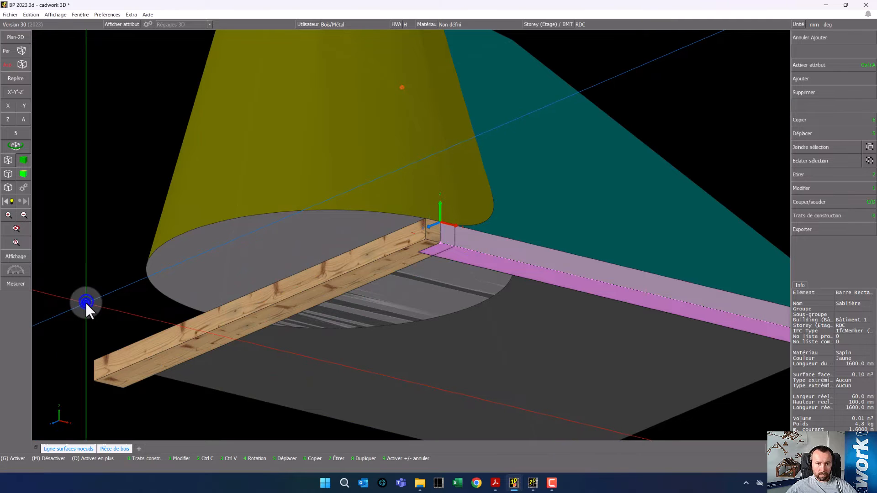
# Join the two Sablières at the cone-side corner with a corner half-lap, flipping which beam keeps the upper half.
pyautogui.moveTo(410, 255); pyautogui.dragTo(410, 235)
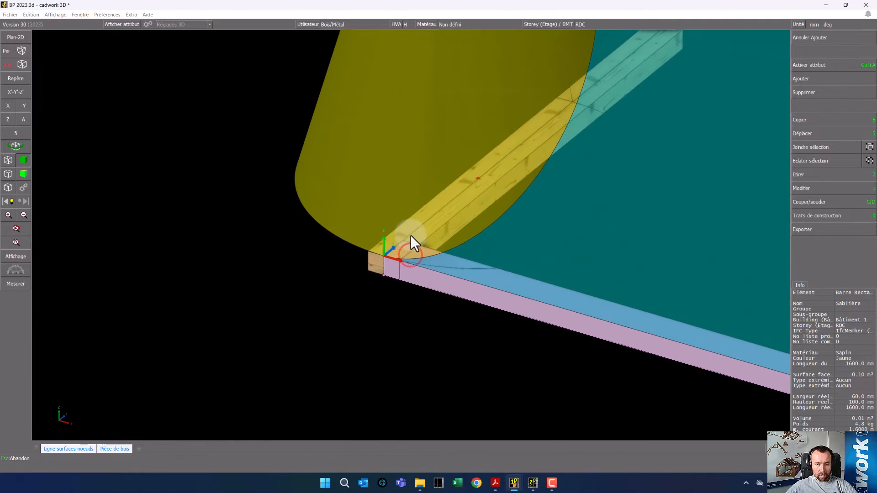
pyautogui.click(410, 235)
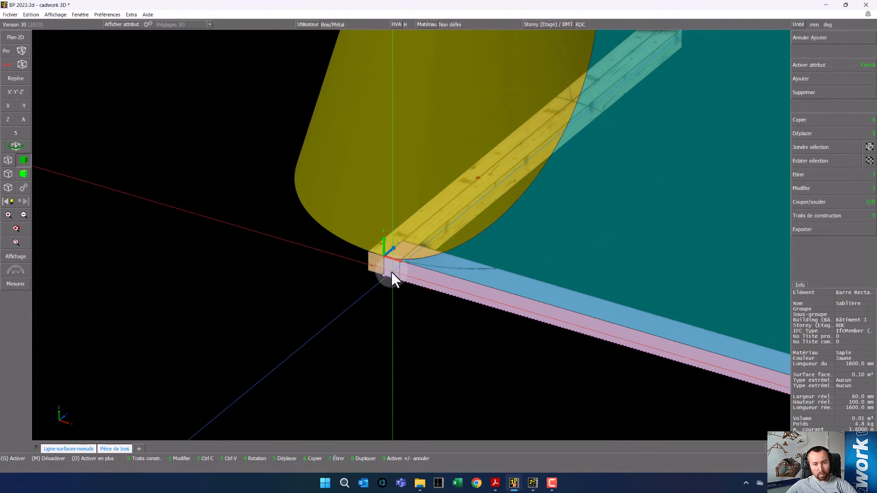
pyautogui.scroll(4, 391, 274)
pyautogui.click(407, 228)
pyautogui.rightClick(520, 252)
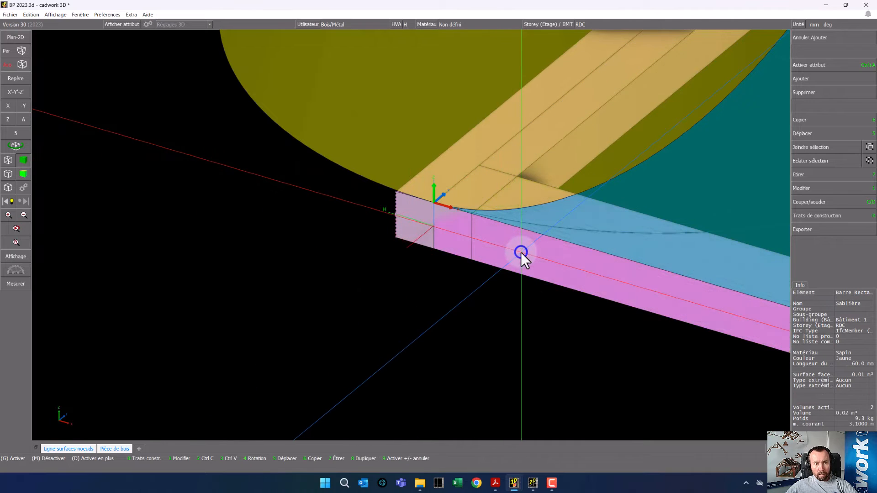
pyautogui.scroll(-5, 412, 234)
pyautogui.scroll(3, 412, 234)
pyautogui.press('d')
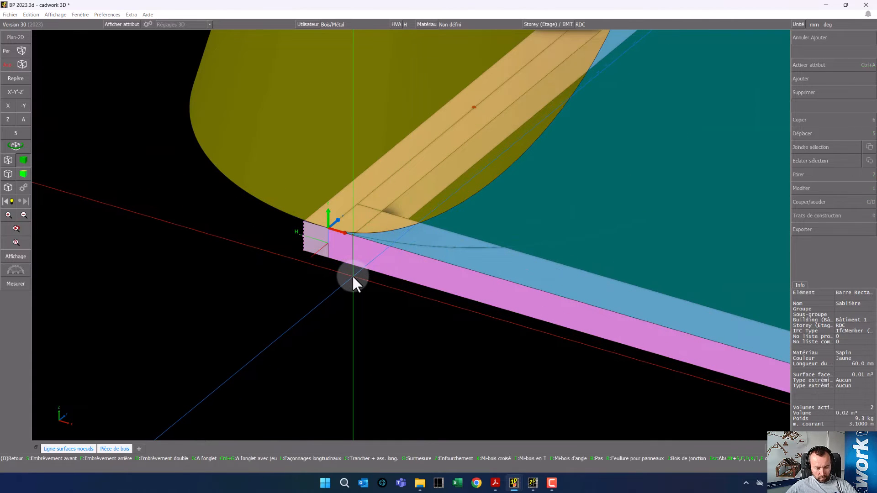
pyautogui.press('e')
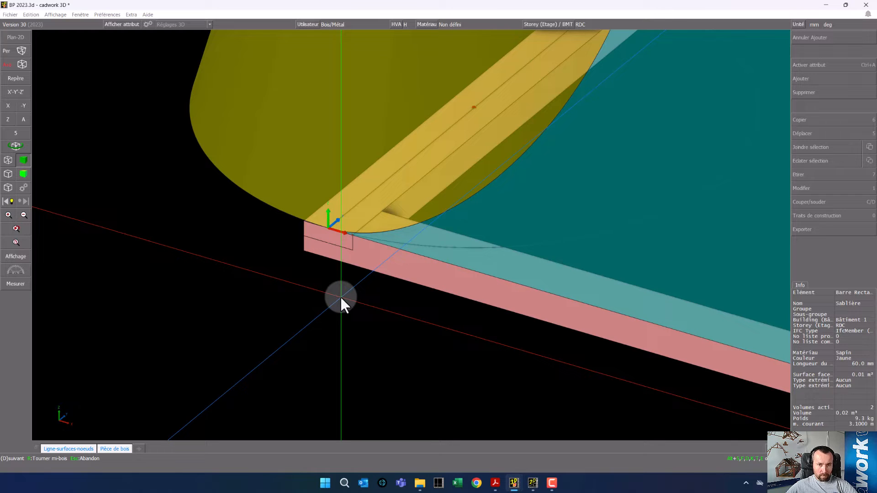
pyautogui.press('r')
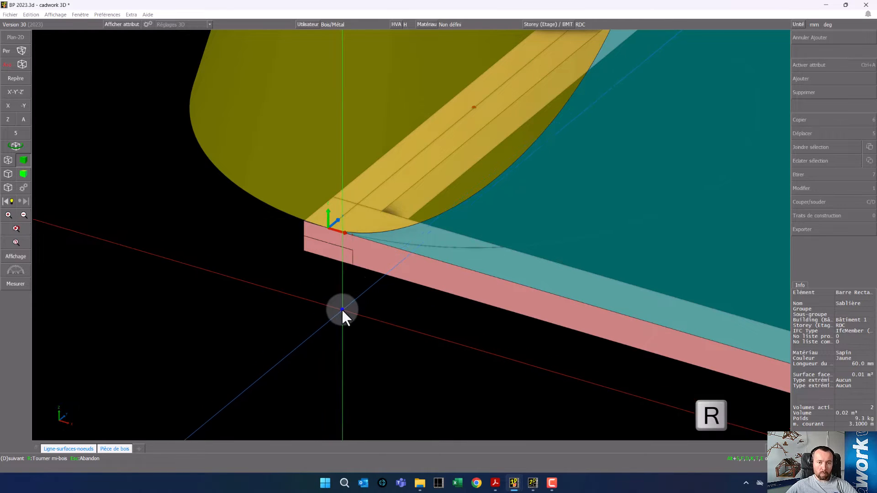
pyautogui.click(341, 311)
pyautogui.click(341, 311)
# Start a rectangular beam 60 mm wide and 120 mm high, in green Sapin (colour 3), named Panne.
pyautogui.moveTo(290, 319); pyautogui.dragTo(434, 234)
pyautogui.scroll(-5, 410, 235)
pyautogui.scroll(6, 410, 235)
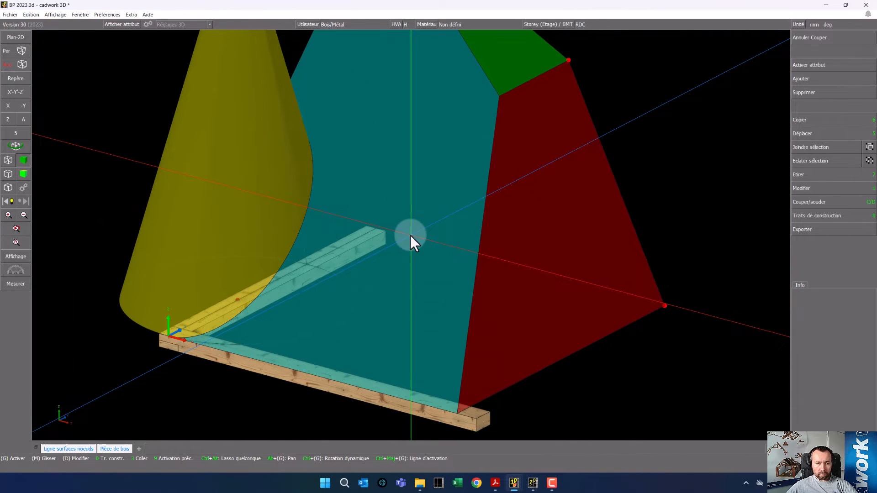
pyautogui.scroll(-3, 411, 225)
pyautogui.scroll(5, 407, 242)
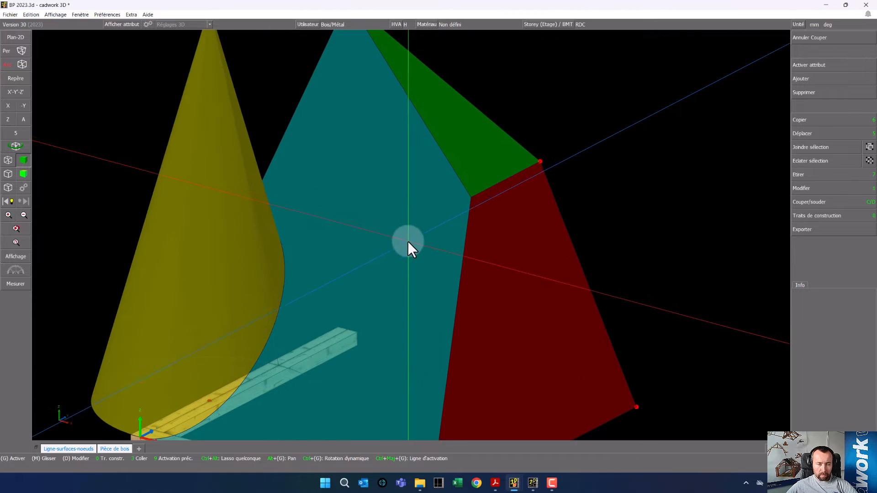
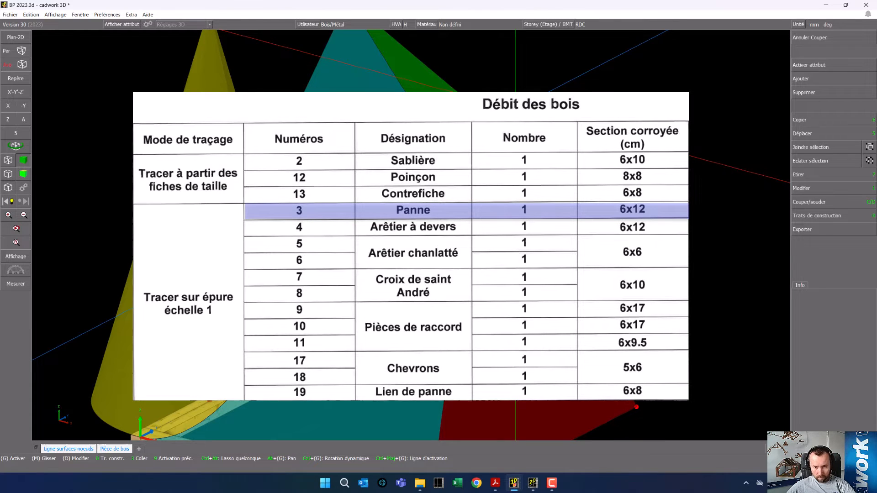
pyautogui.press('l')
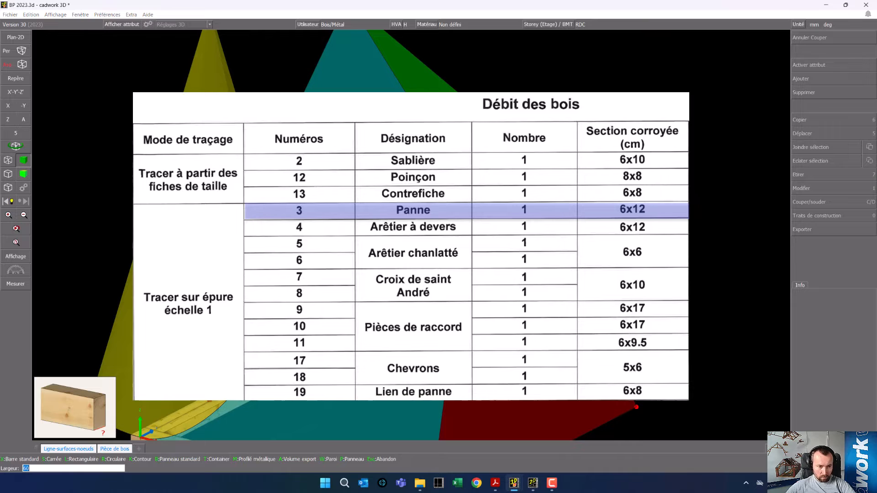
pyautogui.press('l')
pyautogui.press('Return')
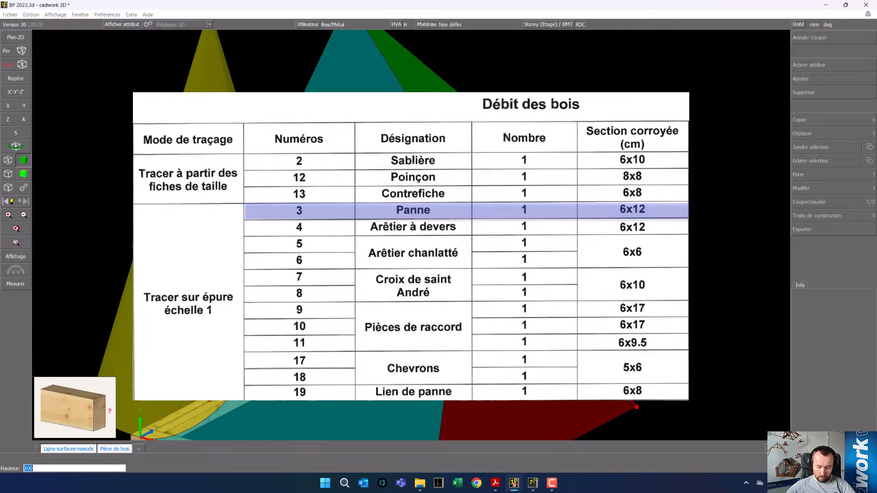
pyautogui.write('120')
pyautogui.press('Return')
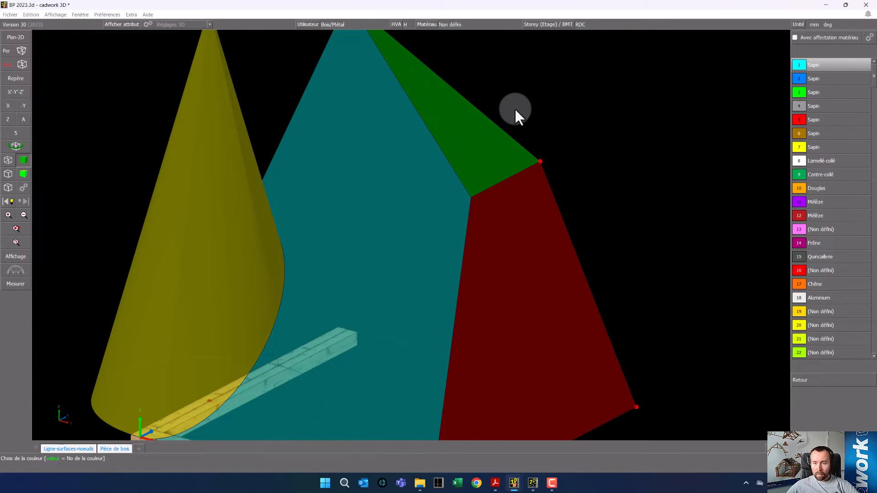
pyautogui.click(813, 94)
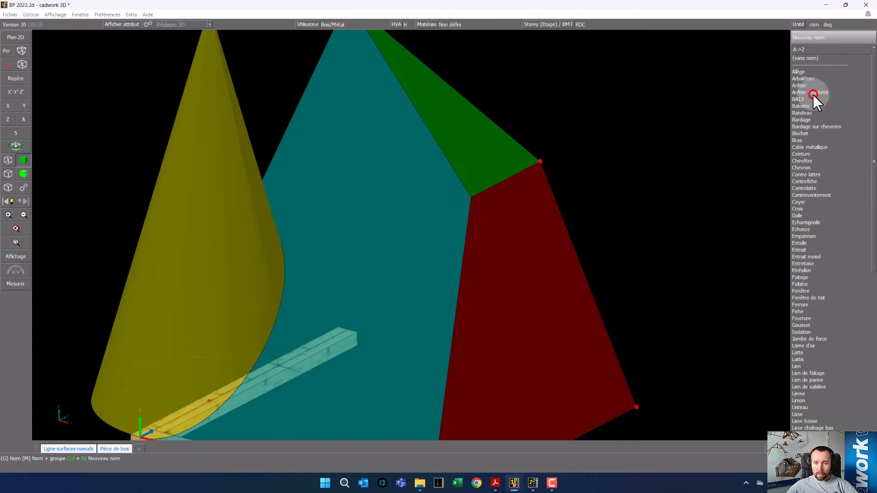
pyautogui.press('p')
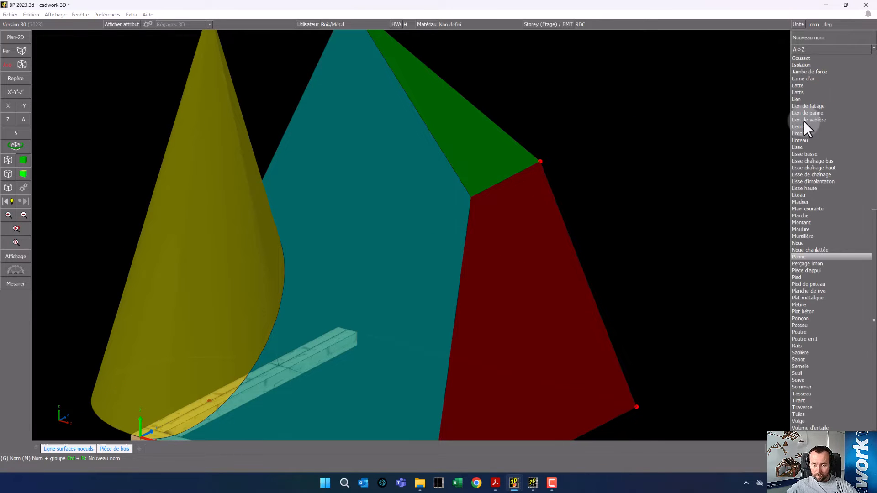
pyautogui.click(803, 121)
# Place the Panne along X from the teal-green-red corner to the teal slope's opposite edge, upright below that line with its outer top arris on it.
pyautogui.click(471, 197)
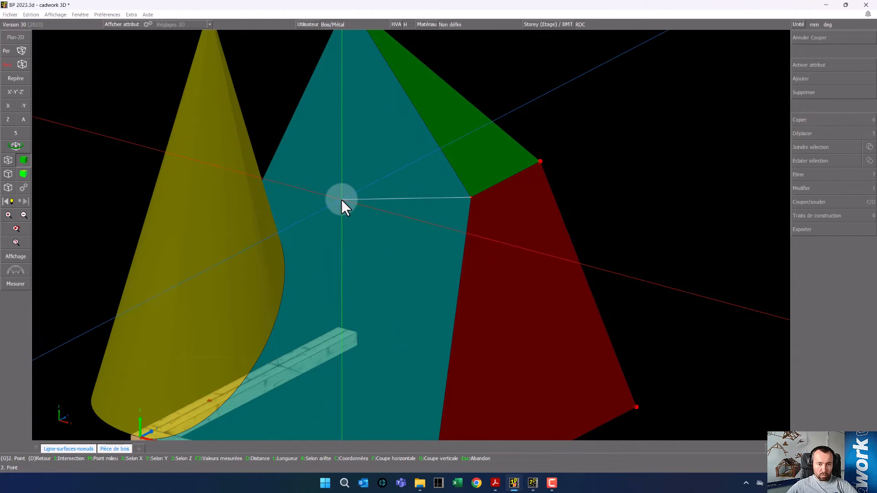
pyautogui.press('x')
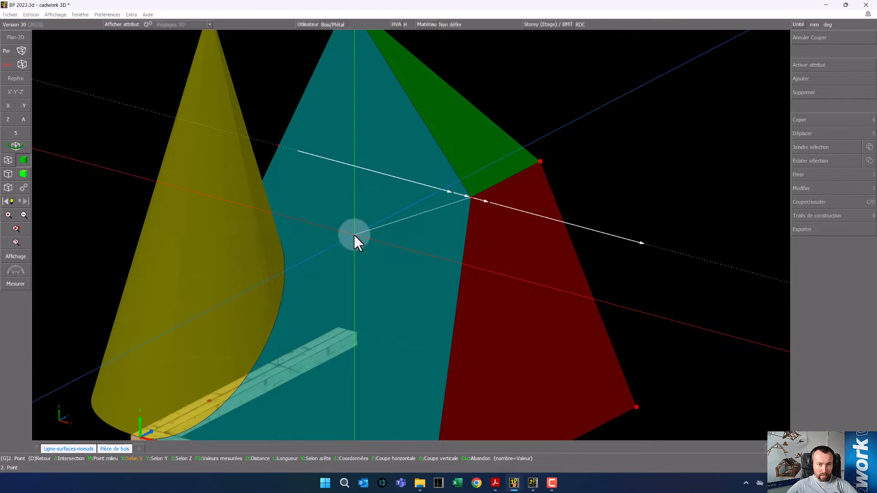
pyautogui.click(278, 145)
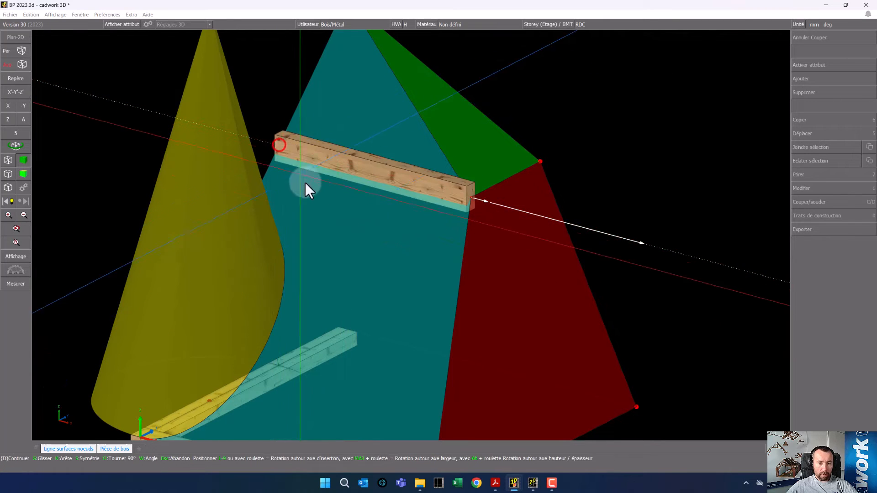
pyautogui.press('2')
pyautogui.press('8')
pyautogui.press('7')
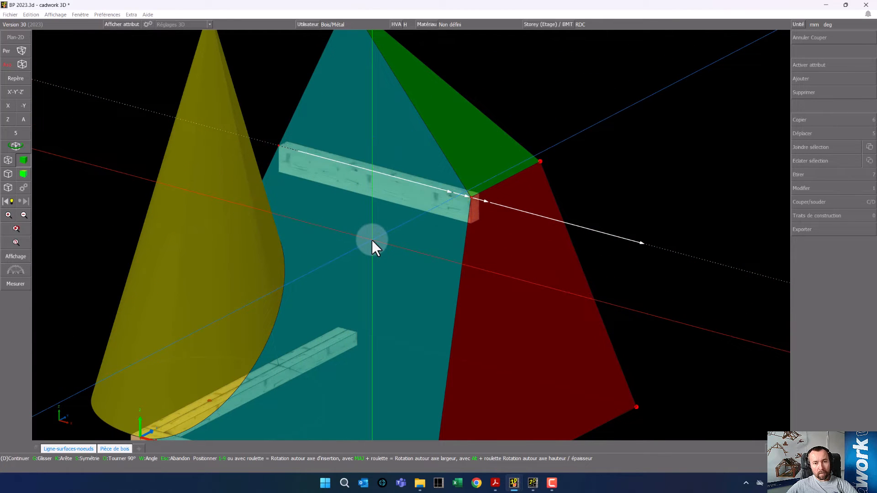
pyautogui.rightClick(596, 171)
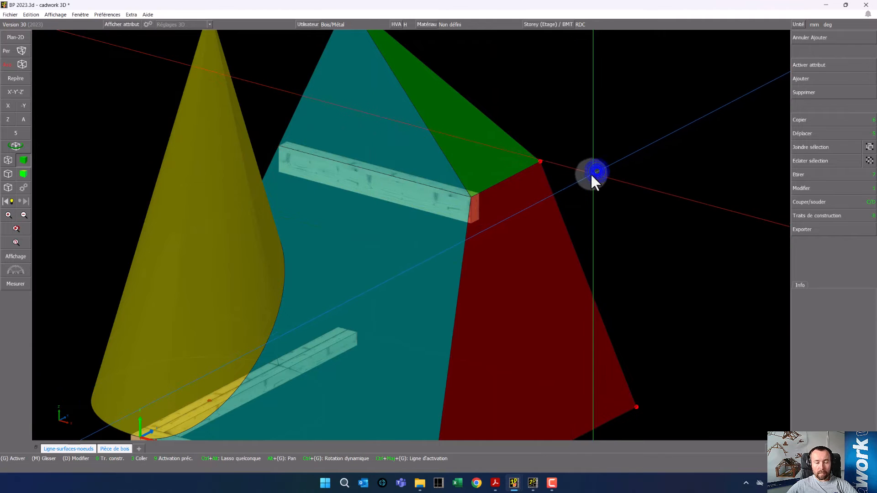
# Start a rectangular beam 80 mm wide and 80 mm high, in red Sapin (colour 5), named Poinçon.
pyautogui.moveTo(581, 207); pyautogui.dragTo(415, 235)
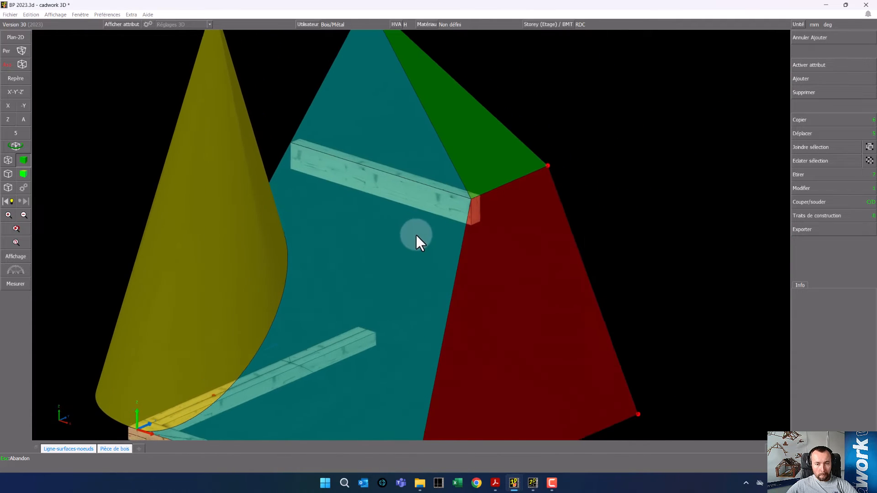
pyautogui.scroll(2, 489, 215)
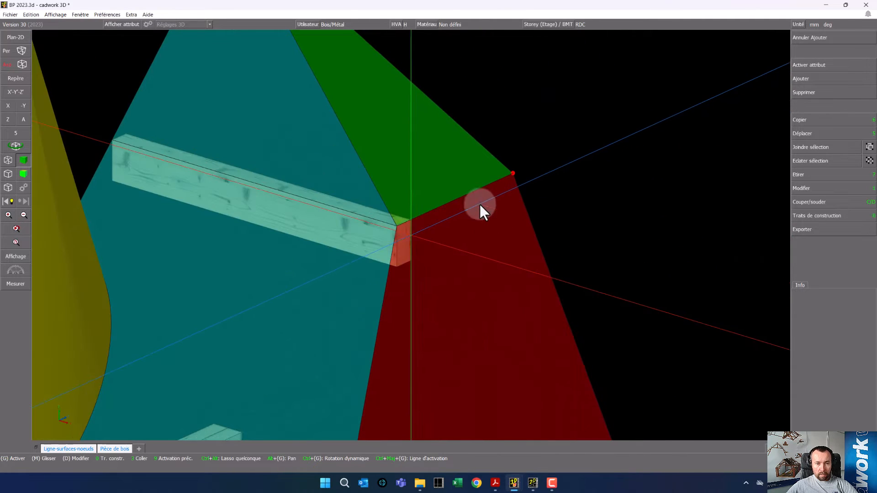
pyautogui.click(401, 237)
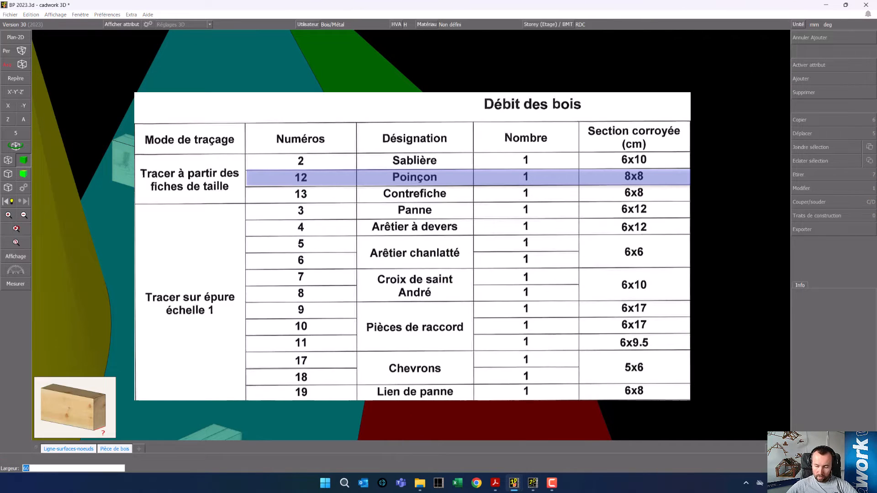
pyautogui.write('80')
pyautogui.press('Return')
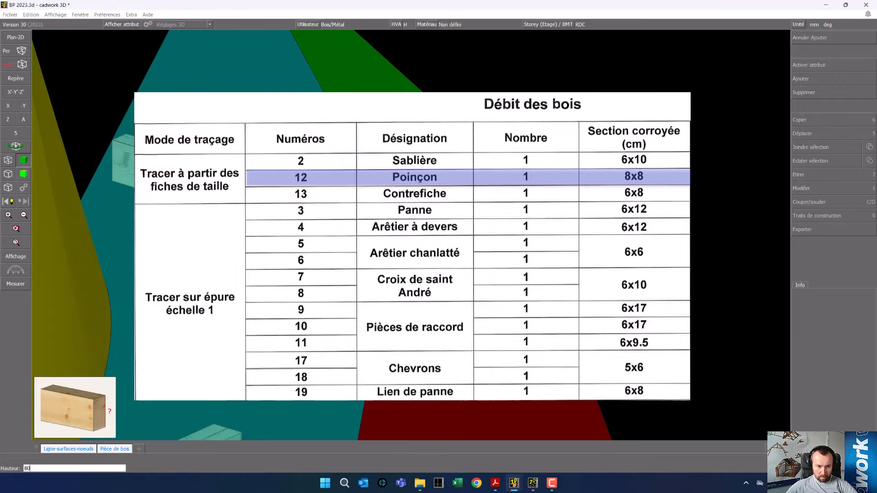
pyautogui.press('Return')
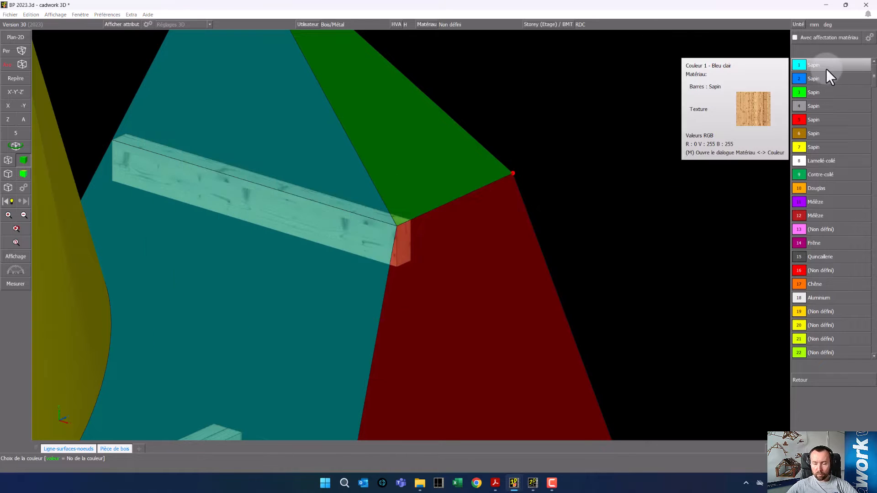
pyautogui.click(821, 119)
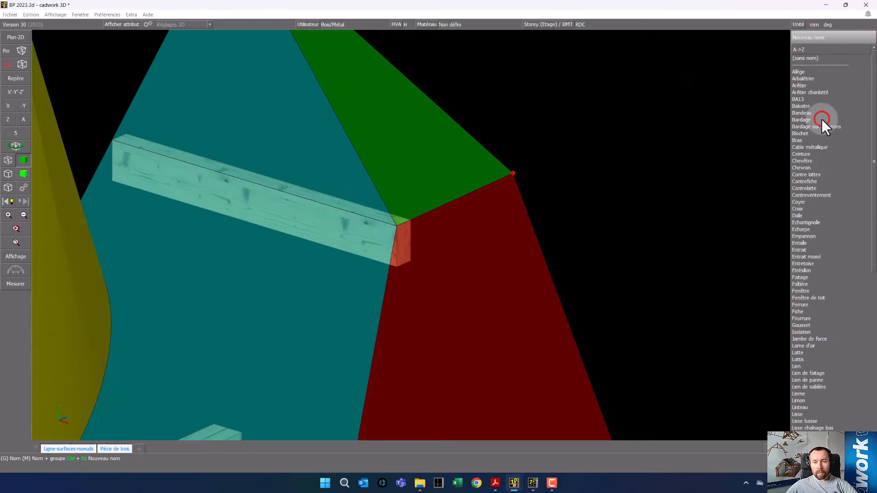
pyautogui.press('s')
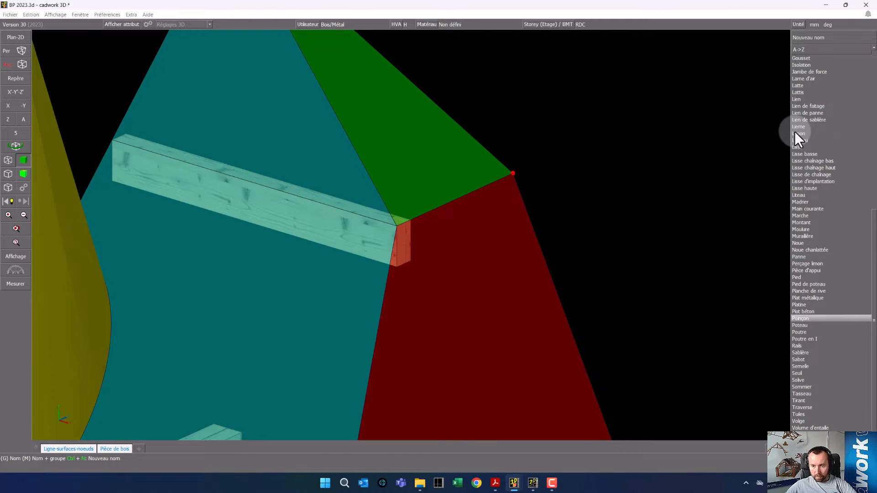
pyautogui.click(823, 318)
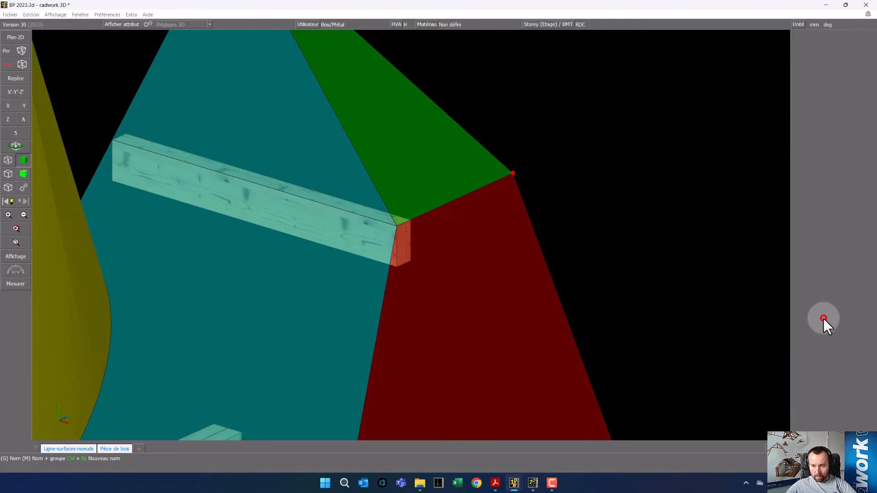
# Place the Poinçon vertically along Z from the teal-green-red corner down to the Sablière's underside, with its outer arris on that corner.
pyautogui.click(395, 225)
pyautogui.scroll(-5, 442, 289)
pyautogui.scroll(5, 408, 255)
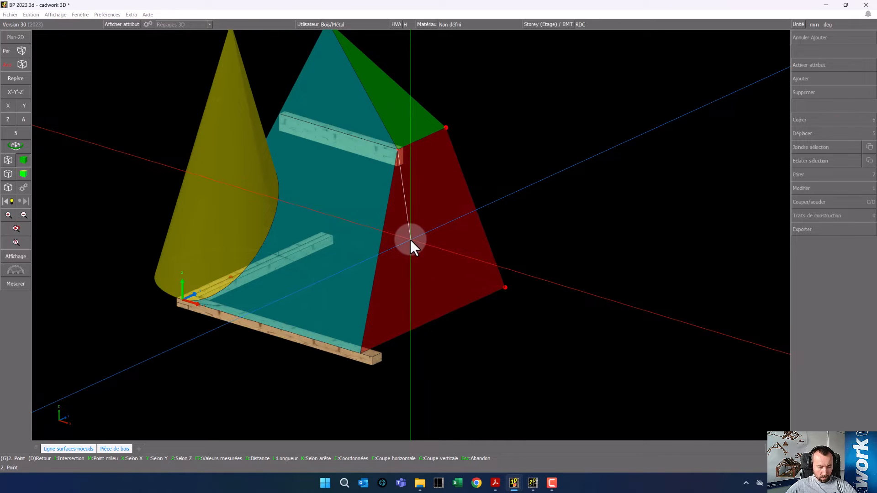
pyautogui.press('z')
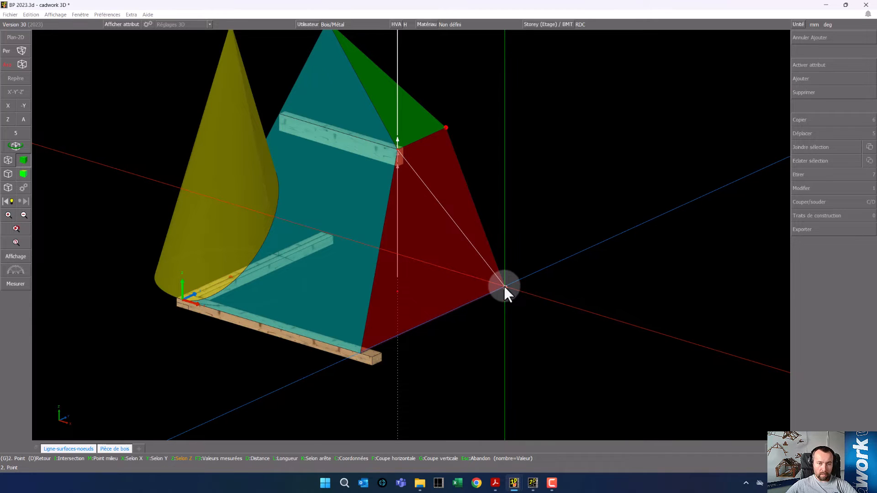
pyautogui.click(373, 364)
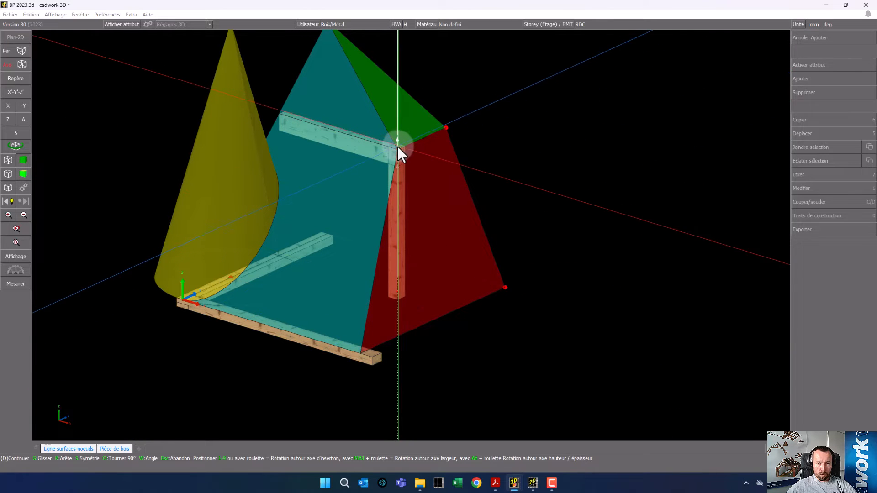
pyautogui.press('+')
pyautogui.press('+')
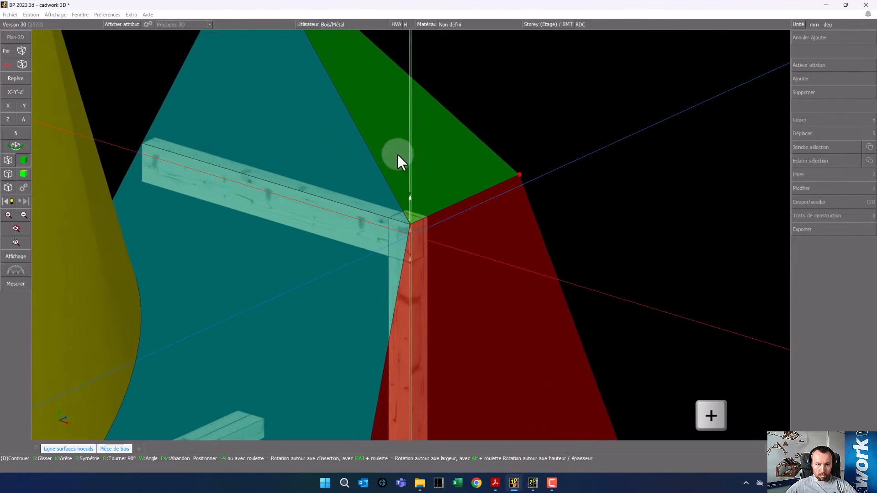
pyautogui.press('-')
pyautogui.press('-')
pyautogui.press('+')
pyautogui.press('+')
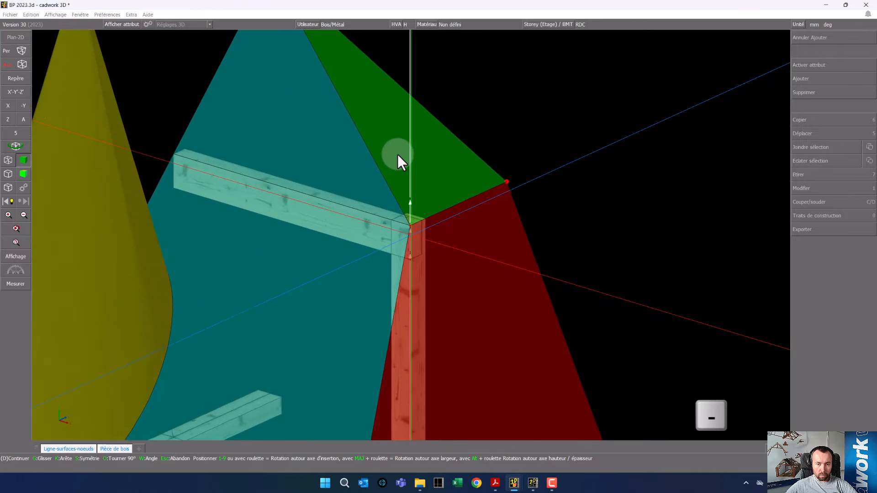
pyautogui.scroll(-1, 426, 258)
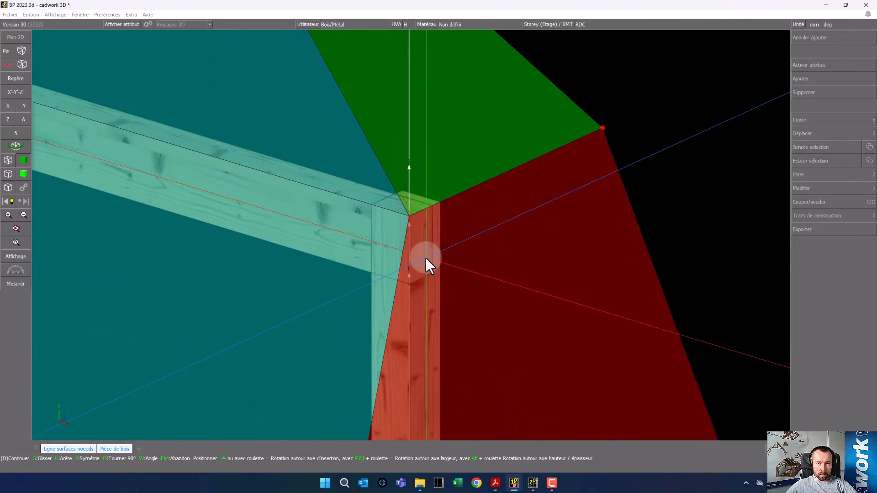
pyautogui.click(667, 184)
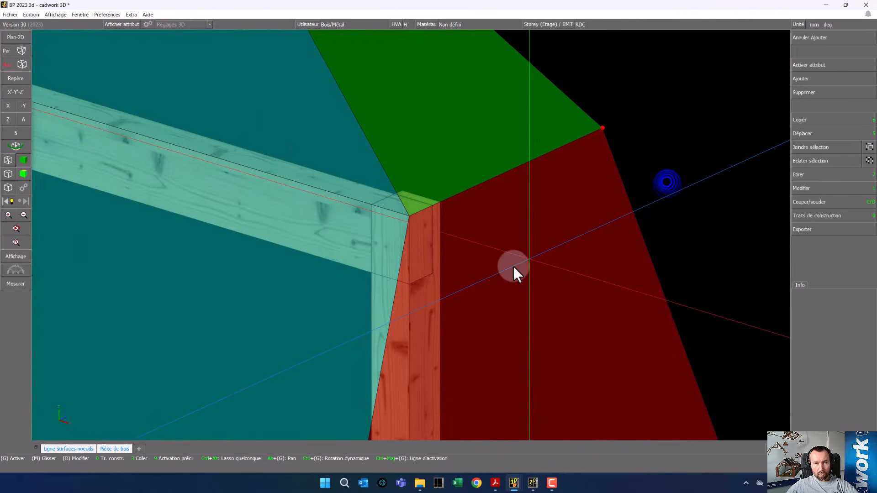
# Join the Panne and the Poinçon with a corner joint using a 20 mm notch depth, swapping the side the depth applies to.
pyautogui.moveTo(513, 273); pyautogui.dragTo(441, 268, button='middle')
pyautogui.scroll(2, 404, 234)
pyautogui.click(404, 234)
pyautogui.rightClick(433, 211)
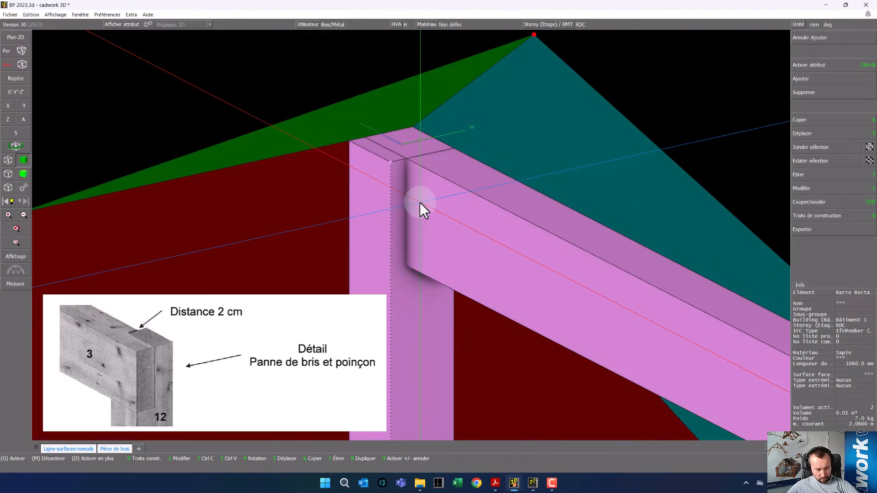
pyautogui.press('c')
pyautogui.press('e')
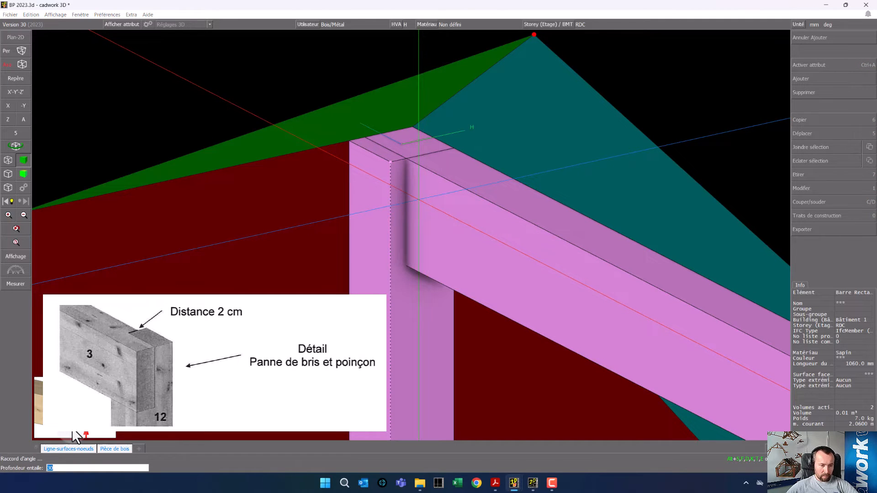
pyautogui.write('20')
pyautogui.press('Return')
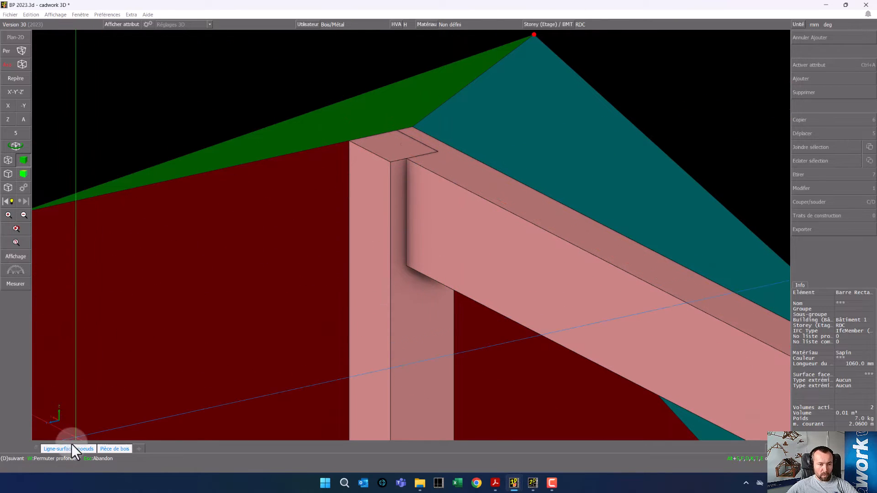
pyautogui.press('w')
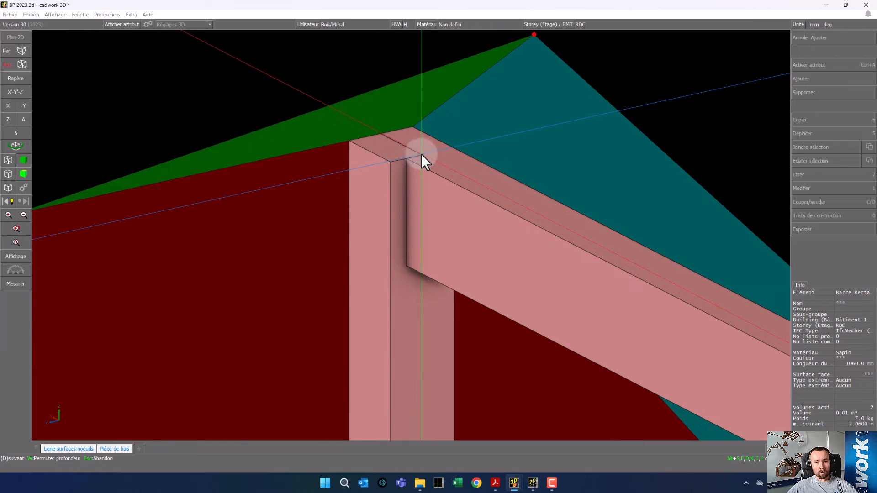
pyautogui.click(402, 165)
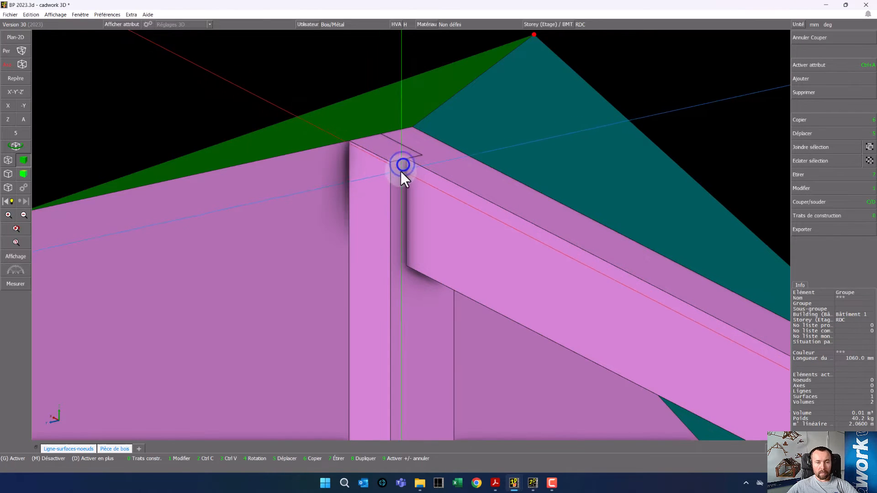
pyautogui.middleClick(172, 89)
pyautogui.scroll(-5, 463, 301)
pyautogui.scroll(3, 409, 237)
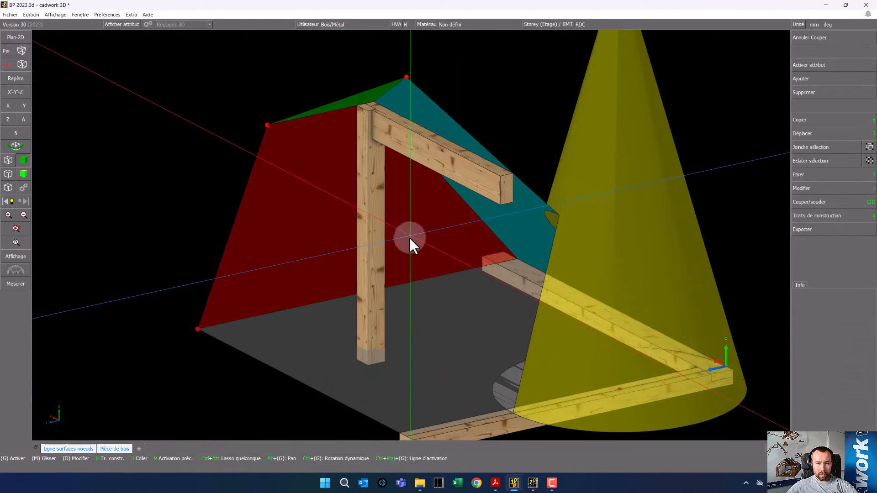
# Save the BP 2023 model.
pyautogui.keyDown('ctrl'); pyautogui.moveTo(371, 289); pyautogui.dragTo(405, 235); pyautogui.keyUp('ctrl')
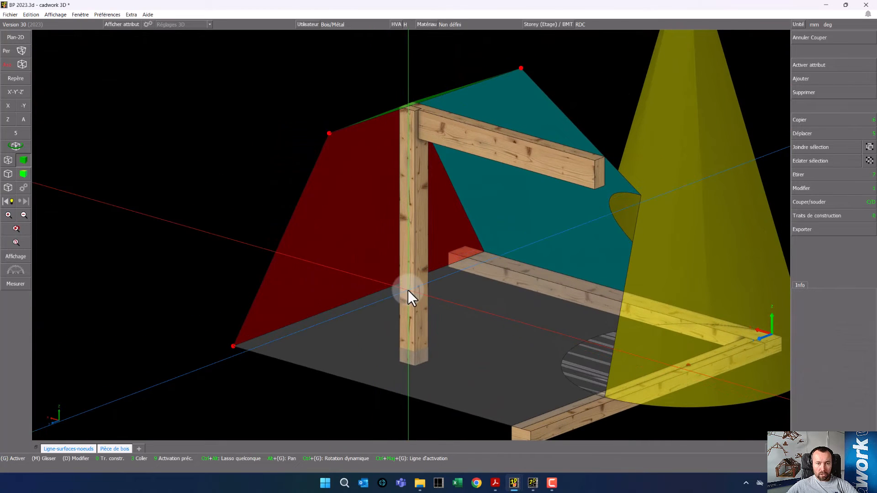
pyautogui.click(525, 170)
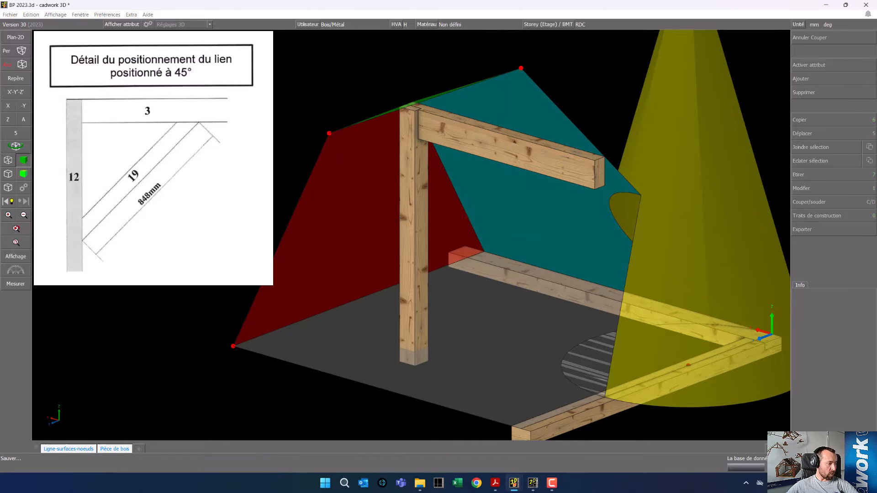
pyautogui.click(319, 270)
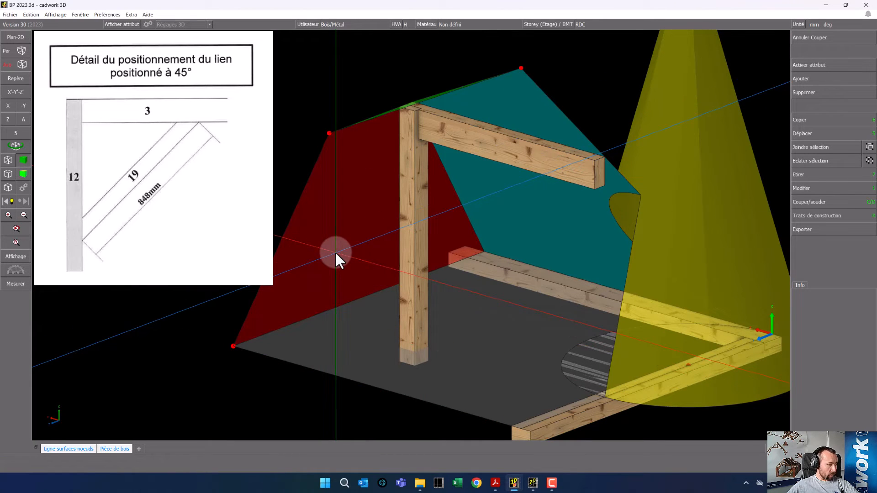
# Select the Panne and switch to a 2D plane lying on its inner vertical side face.
pyautogui.moveTo(335, 253)
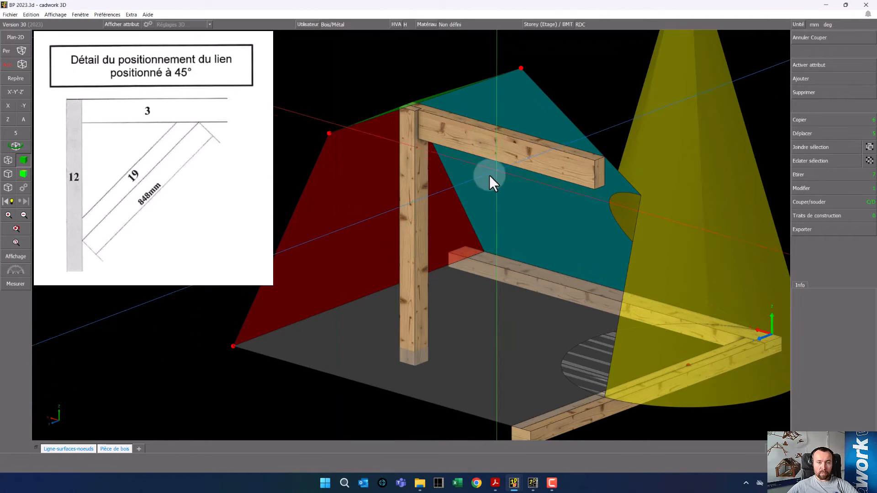
pyautogui.scroll(3, 410, 239)
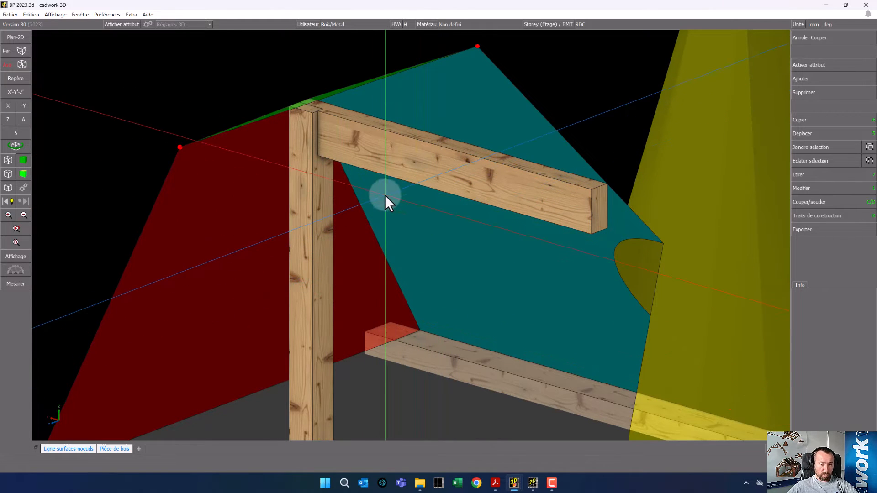
pyautogui.click(370, 152)
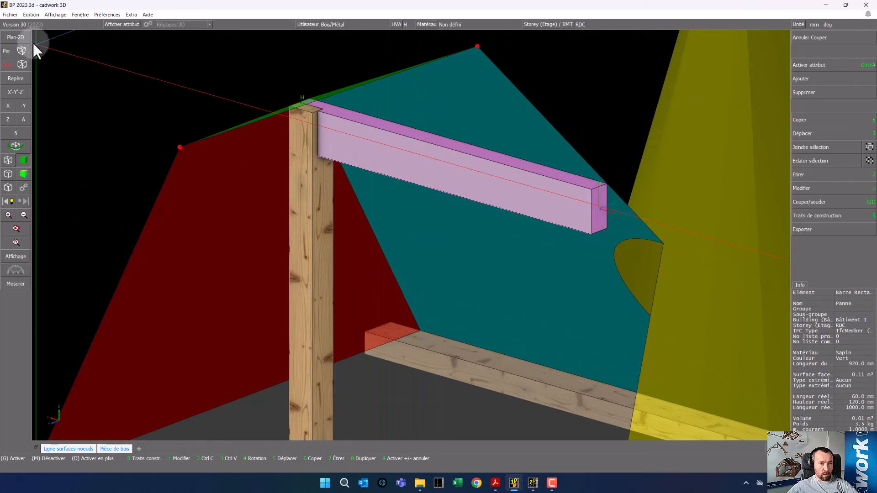
pyautogui.click(16, 37)
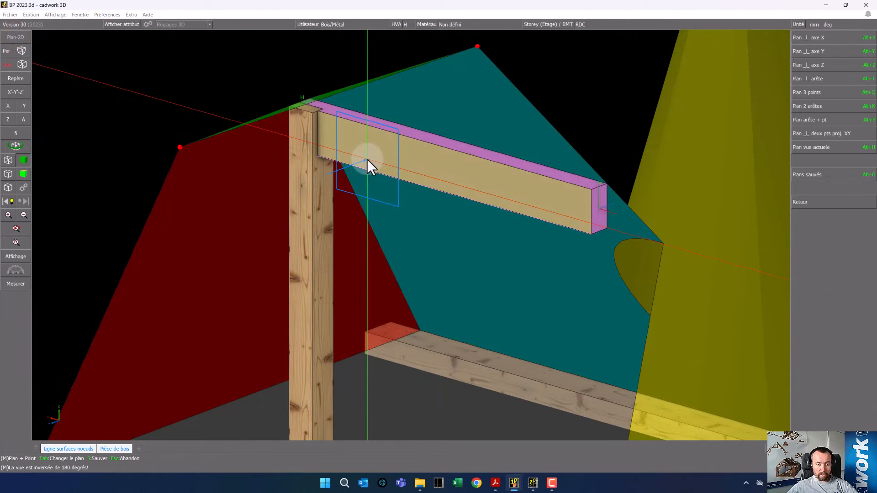
pyautogui.click(366, 160)
pyautogui.click(413, 231)
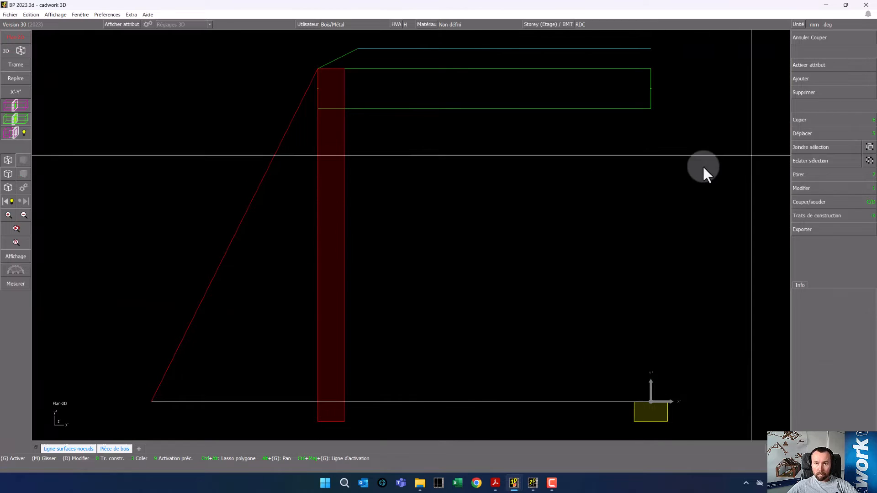
# Start a front-view rectangular beam 60 mm wide and 80 mm high, in yellow Sapin (colour 7), named Lien de panne.
pyautogui.press('Insert')
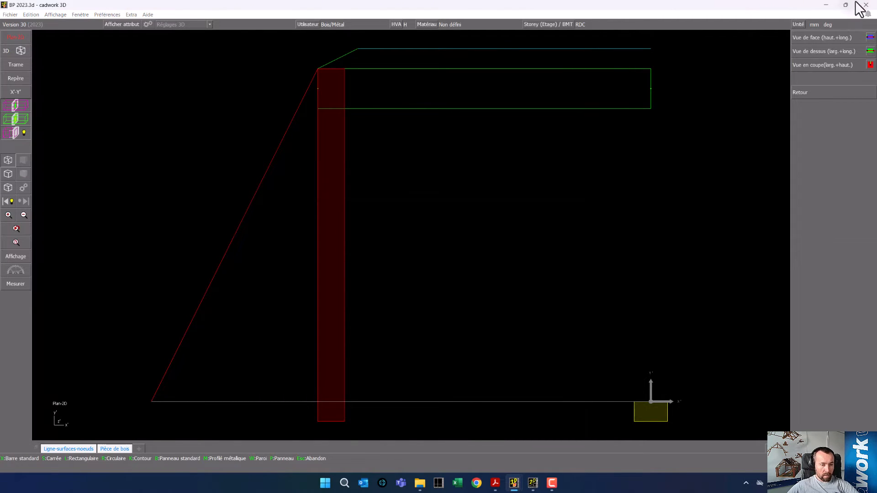
pyautogui.click(826, 37)
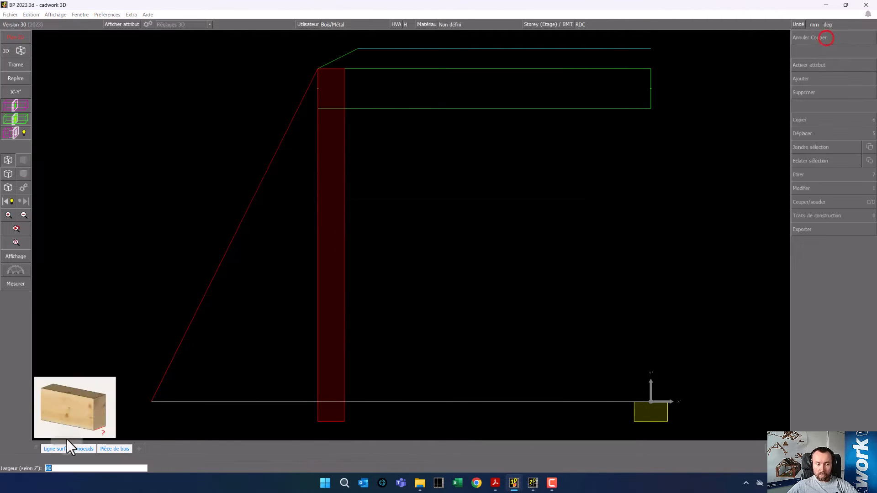
pyautogui.press('Return')
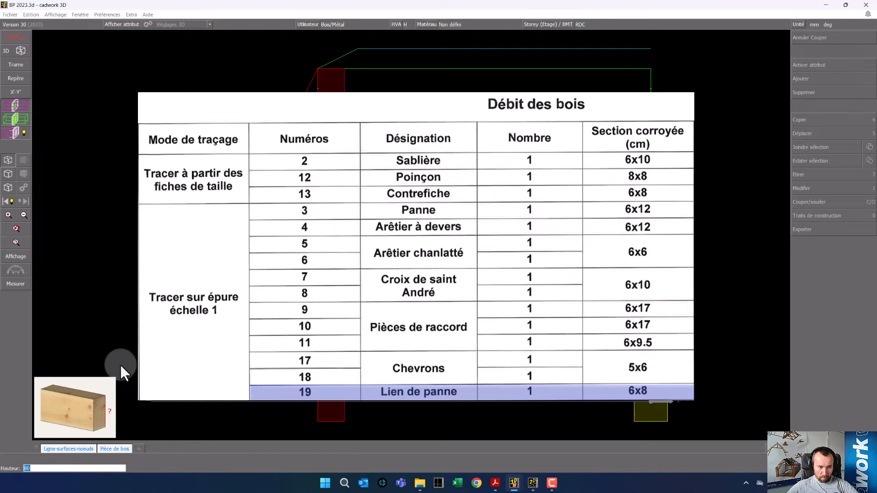
pyautogui.press('Return')
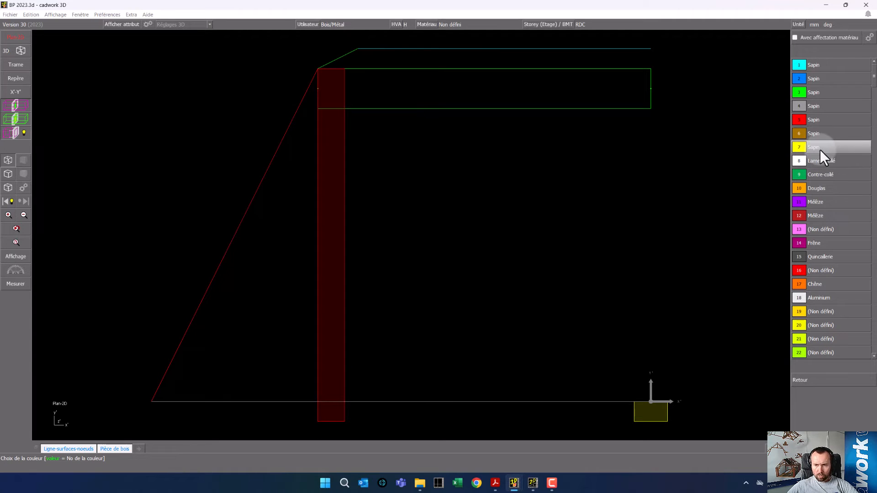
pyautogui.click(820, 149)
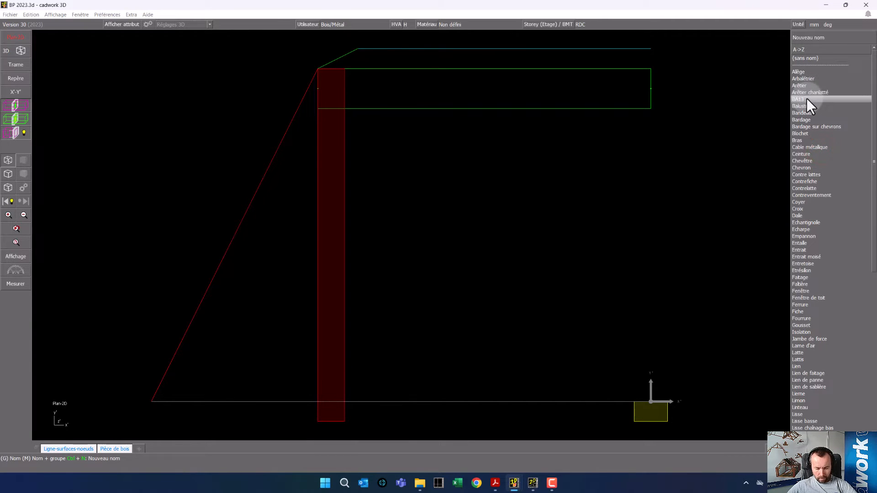
pyautogui.click(822, 112)
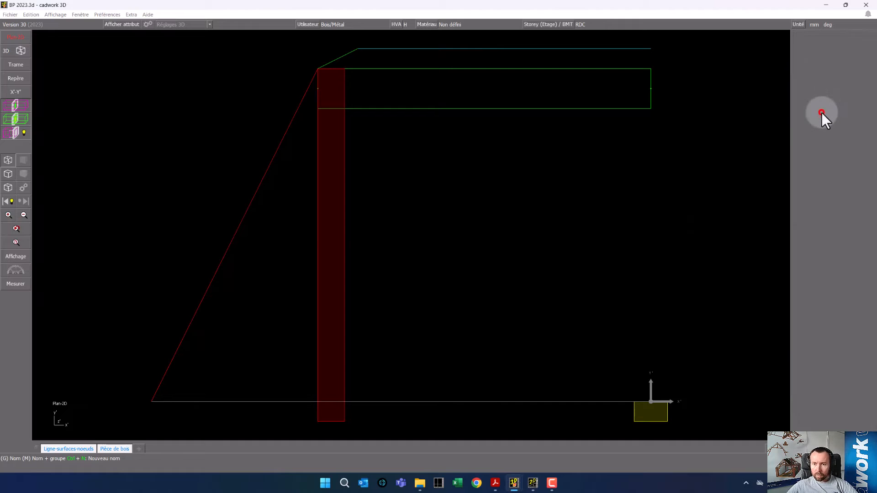
# Start the Lien de panne at the inner corner where the Panne's underside meets the Poinçon's face.
pyautogui.click(344, 108)
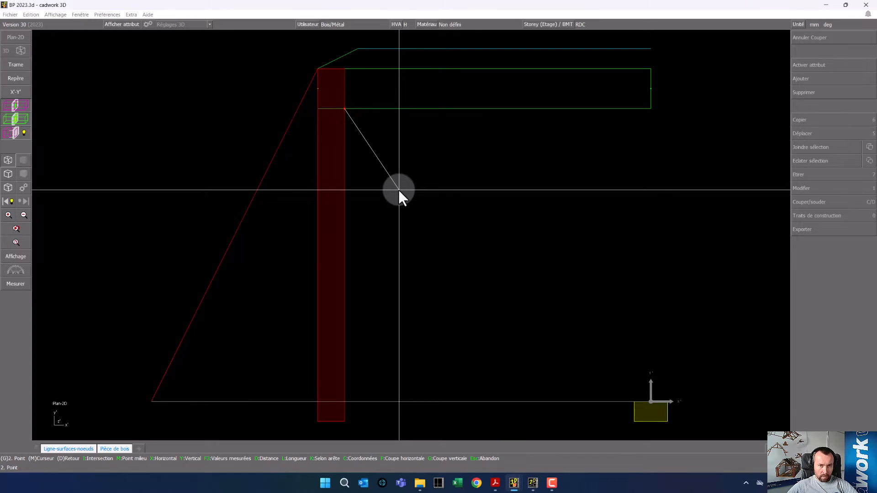
# Place the purlin brace horizontally with a length of 848 mm, starting at the inner corner between post and purlin underside.
pyautogui.press('x')
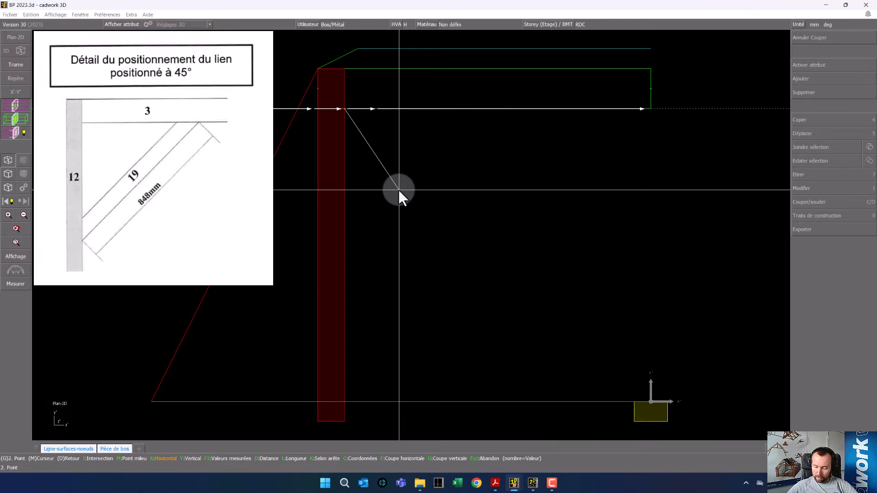
pyautogui.write('848')
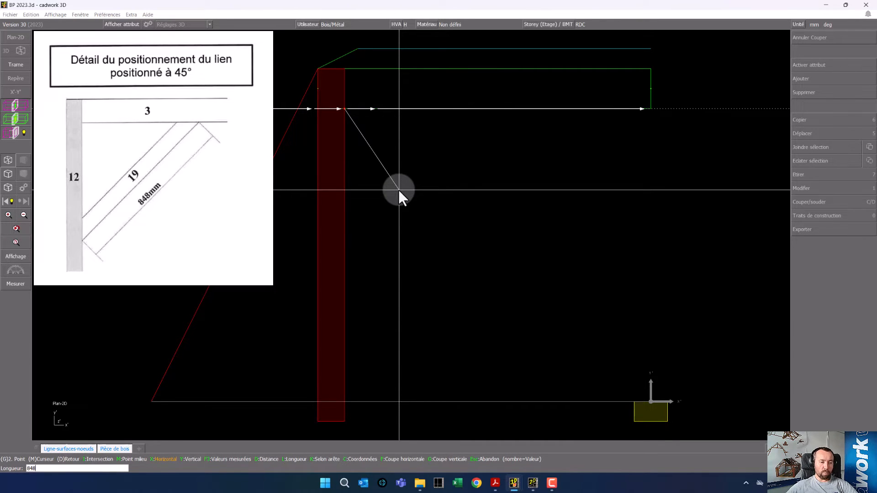
pyautogui.press('Return')
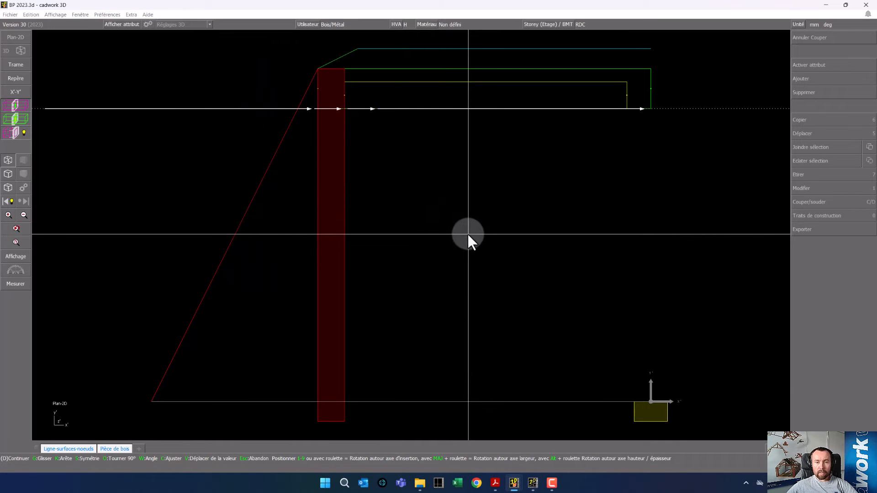
pyautogui.click(491, 213)
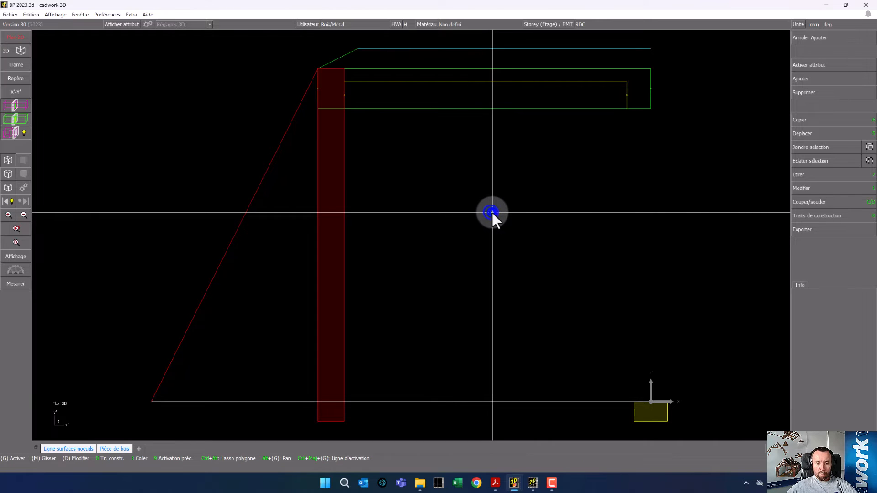
# Rotate the brace 45° about its lower corner at the end away from the post.
pyautogui.click(626, 108)
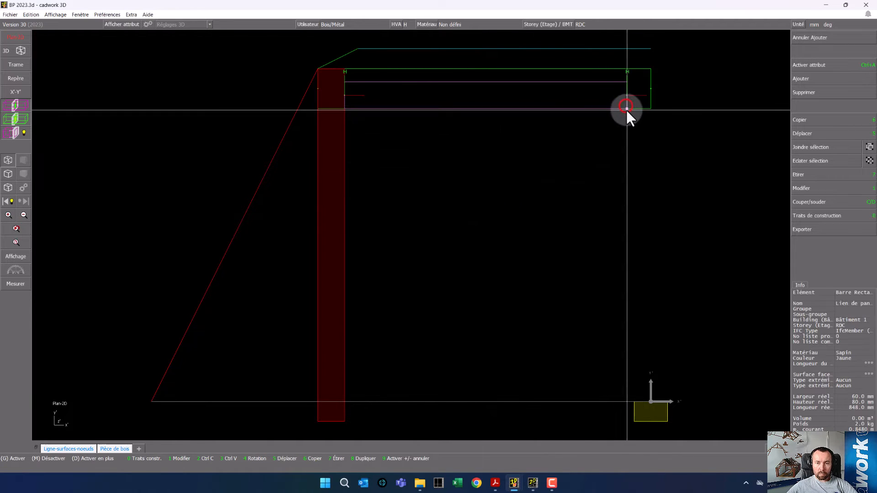
pyautogui.press('4')
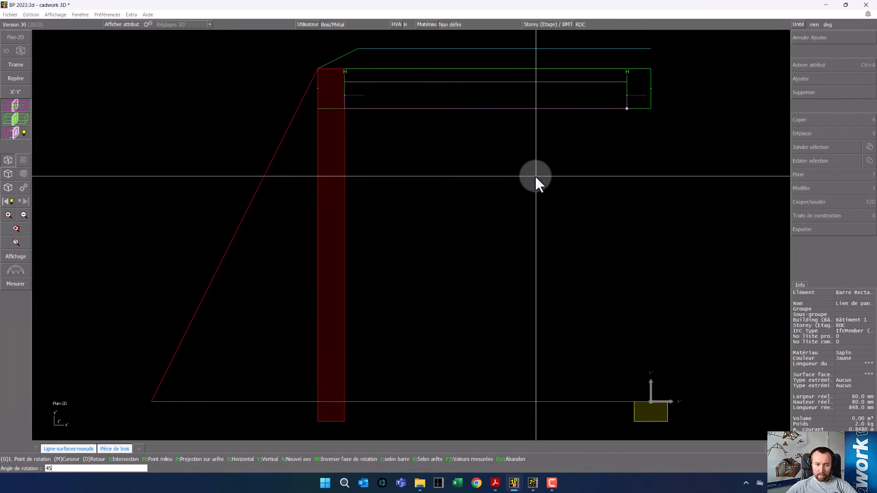
pyautogui.press('Return')
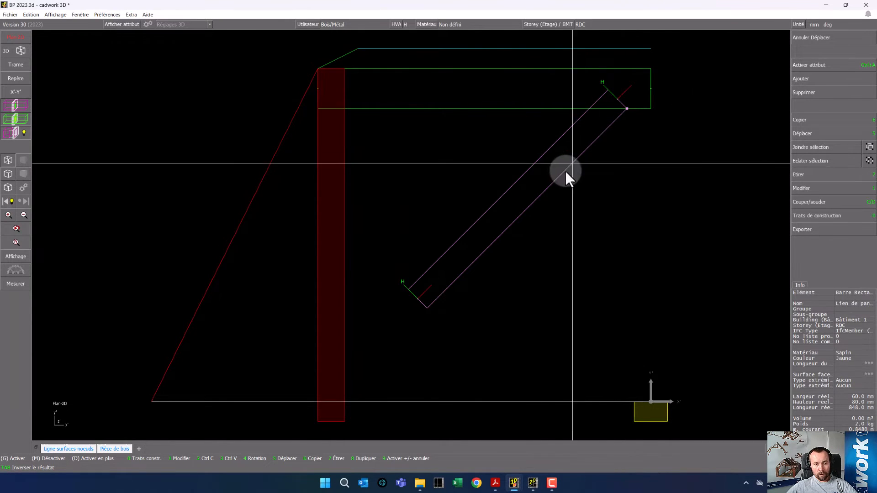
# Move the brace horizontally from its lower end corner to the inner face of the post.
pyautogui.click(541, 194)
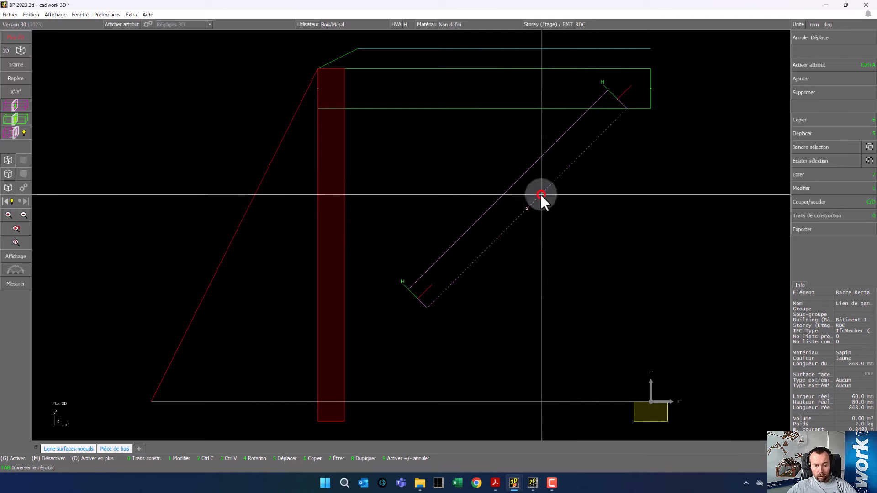
pyautogui.click(555, 240)
pyautogui.click(428, 307)
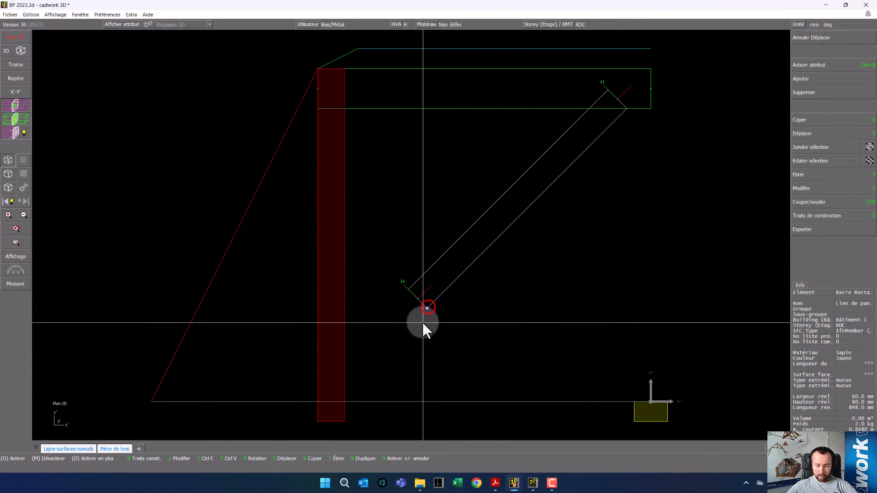
pyautogui.press('5')
pyautogui.press('x')
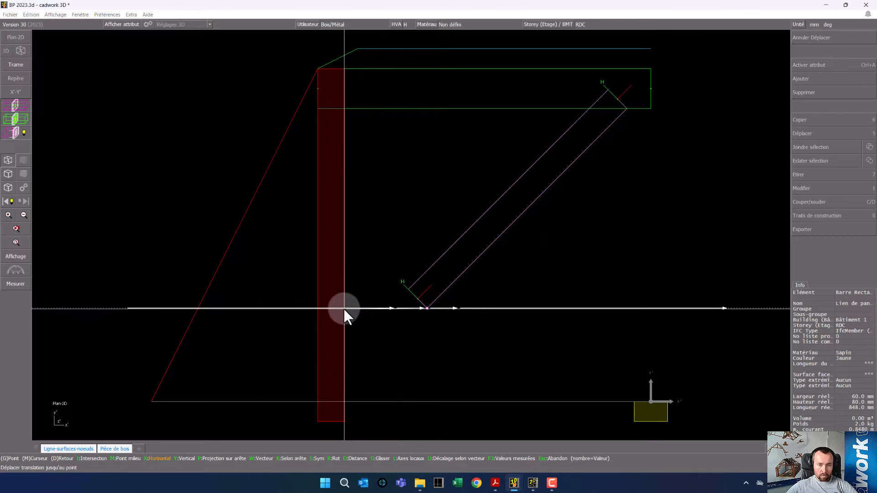
pyautogui.click(344, 309)
# Cut the brace's ends along the underside of the purlin and the inner face of the post.
pyautogui.click(449, 201)
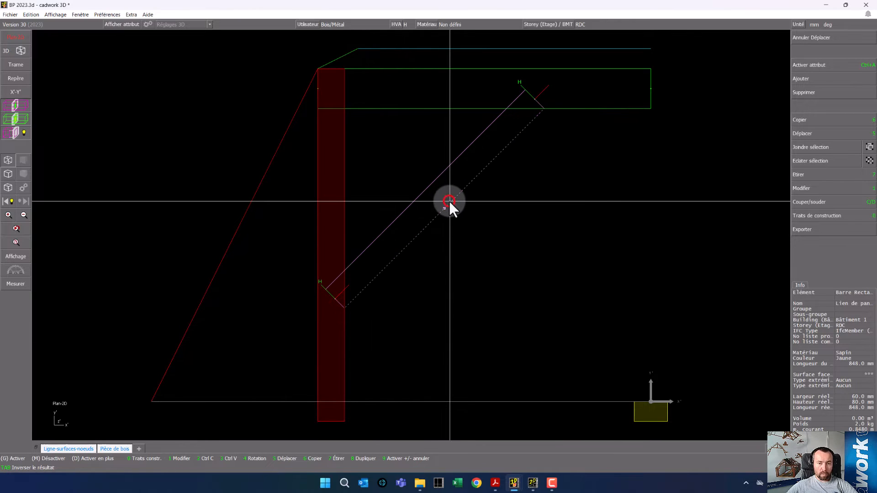
pyautogui.press('c')
pyautogui.click(425, 111)
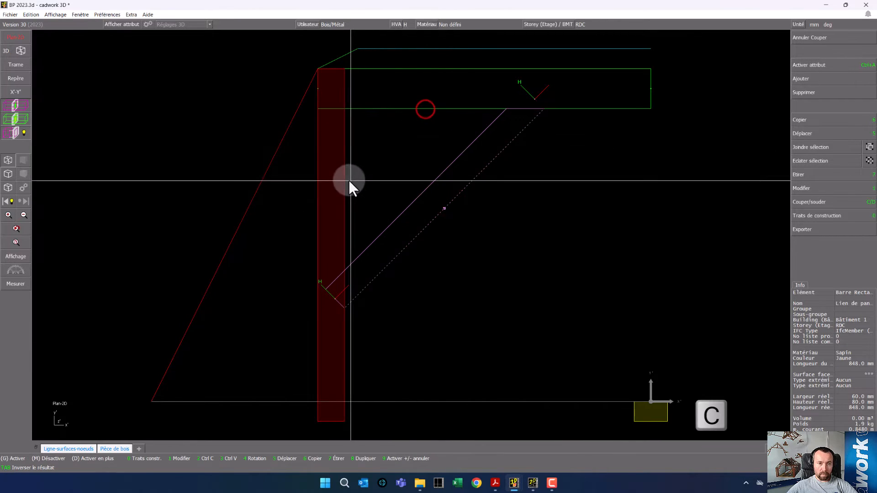
pyautogui.click(344, 181)
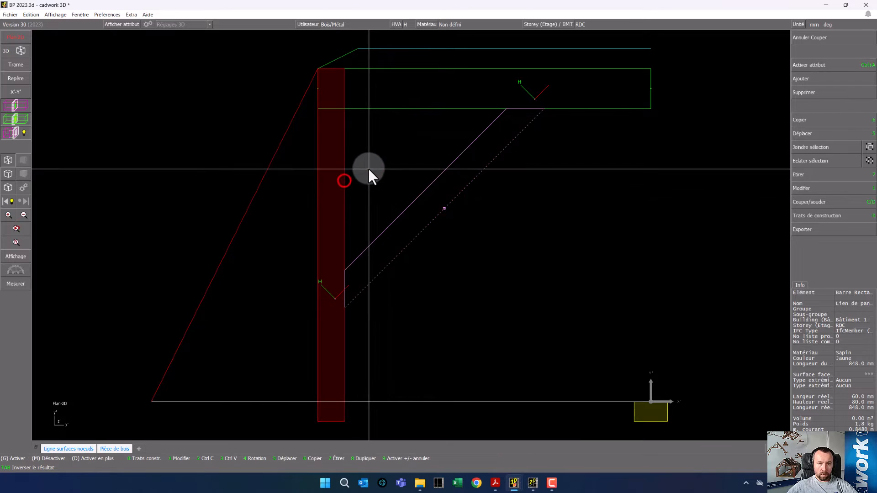
# Assign the manual standard tenon 60-30 as the end type at both ends of the brace.
pyautogui.click(440, 188)
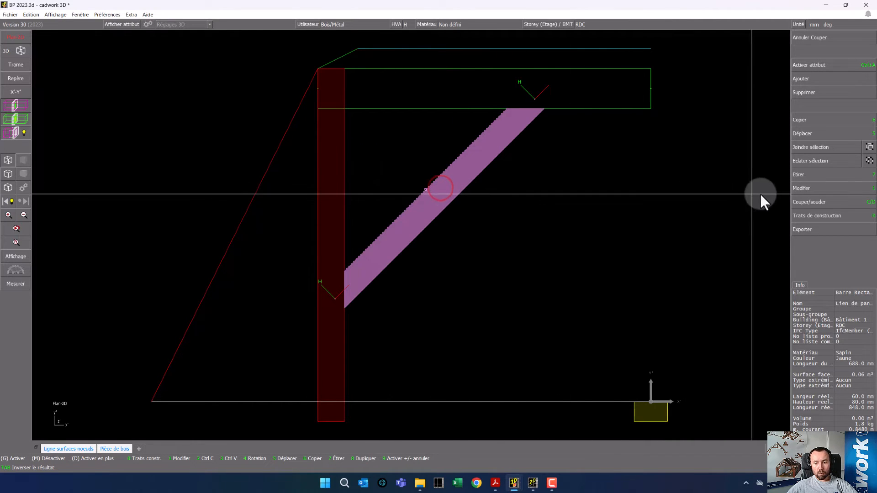
pyautogui.click(804, 187)
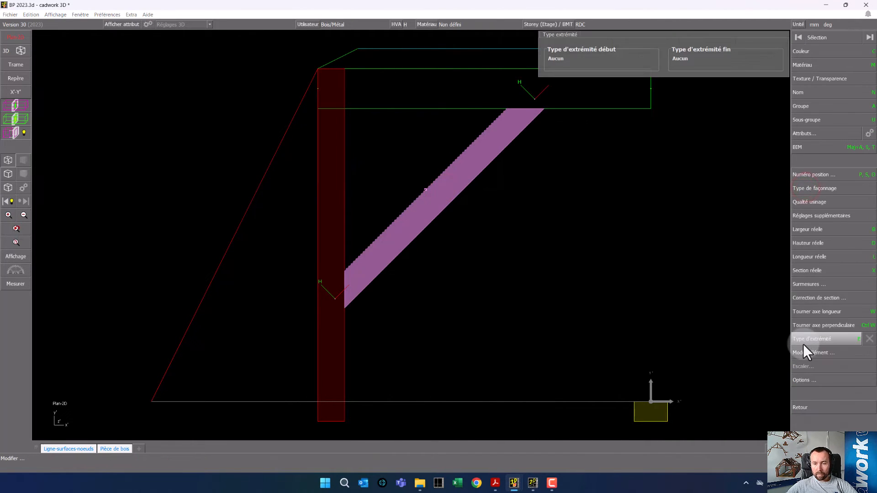
pyautogui.click(804, 341)
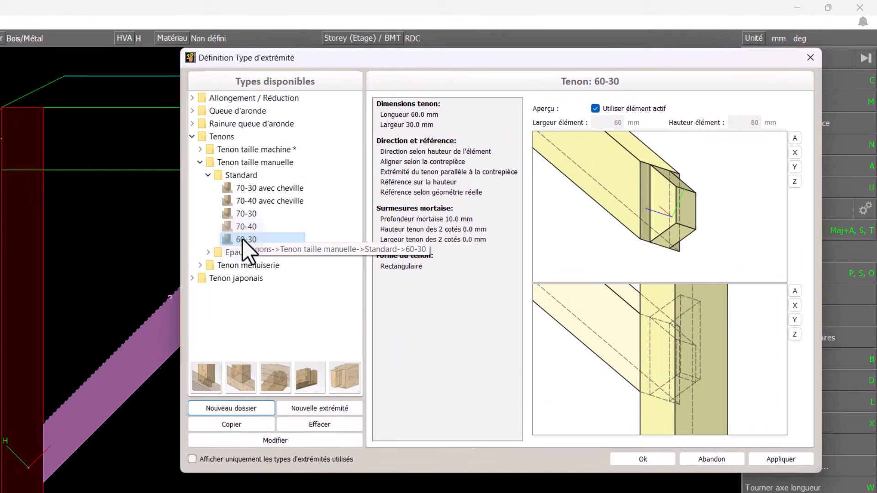
pyautogui.doubleClick(243, 239)
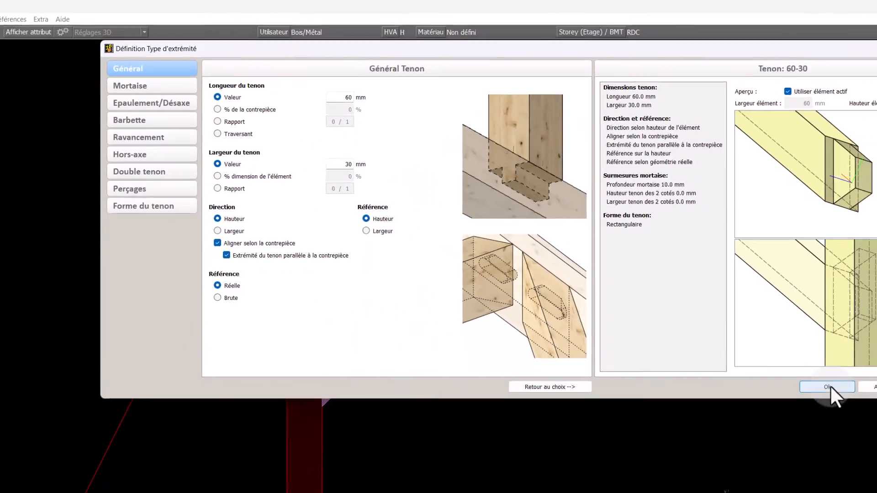
pyautogui.click(829, 386)
pyautogui.moveTo(309, 100); pyautogui.dragTo(640, 332)
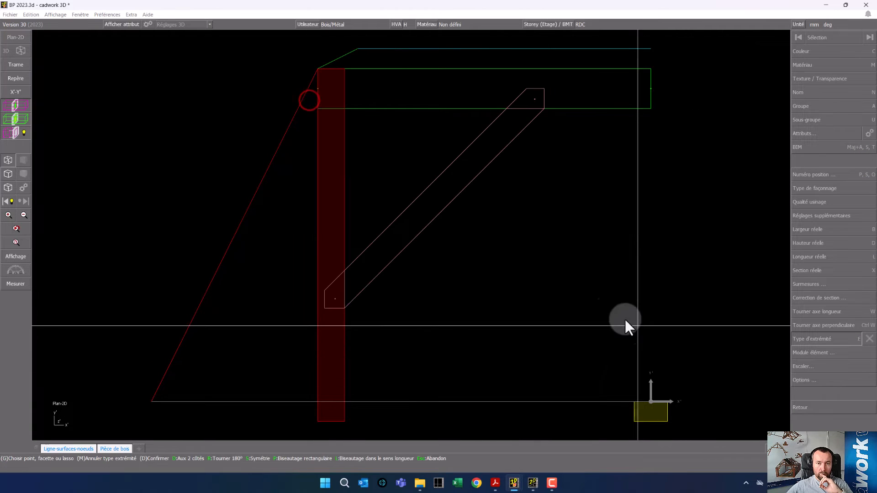
pyautogui.rightClick(513, 304)
pyautogui.click(513, 301)
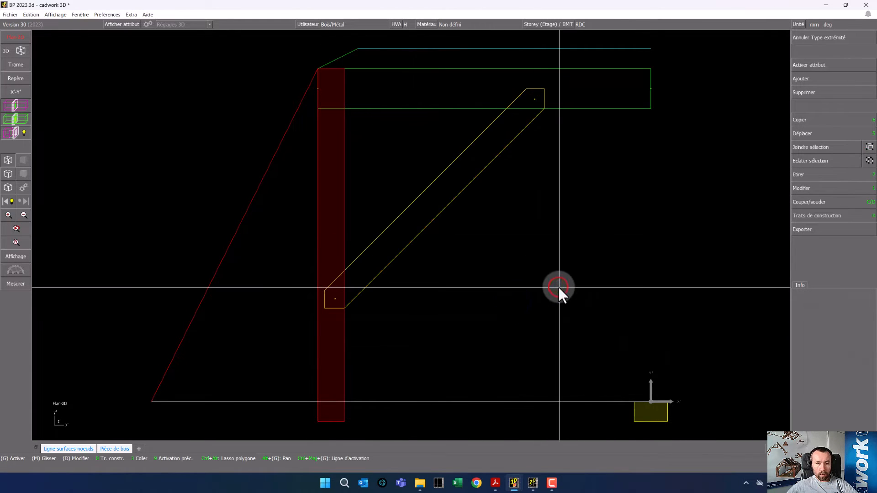
# Inspect the brace and its joints with the post and purlin in 3D from several directions.
pyautogui.click(12, 50)
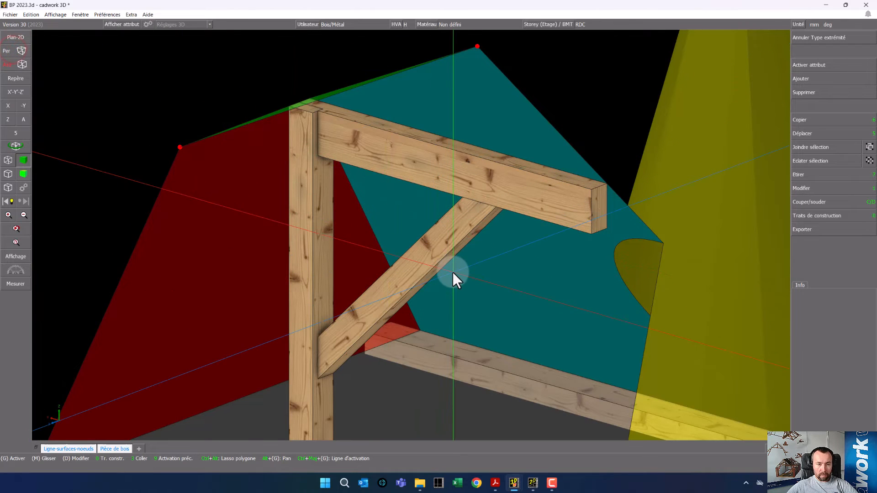
pyautogui.keyDown('ctrl'); pyautogui.moveTo(453, 272); pyautogui.dragTo(403, 224); pyautogui.keyUp('ctrl')
pyautogui.scroll(-1, 452, 273)
pyautogui.scroll(1, 367, 152)
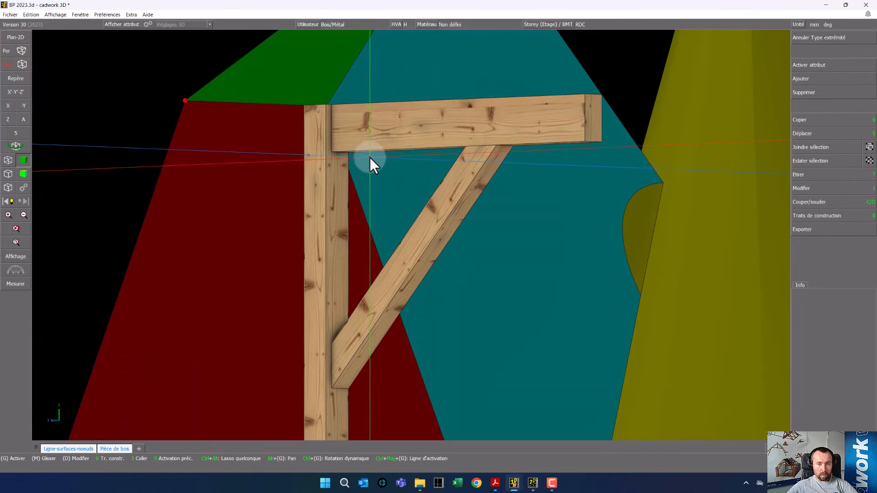
pyautogui.keyDown('ctrl'); pyautogui.moveTo(369, 157); pyautogui.dragTo(413, 245); pyautogui.keyUp('ctrl')
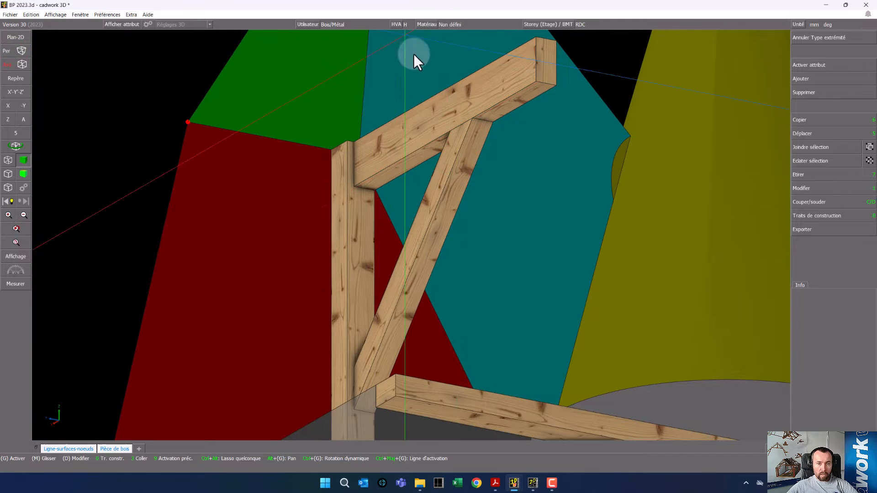
pyautogui.keyDown('ctrl'); pyautogui.moveTo(464, 149); pyautogui.dragTo(415, 227); pyautogui.keyUp('ctrl')
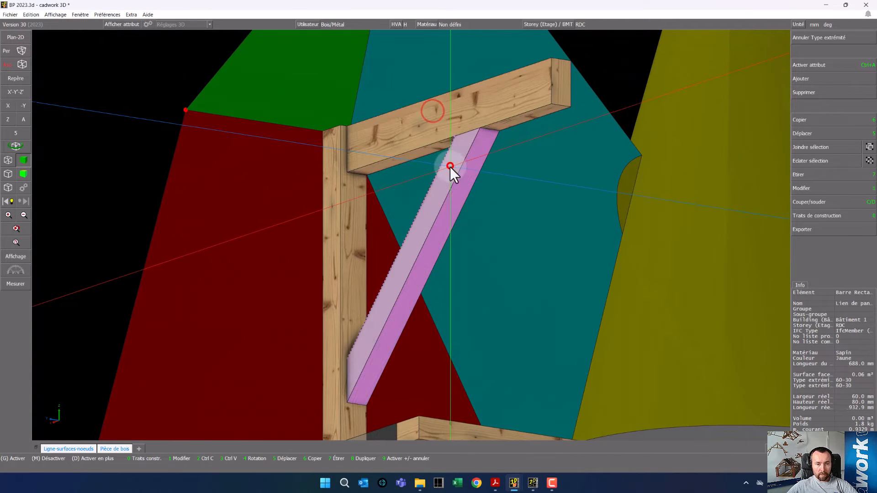
pyautogui.keyDown('ctrl'); pyautogui.moveTo(110, 220); pyautogui.dragTo(410, 235); pyautogui.keyUp('ctrl')
pyautogui.scroll(-5, 415, 253)
pyautogui.scroll(3, 415, 253)
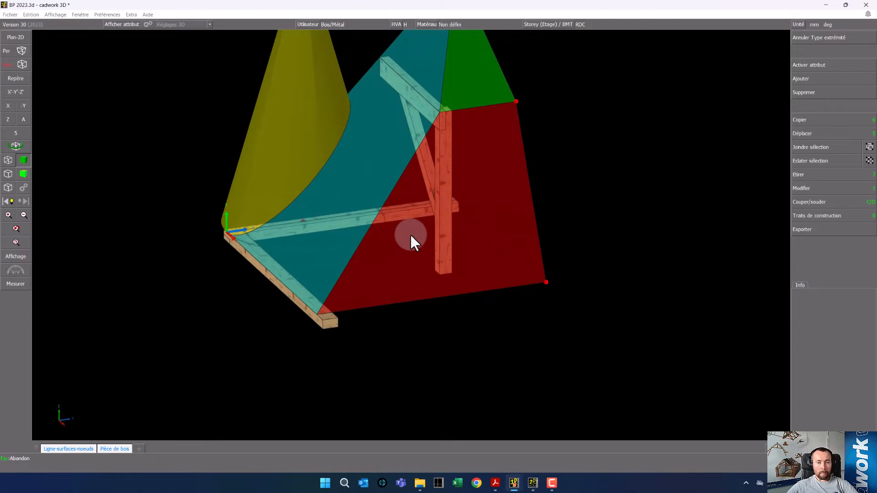
pyautogui.click(411, 234)
# Set a 2D working plane perpendicular to the X axis on the red roof surface.
pyautogui.click(11, 37)
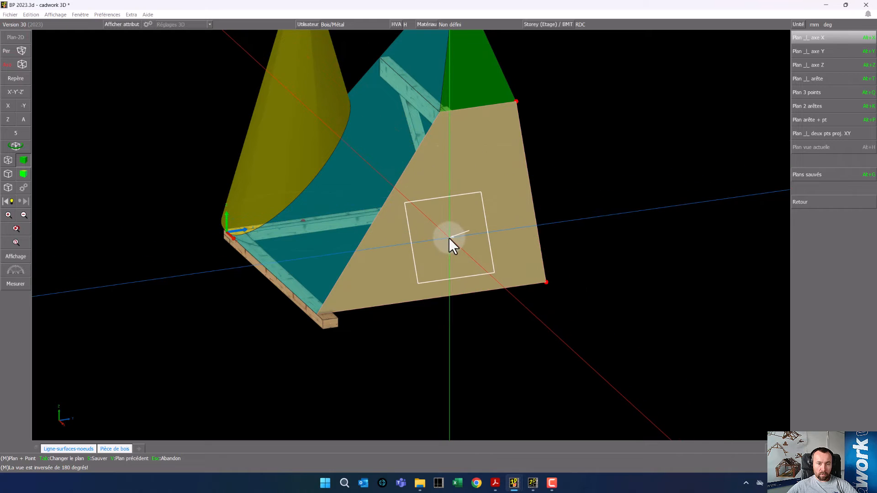
pyautogui.moveTo(411, 233); pyautogui.dragTo(445, 239, button='middle')
pyautogui.click(472, 182)
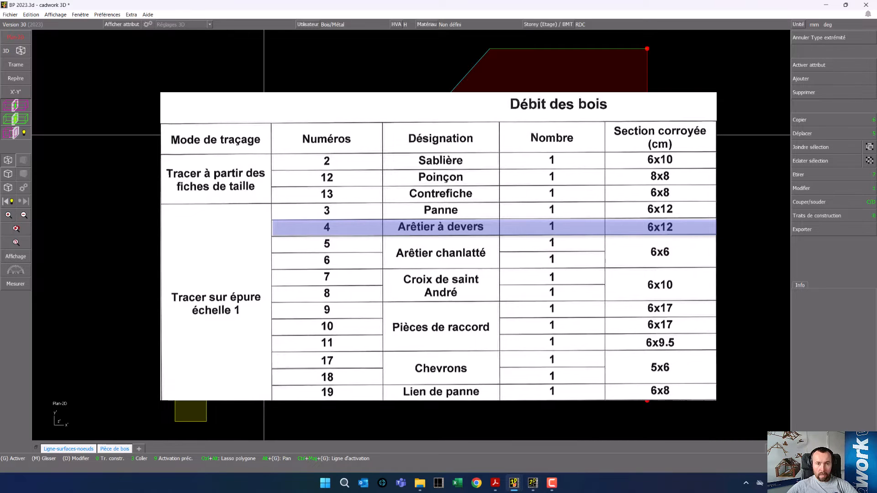
# Start a rectangular beam 60 mm wide and 120 mm high, with colour 6 Sapin and the name Arêtier.
pyautogui.click(839, 83)
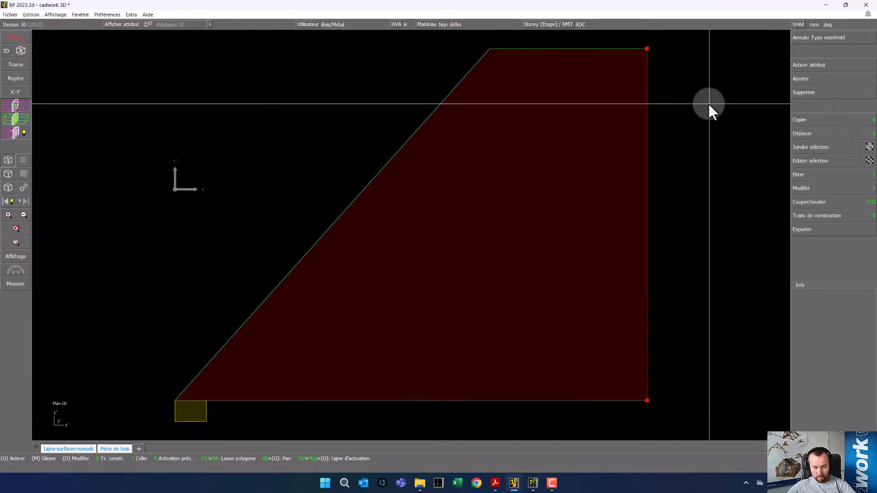
pyautogui.press('l')
pyautogui.click(708, 104)
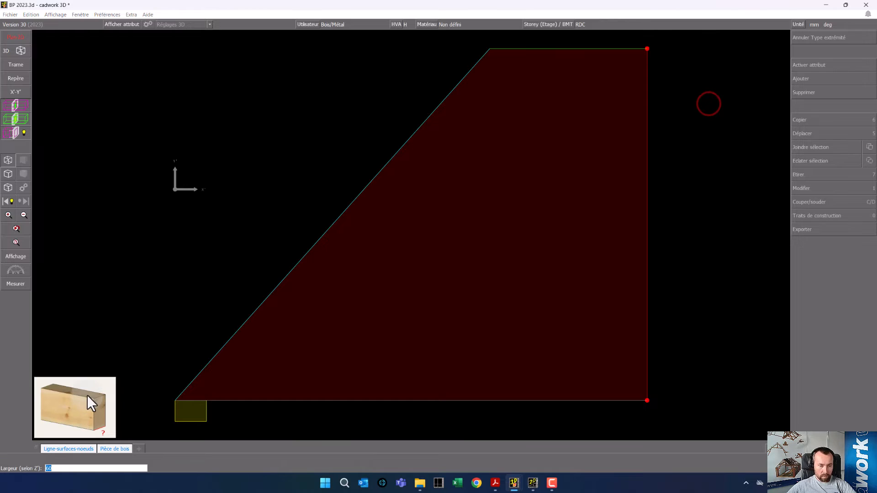
pyautogui.press('Return')
pyautogui.write('120')
pyautogui.press('Return')
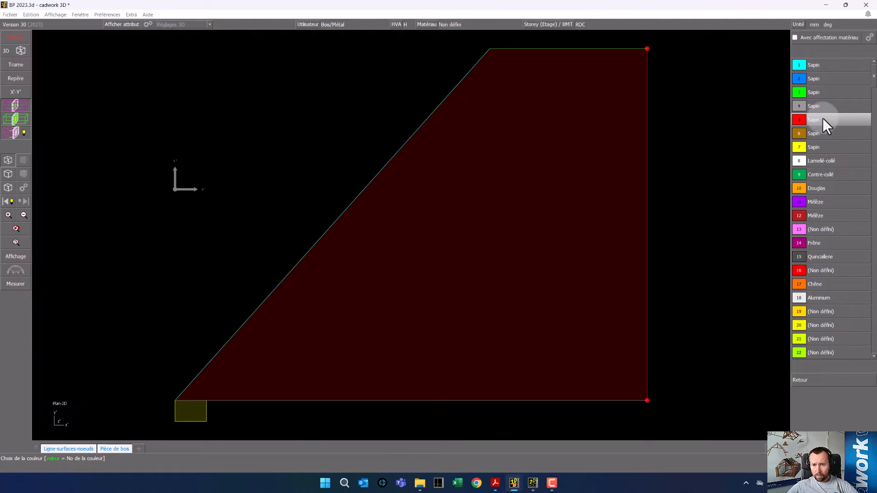
pyautogui.click(812, 133)
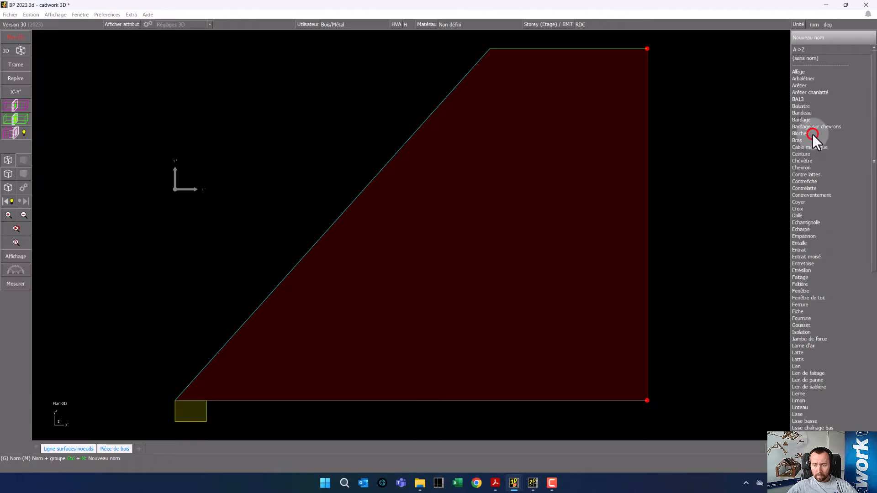
pyautogui.click(808, 87)
# Place the hip rafter along the sloping edge and fit its ends to the surface's upper edge and the wall plate's underside.
pyautogui.click(390, 160)
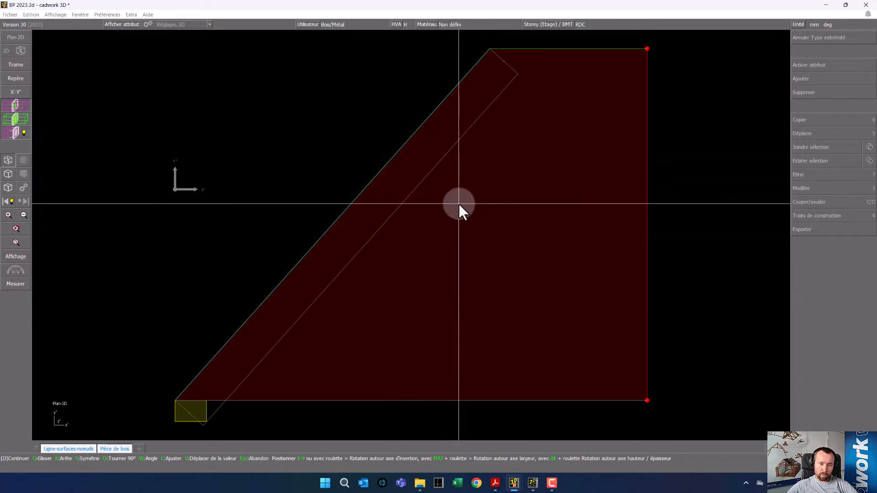
pyautogui.click(468, 212)
pyautogui.click(548, 49)
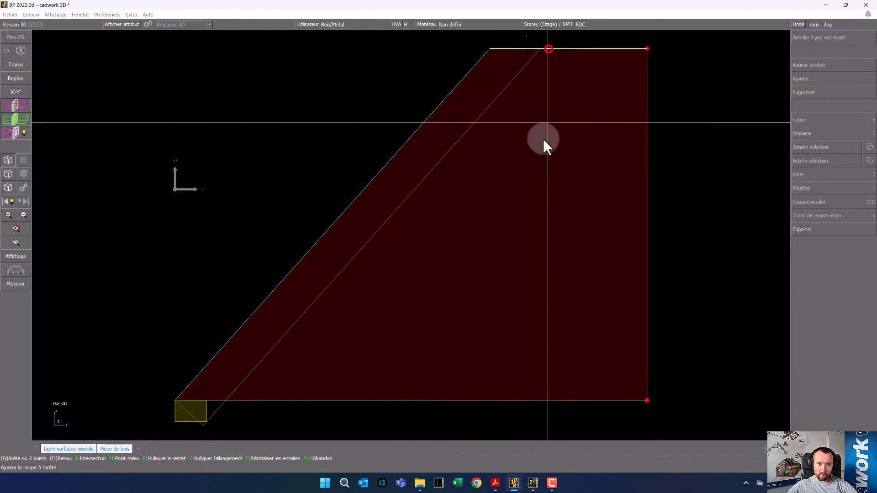
pyautogui.press('c')
pyautogui.press('c')
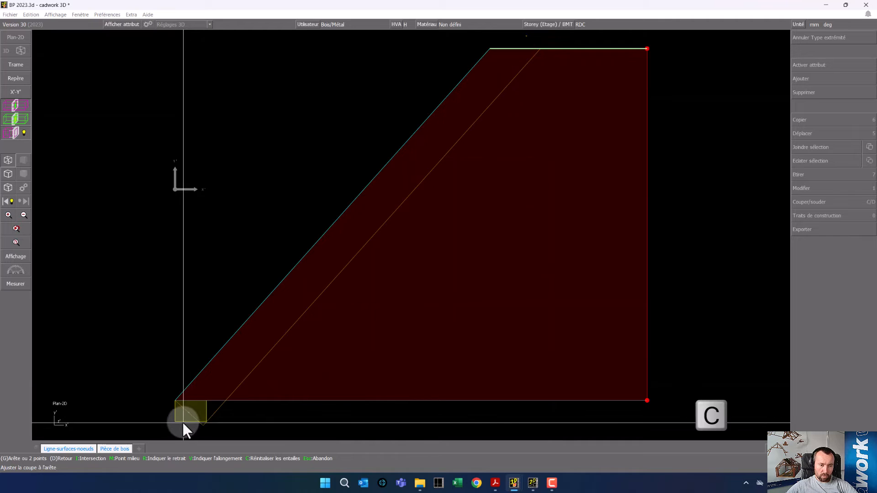
pyautogui.click(182, 421)
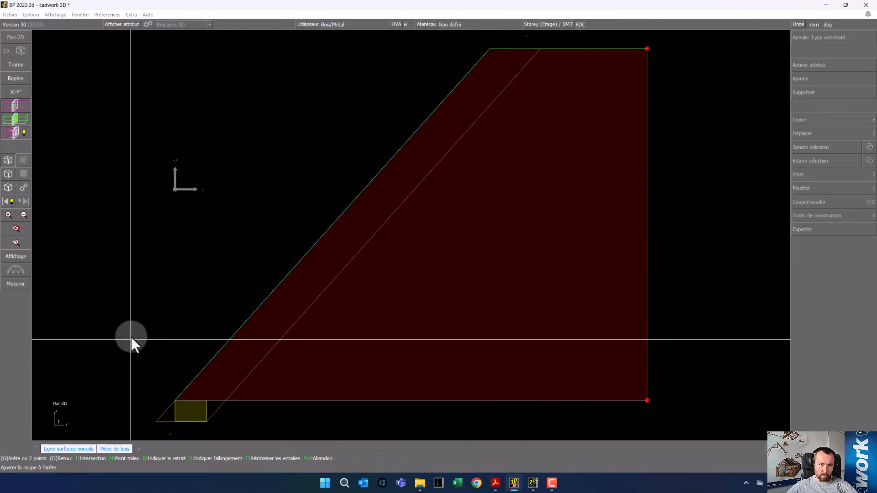
pyautogui.click(134, 327)
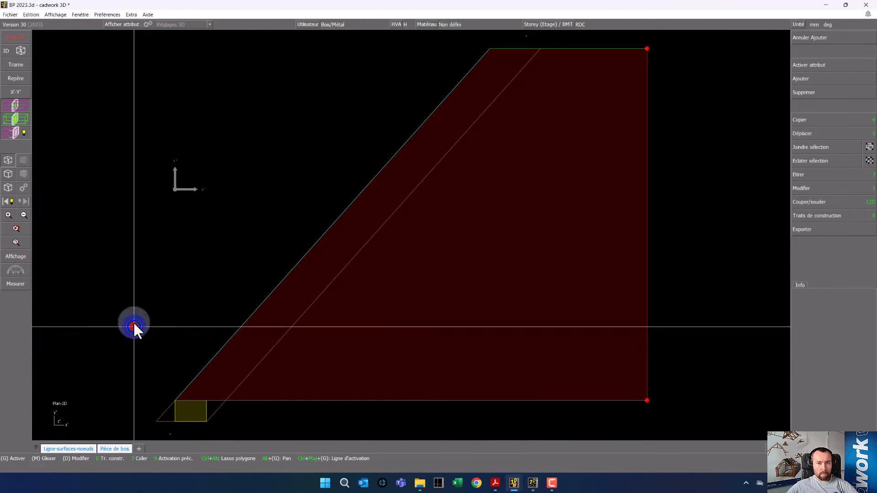
# Return to the 3D view and cut the hip rafter's foot along the wall plate's side face and underside.
pyautogui.click(21, 50)
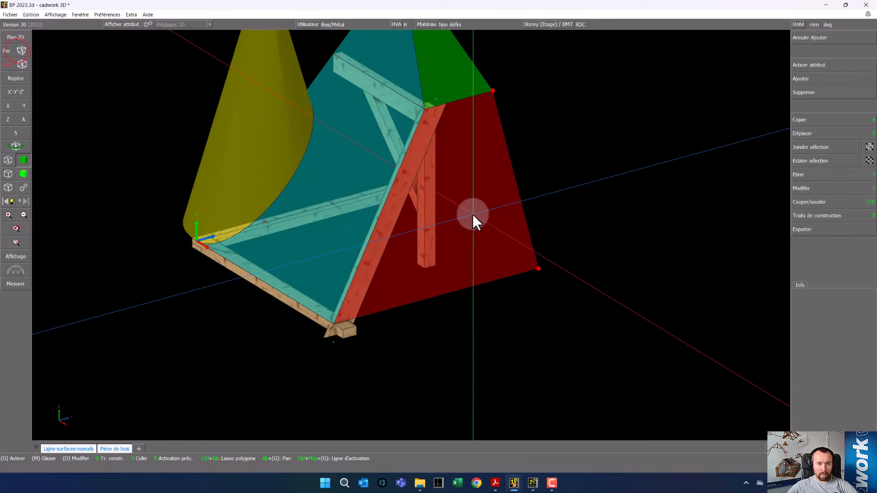
pyautogui.scroll(5, 402, 256)
pyautogui.moveTo(407, 245)
pyautogui.mouseDown(button='middle')
pyautogui.moveTo(416, 231)
pyautogui.moveTo(382, 238)
pyautogui.moveTo(443, 234)
pyautogui.moveTo(411, 239)
pyautogui.mouseUp(button='middle')
pyautogui.scroll(5, 338, 251)
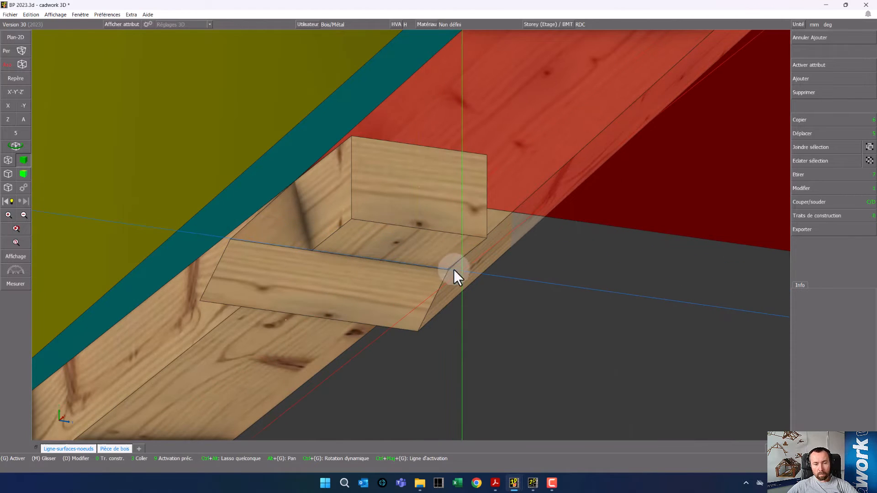
pyautogui.click(257, 232)
pyautogui.click(292, 267)
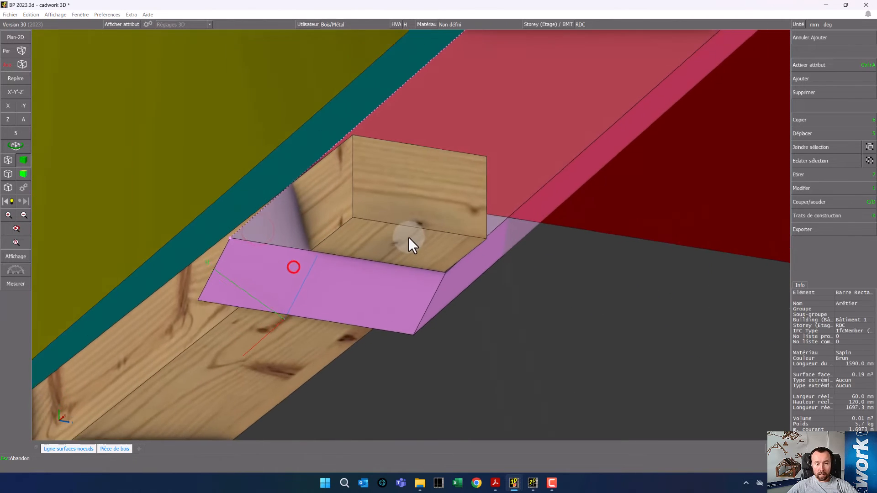
pyautogui.moveTo(410, 238); pyautogui.dragTo(417, 234, button='middle')
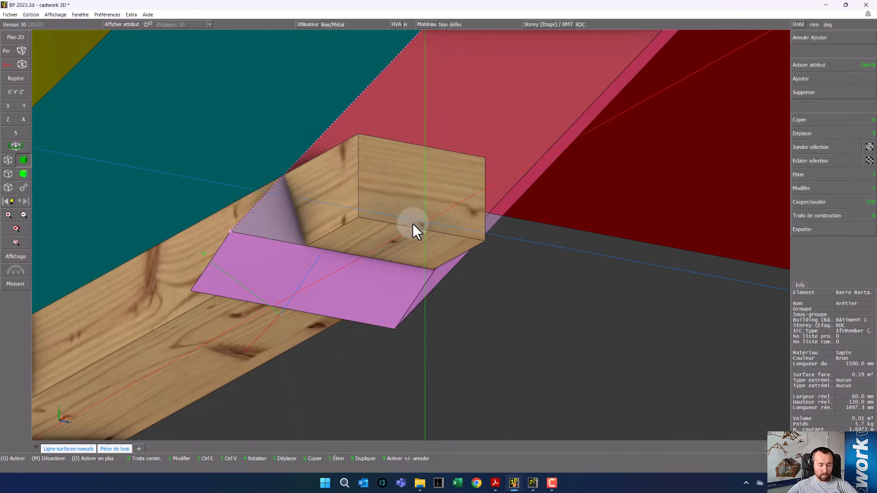
pyautogui.press('c')
pyautogui.click(335, 197)
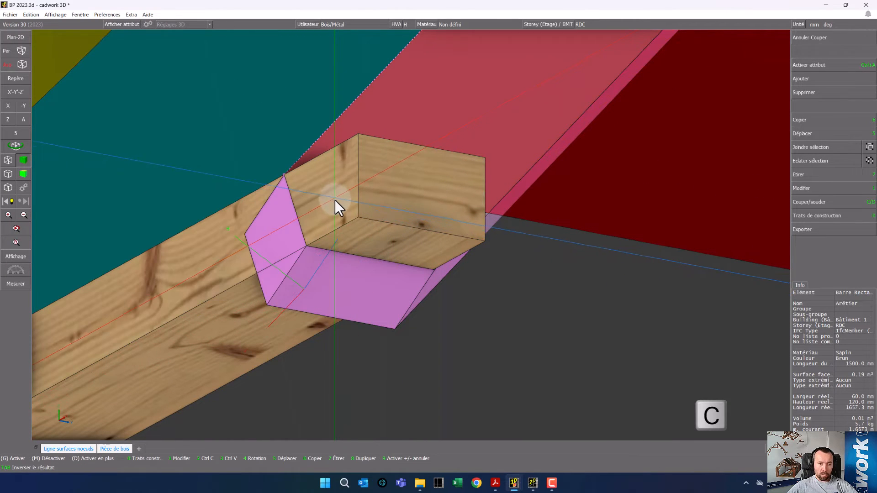
pyautogui.click(364, 240)
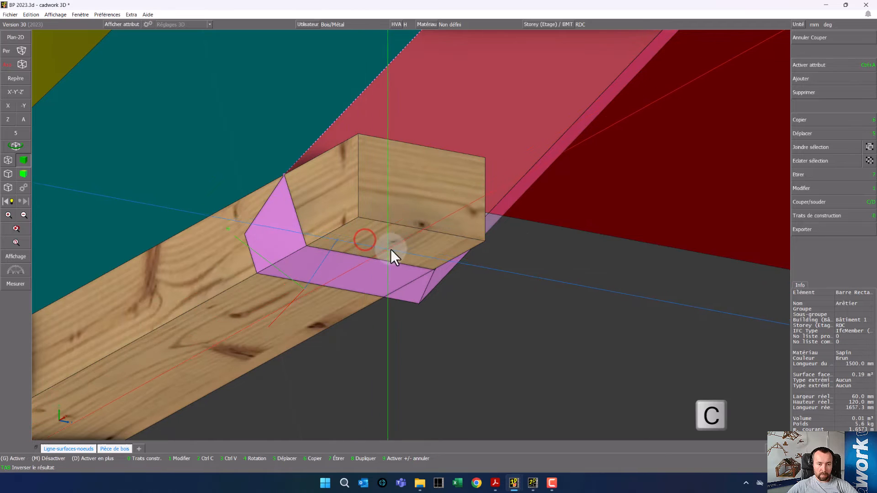
# Notch the foot of the hip rafter around the wall plate.
pyautogui.click(383, 220)
pyautogui.press('c')
pyautogui.press('w')
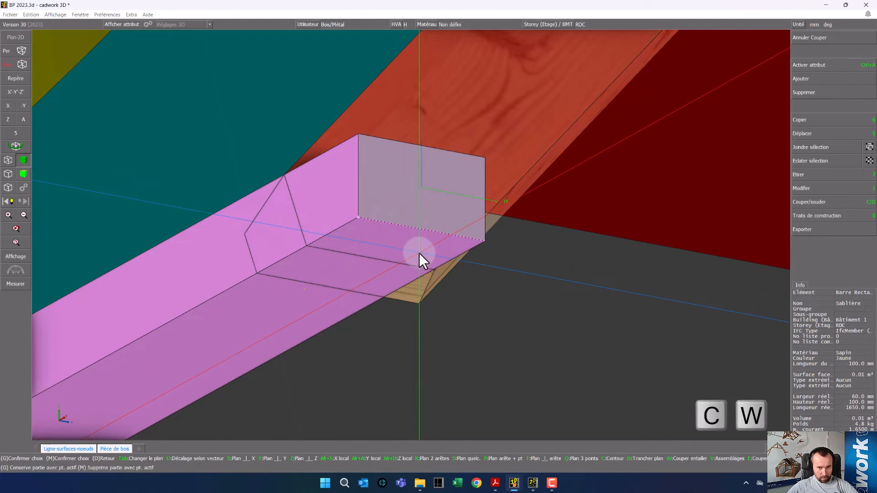
pyautogui.click(427, 288)
pyautogui.moveTo(427, 287)
pyautogui.mouseDown(button='middle')
pyautogui.moveTo(374, 231)
pyautogui.moveTo(407, 235)
pyautogui.moveTo(423, 286)
pyautogui.mouseUp(button='middle')
pyautogui.scroll(-5, 412, 237)
# Hide the red roof surface Versant B.
pyautogui.click(413, 235)
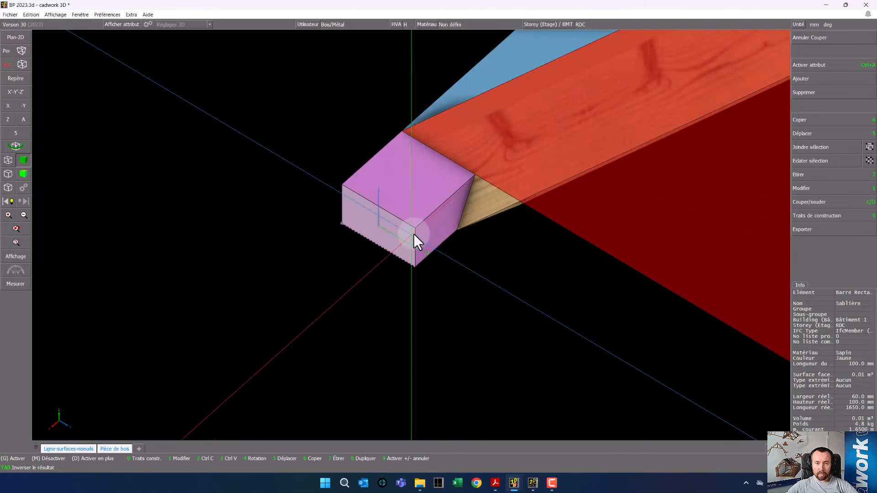
pyautogui.scroll(-3, 413, 234)
pyautogui.click(621, 218)
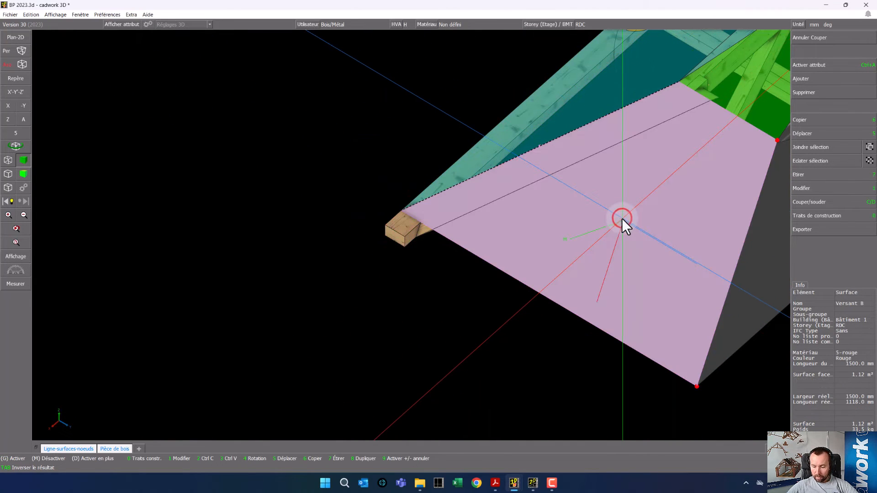
pyautogui.middleClick(621, 218)
# Cut the hip rafter's upper end along the outer face of the post.
pyautogui.scroll(3, 722, 97)
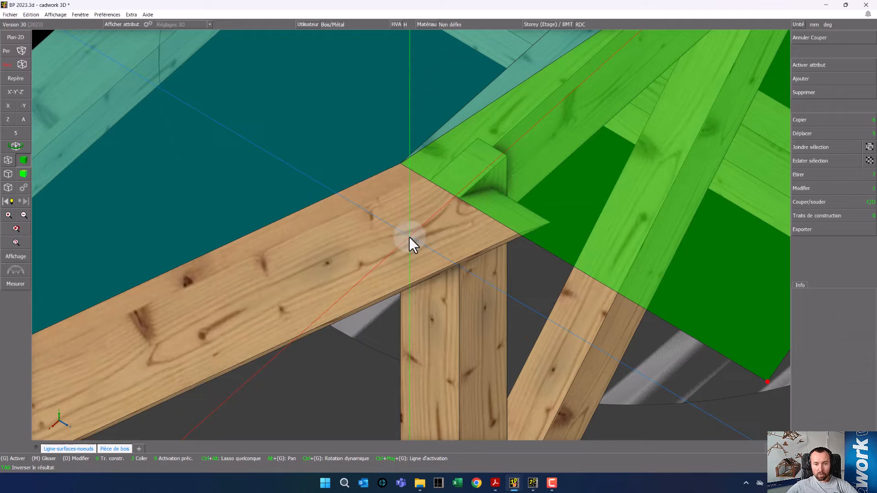
pyautogui.click(381, 205)
pyautogui.moveTo(401, 239); pyautogui.dragTo(411, 234, button='middle')
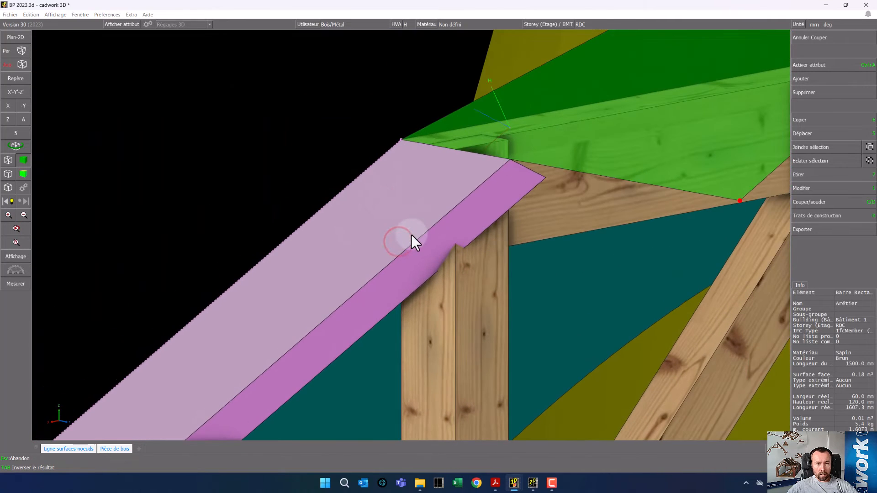
pyautogui.press('c')
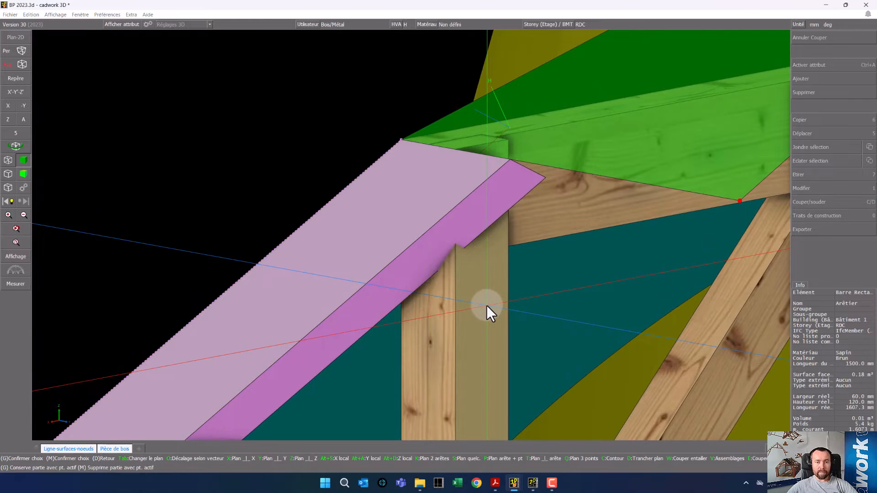
pyautogui.click(485, 304)
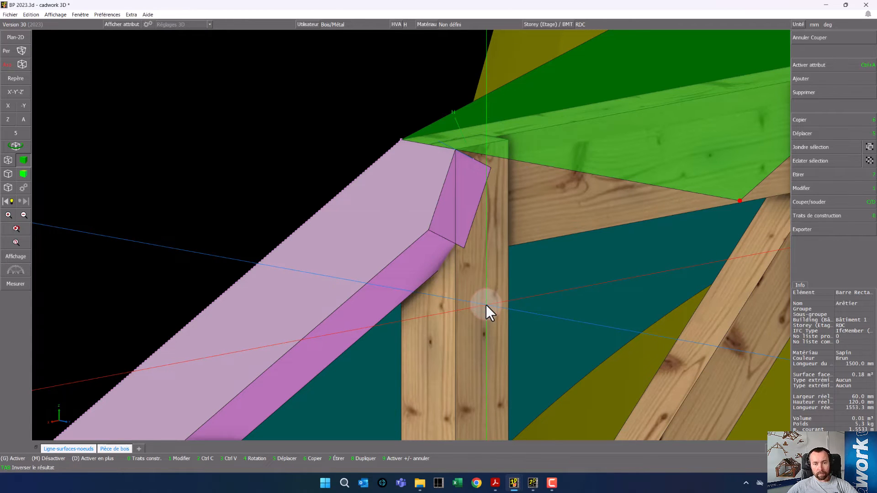
# Notch the hip rafter's upper end against the post and purlin, using these two as the hard elements.
pyautogui.click(485, 306)
pyautogui.click(529, 212)
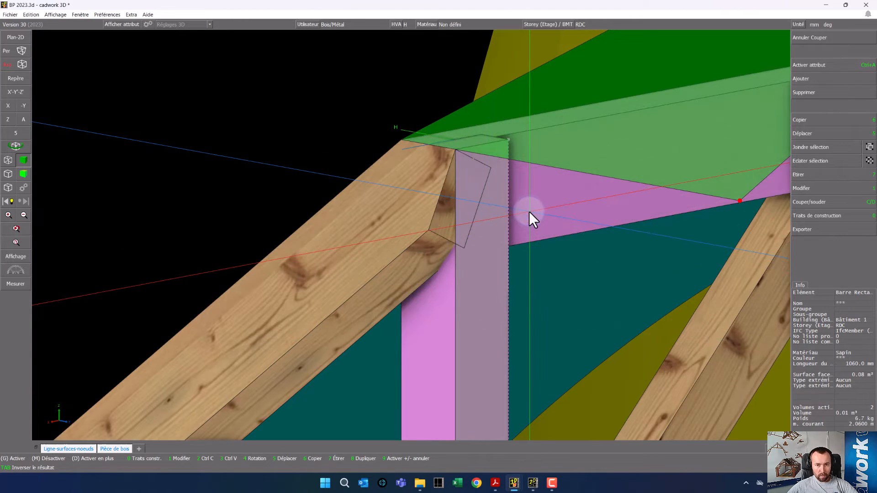
pyautogui.press('c')
pyautogui.press('d')
pyautogui.click(373, 246)
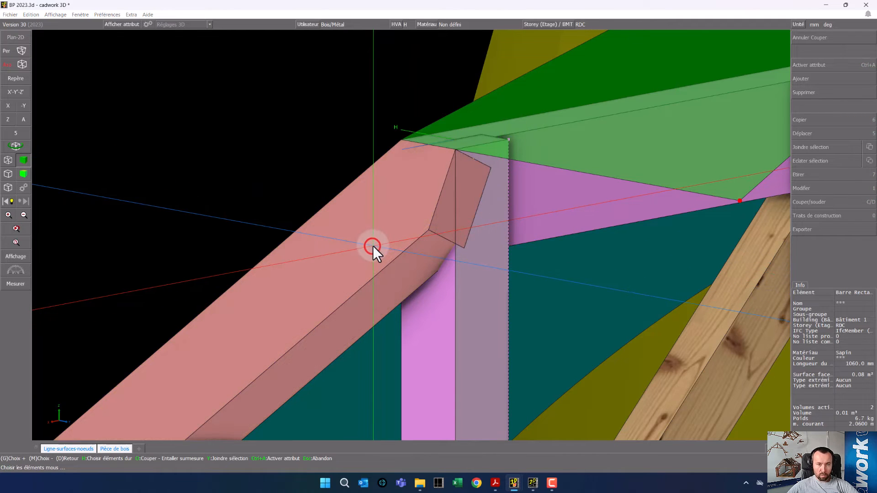
pyautogui.rightClick(373, 246)
# Examine the fitted hip rafter and the post's foot at the grey ground surface in 3D.
pyautogui.moveTo(332, 254); pyautogui.dragTo(410, 234)
pyautogui.scroll(-5, 411, 234)
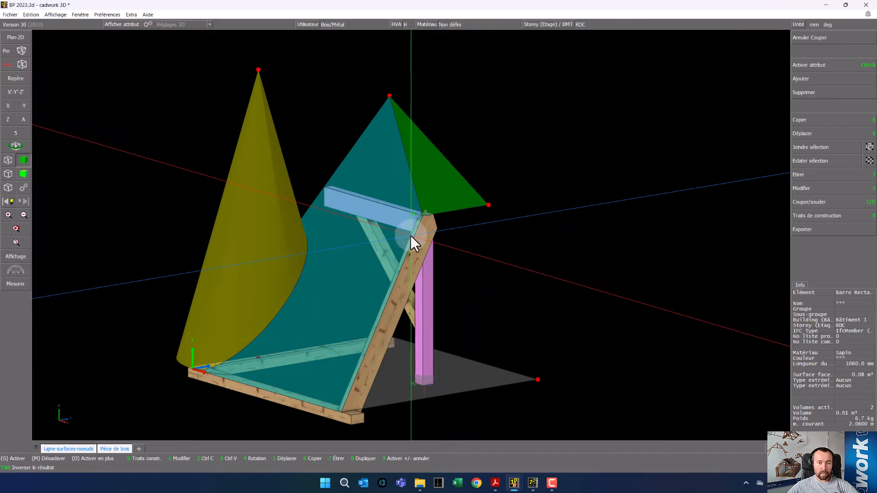
pyautogui.click(400, 302)
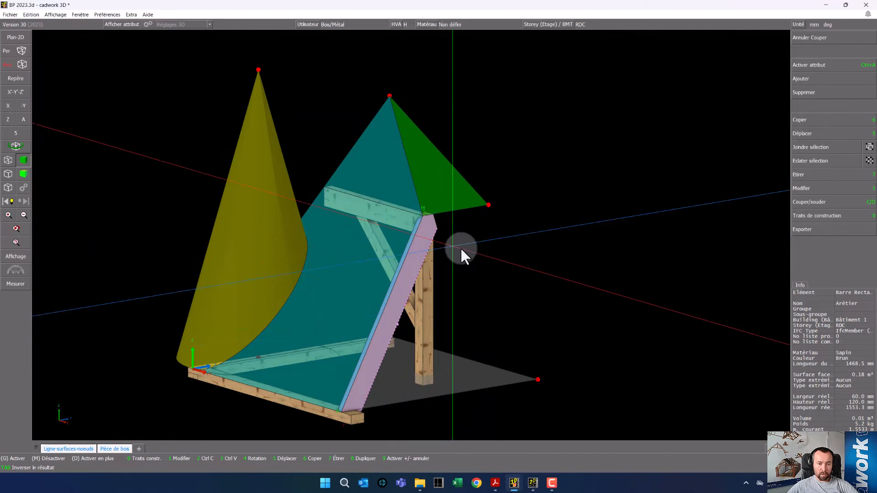
pyautogui.click(504, 282)
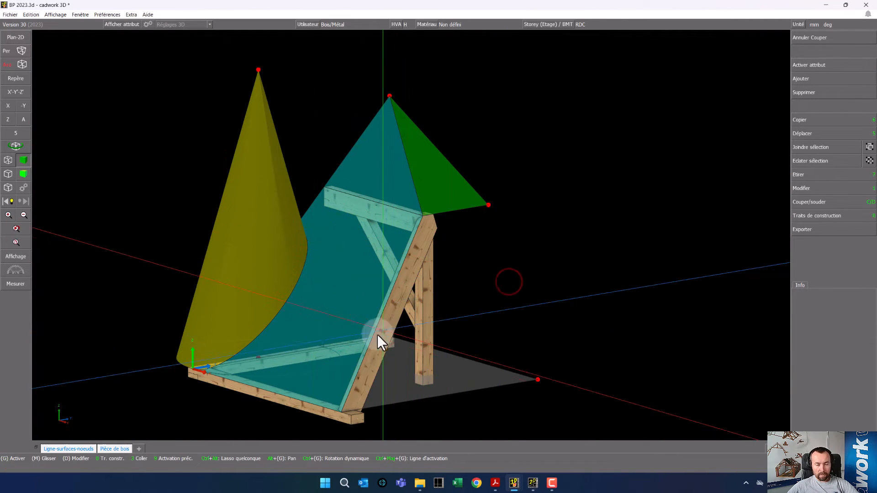
pyautogui.scroll(3, 377, 340)
pyautogui.moveTo(460, 238); pyautogui.dragTo(411, 235)
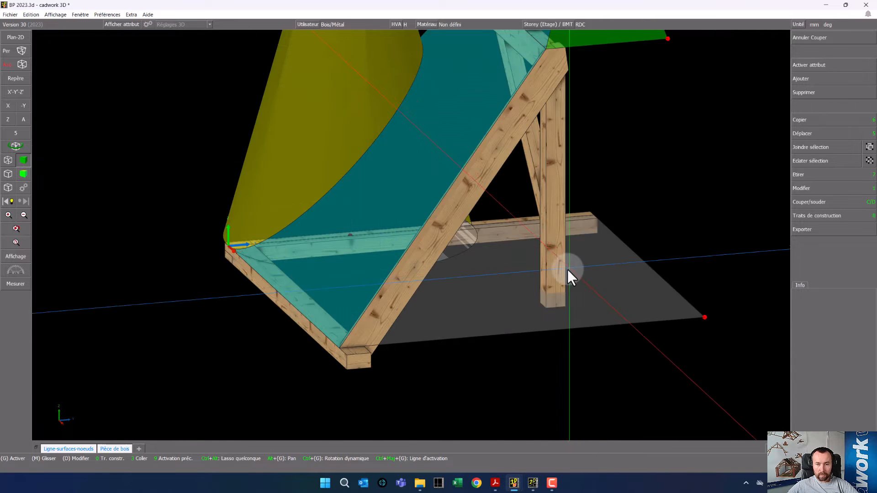
pyautogui.scroll(3, 559, 275)
pyautogui.moveTo(559, 275); pyautogui.dragTo(420, 184, button='middle')
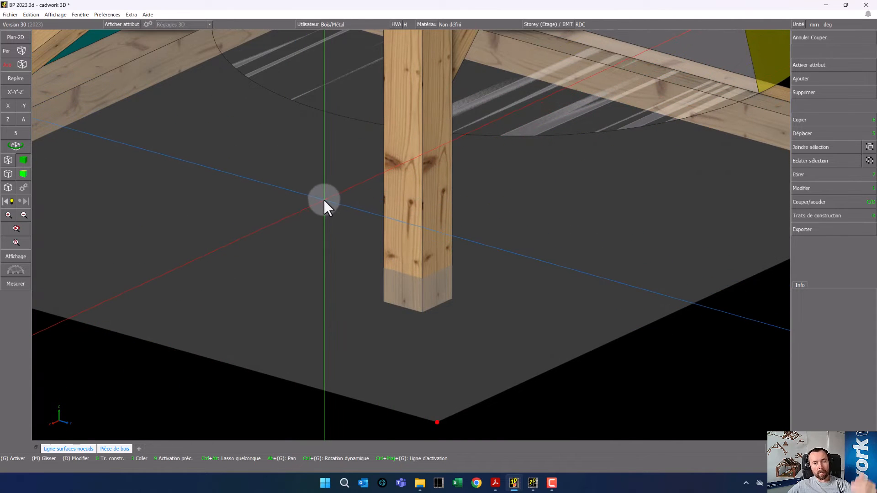
pyautogui.scroll(-5, 411, 234)
pyautogui.keyDown('ctrl'); pyautogui.moveTo(368, 230); pyautogui.dragTo(410, 235); pyautogui.keyUp('ctrl')
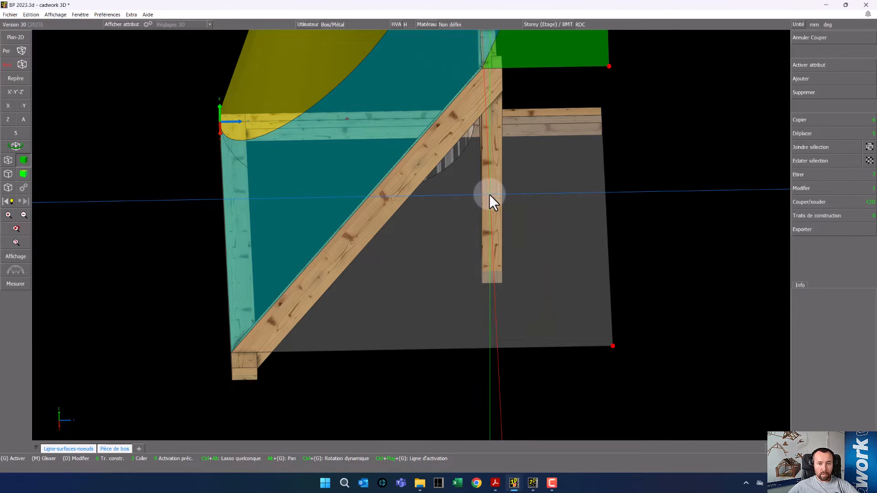
pyautogui.moveTo(490, 196)
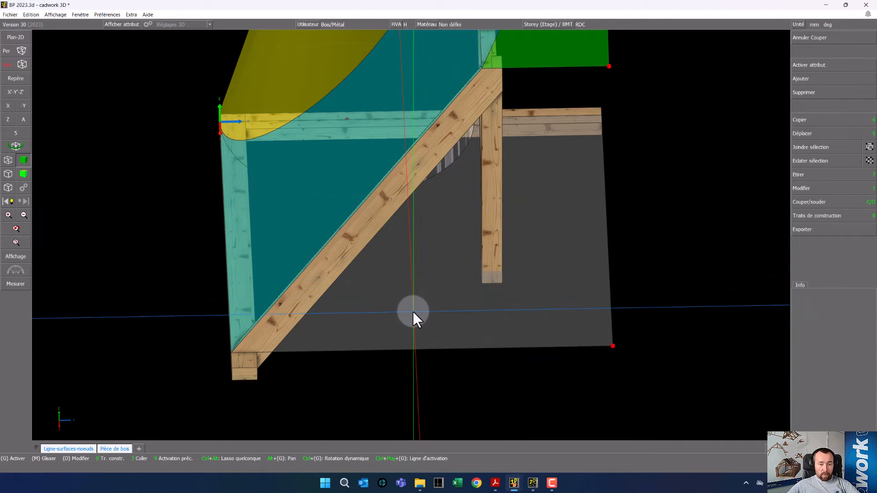
# Set a 2D working plane on the grey ground surface and frame the hip rafter's foot in plan.
pyautogui.click(412, 311)
pyautogui.rightClick(322, 272)
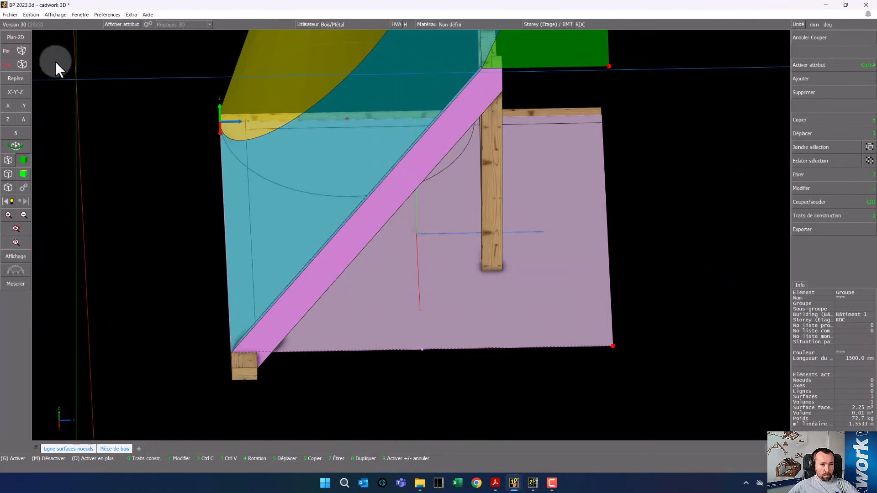
pyautogui.click(10, 35)
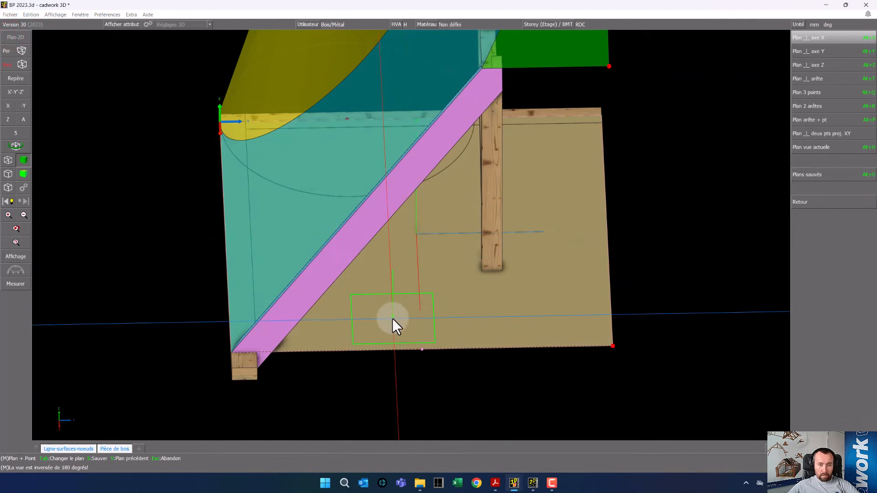
pyautogui.middleClick(393, 319)
pyautogui.middleClick(695, 258)
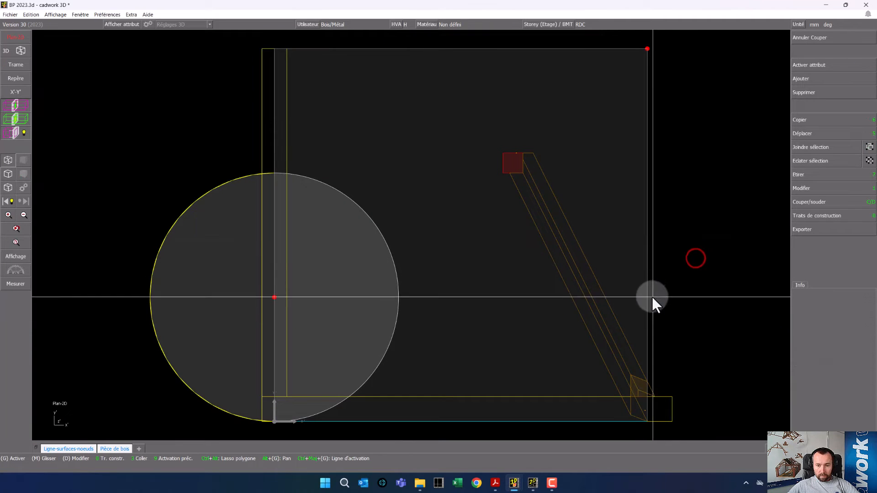
pyautogui.middleClick(631, 300)
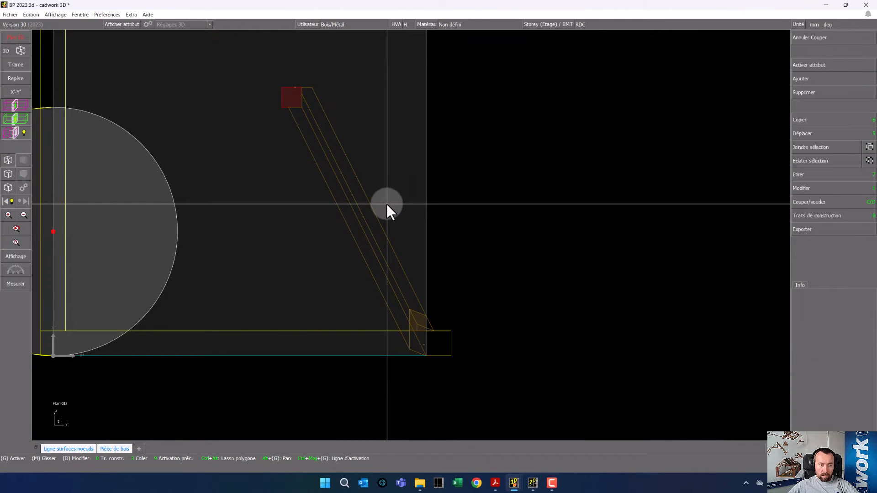
pyautogui.click(417, 341)
pyautogui.click(482, 307)
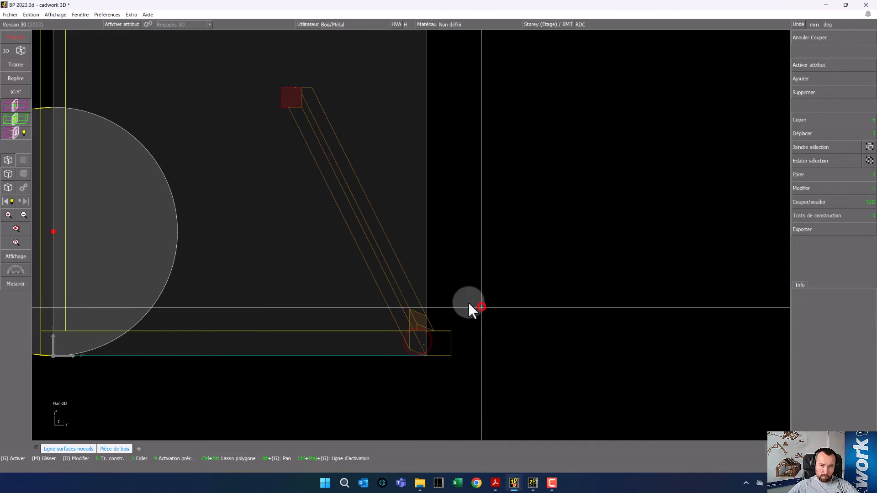
# Show the plan with hidden lines removed and set new elements to the V front position.
pyautogui.click(8, 174)
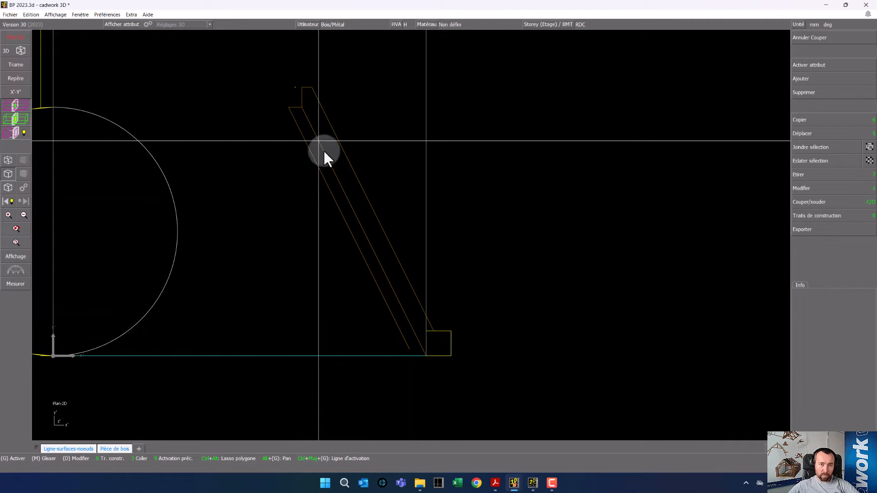
pyautogui.click(394, 24)
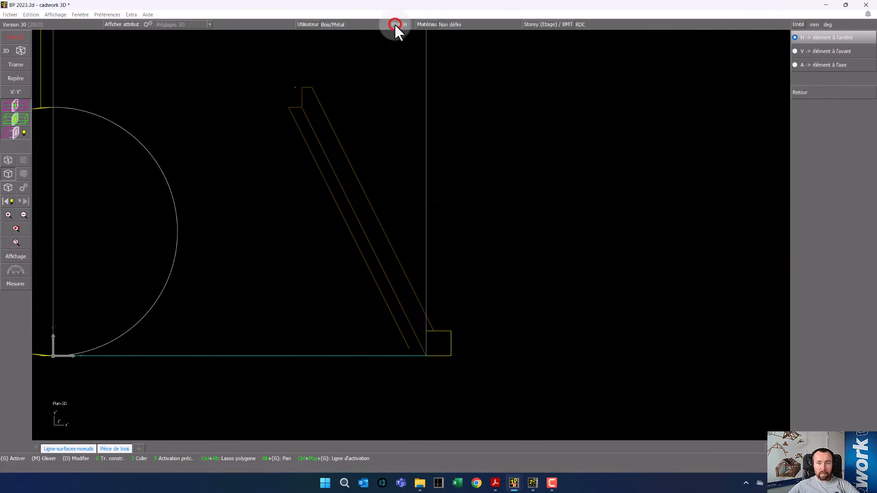
pyautogui.click(825, 50)
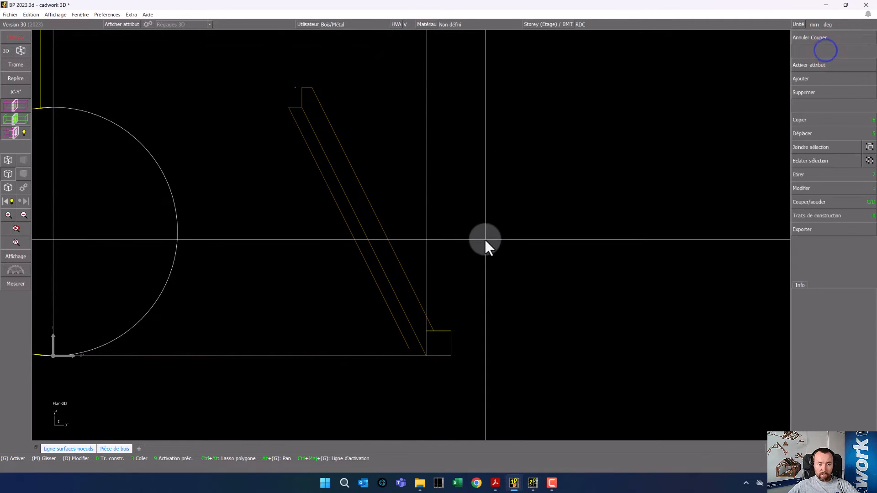
# Create a grey surface named Vitrage, 1000 mm deep, along the hip rafter's centre line from its foot to its upper end.
pyautogui.press('f')
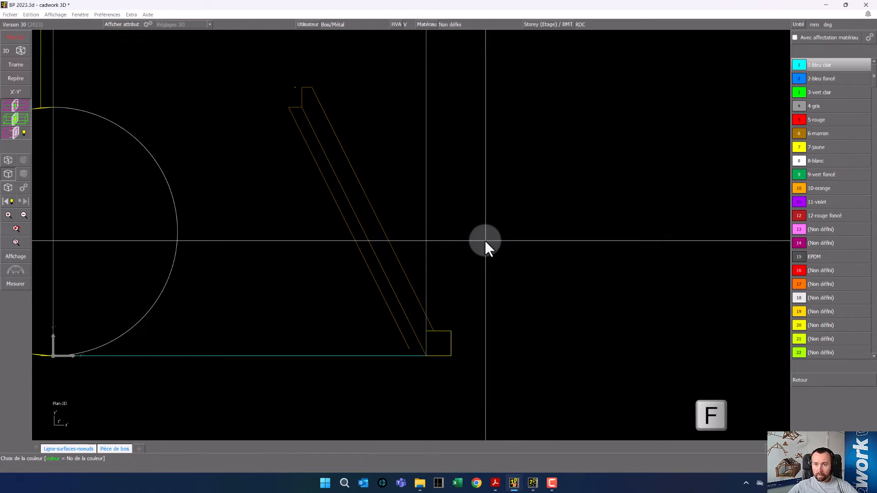
pyautogui.click(825, 105)
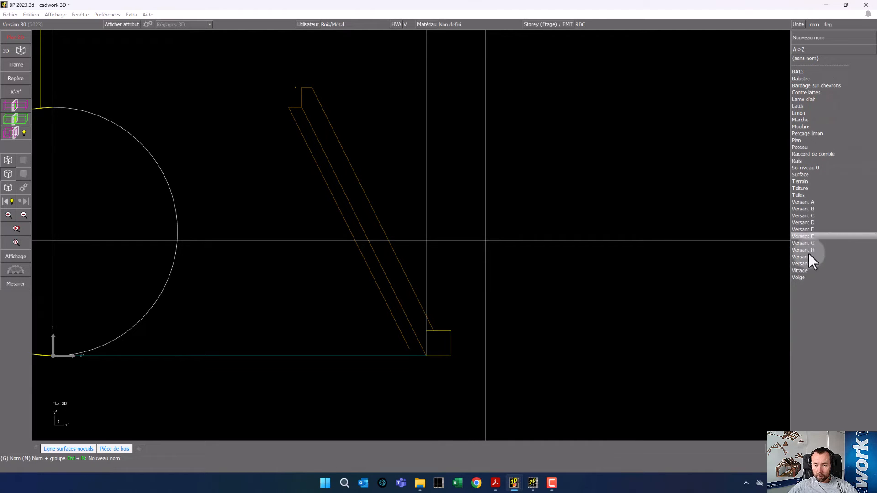
pyautogui.click(809, 271)
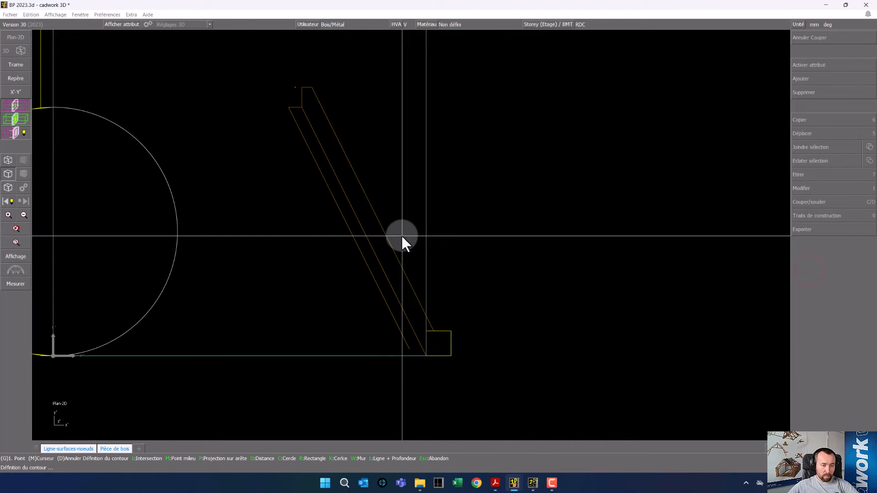
pyautogui.press('l')
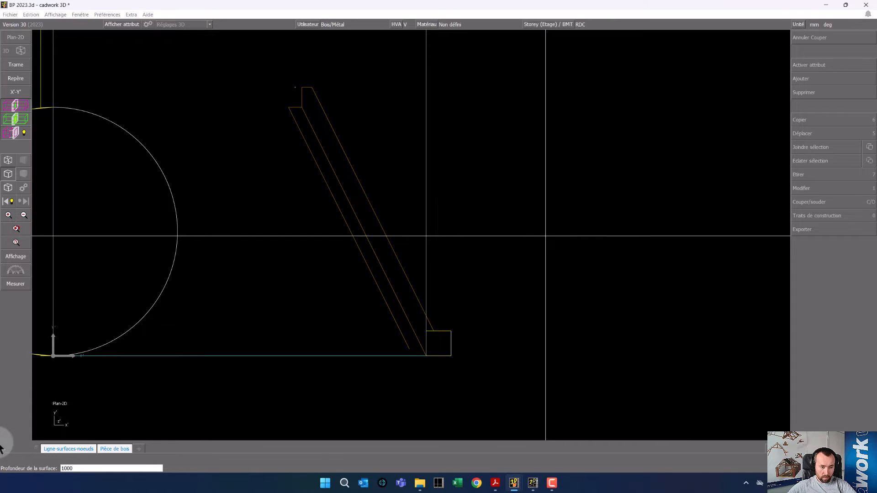
pyautogui.press('Return')
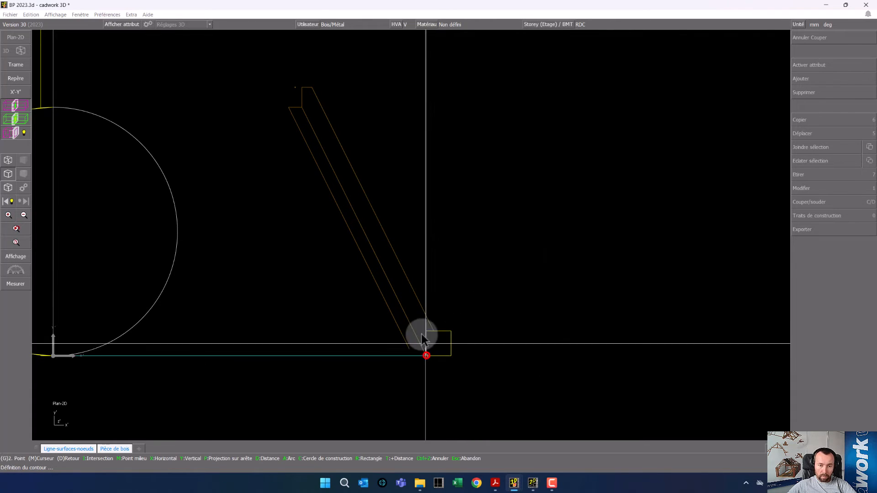
pyautogui.click(302, 107)
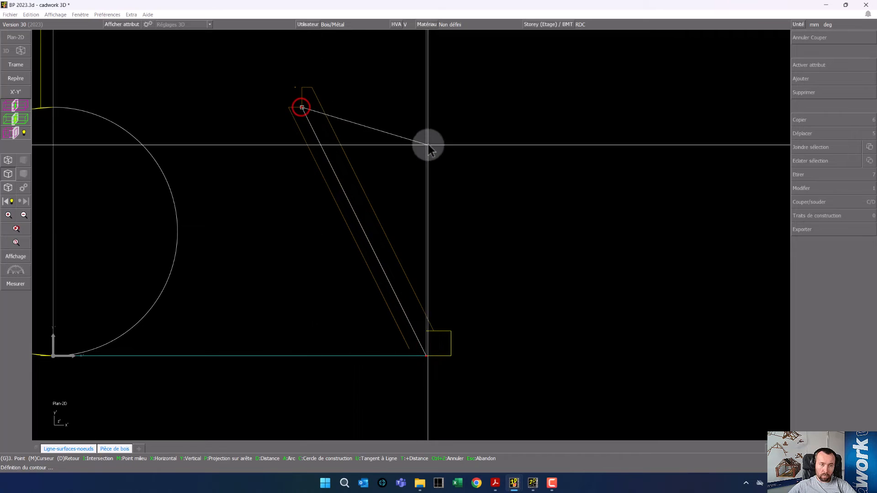
pyautogui.rightClick(492, 189)
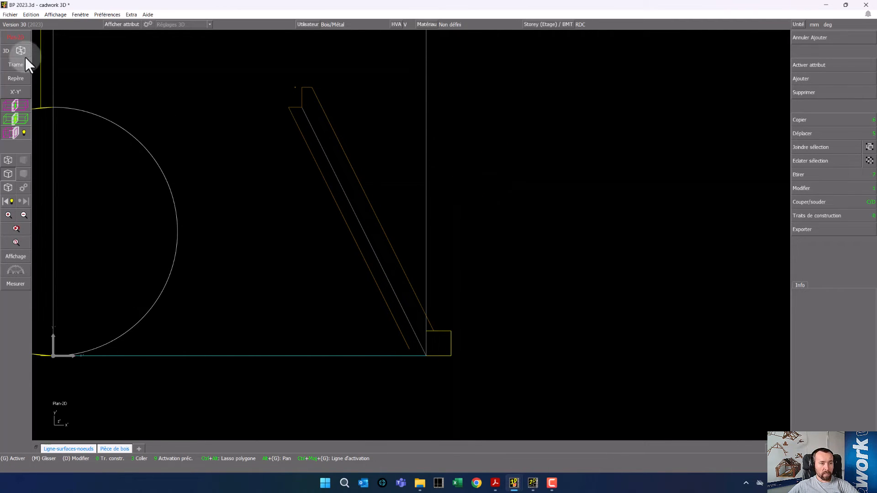
# Return to 3D and set a 2D working plane on the new vertical Vitrage surface through the hip rafter.
pyautogui.click(13, 51)
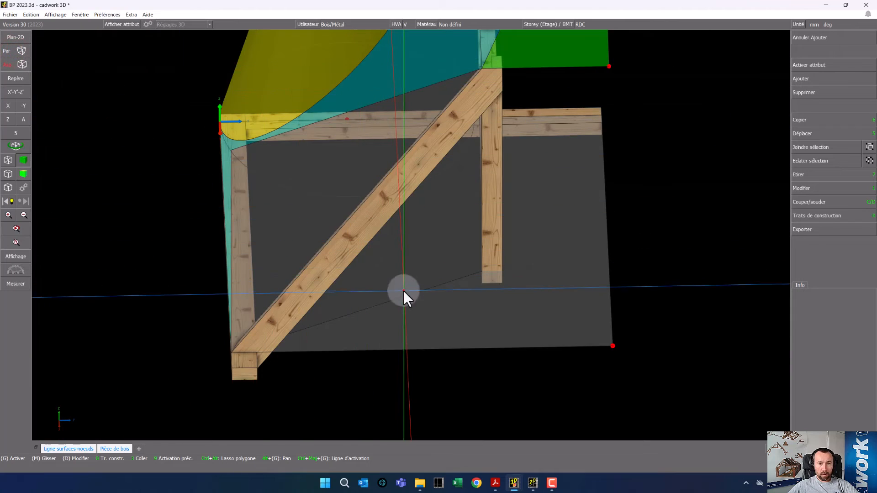
pyautogui.moveTo(403, 290)
pyautogui.mouseDown(button='middle')
pyautogui.moveTo(402, 234)
pyautogui.moveTo(393, 241)
pyautogui.moveTo(442, 230)
pyautogui.moveTo(412, 246)
pyautogui.mouseUp(button='middle')
pyautogui.click(315, 169)
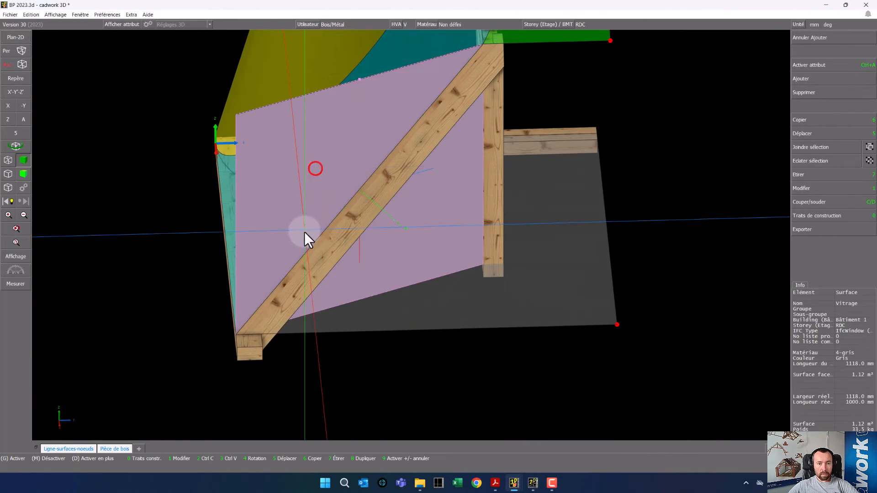
pyautogui.moveTo(304, 232); pyautogui.dragTo(395, 156, button='middle')
pyautogui.scroll(2, 413, 208)
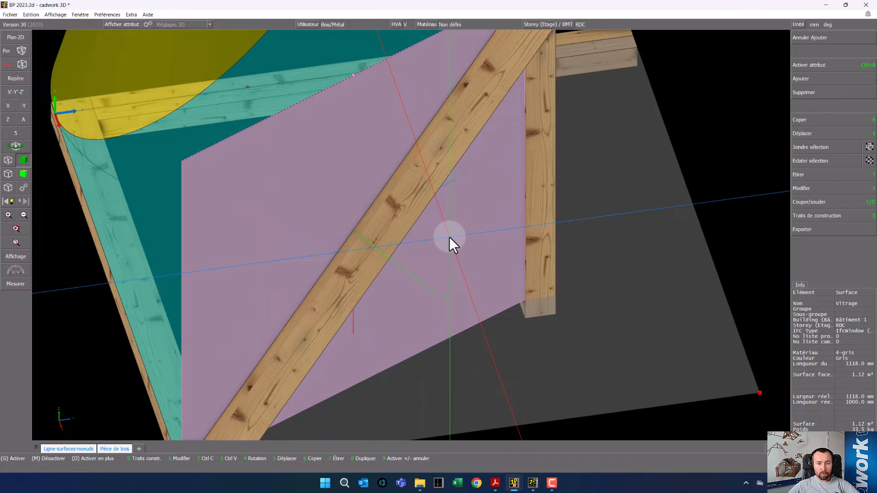
pyautogui.scroll(-2, 449, 237)
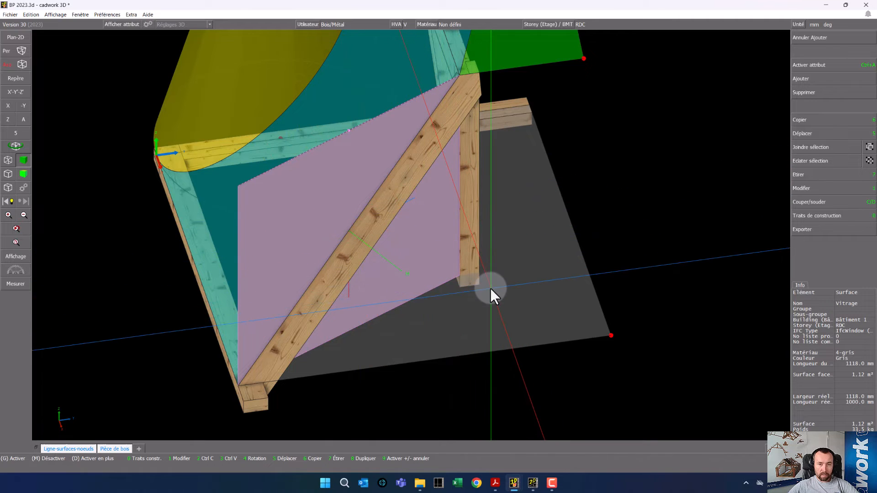
pyautogui.click(20, 36)
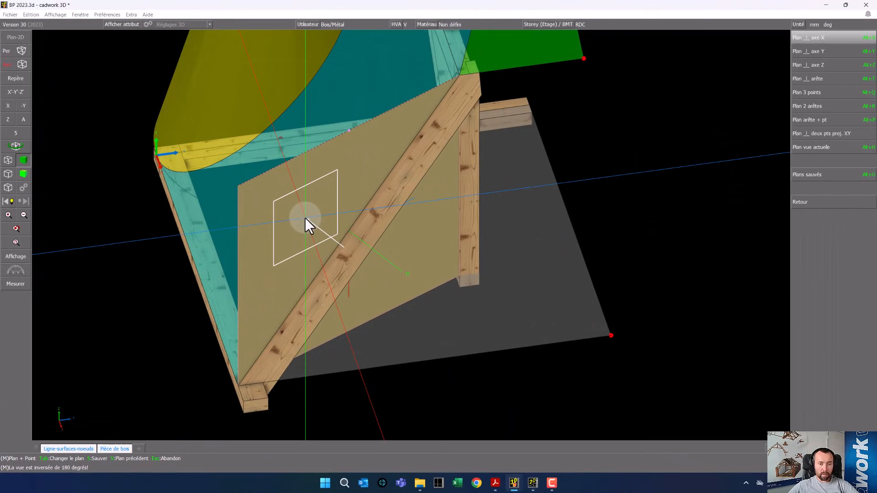
pyautogui.middleClick(305, 218)
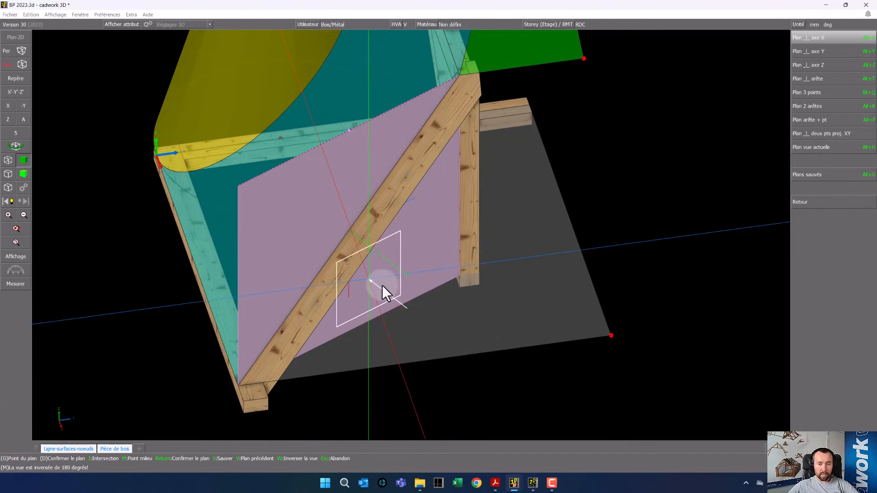
pyautogui.rightClick(479, 284)
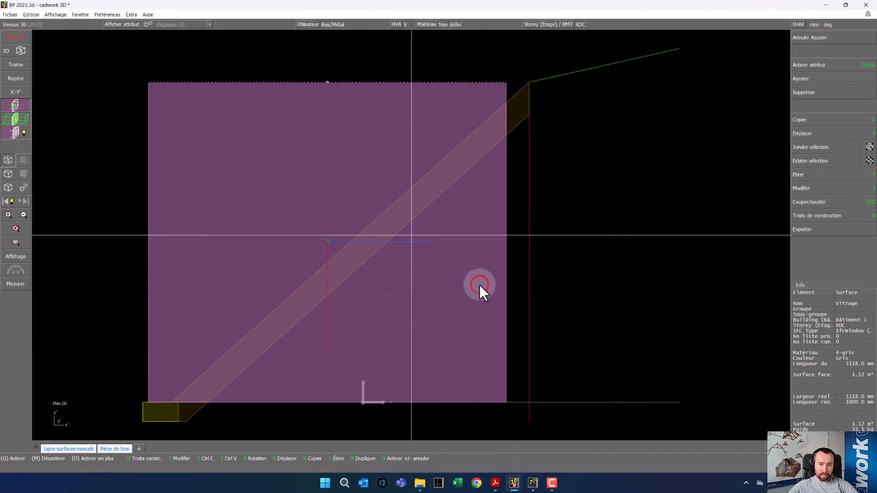
# Clear the selection and set new elements to the H rear position.
pyautogui.click(572, 266)
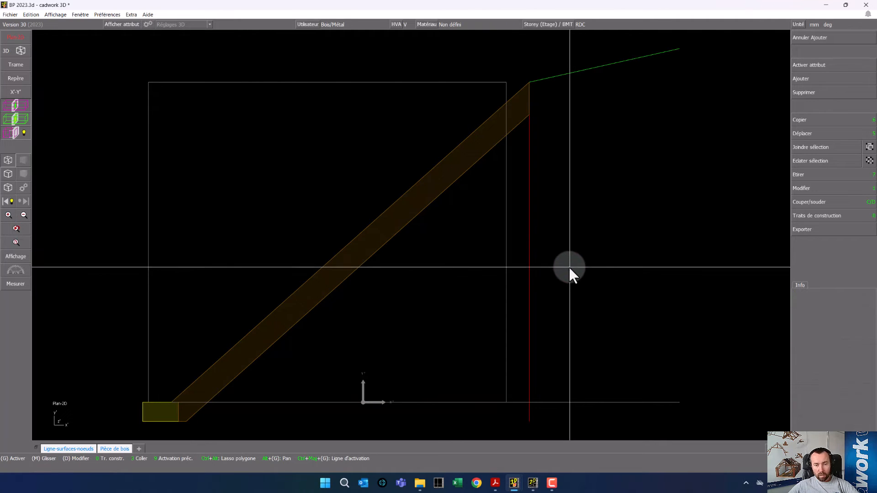
pyautogui.click(397, 24)
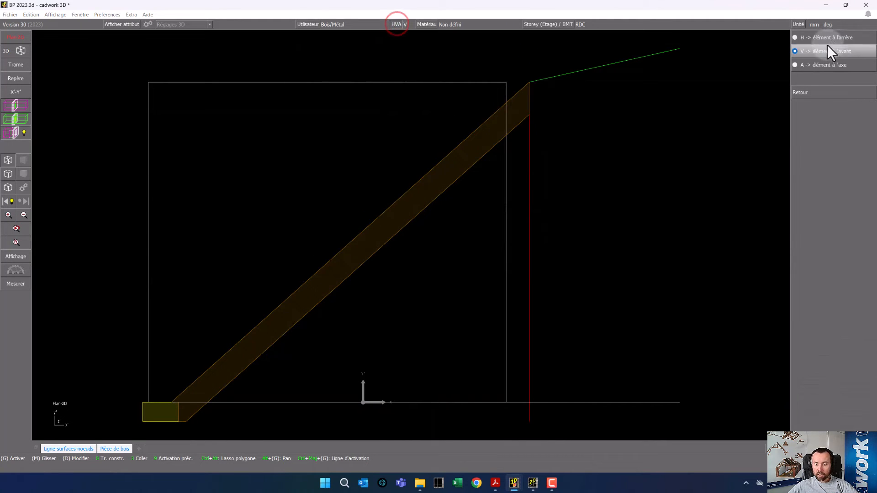
pyautogui.click(822, 38)
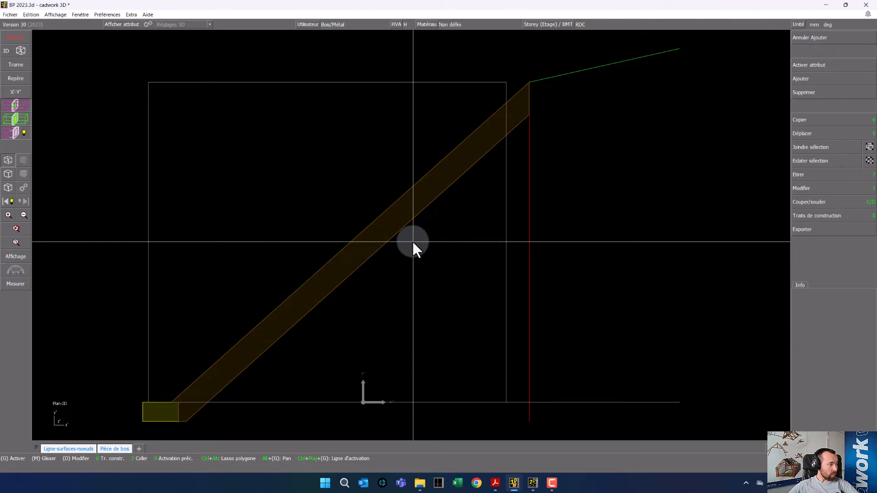
# Draw a construction line parallel to the underside of the timber at the hip rafter's foot, 90 mm above it.
pyautogui.moveTo(412, 240)
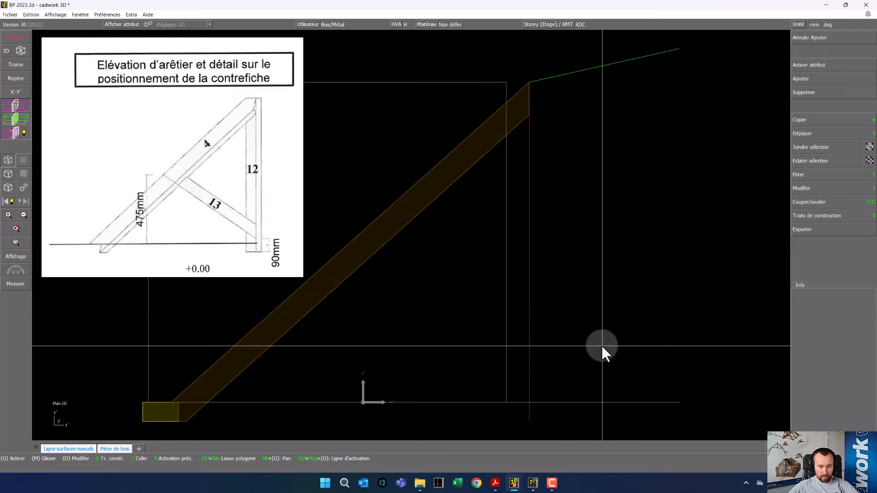
pyautogui.write('090')
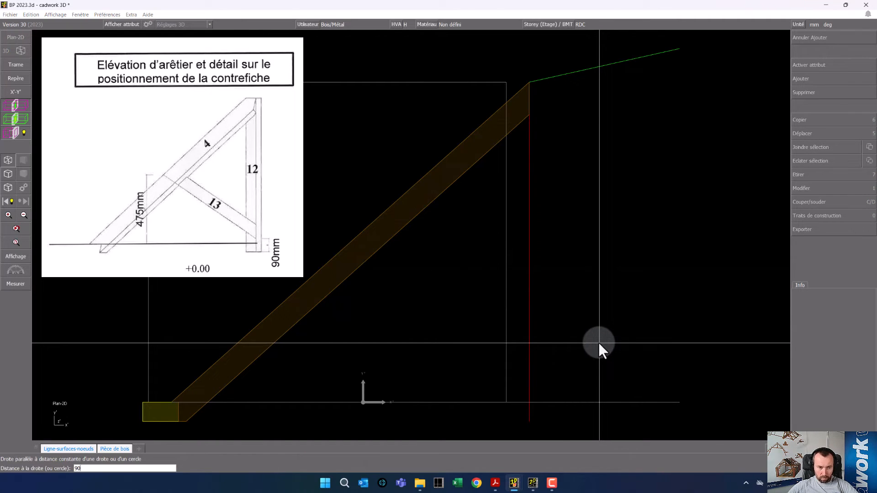
pyautogui.press('Return')
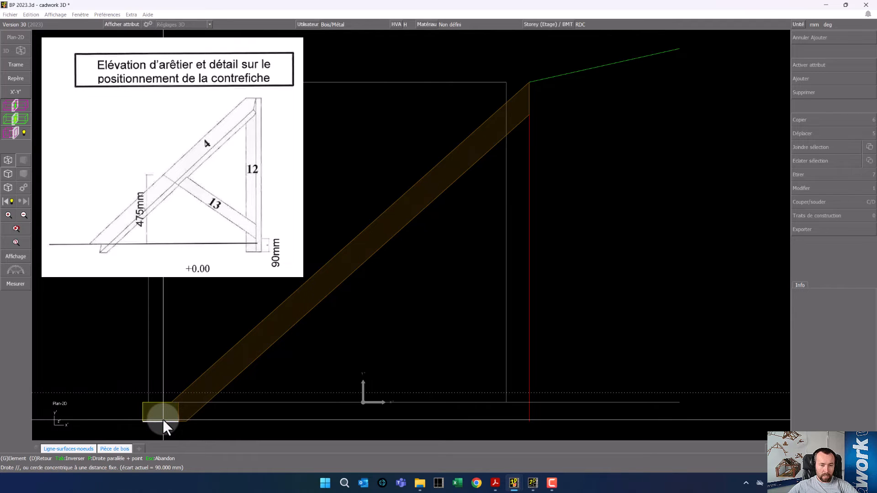
pyautogui.click(529, 393)
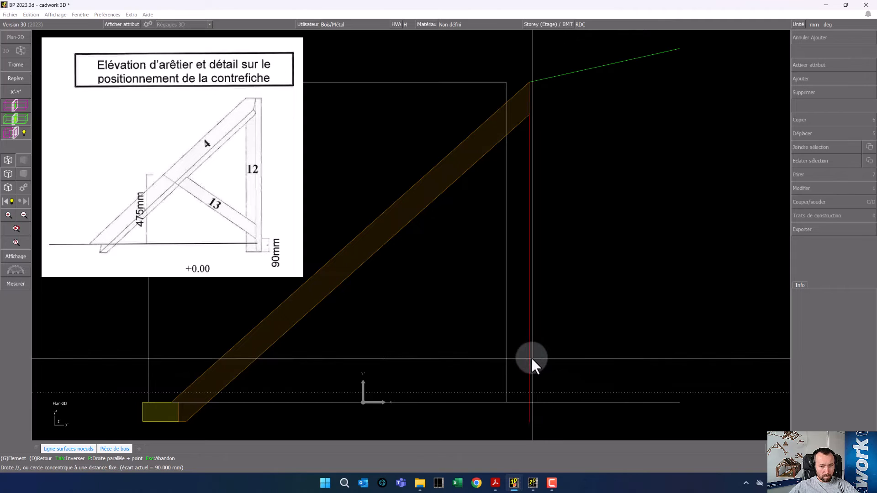
pyautogui.rightClick(583, 262)
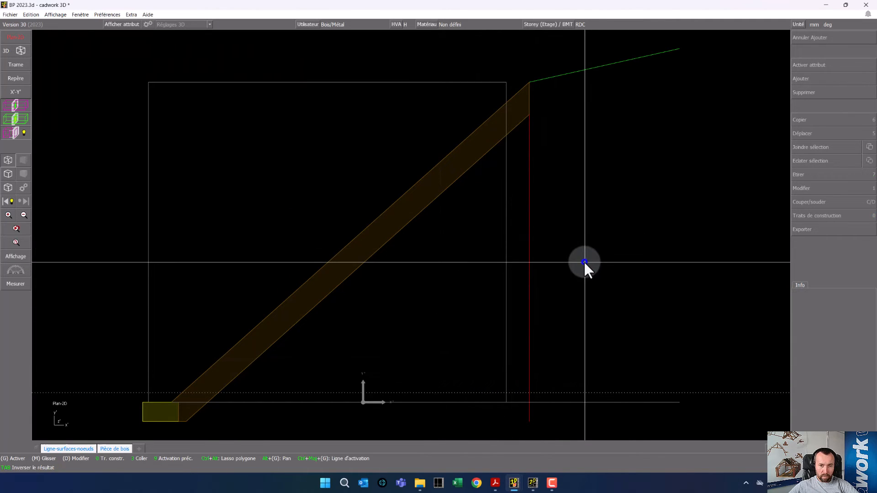
# Activate the hip rafter in 3D and reopen the 2D plane on the Vitrage surface to show the rafter's full outline.
pyautogui.click(12, 51)
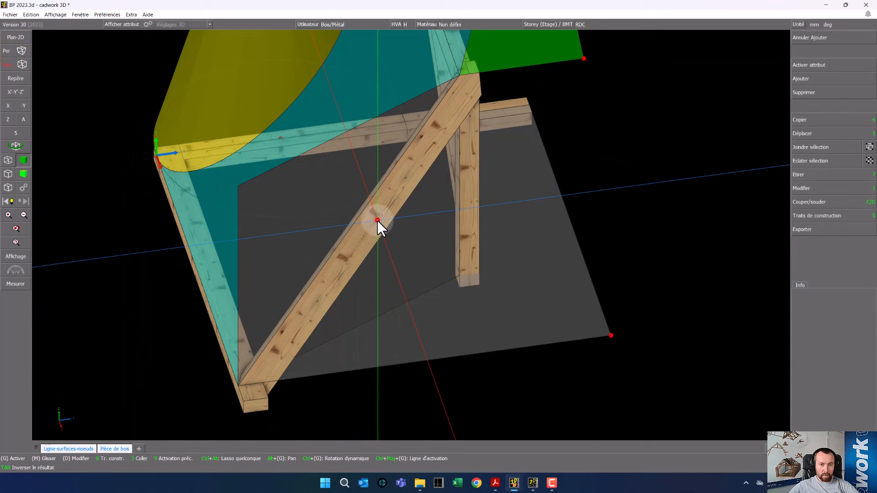
pyautogui.click(377, 221)
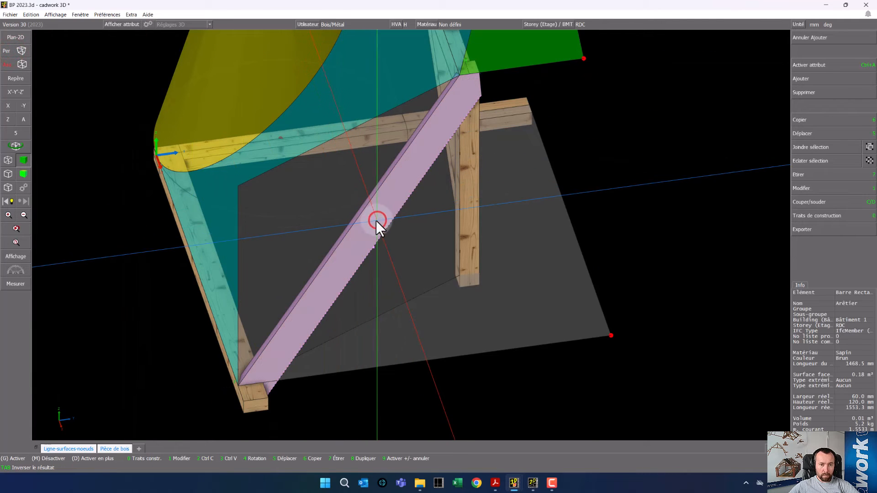
pyautogui.click(7, 37)
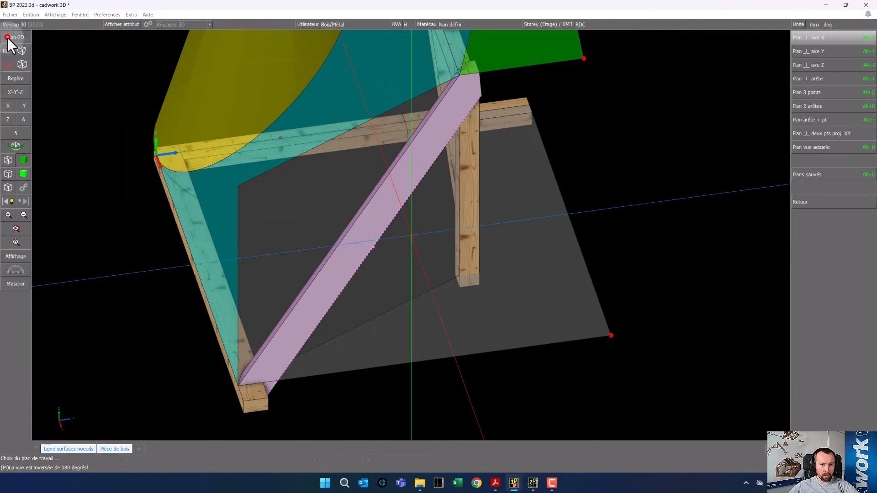
pyautogui.middleClick(411, 237)
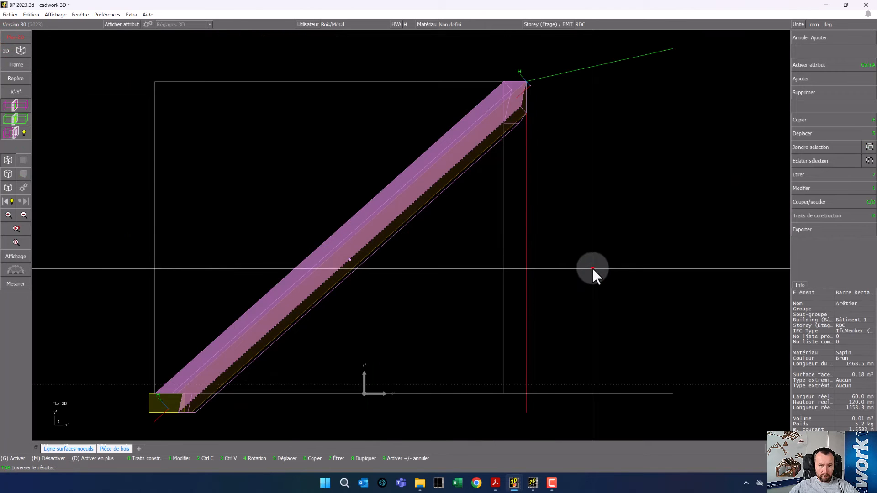
pyautogui.click(592, 267)
pyautogui.click(319, 246)
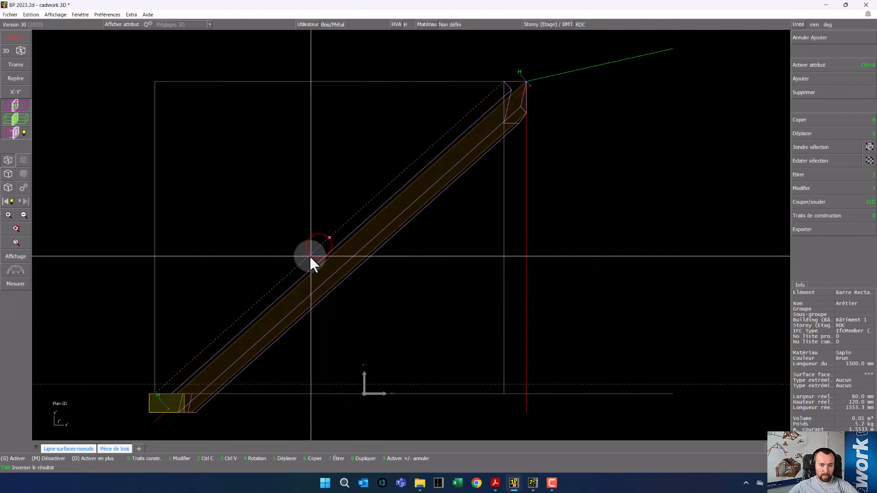
pyautogui.click(617, 281)
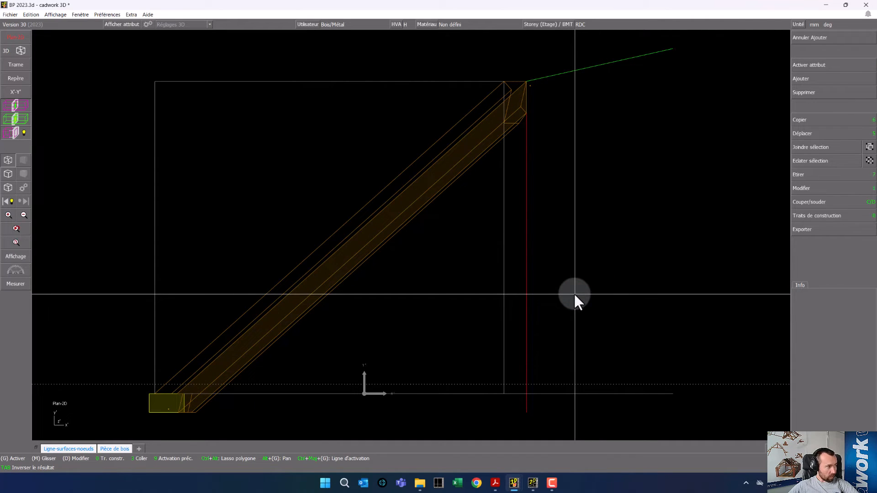
# Draw a construction line parallel to the ground line, 475 mm above it.
pyautogui.write('0')
pyautogui.write('475')
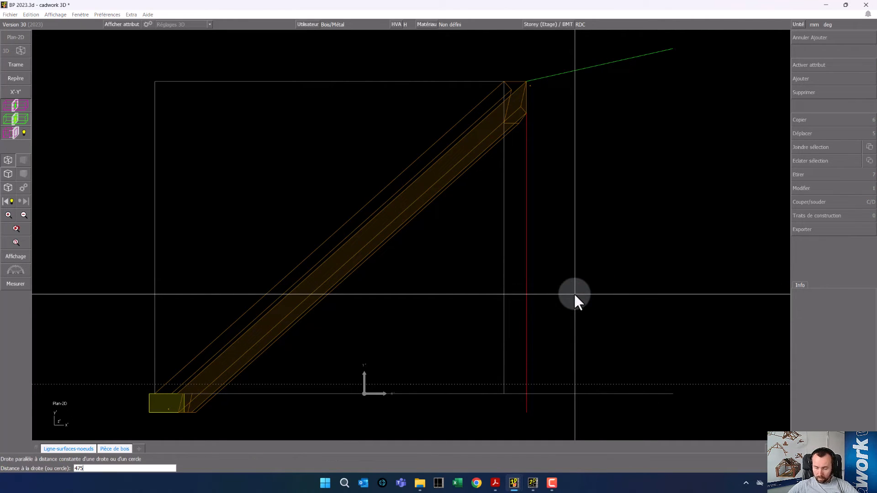
pyautogui.press('Return')
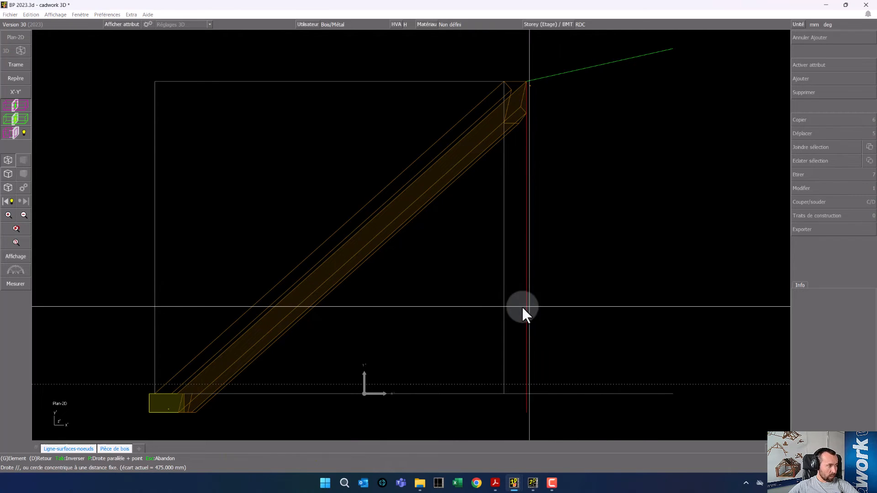
pyautogui.click(263, 391)
pyautogui.rightClick(554, 338)
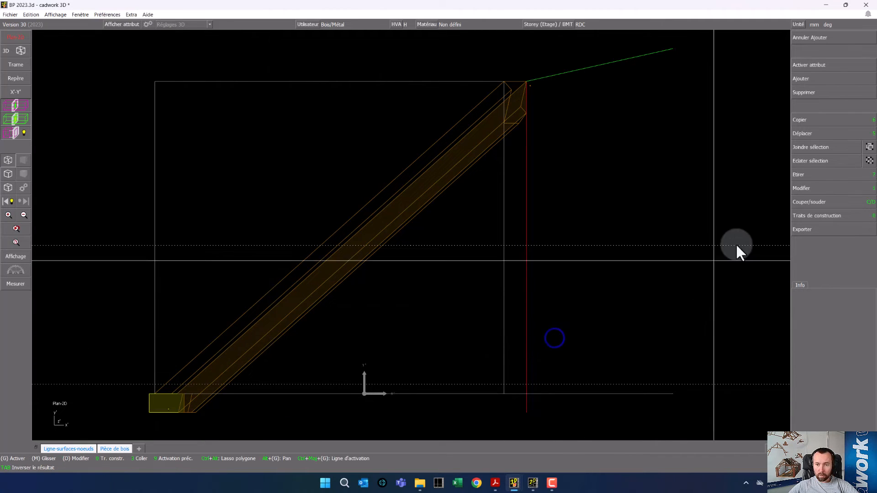
# Draw a construction line from where the 475 mm line meets the hip rafter's upper edge to where the 90 mm line meets the post line.
pyautogui.click(815, 215)
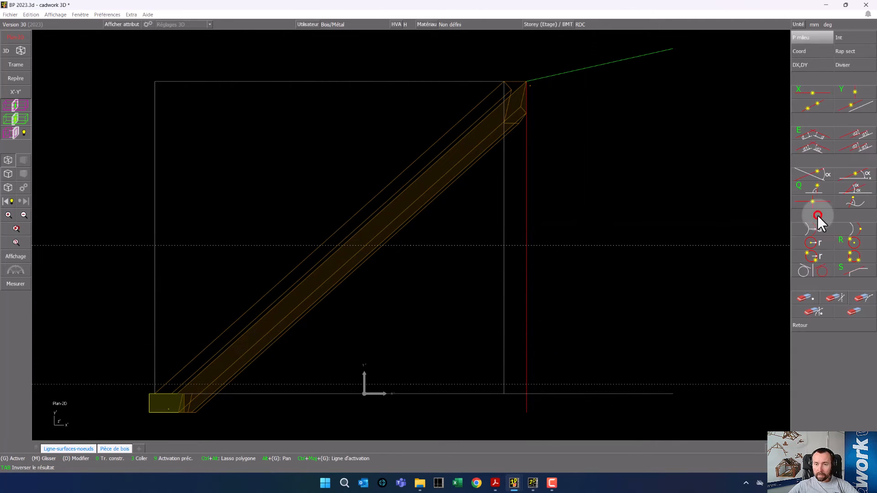
pyautogui.click(811, 105)
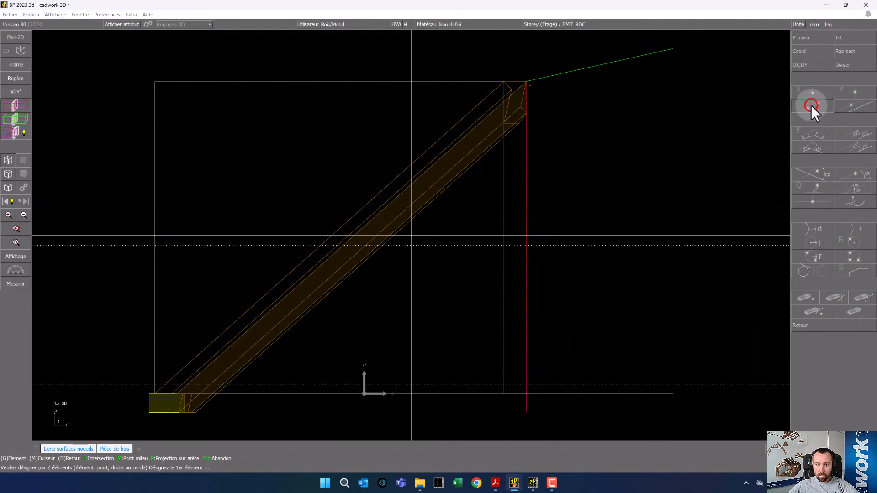
pyautogui.click(318, 245)
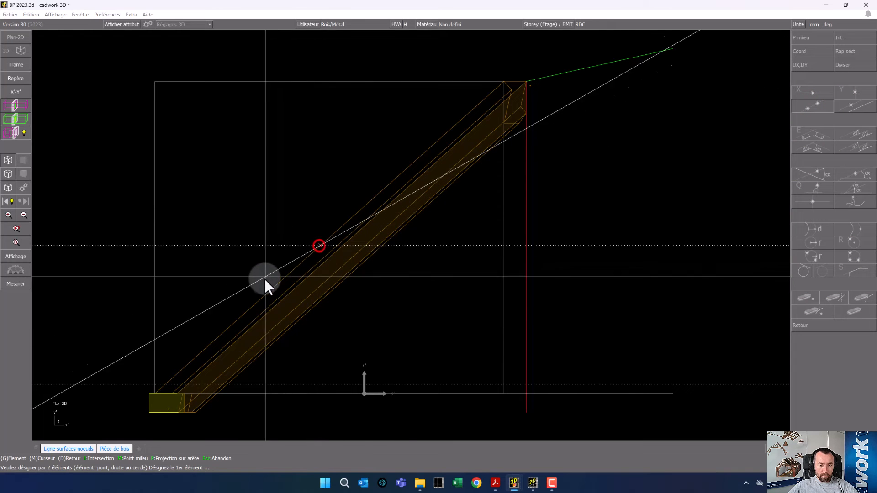
pyautogui.click(526, 384)
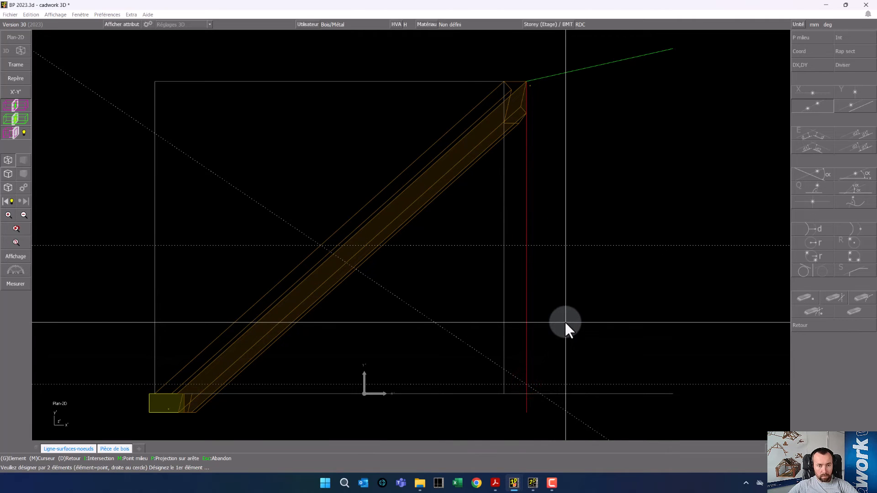
pyautogui.press('Escape')
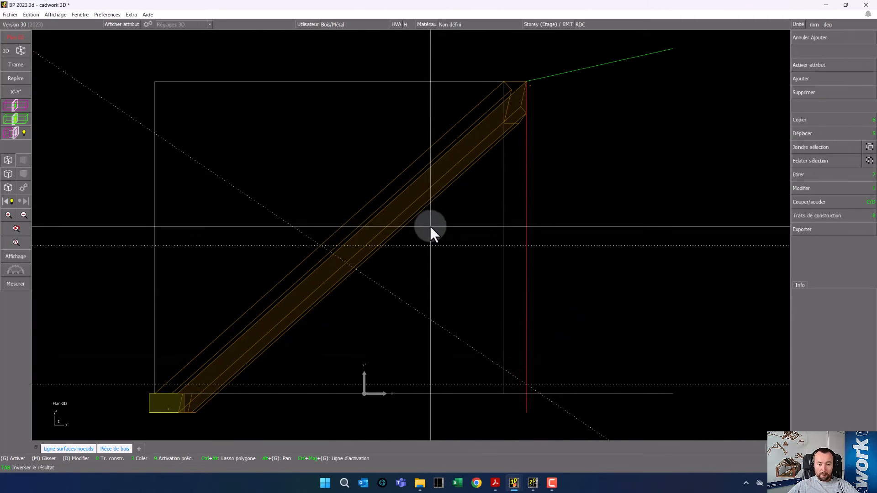
pyautogui.press('a')
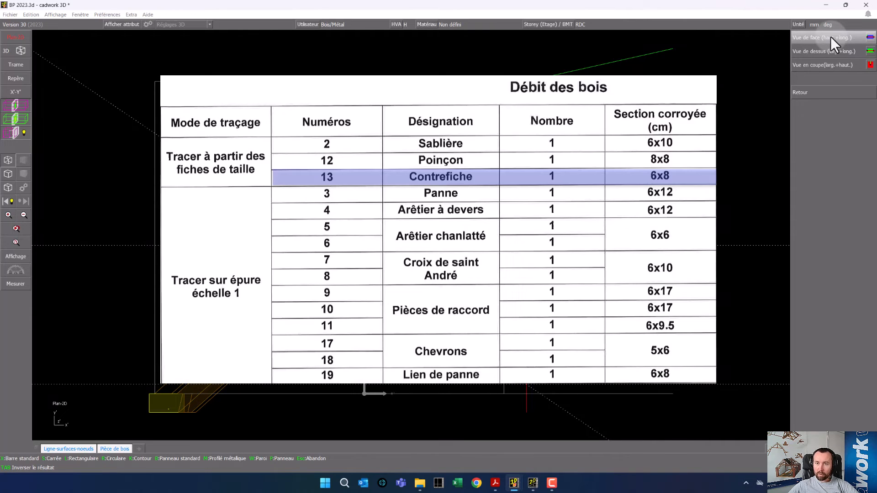
pyautogui.click(830, 36)
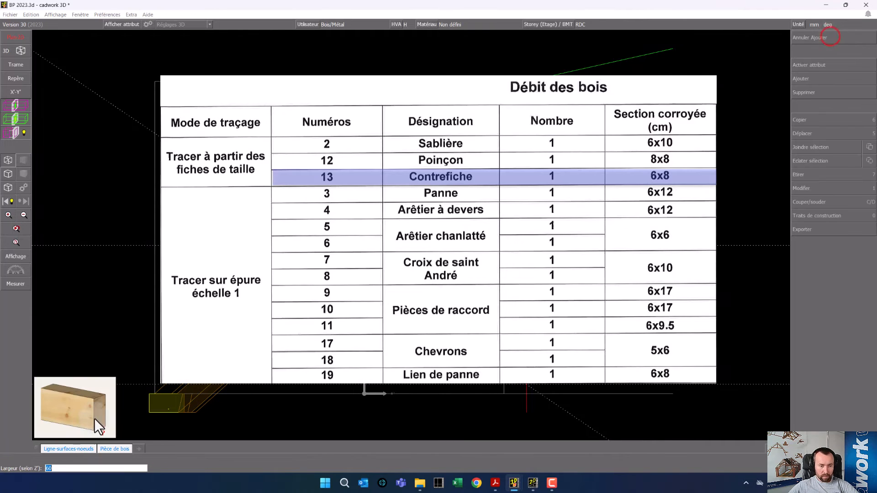
pyautogui.rightClick(94, 418)
pyautogui.rightClick(95, 417)
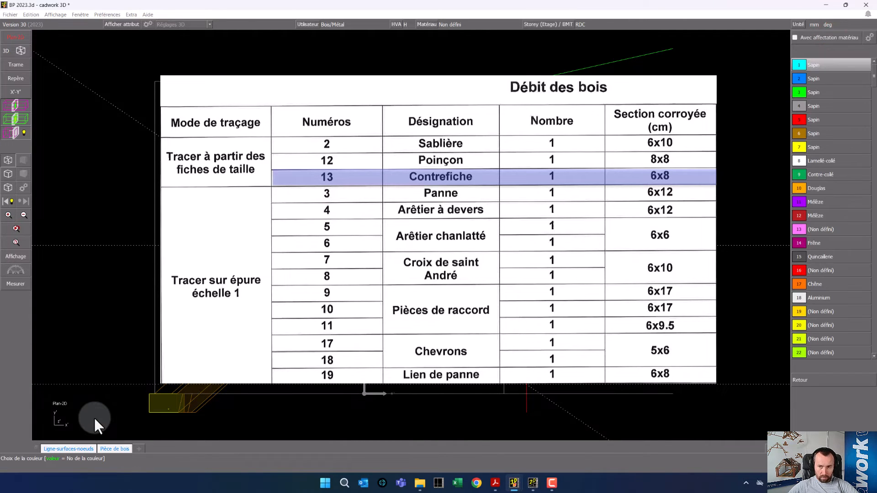
pyautogui.rightClick(94, 417)
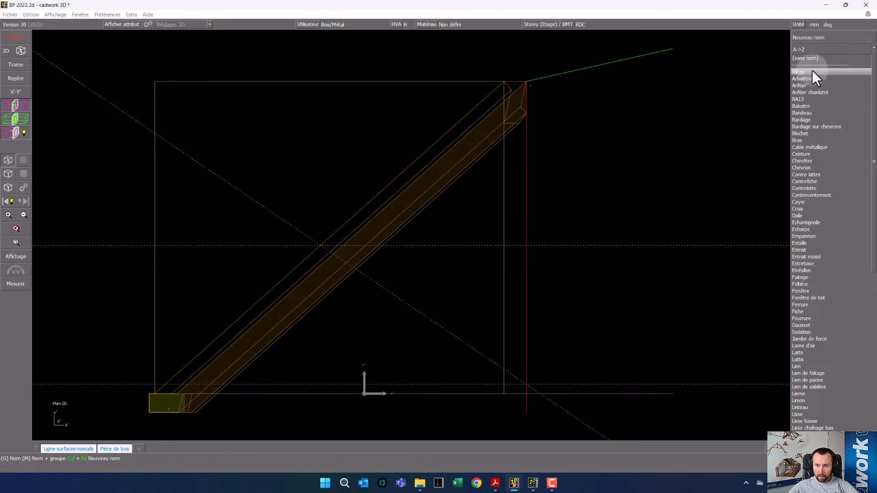
pyautogui.click(818, 269)
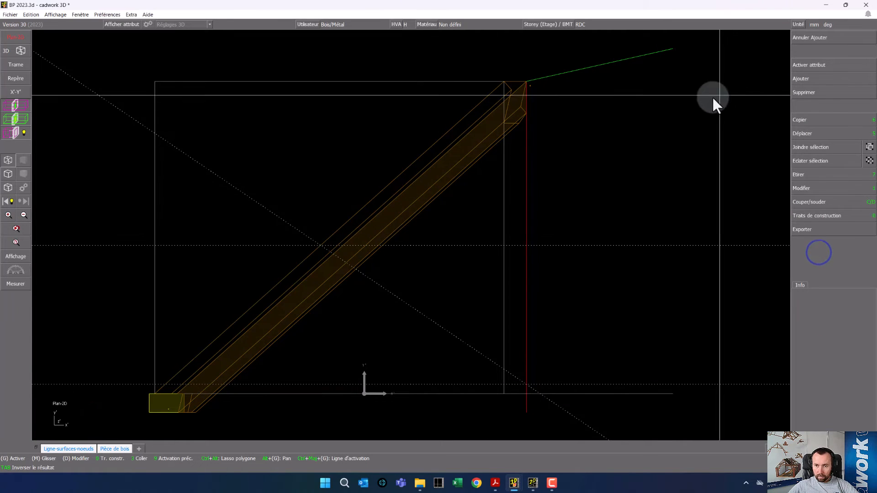
# Define a new rectangular spruce (Sapin) bar 60 mm wide and 80 mm high in colour 1, named Contrefiche.
pyautogui.click(544, 167)
pyautogui.rightClick(544, 166)
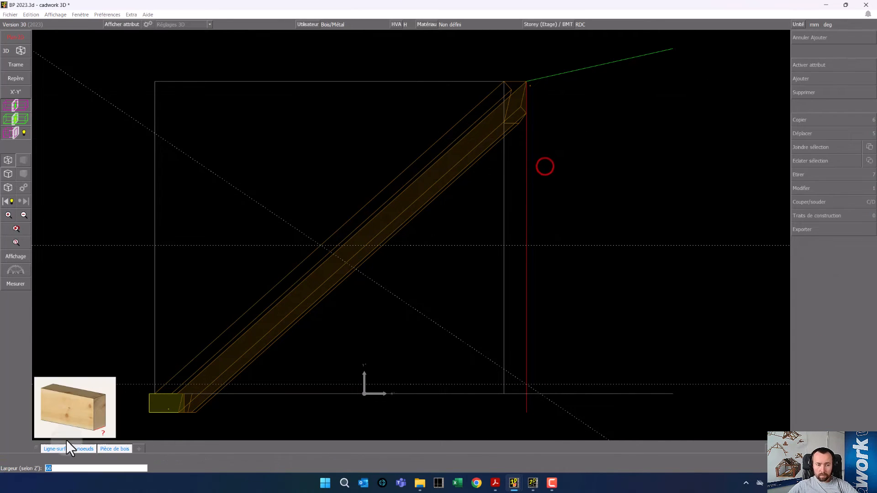
pyautogui.press('Return')
pyautogui.write('80')
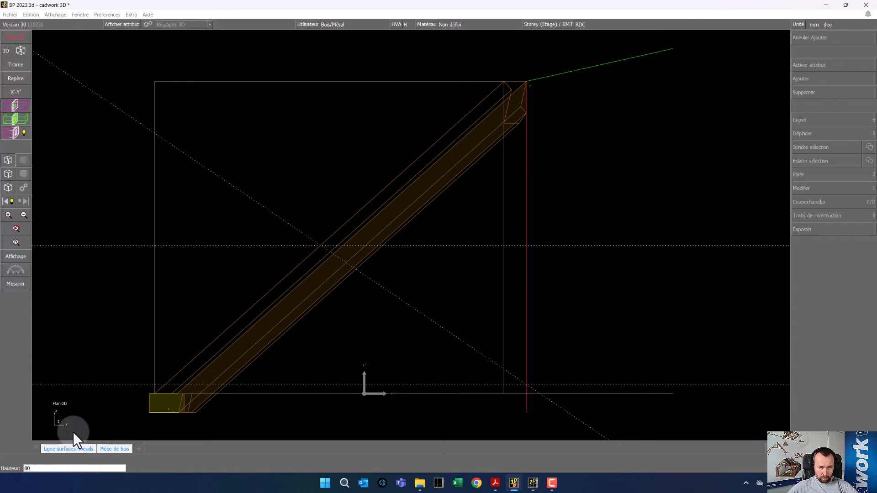
pyautogui.press('Return')
pyautogui.click(831, 64)
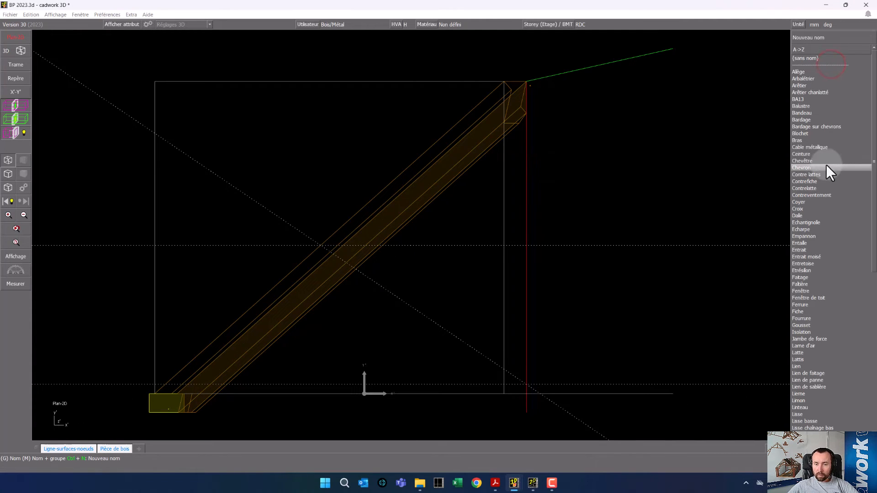
pyautogui.click(819, 180)
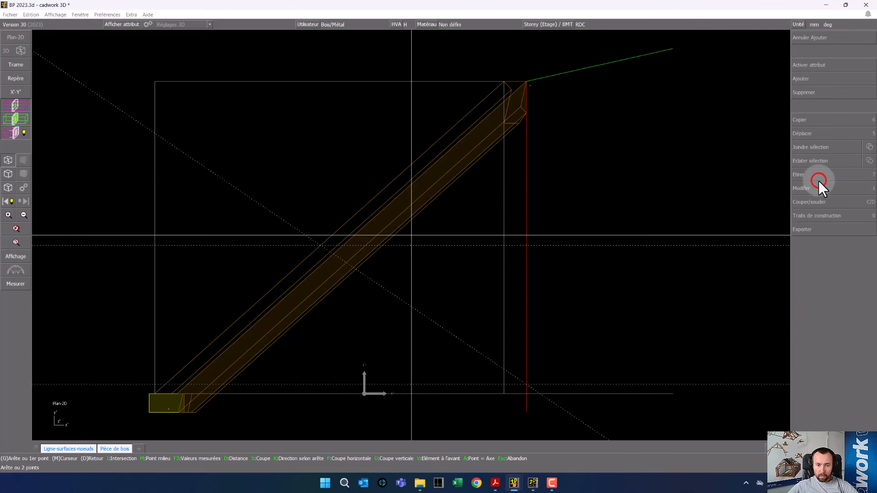
# Place the strut along the sloping construction line, from its 475 mm line intersection at the hip rafter to its post-line intersection.
pyautogui.click(320, 245)
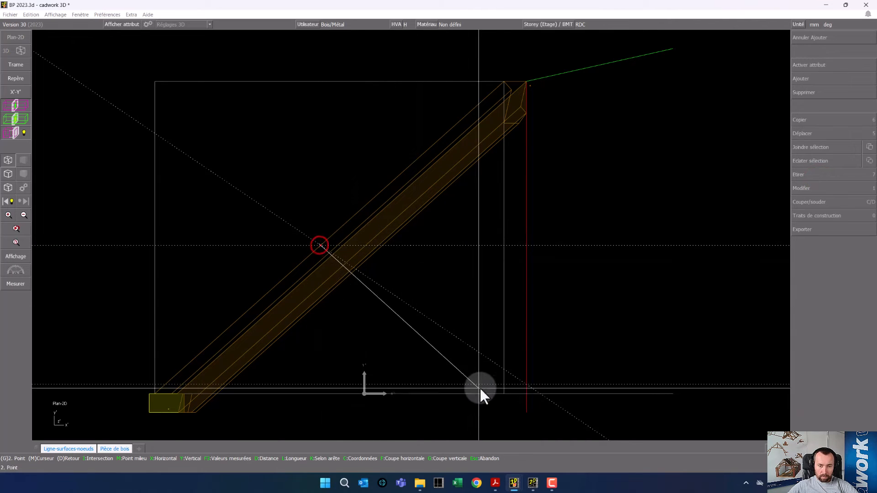
pyautogui.click(479, 388)
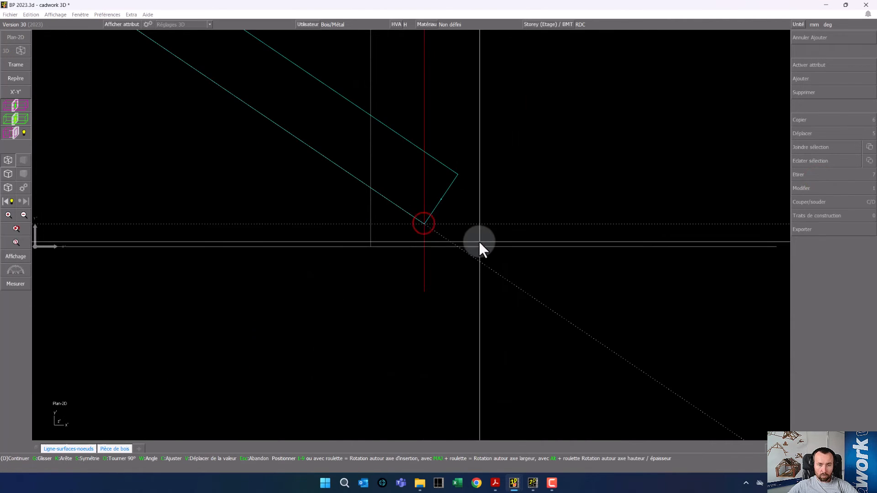
pyautogui.rightClick(510, 167)
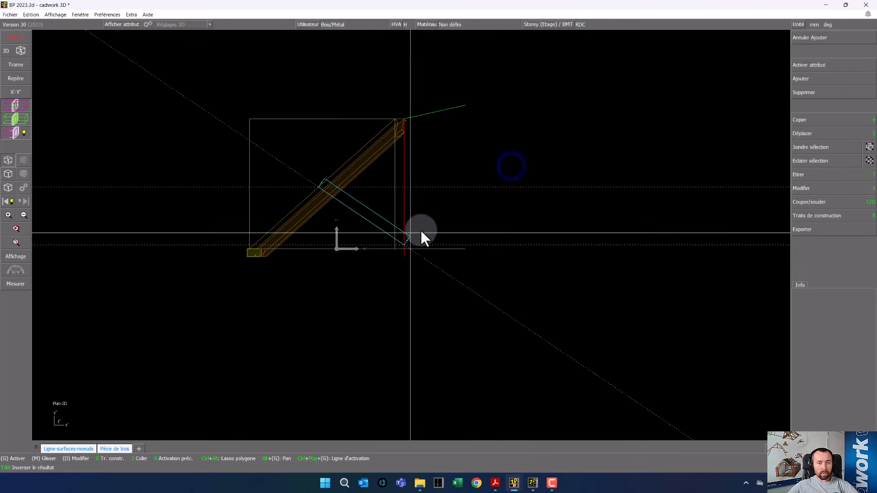
pyautogui.click(446, 221)
# Return to the 3D view and cut the strut's lower end with the face of the post.
pyautogui.click(14, 51)
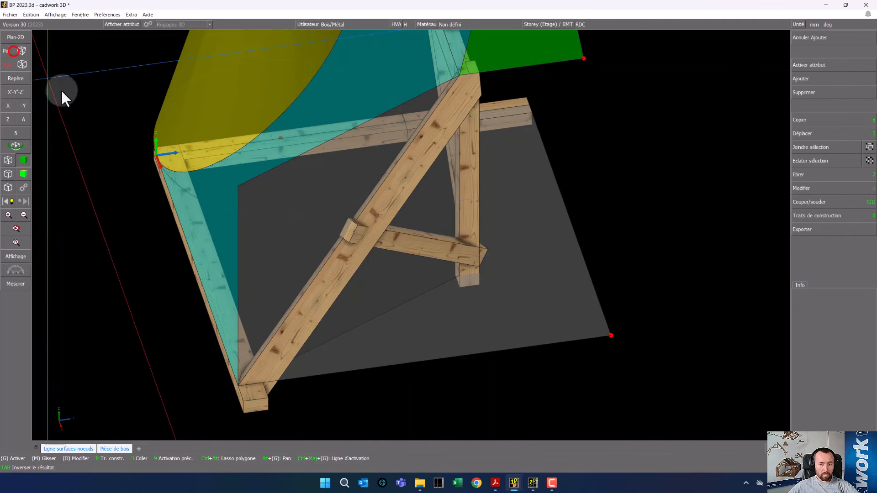
pyautogui.scroll(5, 426, 250)
pyautogui.moveTo(410, 235); pyautogui.dragTo(387, 235, button='middle')
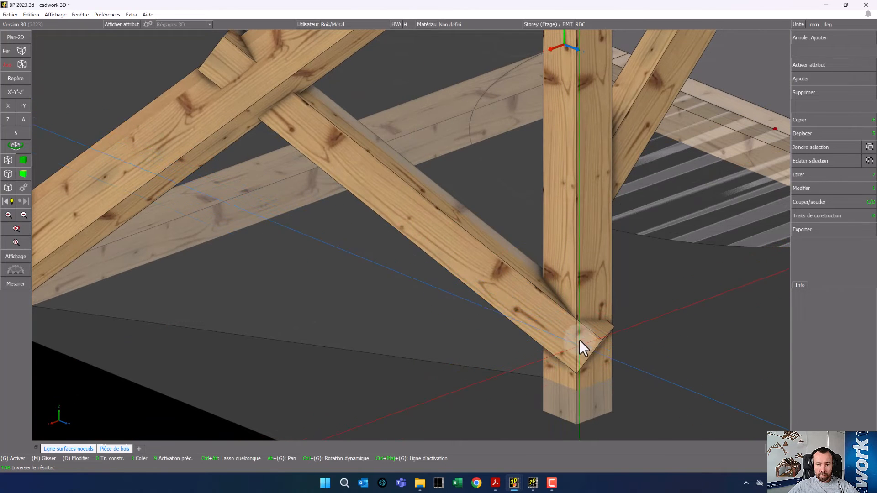
pyautogui.click(426, 204)
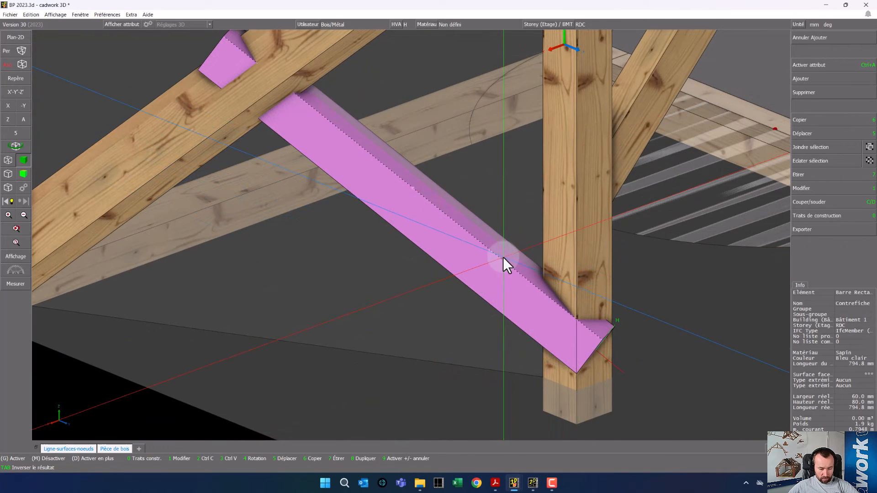
pyautogui.press('c')
pyautogui.click(585, 259)
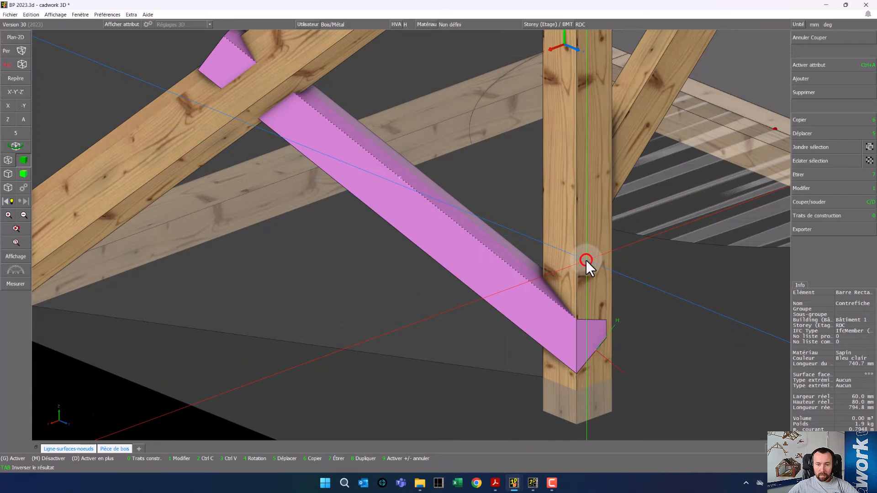
# Cut the strut with the solid volumes of the hip rafter and the post.
pyautogui.click(284, 81)
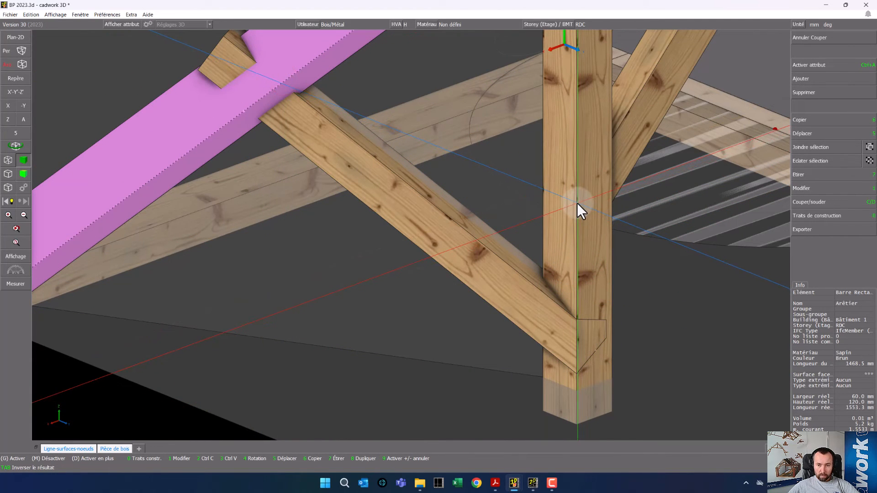
pyautogui.click(577, 203)
pyautogui.press('c')
pyautogui.press('w')
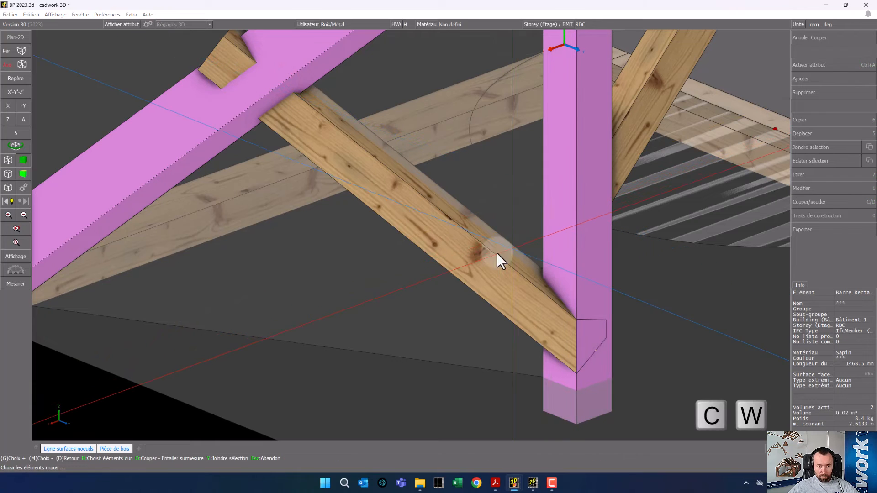
pyautogui.click(469, 253)
pyautogui.rightClick(469, 253)
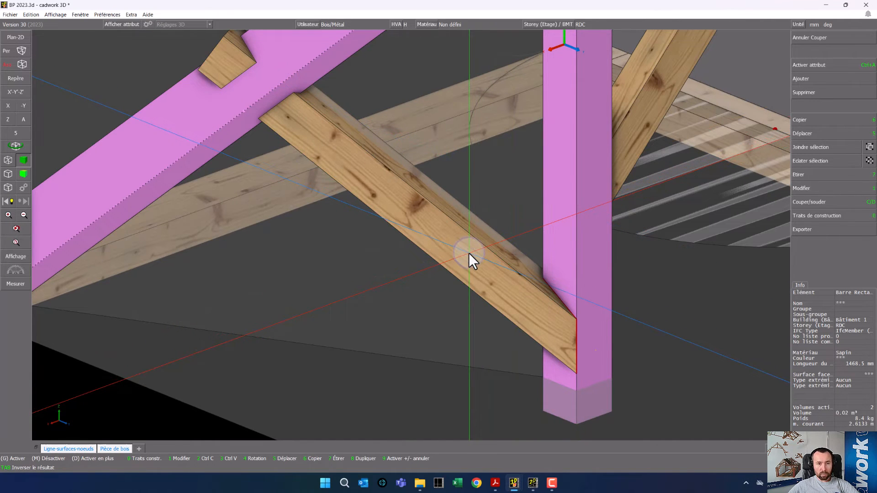
# Delete the strut offcut left on the upper side of the hip rafter.
pyautogui.scroll(-2, 313, 120)
pyautogui.moveTo(313, 119); pyautogui.dragTo(410, 234, button='middle')
pyautogui.scroll(4, 408, 234)
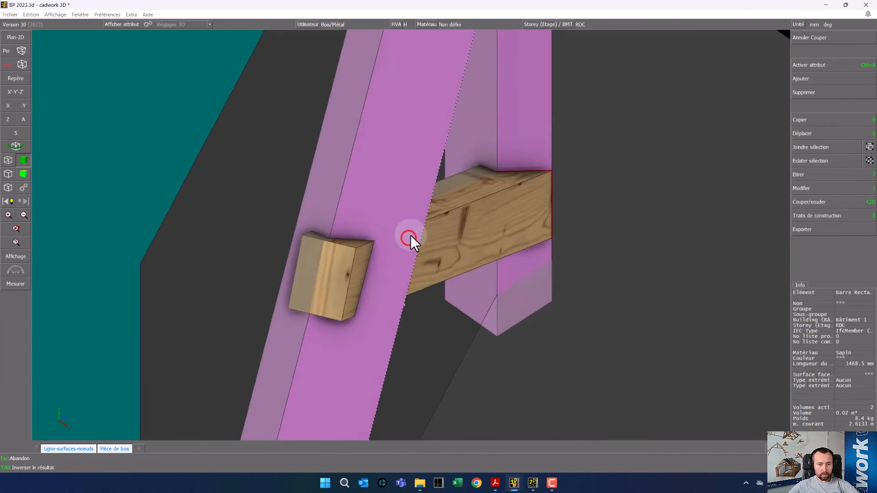
pyautogui.scroll(-3, 402, 236)
pyautogui.click(334, 253)
pyautogui.press('Delete')
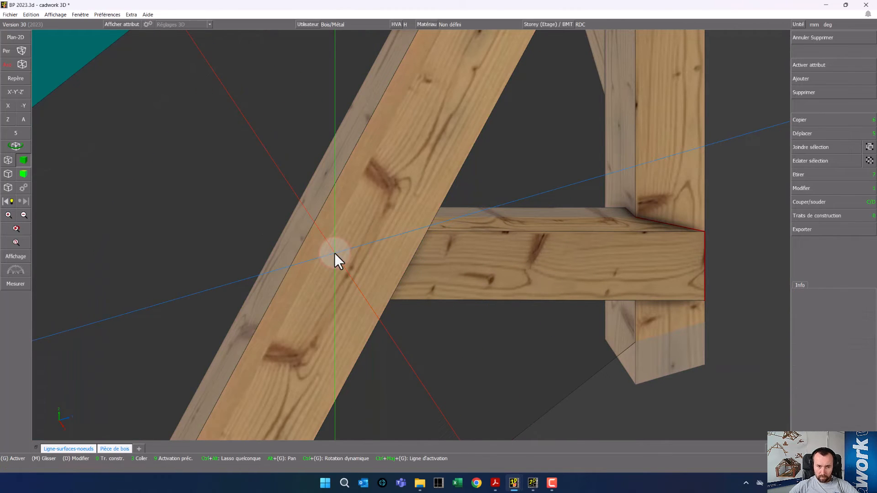
# Inspect the strut's joints with the hip rafter and the post from several angles.
pyautogui.moveTo(363, 261)
pyautogui.keyDown('ctrl'); pyautogui.mouseDown()
pyautogui.moveTo(390, 226)
pyautogui.moveTo(423, 236)
pyautogui.moveTo(379, 268)
pyautogui.mouseUp(); pyautogui.keyUp('ctrl')
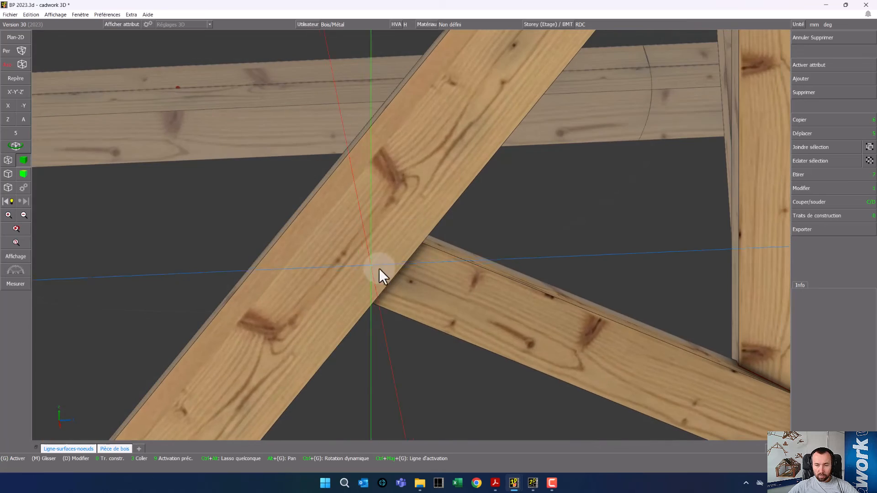
pyautogui.scroll(-2, 379, 268)
pyautogui.scroll(2, 508, 314)
pyautogui.keyDown('ctrl'); pyautogui.moveTo(569, 233); pyautogui.dragTo(410, 235); pyautogui.keyUp('ctrl')
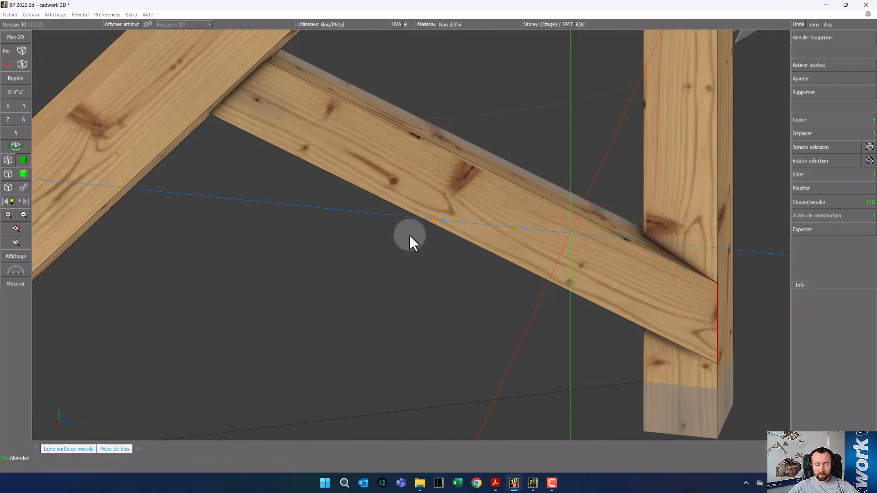
pyautogui.scroll(-6, 408, 231)
pyautogui.moveTo(396, 210); pyautogui.dragTo(409, 240, button='middle')
pyautogui.keyDown('ctrl'); pyautogui.moveTo(395, 247); pyautogui.dragTo(410, 234); pyautogui.keyUp('ctrl')
pyautogui.click(453, 193)
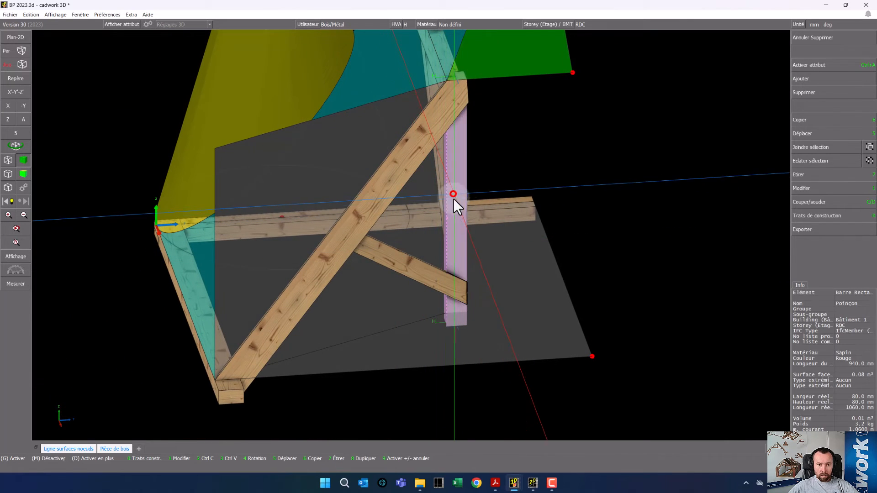
pyautogui.click(406, 261)
pyautogui.click(234, 394)
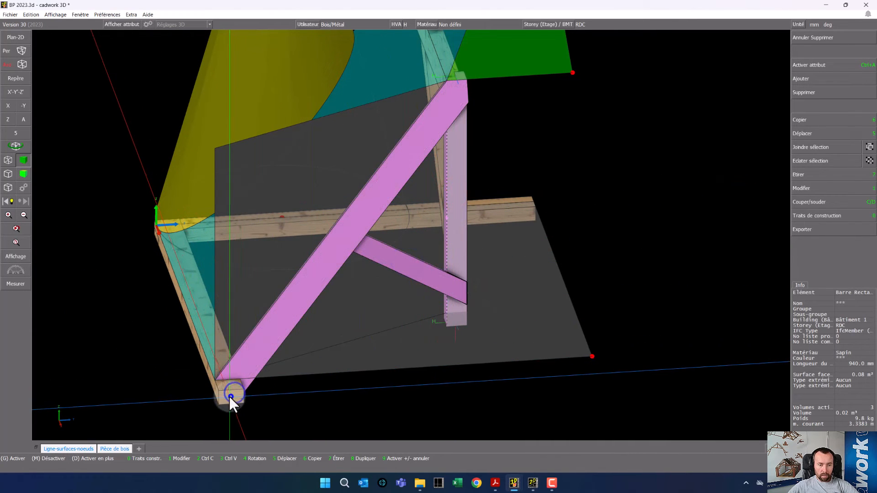
pyautogui.rightClick(230, 396)
pyautogui.middleClick(255, 363)
# Delete the grey vertical surface that served as the working plane through the hip rafter.
pyautogui.keyDown('ctrl'); pyautogui.moveTo(255, 363); pyautogui.dragTo(416, 235); pyautogui.keyUp('ctrl')
pyautogui.click(648, 304)
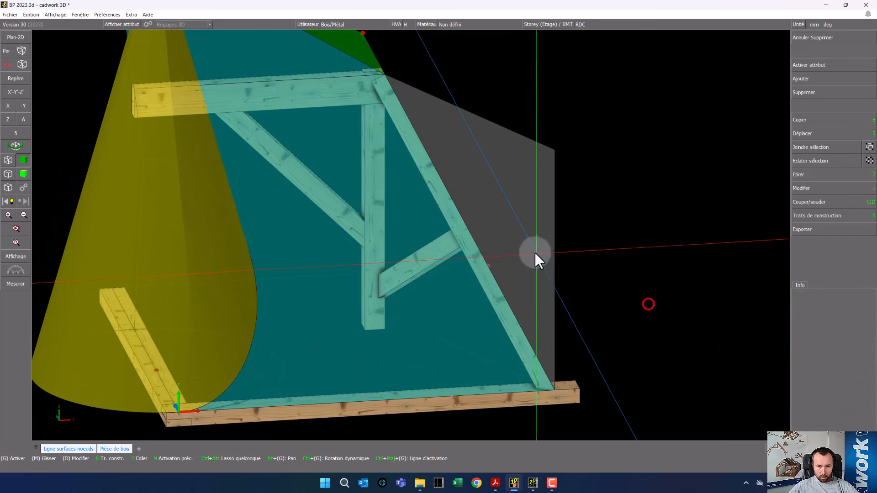
pyautogui.click(533, 251)
pyautogui.press('Delete')
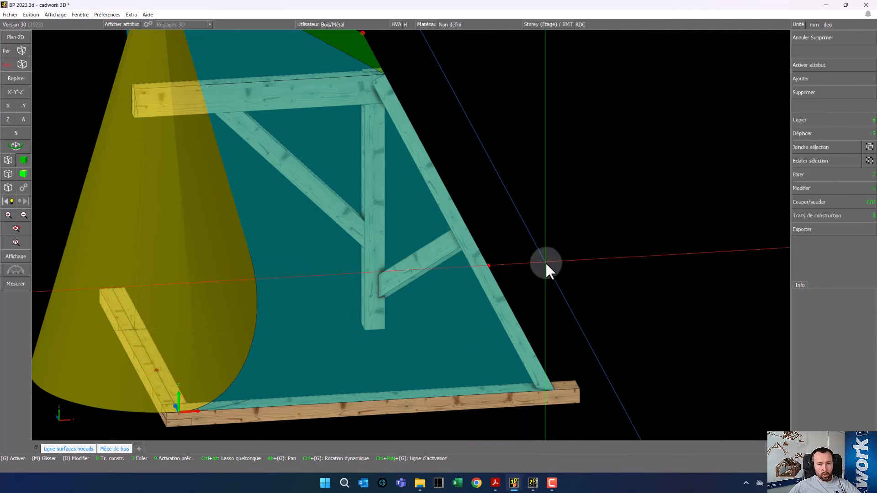
# Isolate the post, the strut and the wall plate under the hip rafter's foot, leaving the hip rafter out, and clear the activation.
pyautogui.keyDown('ctrl'); pyautogui.moveTo(585, 265); pyautogui.dragTo(410, 237); pyautogui.keyUp('ctrl')
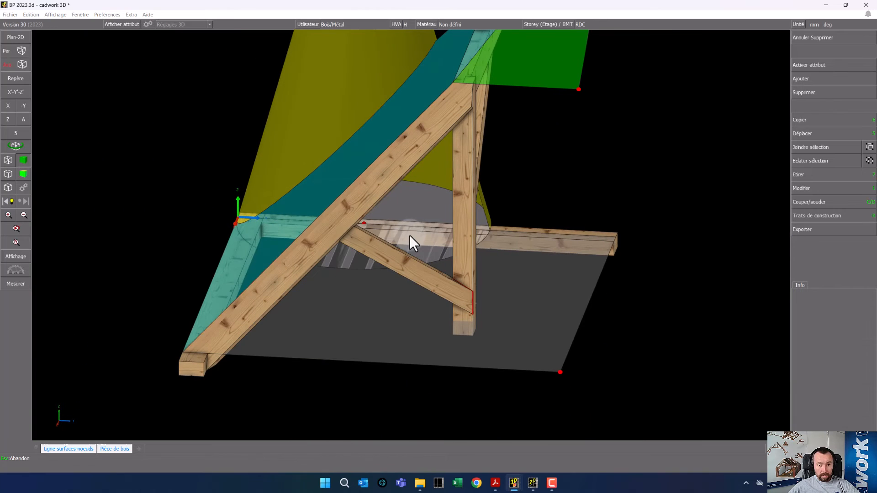
pyautogui.click(424, 279)
pyautogui.click(465, 245)
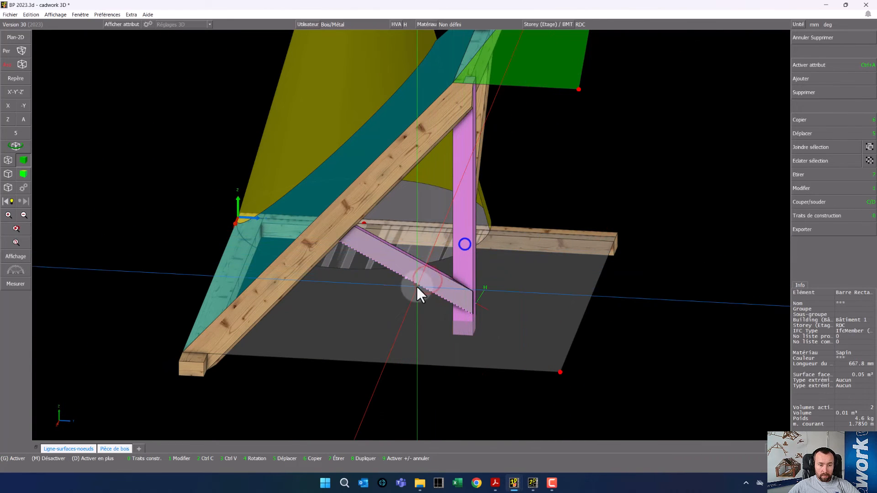
pyautogui.click(193, 367)
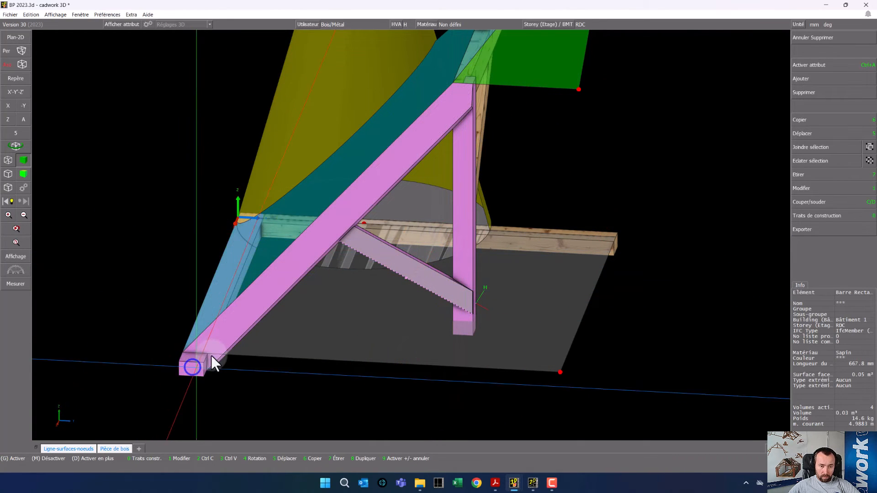
pyautogui.middleClick(237, 321)
pyautogui.press('F4')
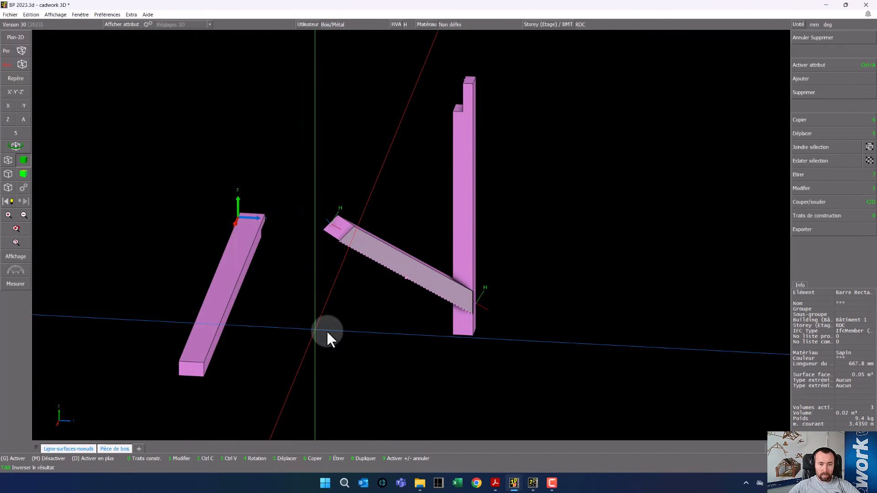
pyautogui.click(328, 332)
pyautogui.click(305, 338)
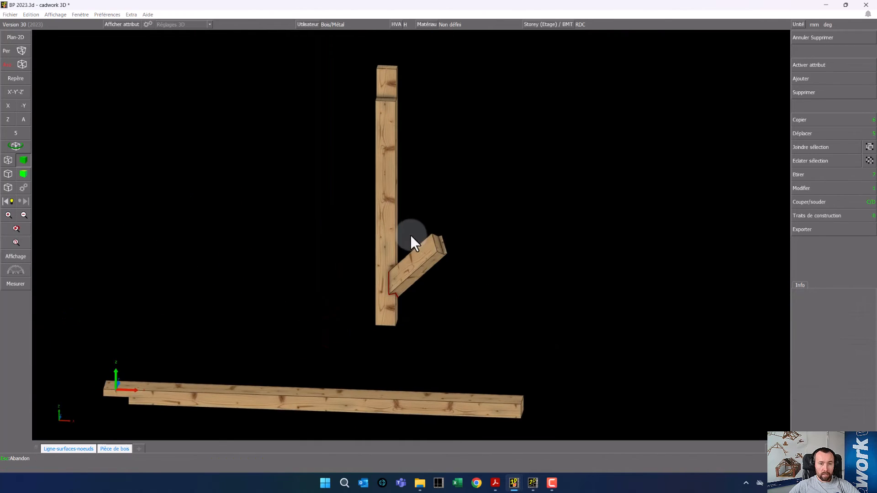
pyautogui.keyDown('ctrl'); pyautogui.moveTo(410, 234); pyautogui.dragTo(409, 234); pyautogui.keyUp('ctrl')
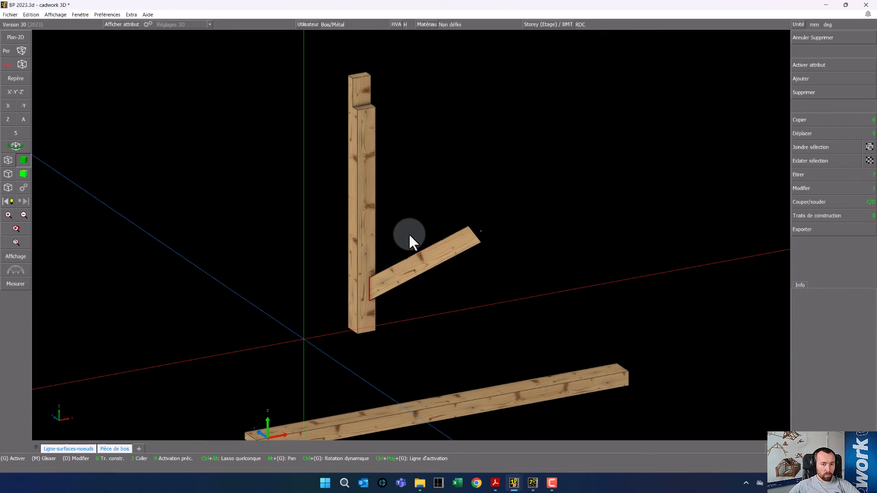
pyautogui.scroll(-4, 415, 234)
pyautogui.scroll(2, 441, 215)
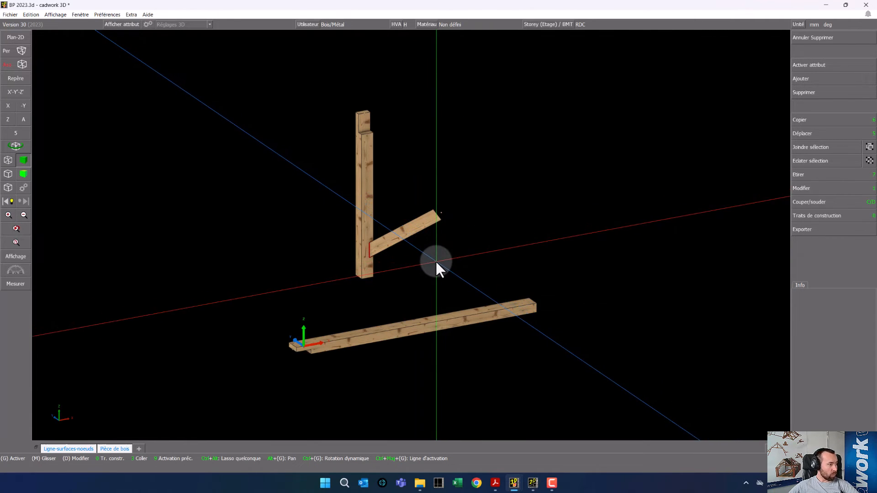
# Assign production list number 2 to the wall plate, numbering only the active element with the duplicate check on.
pyautogui.click(441, 320)
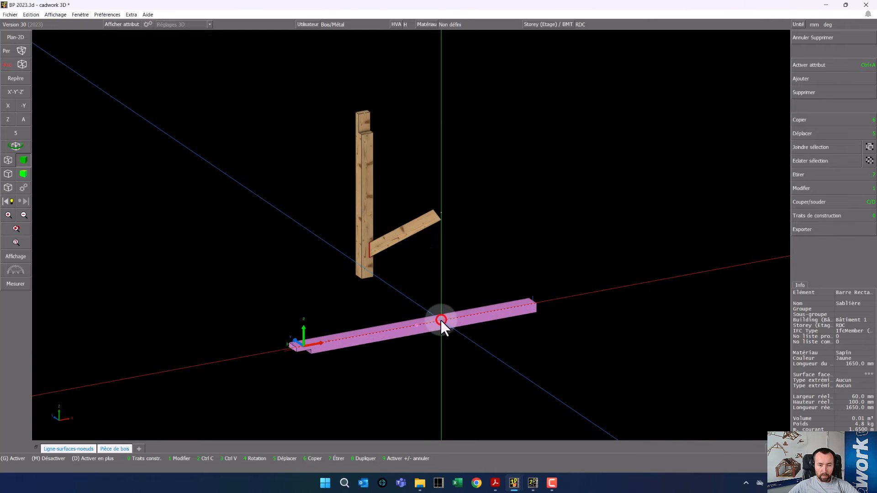
pyautogui.click(835, 230)
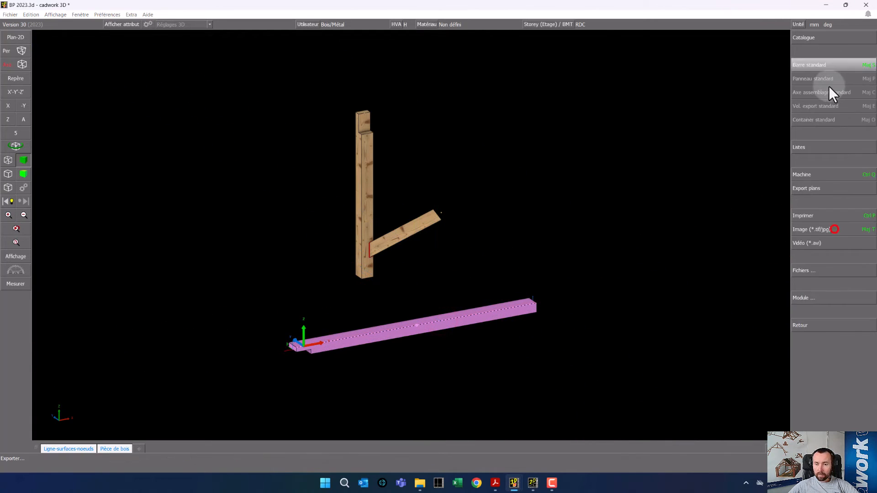
pyautogui.click(820, 144)
pyautogui.click(826, 37)
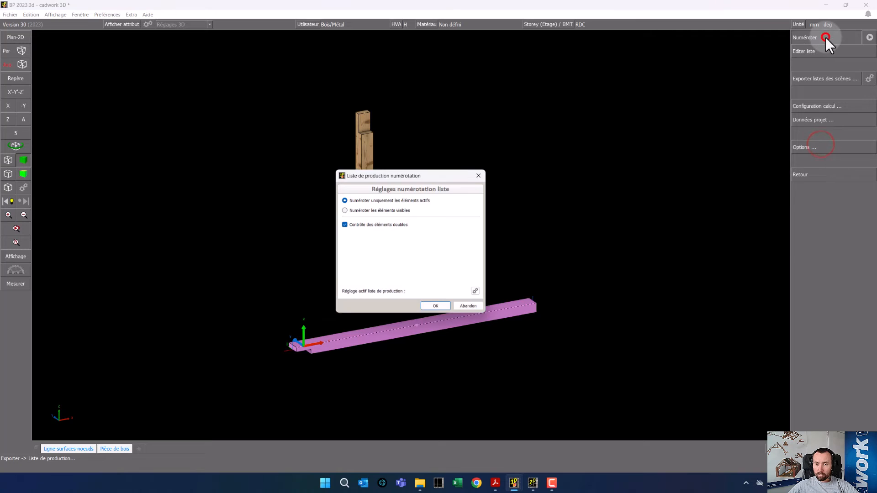
pyautogui.click(436, 306)
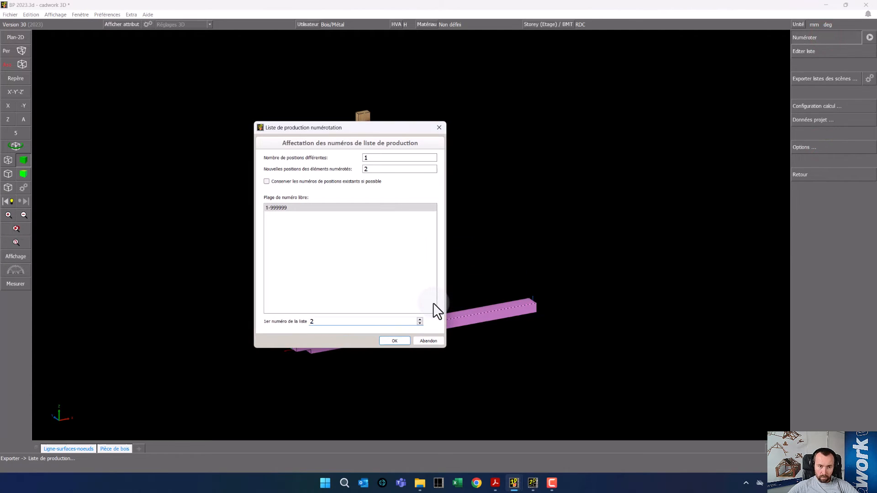
pyautogui.press('Return')
pyautogui.middleClick(433, 303)
pyautogui.middleClick(826, 37)
pyautogui.middleClick(826, 37)
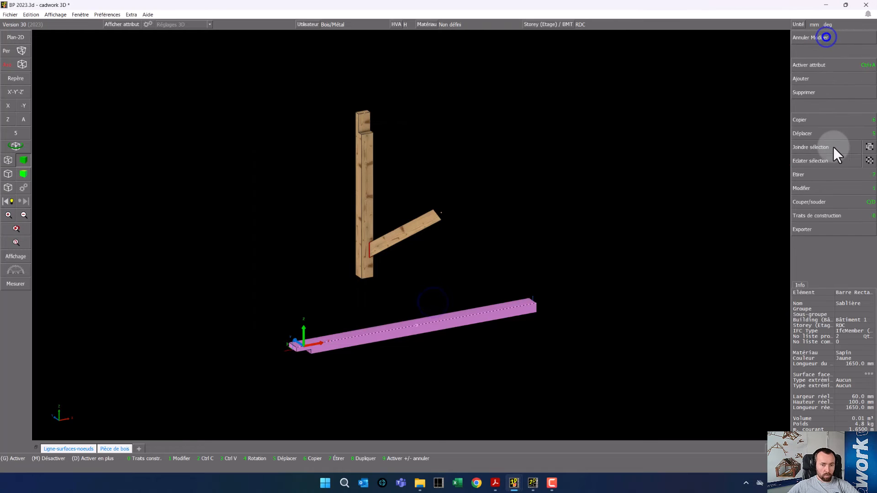
# Assign production list number 13 to the strut.
pyautogui.click(424, 226)
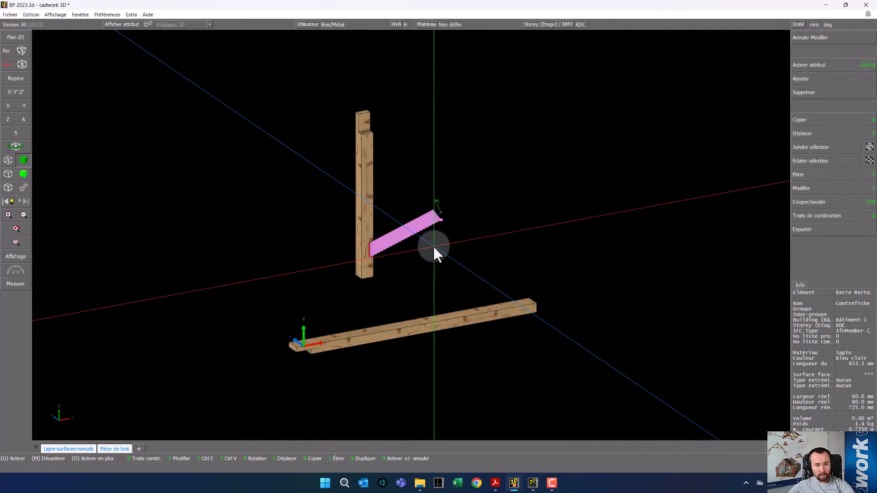
pyautogui.hotkey('ctrl', 'l')
pyautogui.middleClick(433, 246)
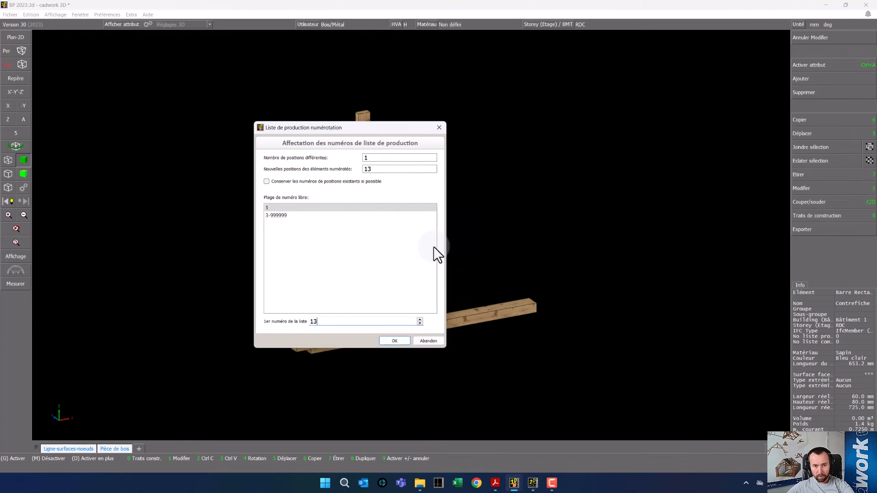
pyautogui.press('Return')
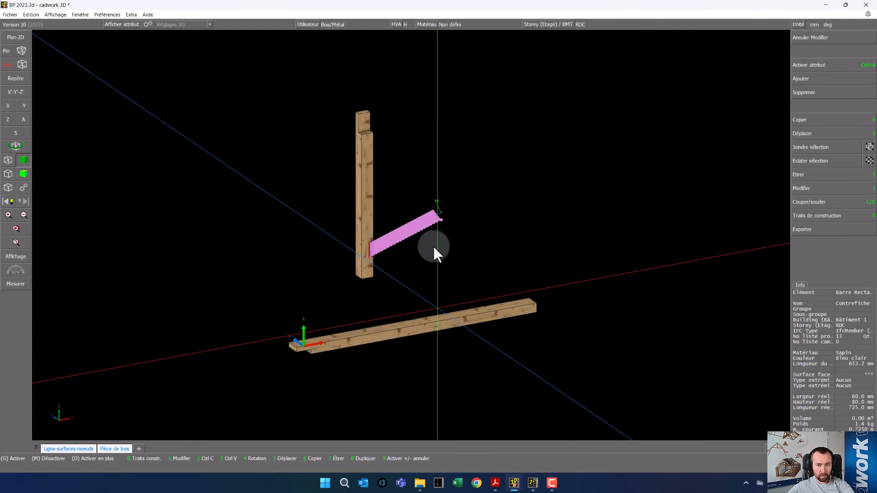
# Assign production list number 12 to the post and clear the activation.
pyautogui.click(366, 213)
pyautogui.hotkey('ctrl', 'l')
pyautogui.middleClick(431, 193)
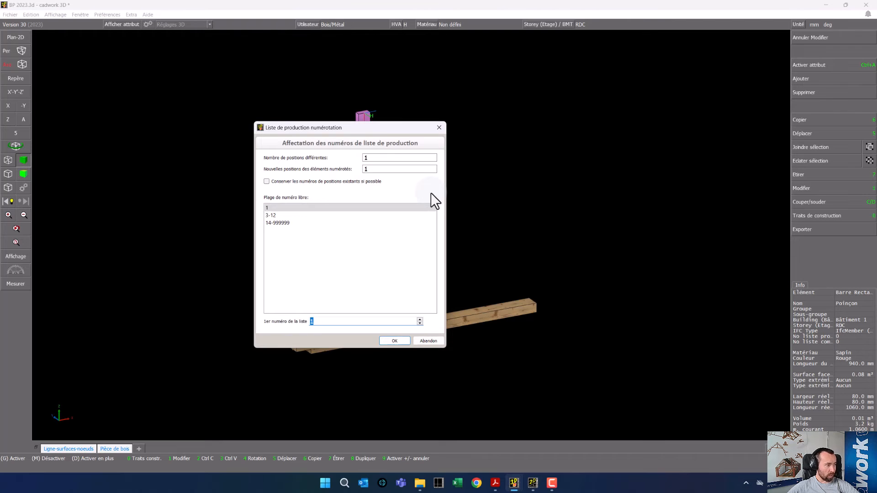
pyautogui.press('Return')
pyautogui.click(442, 292)
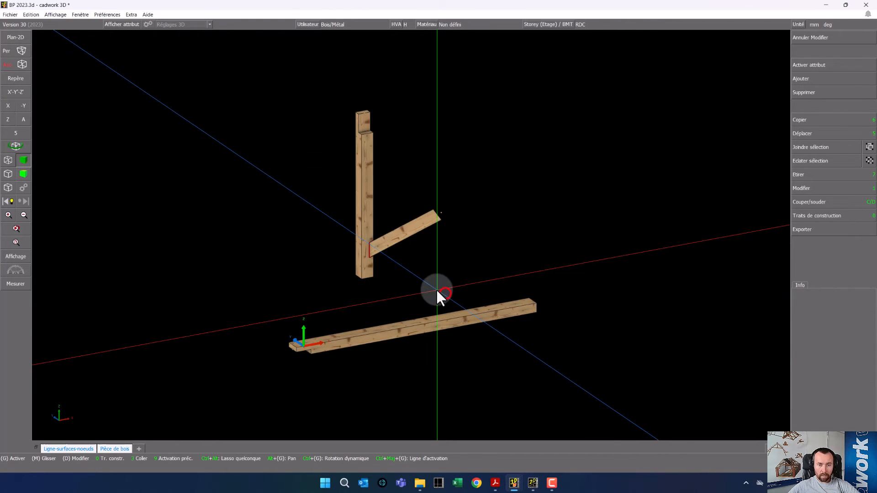
# Show the production list numbers on the isolated pieces and check the numbered post, strut and wall plate from several angles.
pyautogui.click(111, 24)
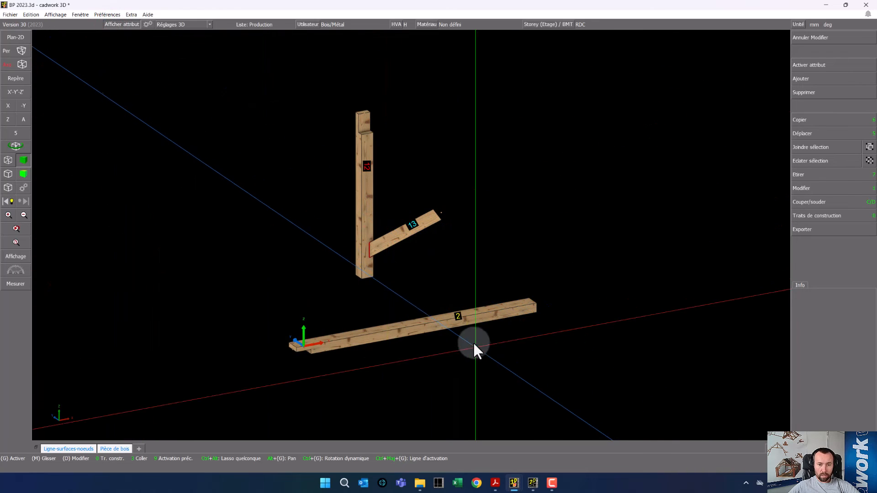
pyautogui.keyDown('ctrl'); pyautogui.moveTo(470, 263); pyautogui.dragTo(409, 246); pyautogui.keyUp('ctrl')
pyautogui.moveTo(429, 229); pyautogui.dragTo(410, 234, button='middle')
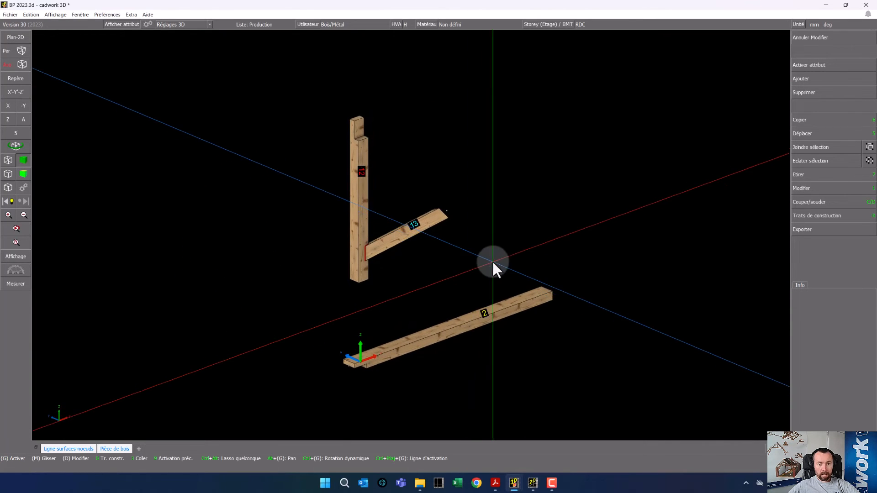
pyautogui.scroll(2, 443, 257)
pyautogui.scroll(-2, 410, 234)
pyautogui.scroll(2, 405, 229)
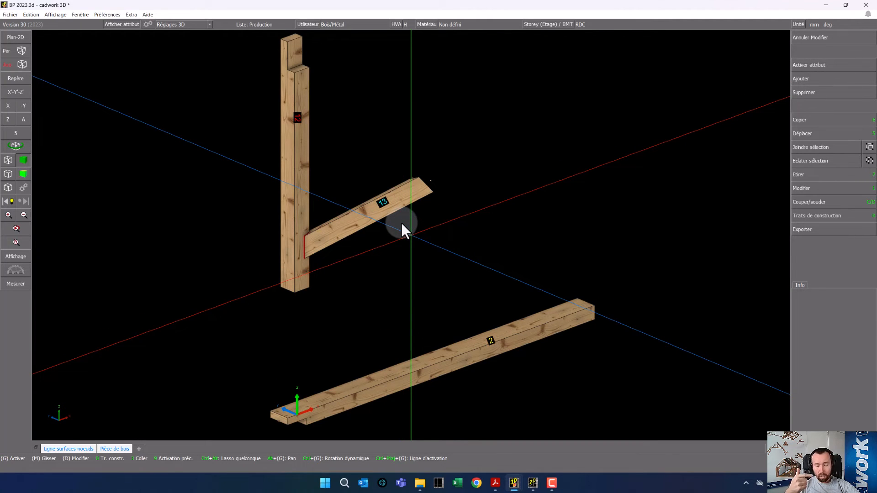
pyautogui.moveTo(499, 331); pyautogui.dragTo(497, 330, button='middle')
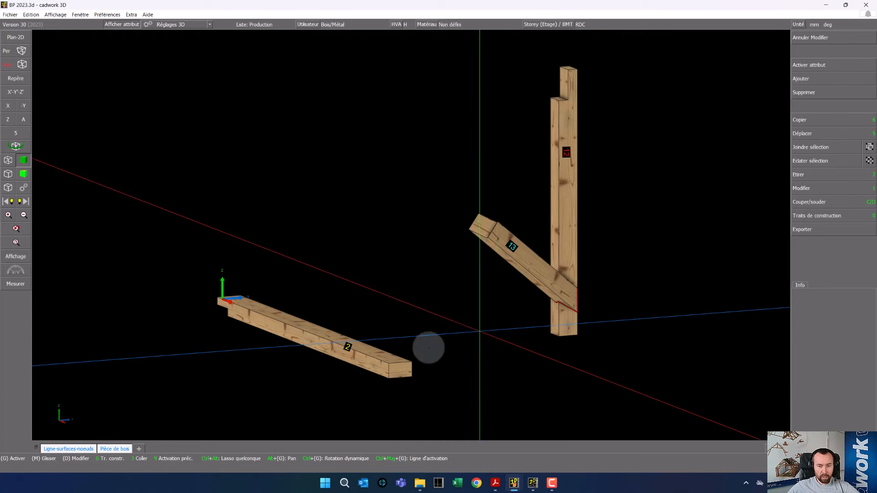
pyautogui.moveTo(457, 331); pyautogui.dragTo(436, 309, button='middle')
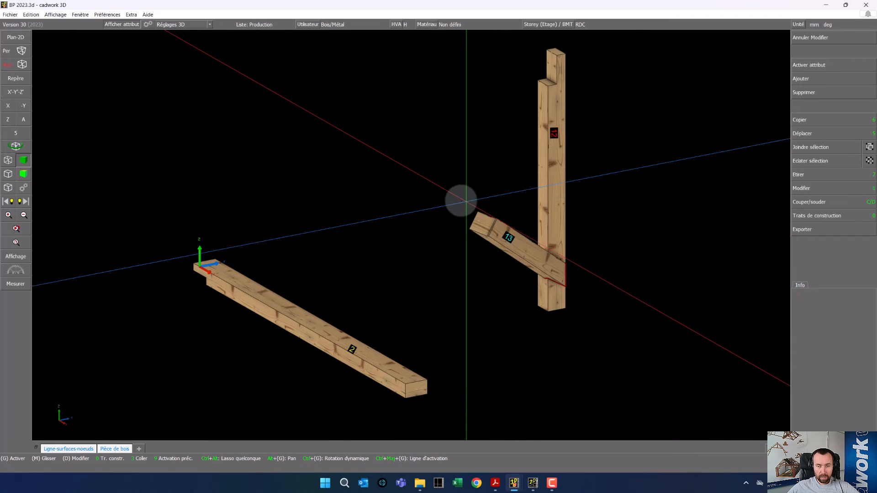
# Set the wall plate's processing type (Type de façonnage) to A3 avec cotation.
pyautogui.click(459, 200)
pyautogui.click(372, 357)
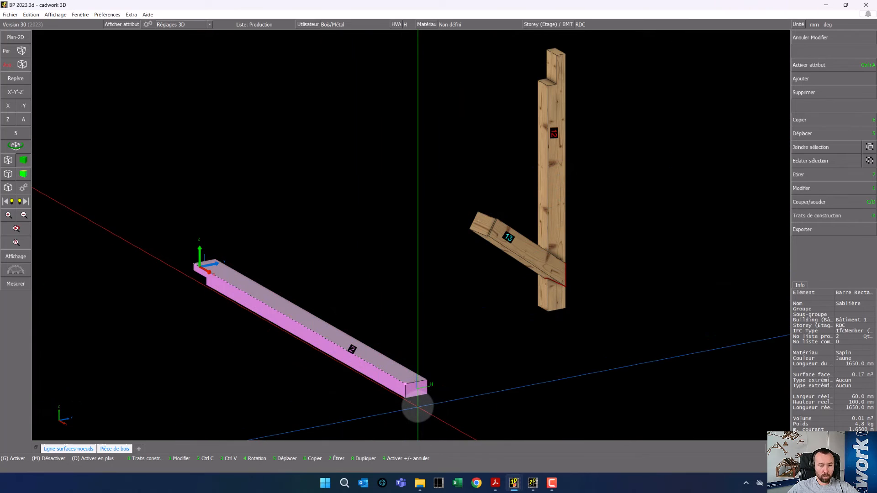
pyautogui.click(797, 188)
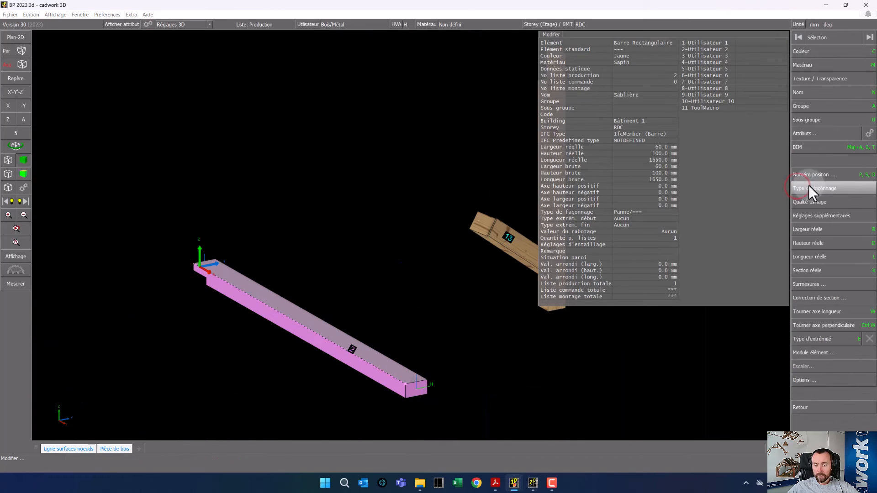
pyautogui.click(809, 188)
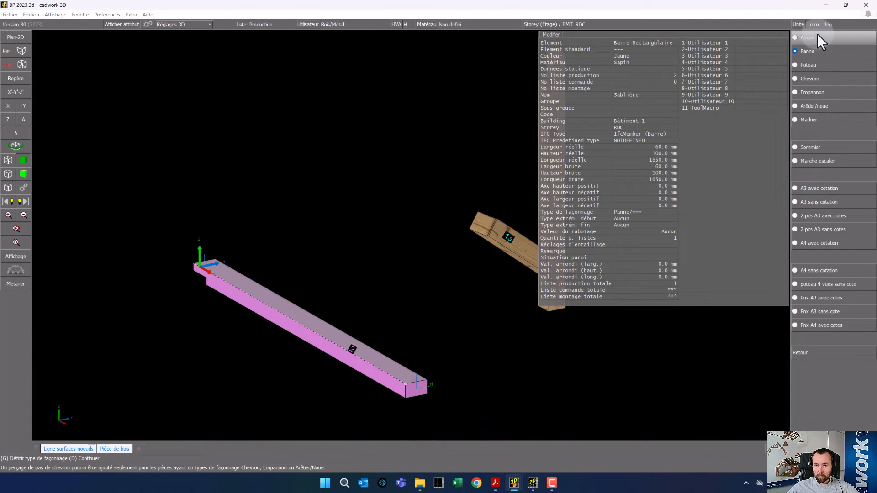
pyautogui.click(828, 188)
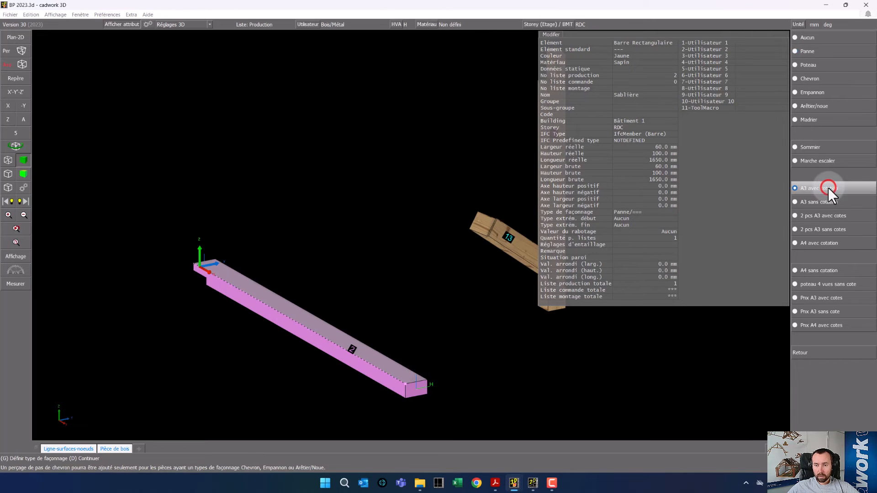
pyautogui.rightClick(828, 188)
# Set the processing type of the strut and the post to A3 sans cotation.
pyautogui.click(501, 242)
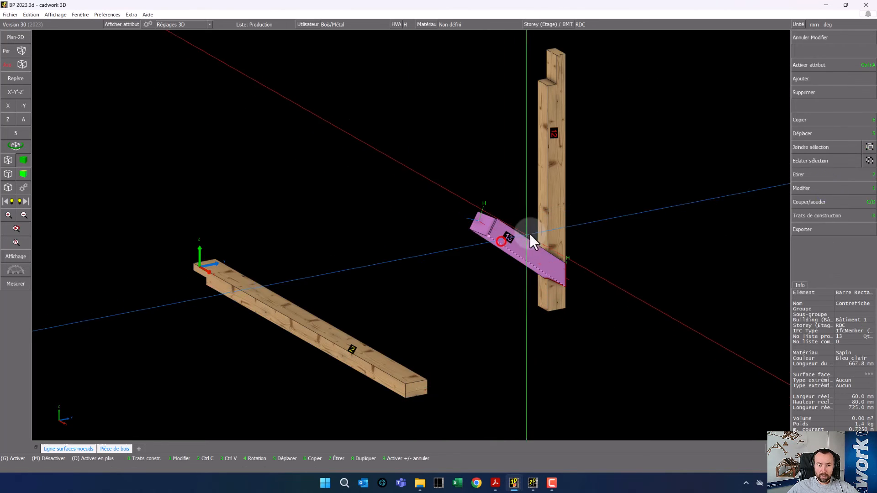
pyautogui.rightClick(546, 208)
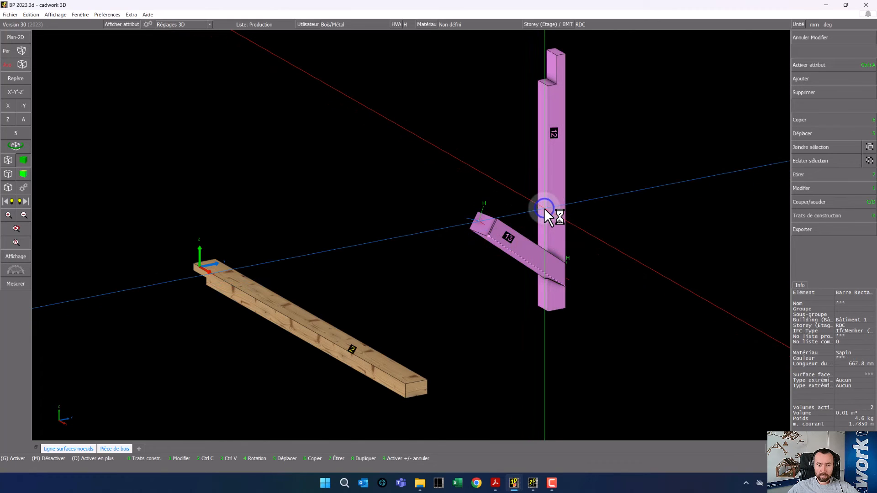
pyautogui.click(803, 187)
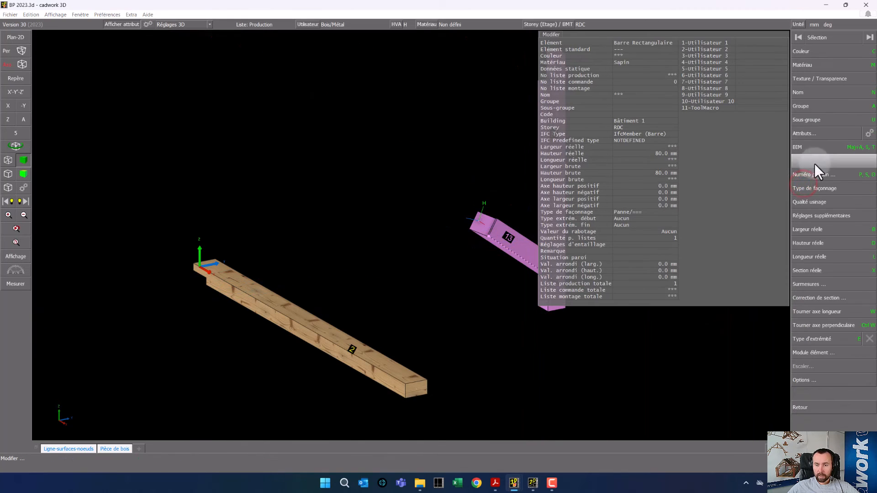
pyautogui.click(819, 184)
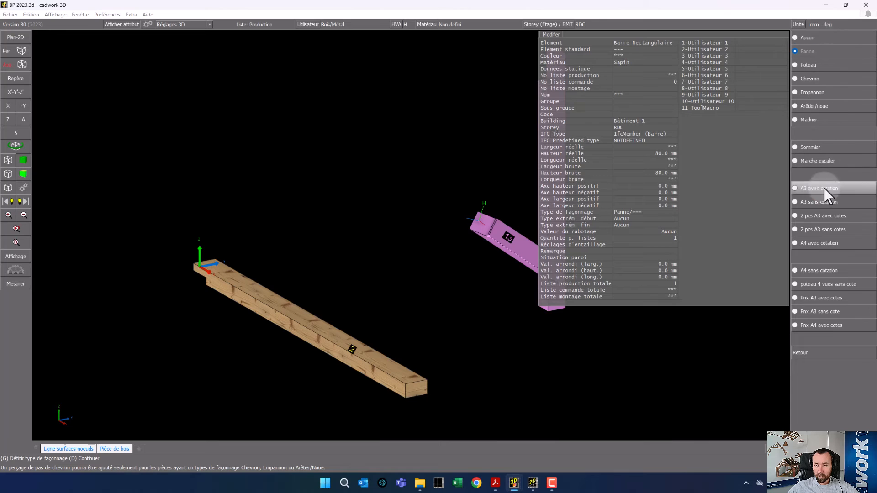
pyautogui.click(818, 204)
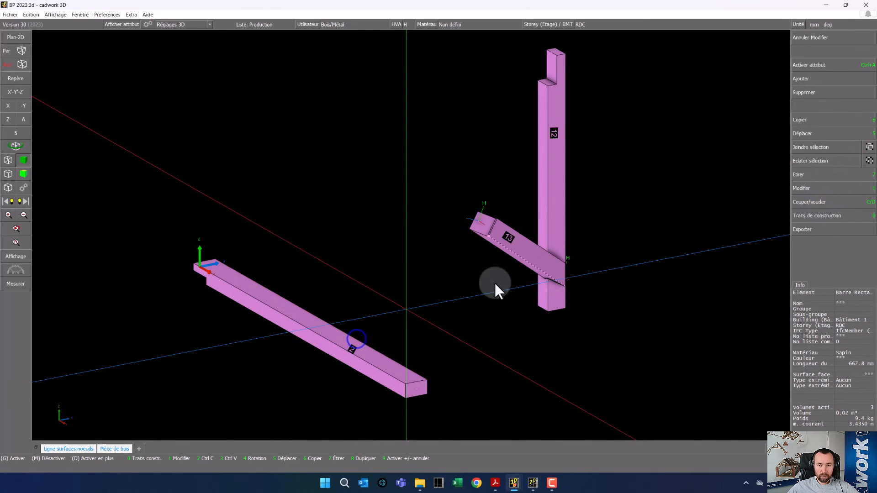
# Export the wall plate, strut and post as piece-by-piece (Pièce-par-pièce) plans.
pyautogui.click(828, 227)
pyautogui.click(816, 187)
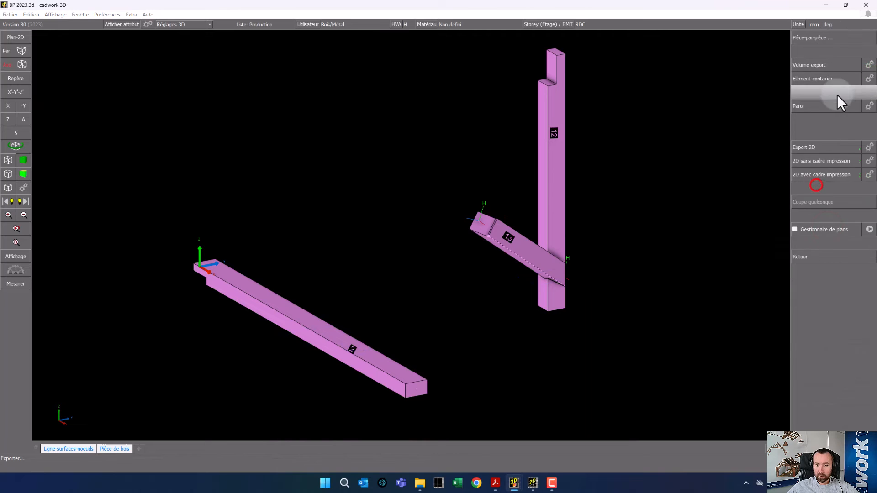
pyautogui.click(820, 40)
pyautogui.click(816, 81)
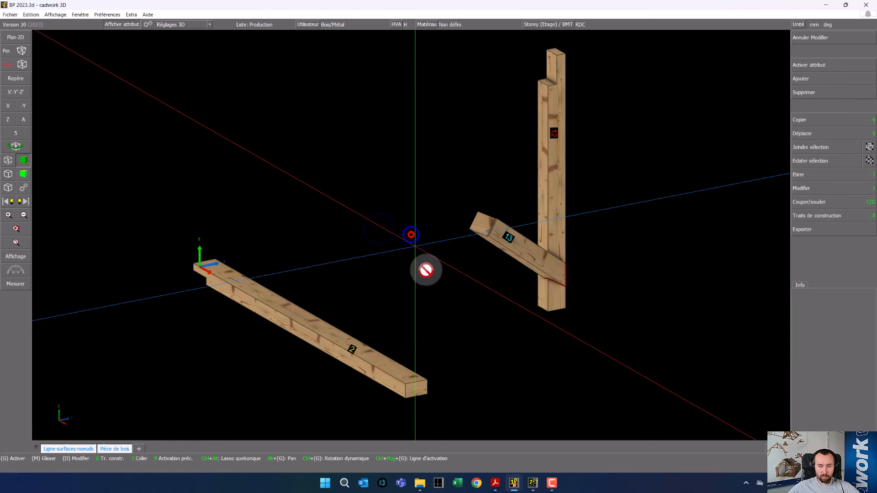
# Switch to cadwork 2D and place the exported sheets of the three pieces below the Détails frames in Plans BP 2023.
pyautogui.scroll(-2, 436, 332)
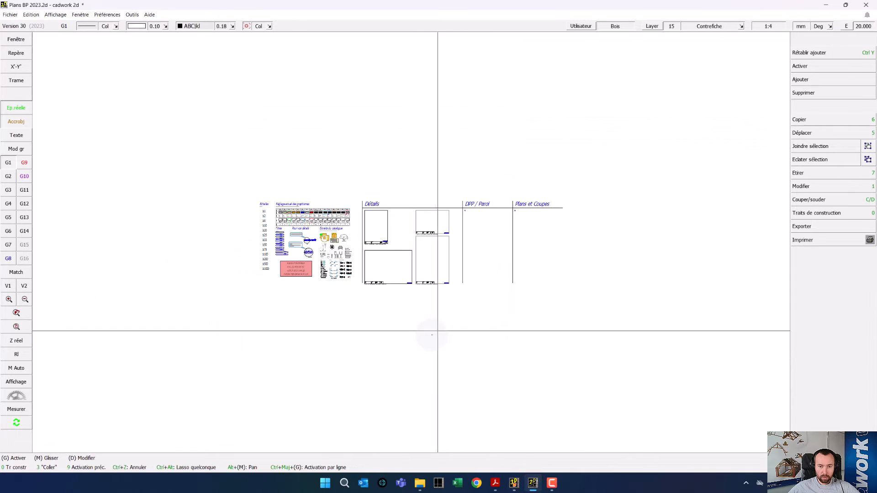
pyautogui.scroll(1, 382, 329)
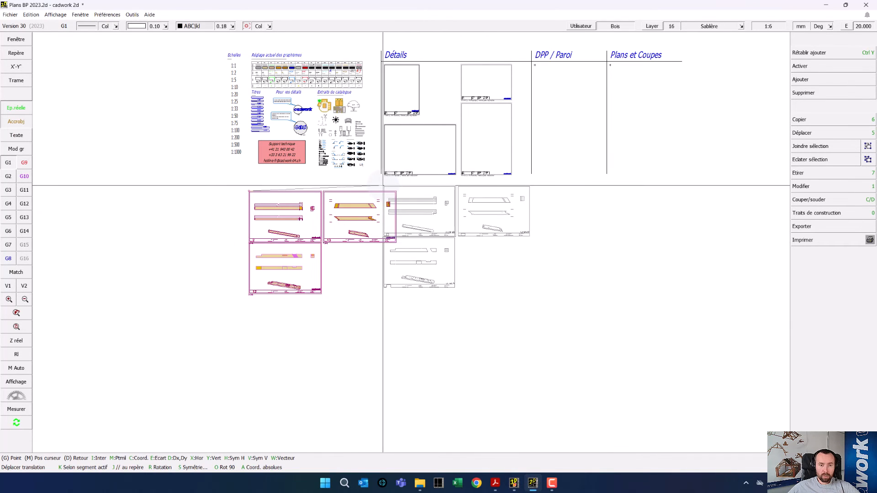
pyautogui.click(411, 245)
# Examine the dimensioned wall plate sheet and compare it with the undimensioned post sheet.
pyautogui.scroll(2, 412, 242)
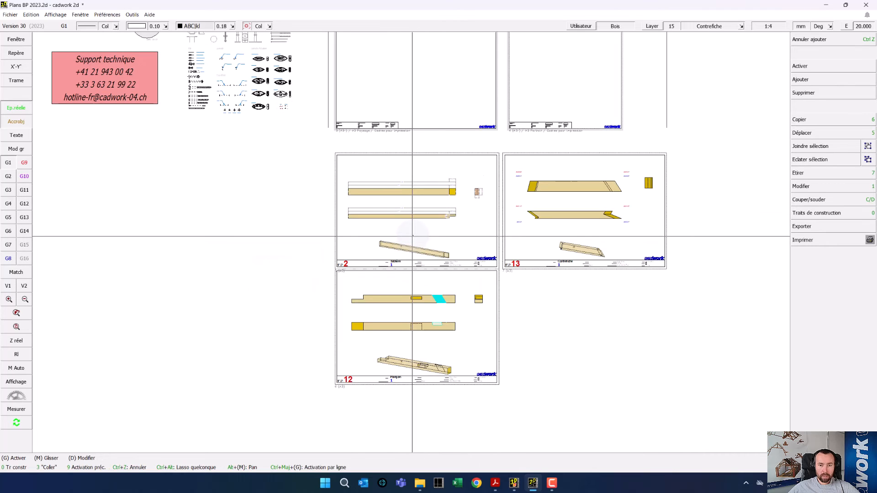
pyautogui.scroll(2, 412, 201)
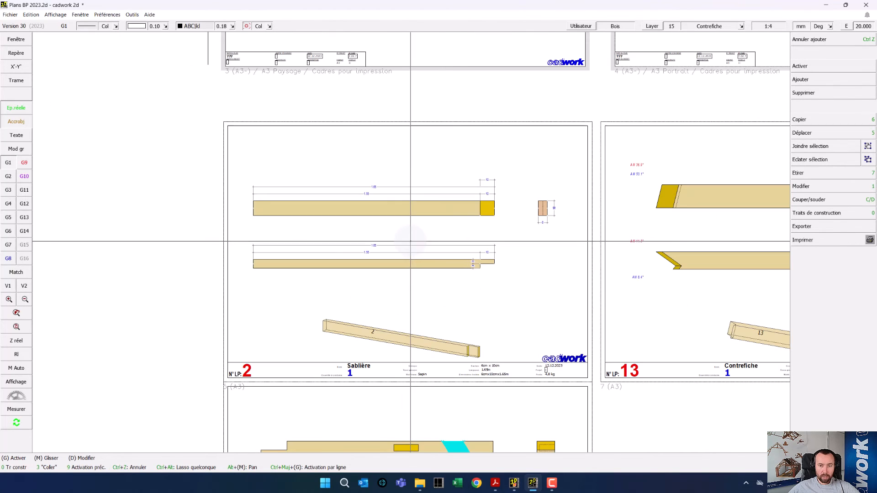
pyautogui.scroll(1, 397, 225)
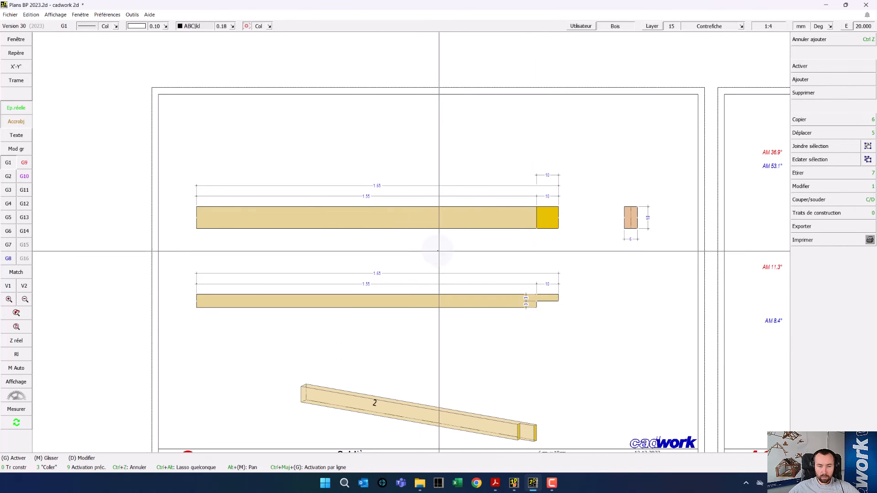
pyautogui.scroll(1, 488, 266)
pyautogui.scroll(-2, 411, 242)
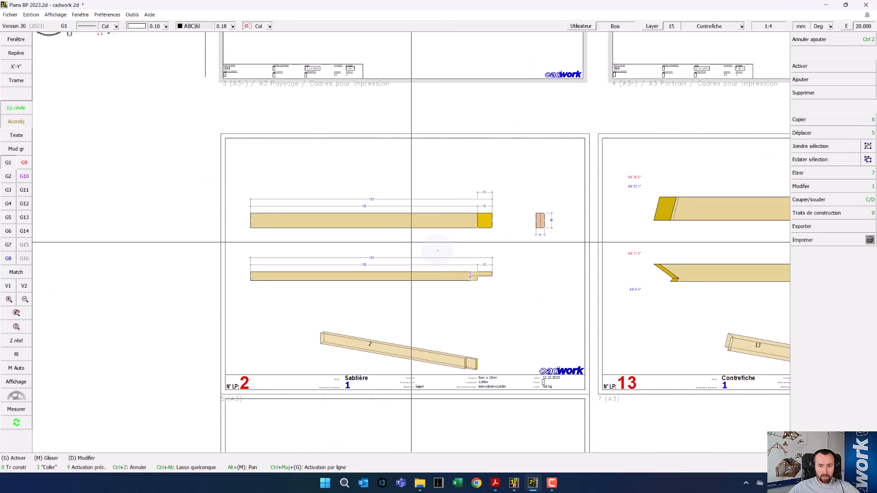
pyautogui.scroll(-1, 427, 353)
pyautogui.scroll(2, 416, 239)
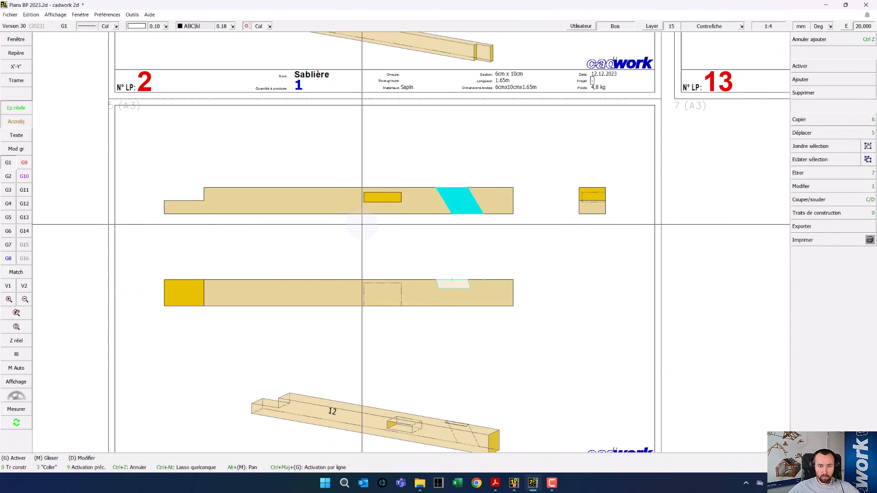
# Select the horizontal chain dimension points on the post's upper view, covering both ends, the notch shoulder and the mortise sides.
pyautogui.click(307, 200)
pyautogui.click(310, 239)
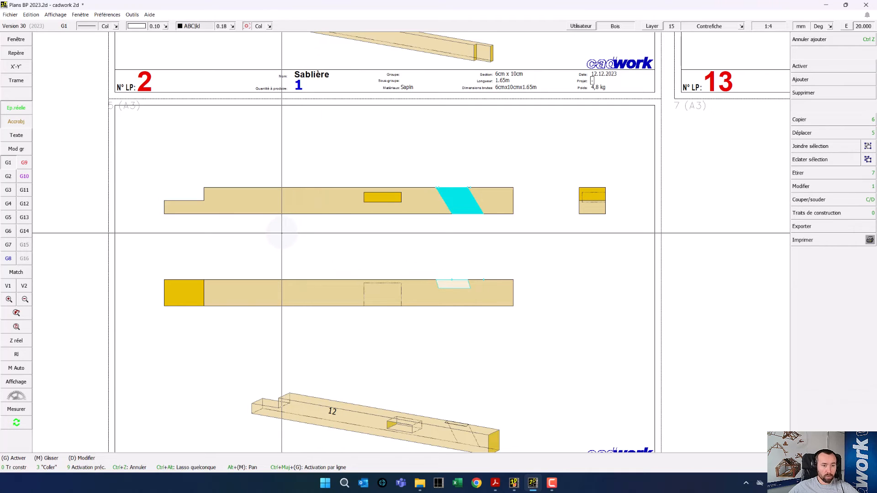
pyautogui.press('h')
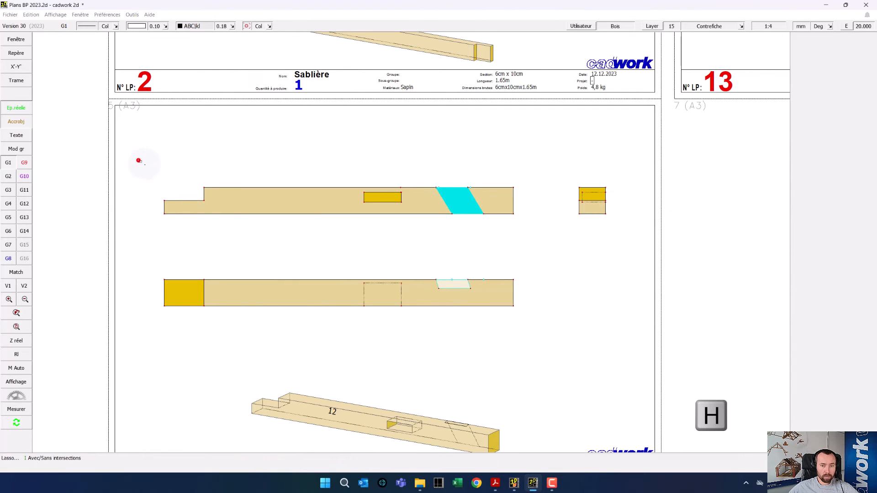
pyautogui.moveTo(225, 202); pyautogui.dragTo(229, 204)
pyautogui.moveTo(338, 179); pyautogui.dragTo(408, 205)
pyautogui.scroll(5, 401, 190)
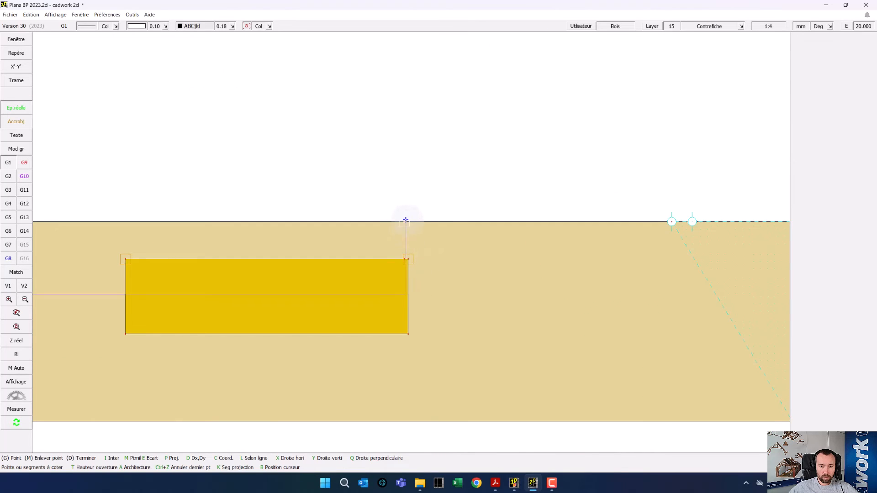
pyautogui.scroll(-4, 425, 244)
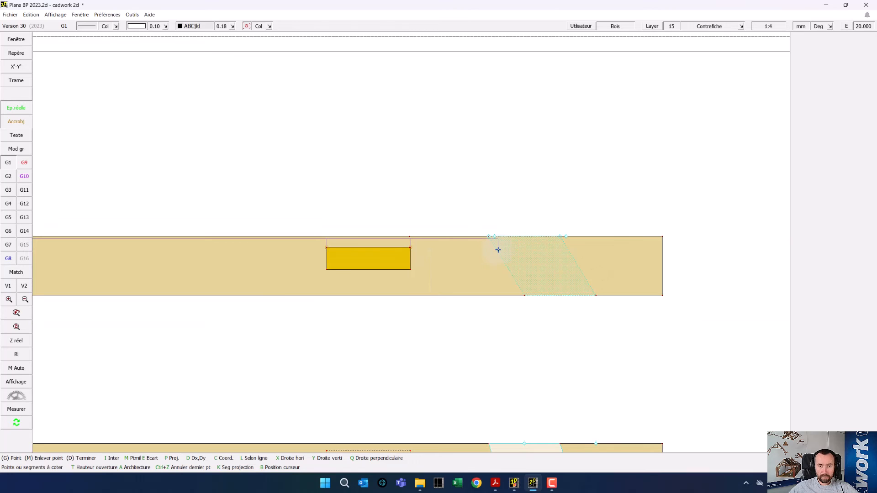
pyautogui.scroll(3, 525, 291)
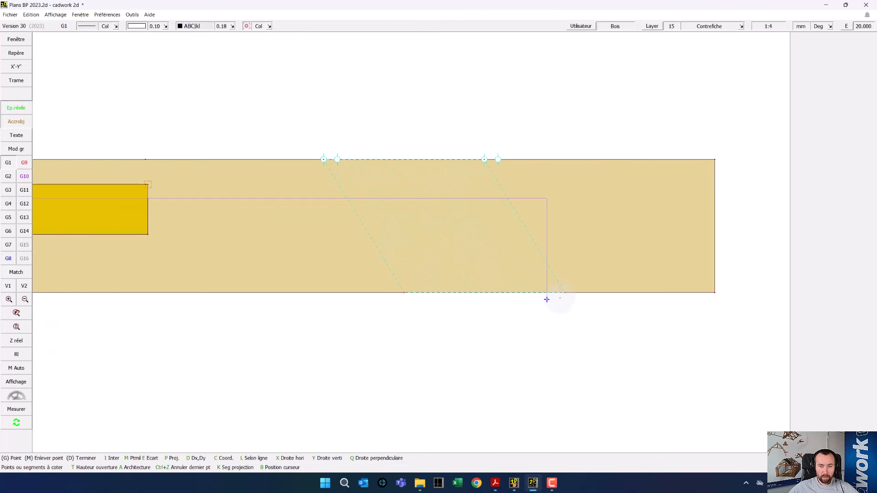
pyautogui.scroll(-5, 432, 235)
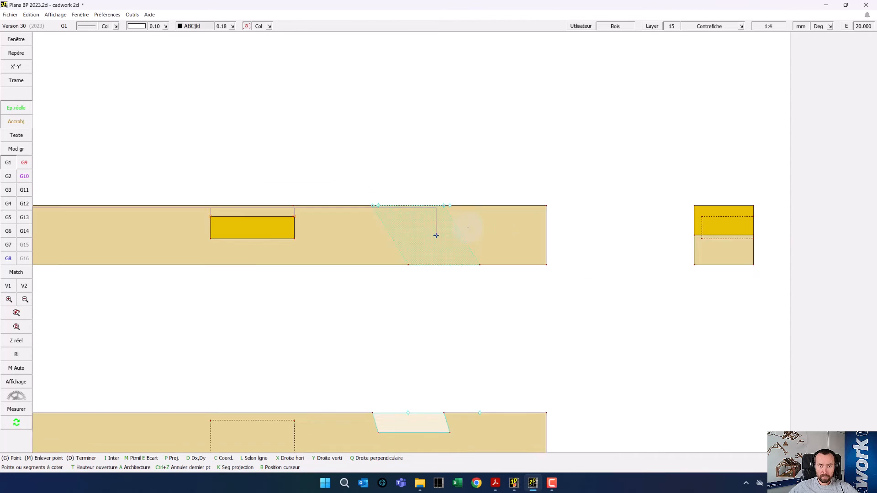
pyautogui.click(457, 260)
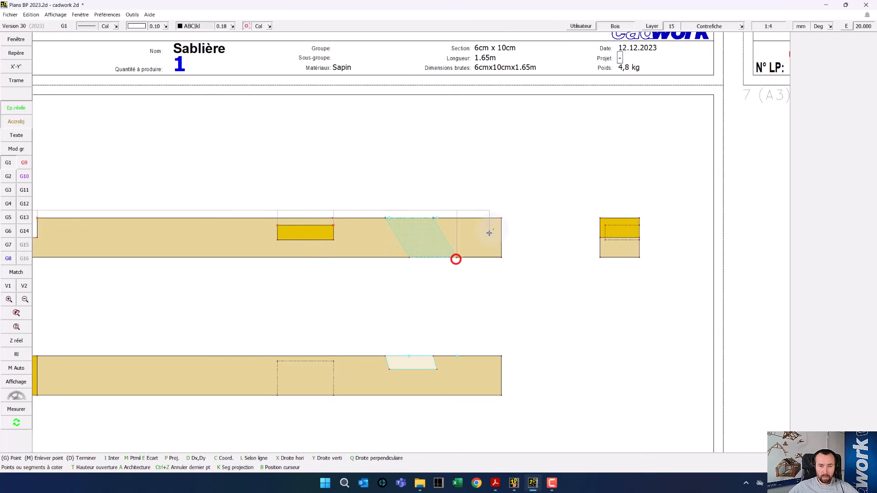
pyautogui.click(503, 218)
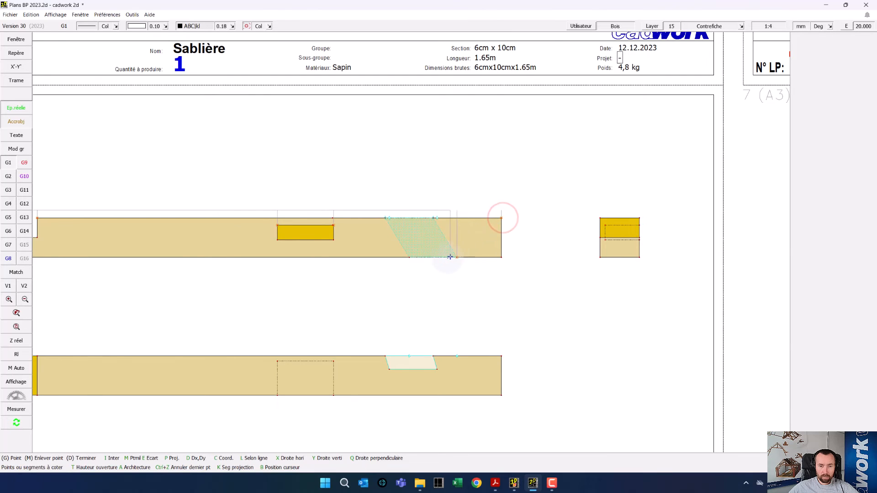
pyautogui.rightClick(468, 239)
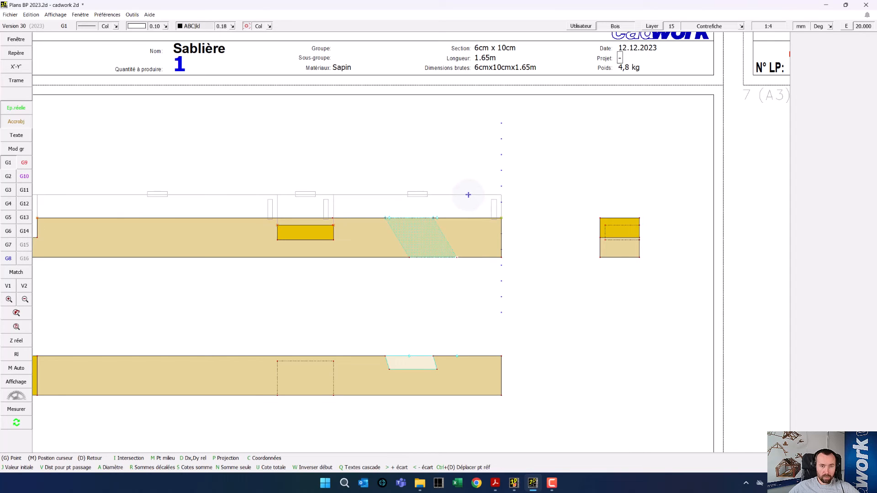
# Add cumulative dimensions to the chain, reverse their starting end, and place the dimension line above the post.
pyautogui.press('s')
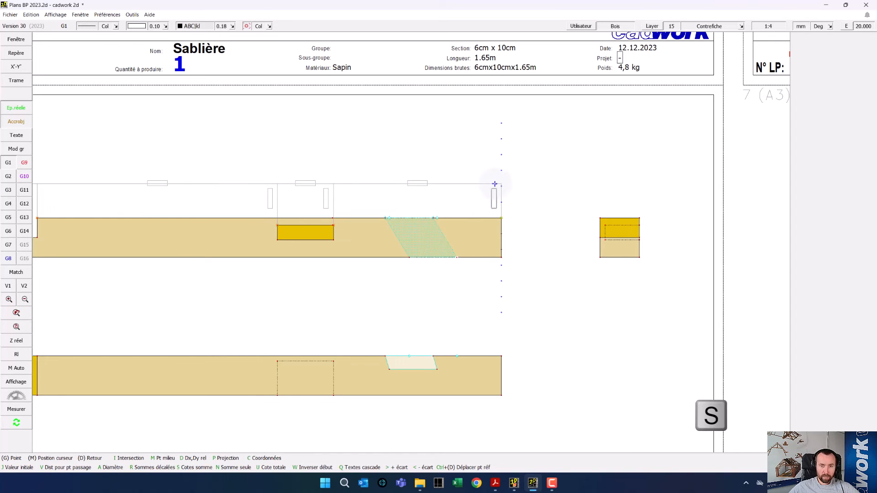
pyautogui.press('w')
pyautogui.click(500, 186)
pyautogui.click(412, 150)
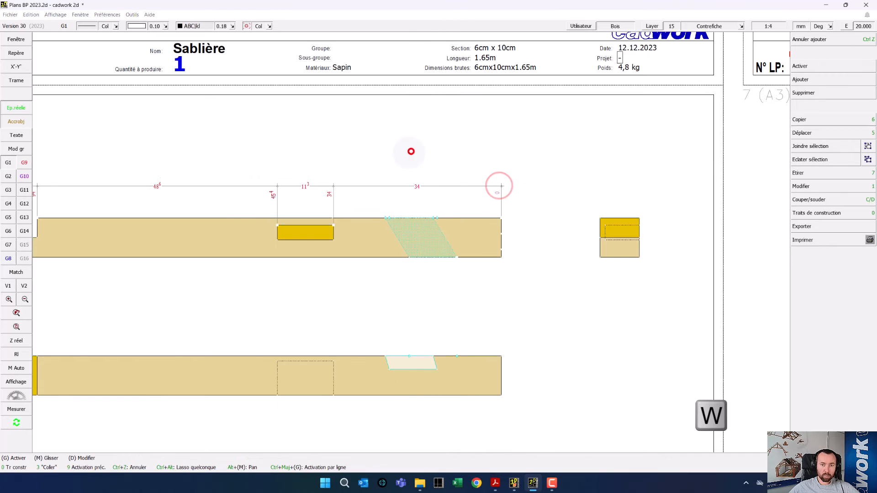
# Dimension the notch heights vertically at the notched end of the post's upper view.
pyautogui.scroll(-1, 336, 212)
pyautogui.middleClick(261, 221)
pyautogui.scroll(1, 413, 243)
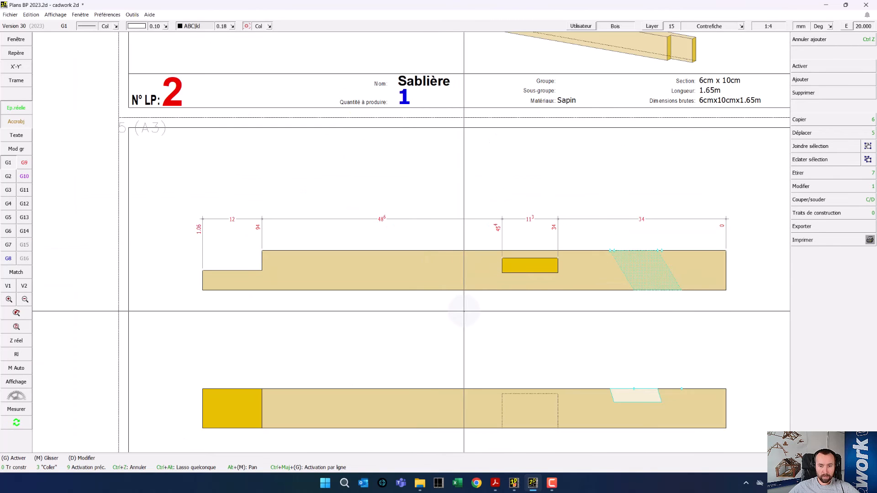
pyautogui.press('k')
pyautogui.moveTo(183, 243); pyautogui.dragTo(279, 306)
pyautogui.rightClick(280, 306)
pyautogui.press('v')
pyautogui.click(173, 290)
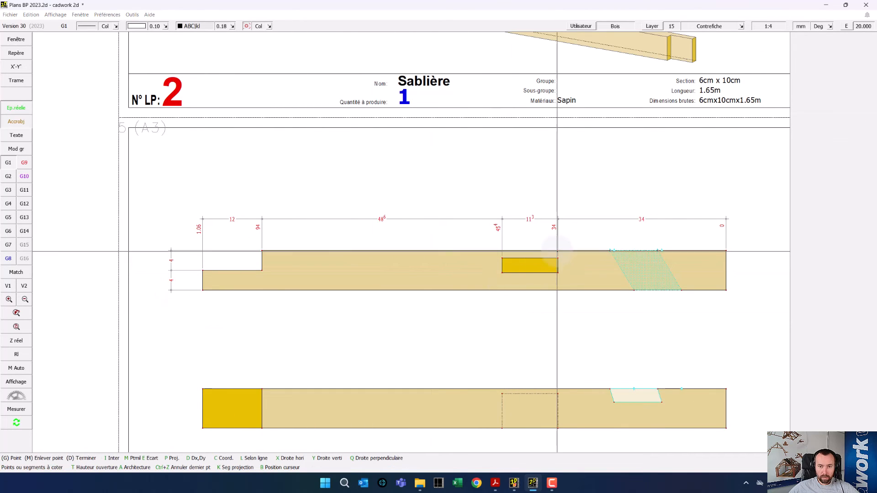
# Dimension the mortise width and its offsets from both edges of the post with a vertical chain beside the mortise.
pyautogui.click(558, 251)
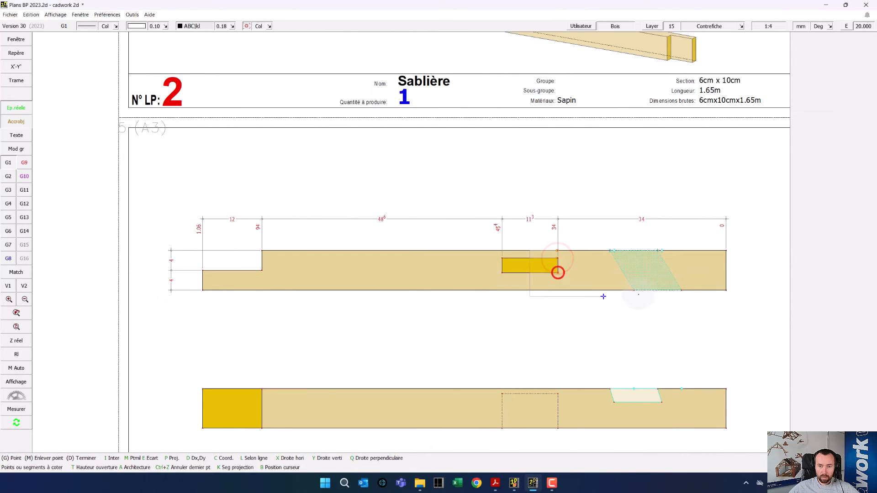
pyautogui.rightClick(634, 290)
pyautogui.click(470, 289)
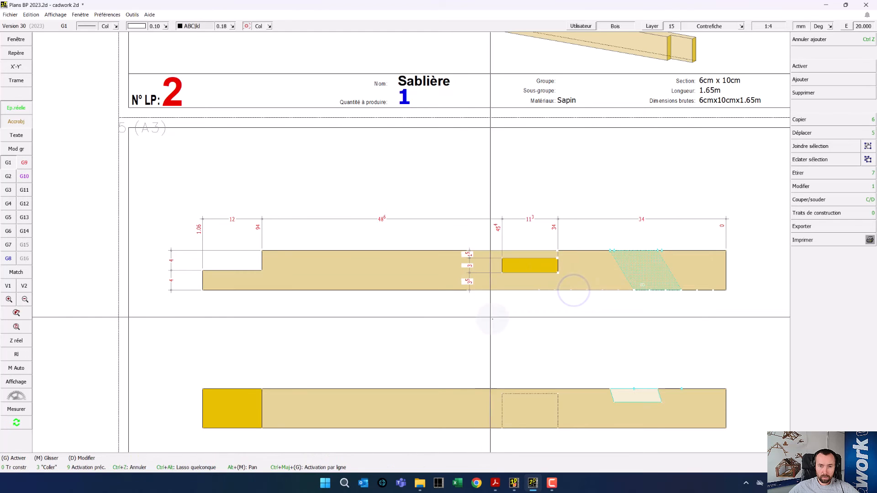
pyautogui.click(494, 320)
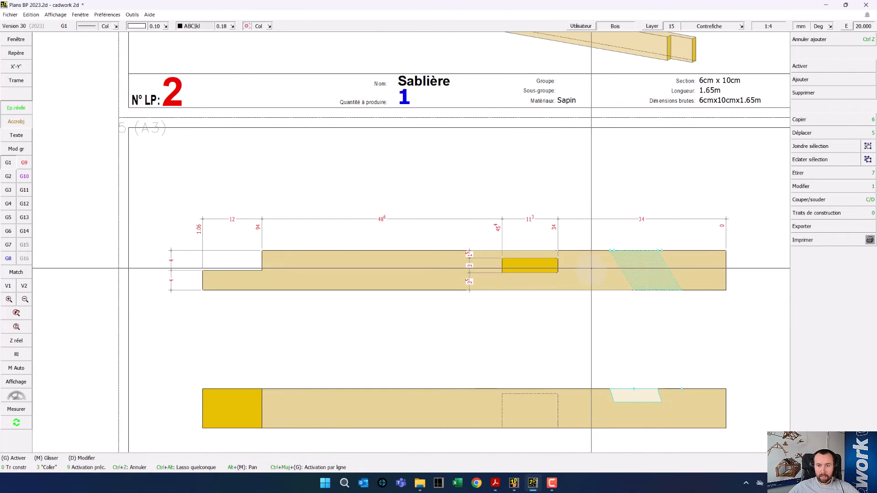
# Dimension the distance from the lower corner of the strut notch to the nearest post end, placed below the post.
pyautogui.scroll(2, 539, 283)
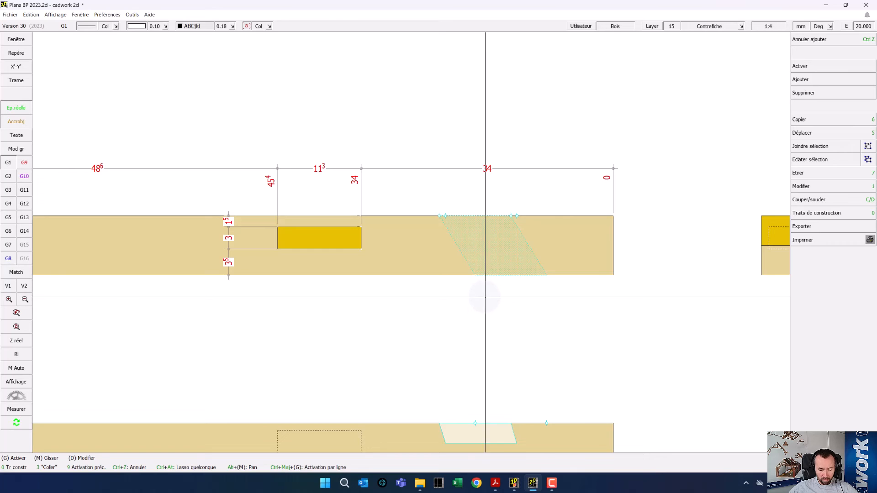
pyautogui.press('8')
pyautogui.click(547, 275)
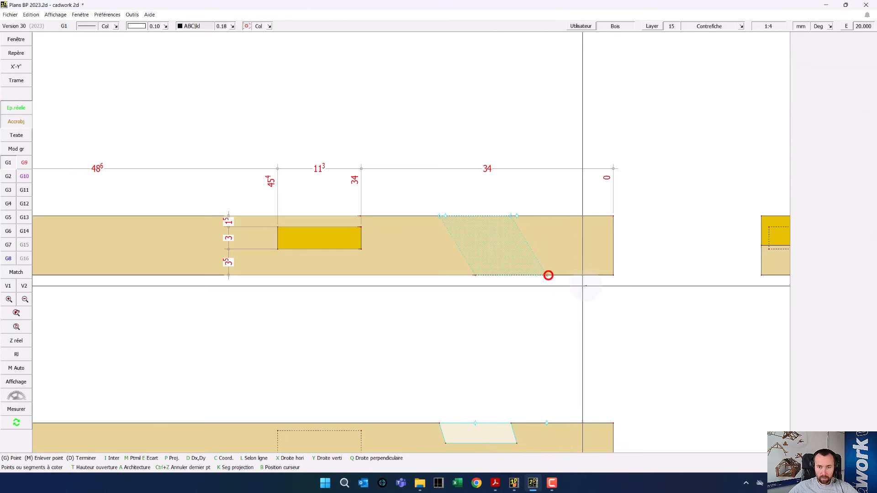
pyautogui.click(613, 276)
pyautogui.click(612, 300)
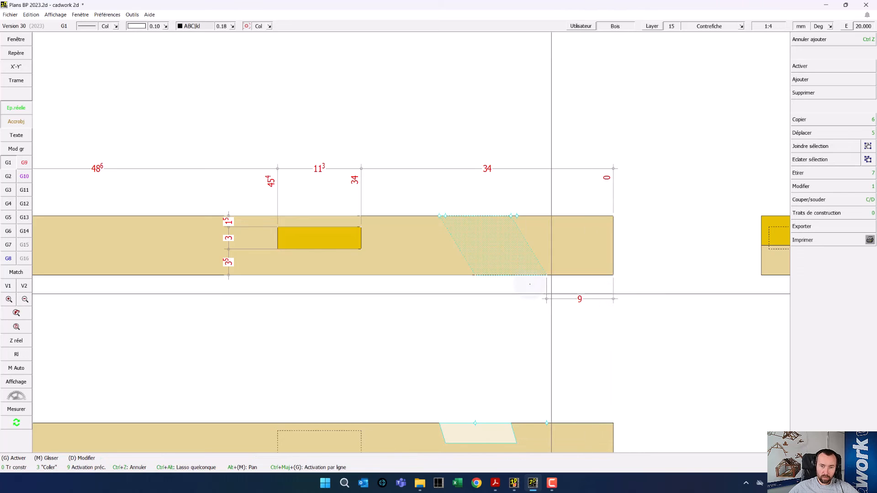
# Add an angle dimension between the slanted side of the strut notch and the post's lower edge.
pyautogui.press('a')
pyautogui.click(535, 259)
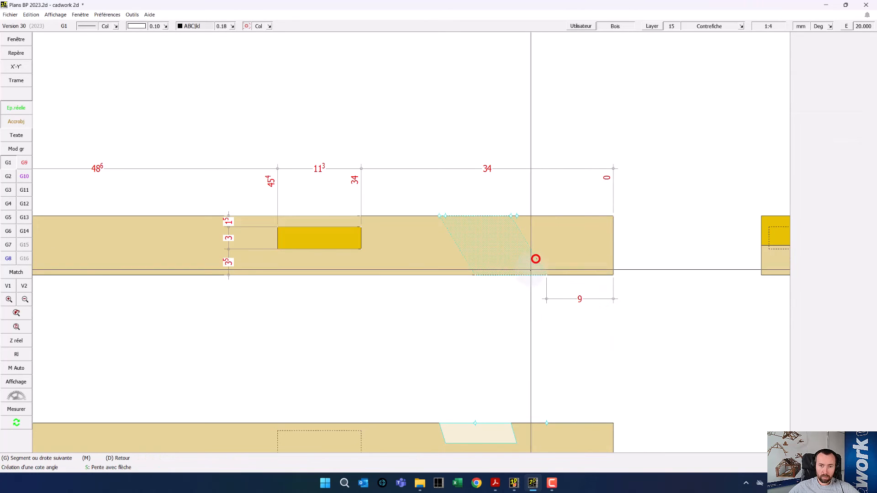
pyautogui.click(529, 273)
pyautogui.press('a')
pyautogui.click(504, 261)
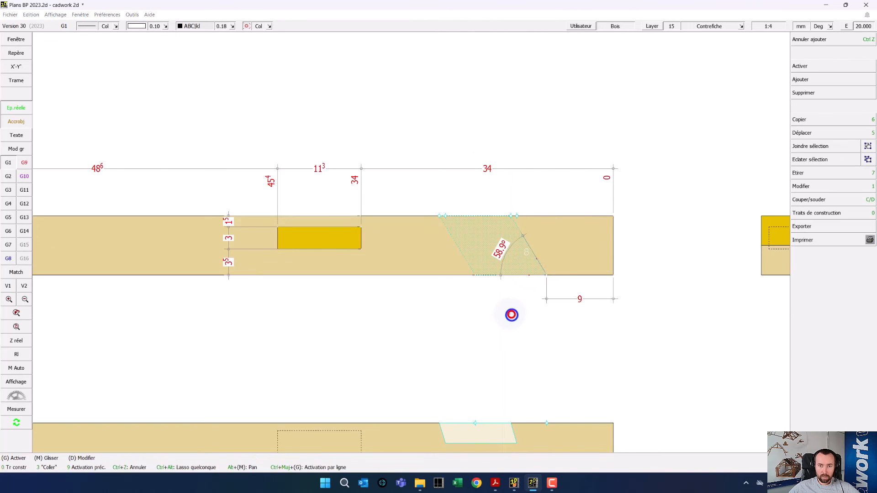
# Dimension the depth of the hidden mortise vertically in the post's lower view.
pyautogui.scroll(-3, 502, 311)
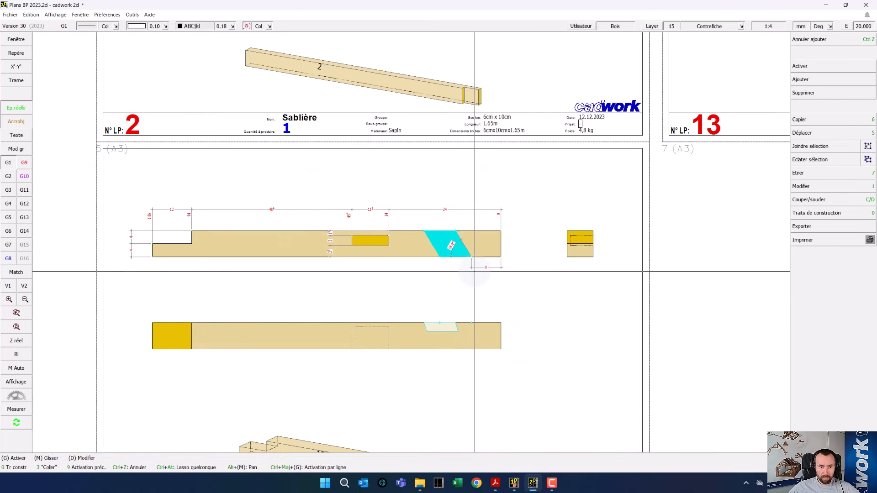
pyautogui.scroll(2, 412, 239)
pyautogui.scroll(-1, 417, 237)
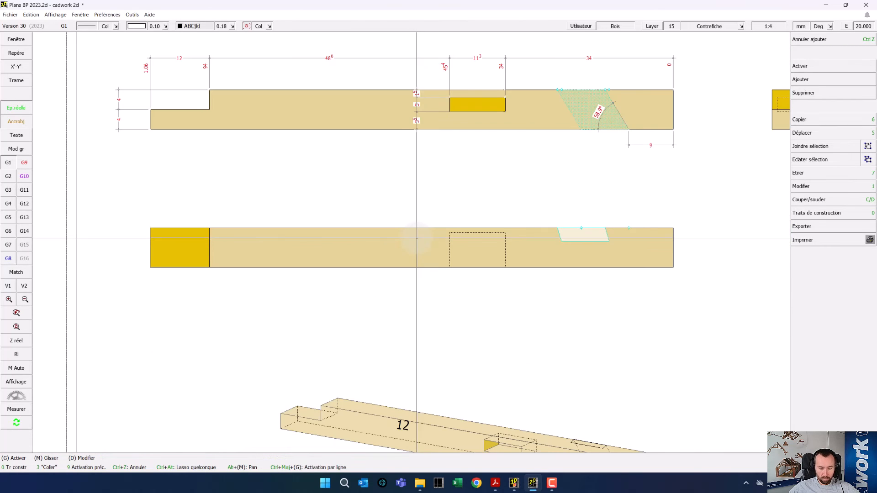
pyautogui.click(461, 278)
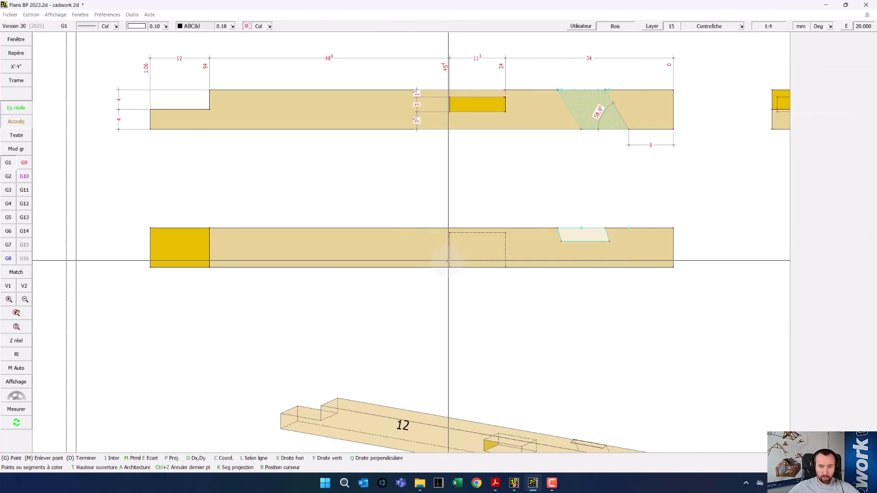
pyautogui.click(439, 227)
pyautogui.click(432, 268)
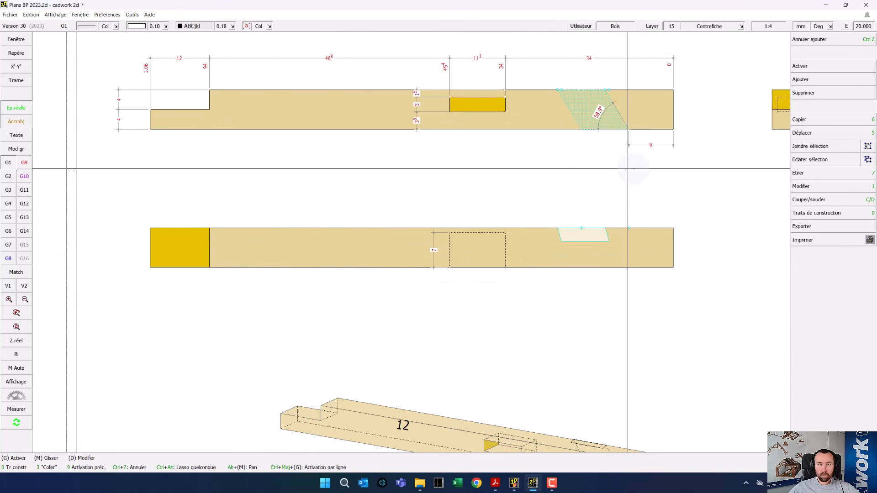
# Go to the Contrefiche sheet 13 and adopt layer 17 and the 1:3 scale from its upper view.
pyautogui.scroll(-3, 660, 172)
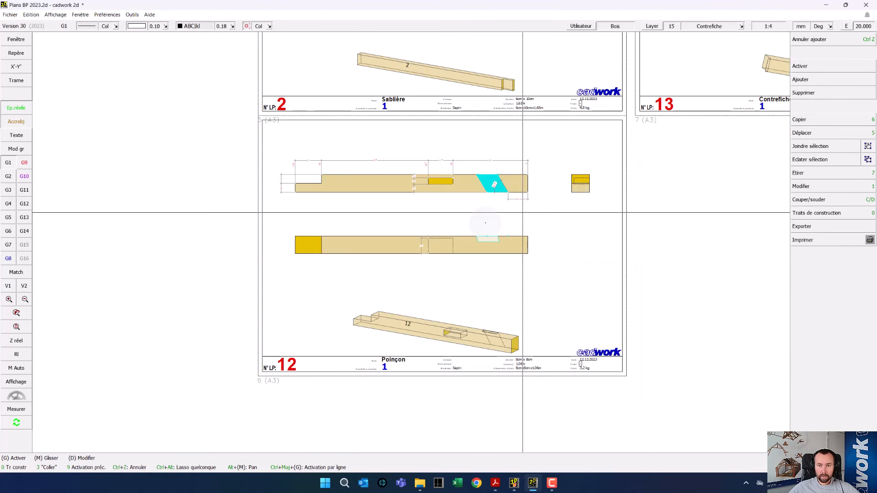
pyautogui.scroll(-1, 570, 166)
pyautogui.scroll(4, 582, 166)
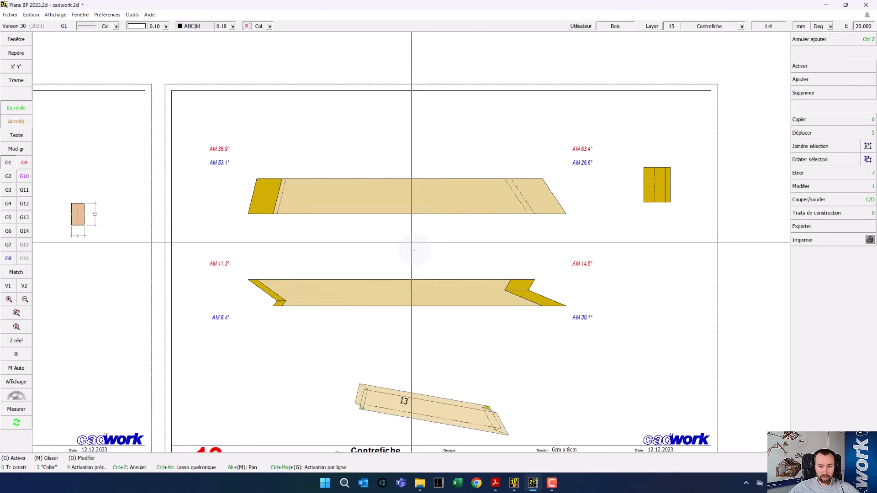
pyautogui.scroll(-1, 411, 242)
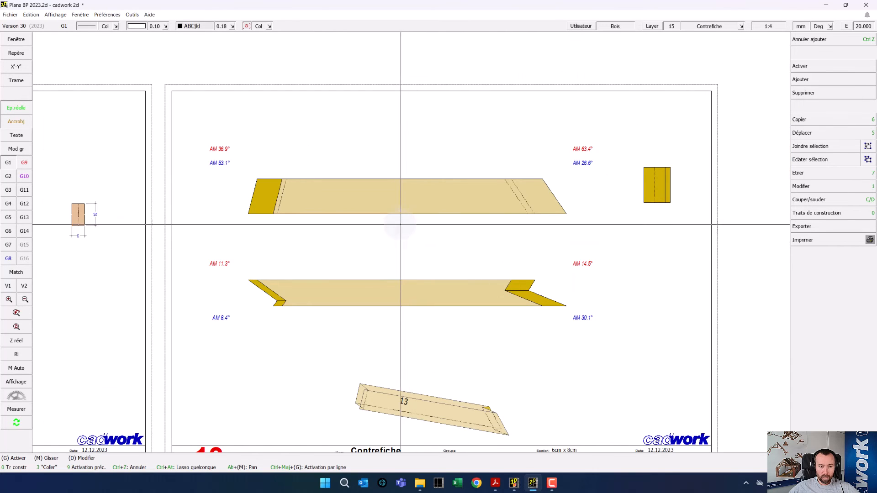
pyautogui.scroll(1, 414, 249)
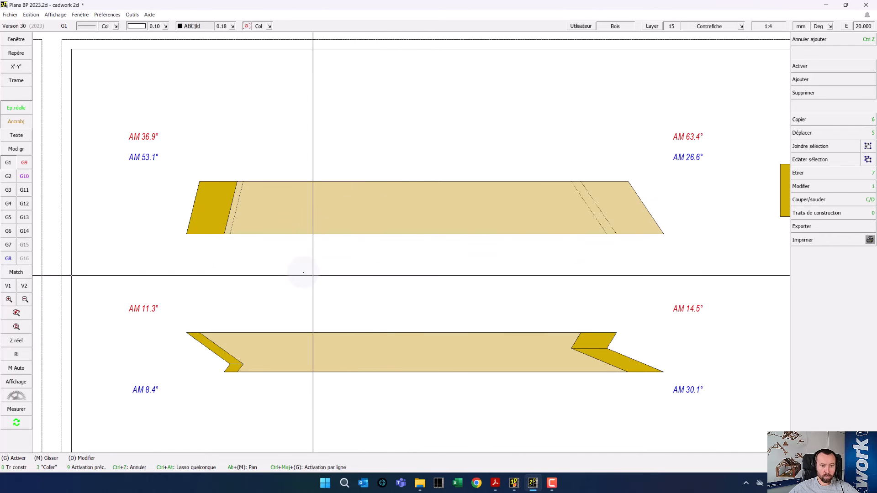
pyautogui.press('m')
pyautogui.rightClick(272, 271)
pyautogui.click(290, 222)
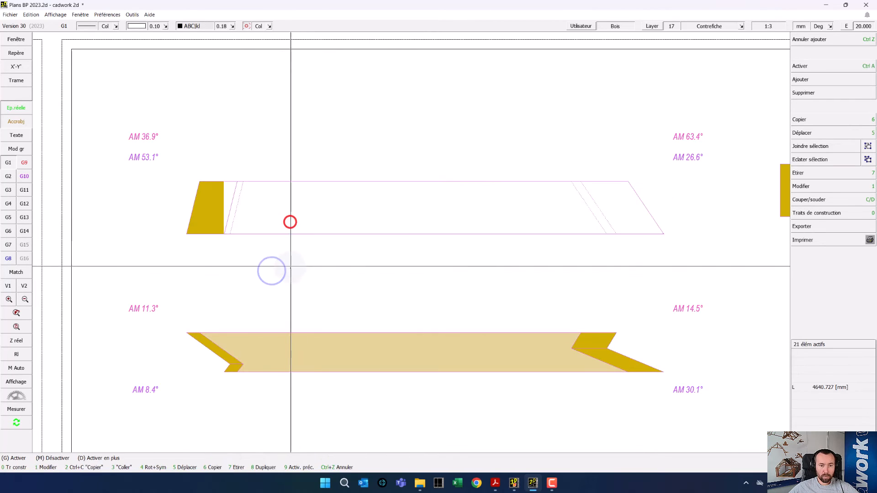
pyautogui.click(289, 270)
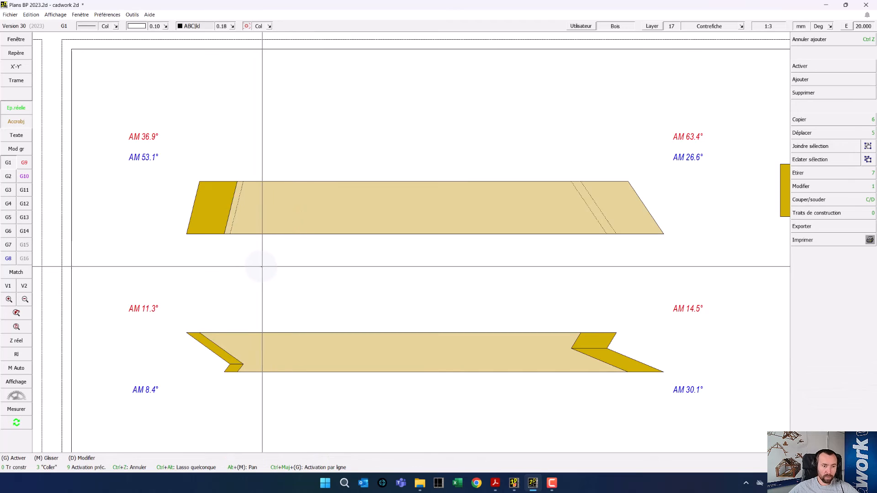
# Dimension the strut's upper view horizontally from the inner shoulder corner to the opposite tip, placed below the view.
pyautogui.press('m')
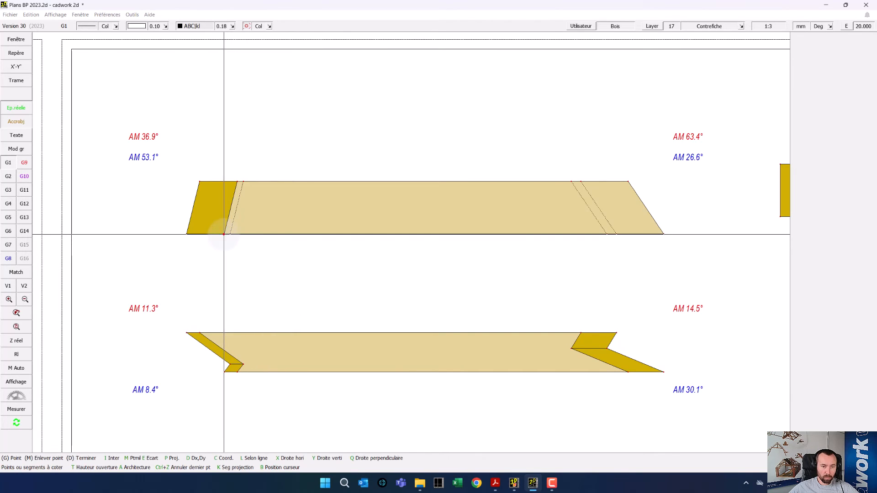
pyautogui.click(664, 234)
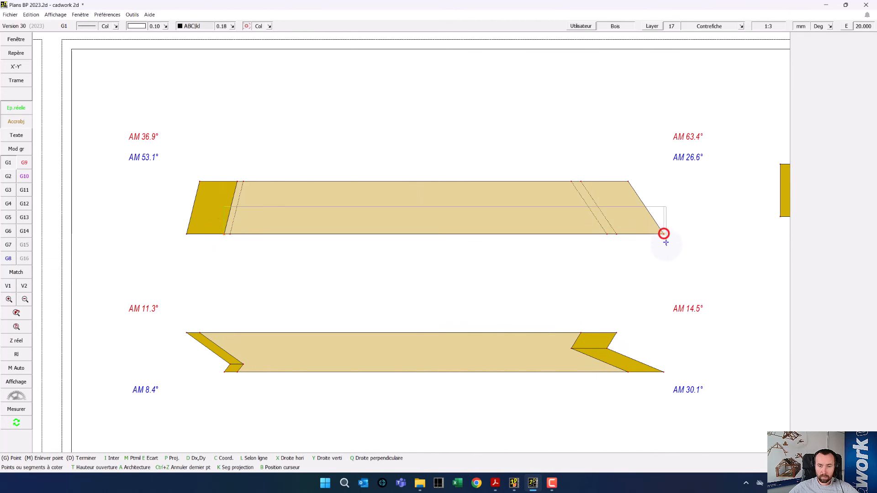
pyautogui.rightClick(666, 246)
pyautogui.click(663, 250)
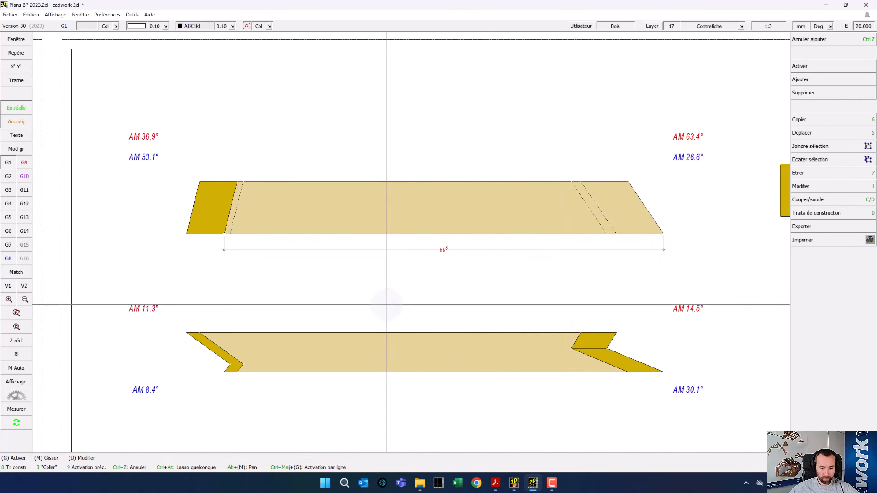
# Dimension the strut's lower view horizontally from the inner shoulder corner to the opposite tip, placed below the view.
pyautogui.press('m')
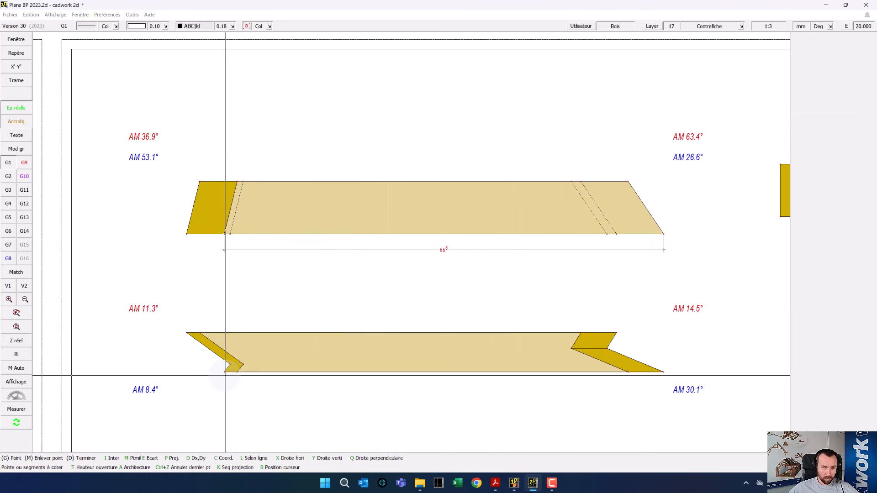
pyautogui.click(225, 372)
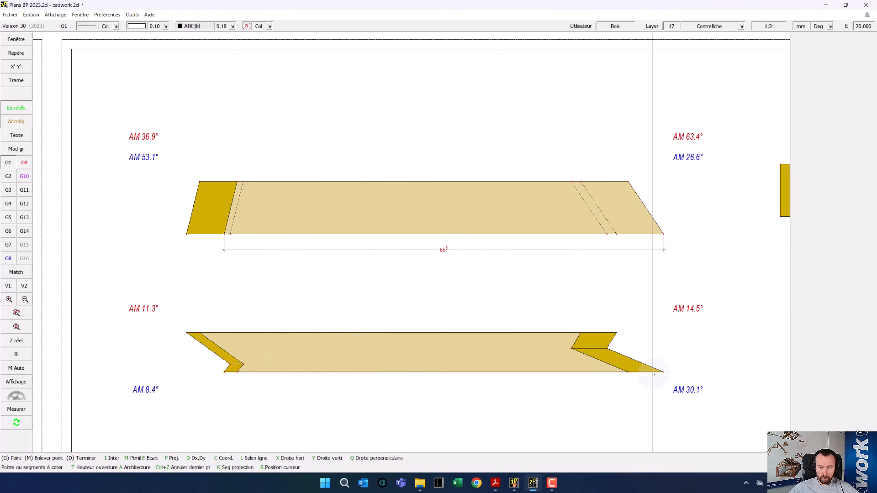
pyautogui.click(662, 372)
pyautogui.rightClick(662, 373)
pyautogui.click(662, 389)
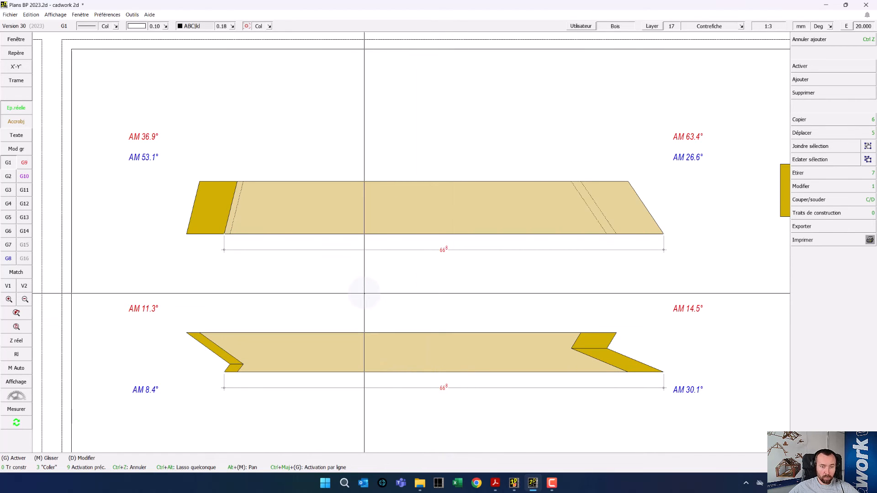
# Add vertical chain dimensions across the notched cuts at both ends of the strut's lower view, placed outside each end.
pyautogui.click(179, 318)
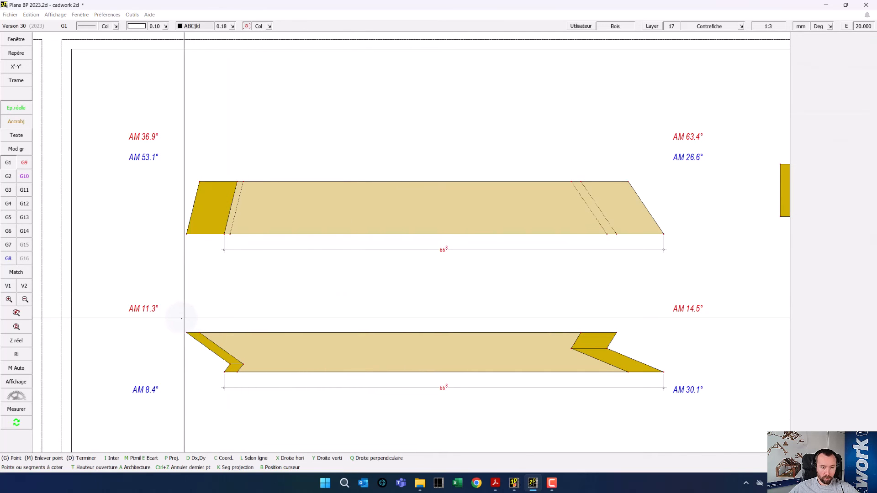
pyautogui.click(259, 398)
pyautogui.click(177, 369)
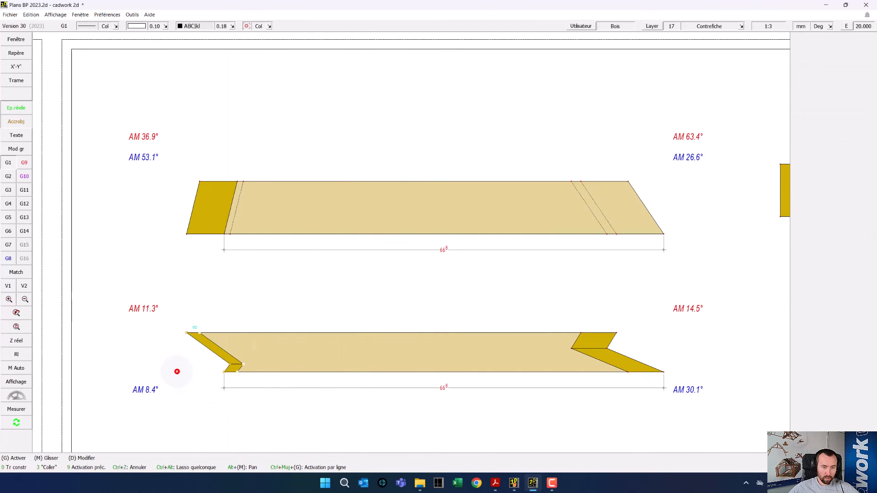
pyautogui.click(557, 318)
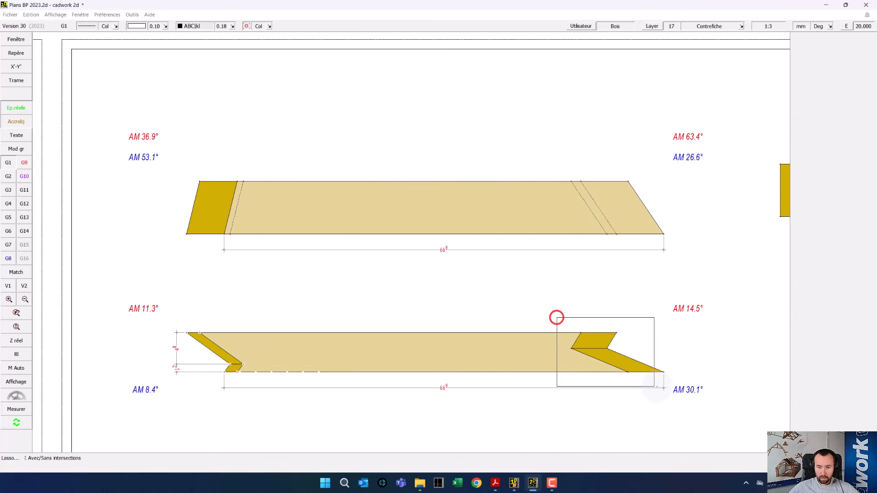
pyautogui.click(668, 384)
pyautogui.click(556, 308)
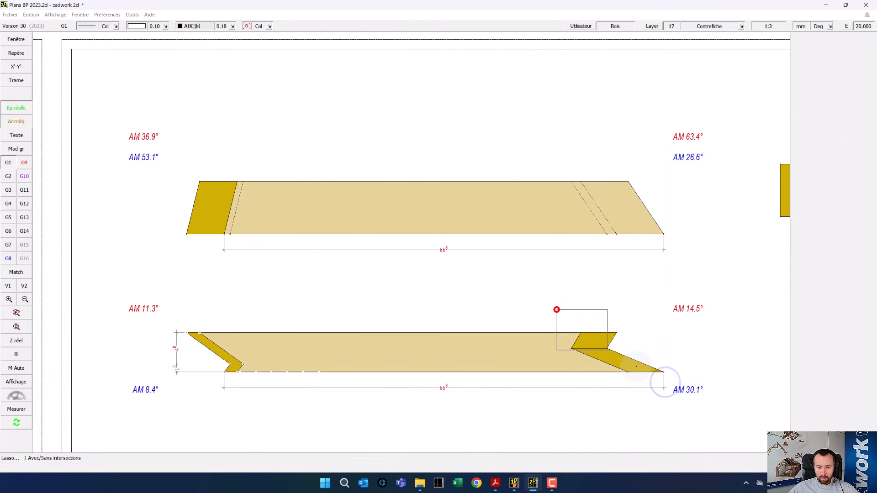
pyautogui.rightClick(674, 382)
pyautogui.click(679, 371)
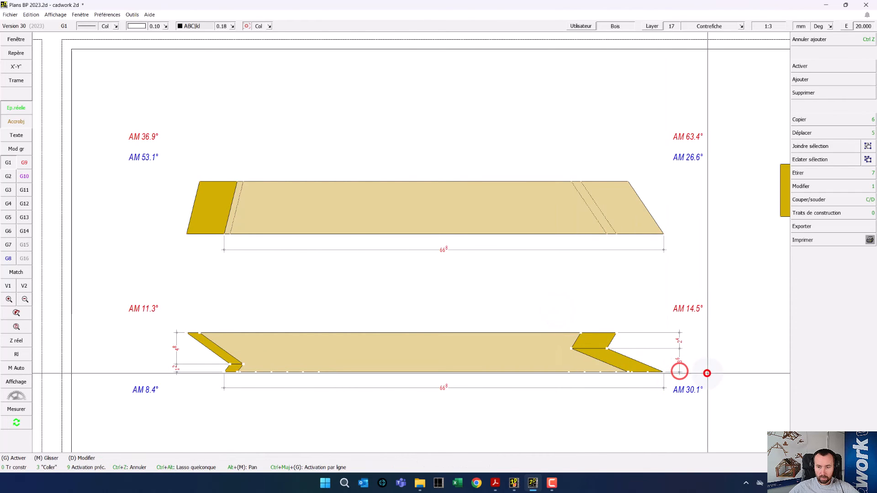
# Add angle dimensions between the four slanted end cuts of the strut's lower view and its adjacent long edges.
pyautogui.click(607, 298)
pyautogui.click(600, 364)
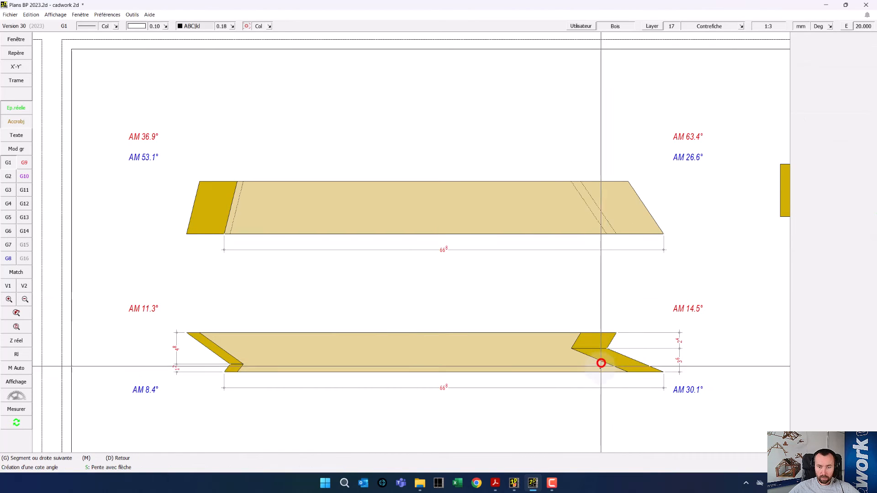
pyautogui.click(599, 370)
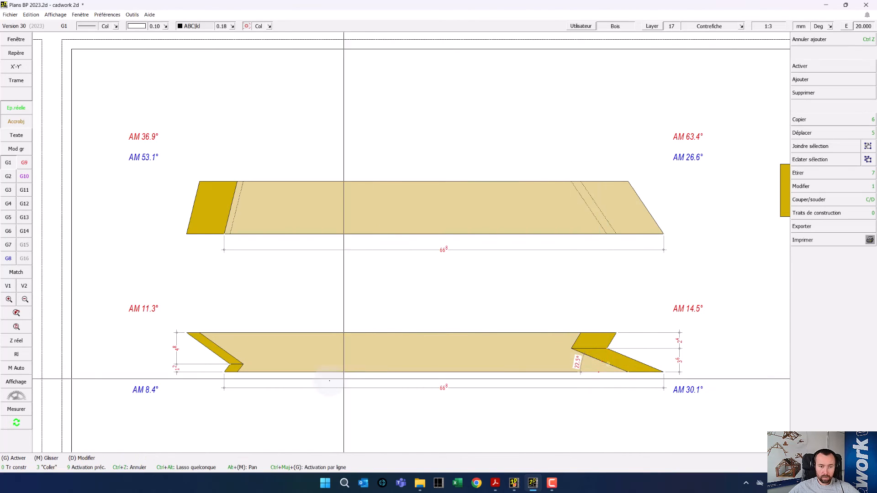
pyautogui.click(251, 371)
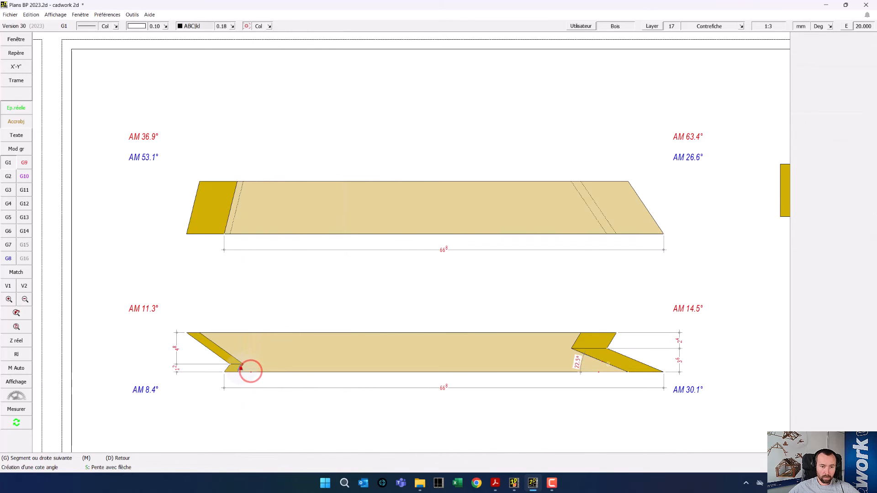
pyautogui.click(262, 363)
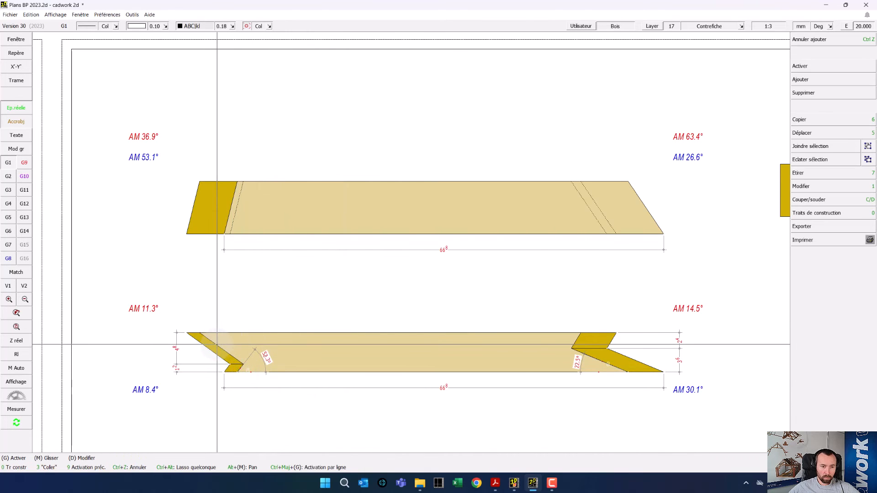
pyautogui.click(217, 345)
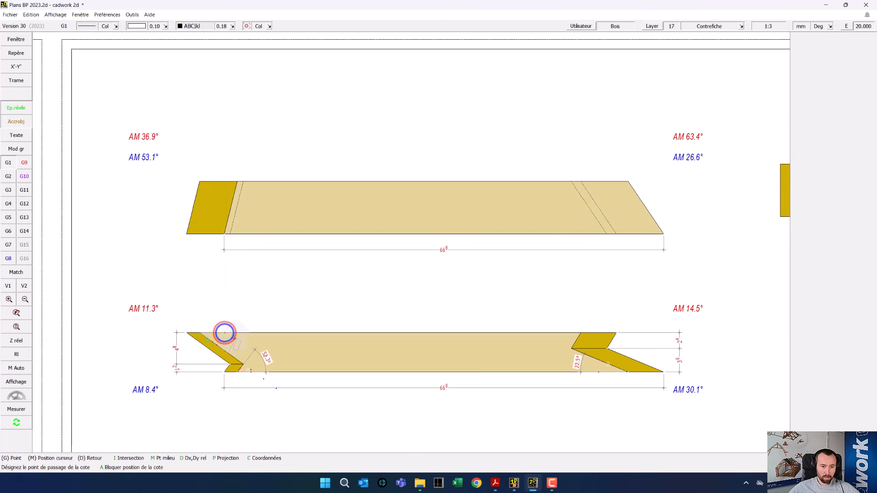
pyautogui.click(234, 346)
pyautogui.click(566, 333)
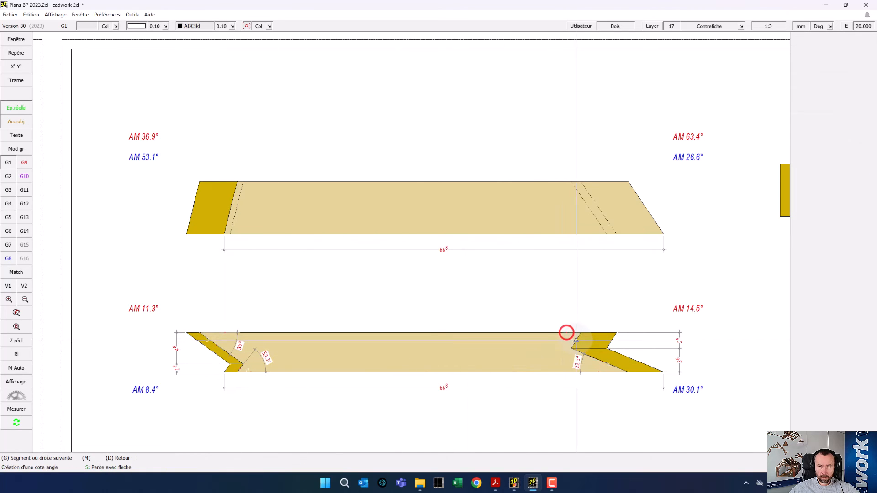
pyautogui.click(557, 354)
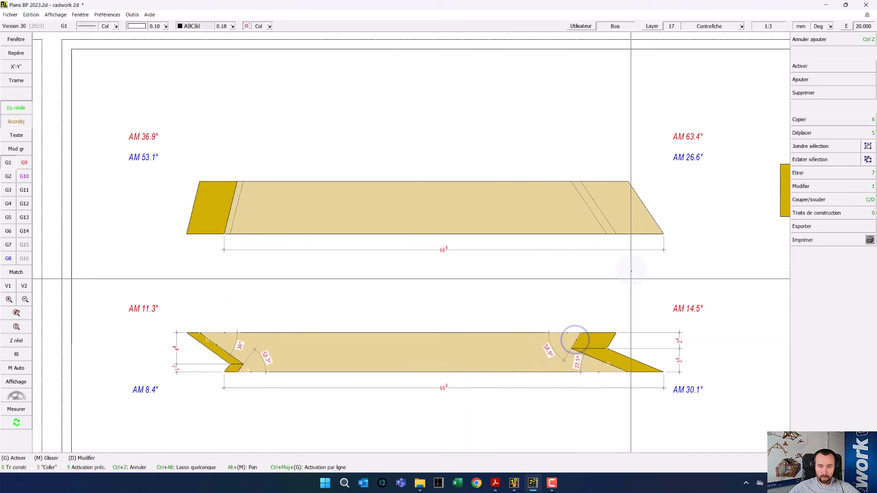
# Add angle dimensions between the two slanted end cuts of the strut's upper view and its lower edge.
pyautogui.click(653, 220)
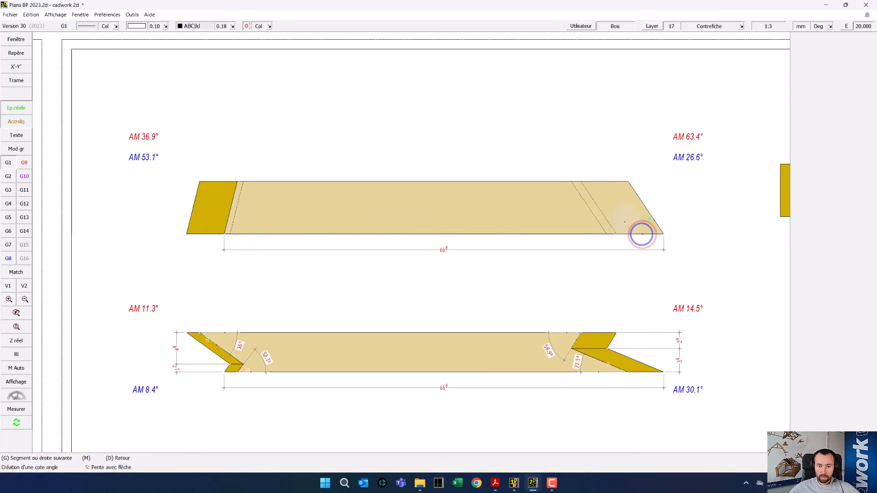
pyautogui.click(641, 234)
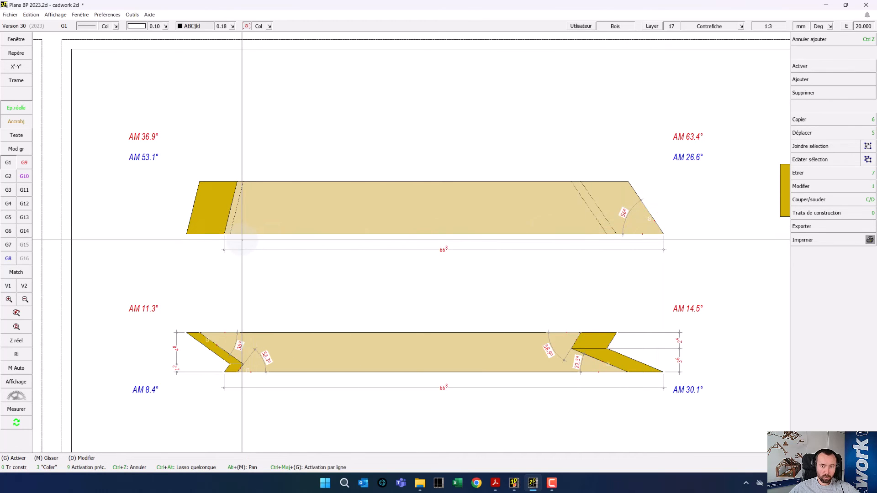
pyautogui.press('9')
pyautogui.click(244, 234)
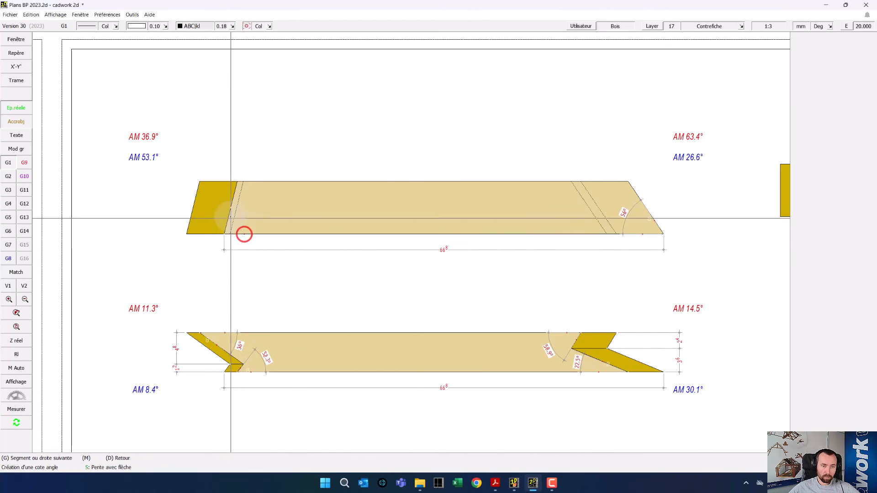
pyautogui.click(249, 213)
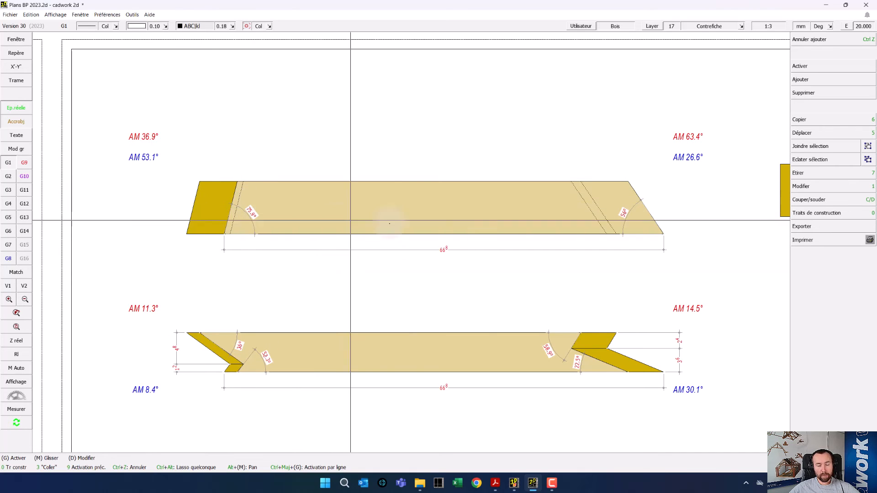
pyautogui.click(645, 227)
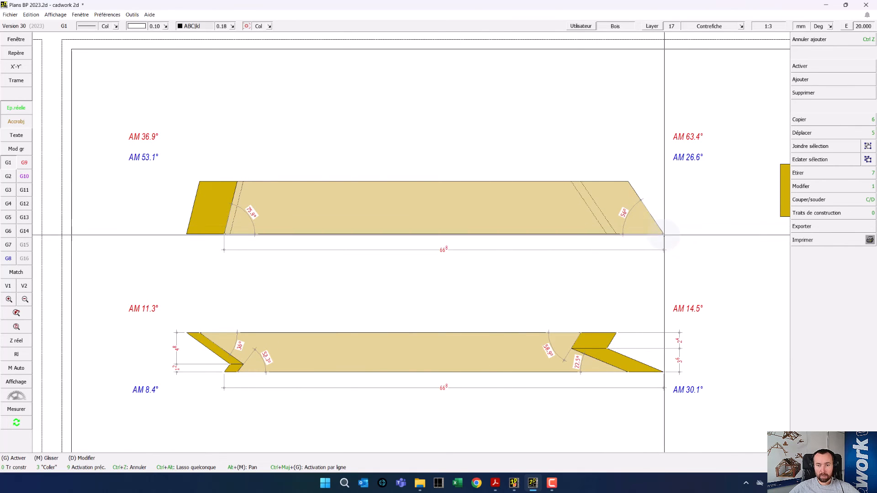
pyautogui.click(704, 319)
pyautogui.click(713, 277)
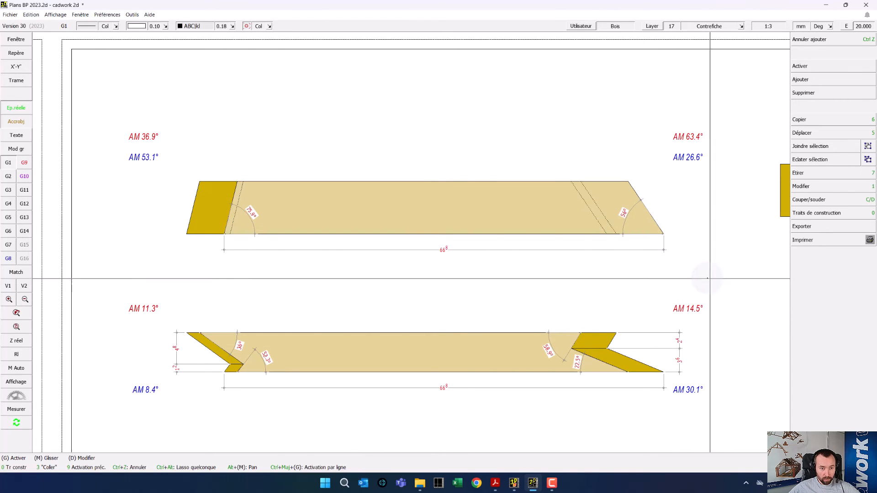
pyautogui.click(700, 159)
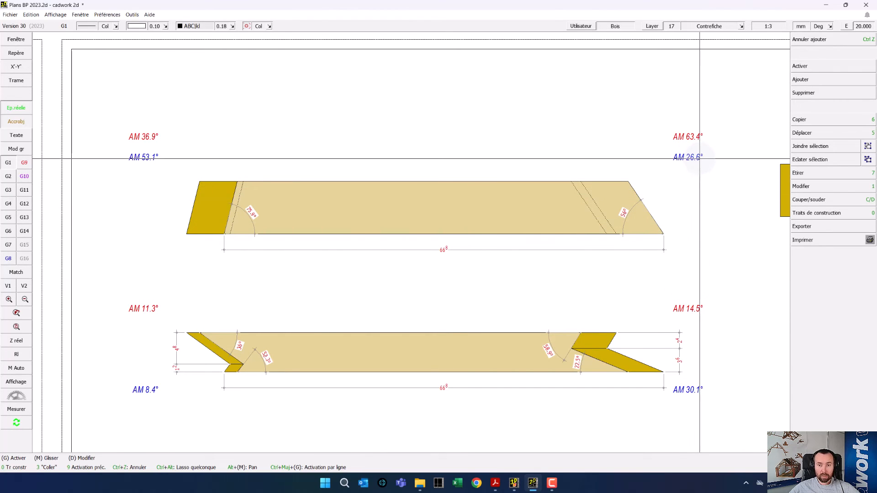
pyautogui.click(632, 226)
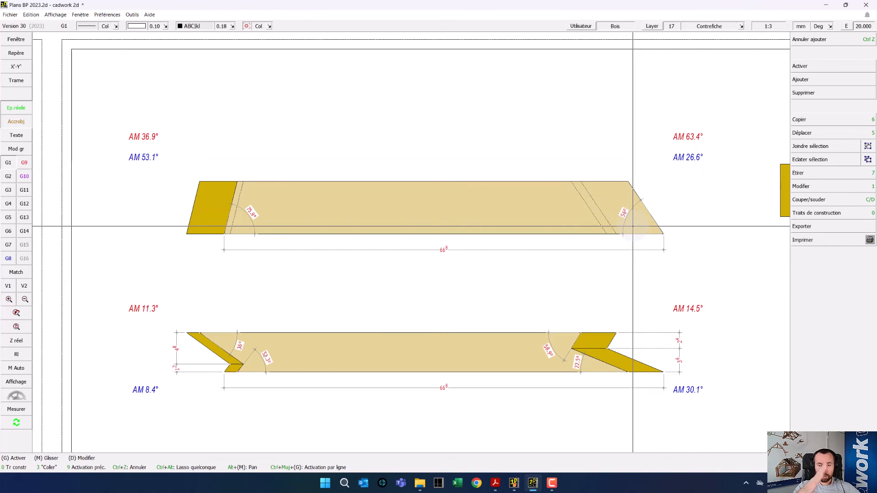
pyautogui.click(522, 267)
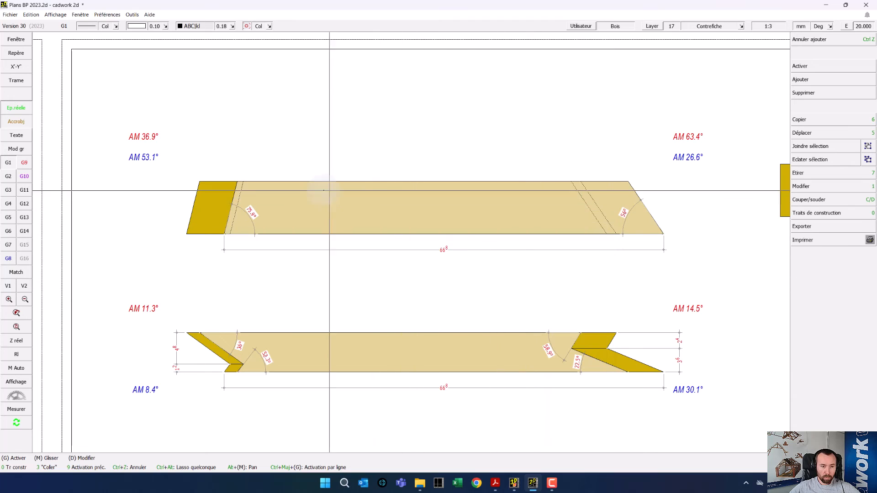
pyautogui.click(380, 368)
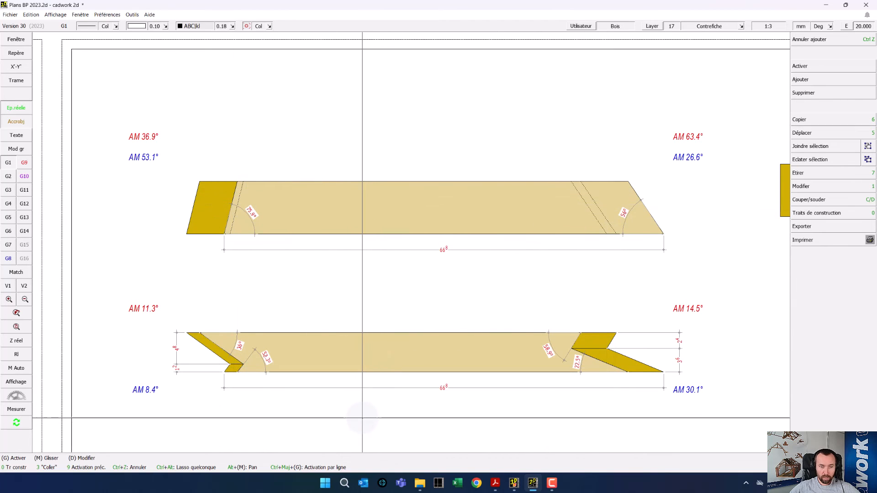
pyautogui.click(360, 420)
pyautogui.click(360, 420)
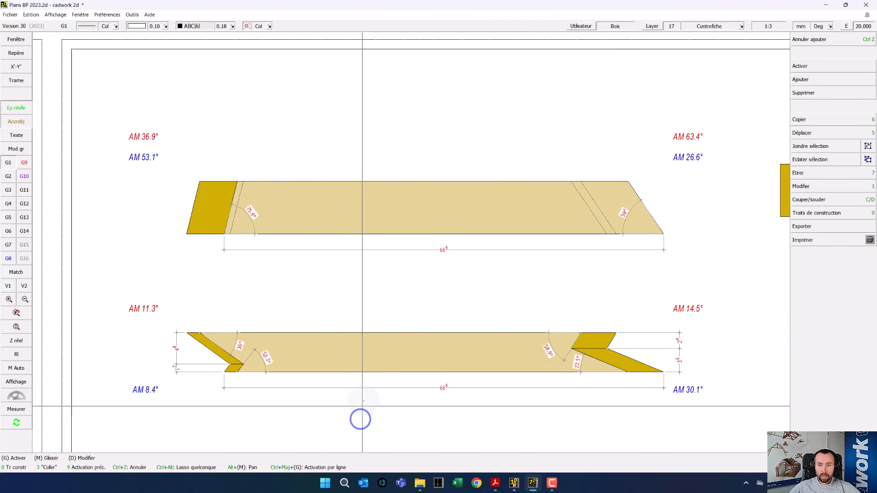
# Export the three A3 sheets of pieces 2, 12 and 13 as one PDF, named "Fiches de taille" plus the person's first name.
pyautogui.scroll(-2, 363, 398)
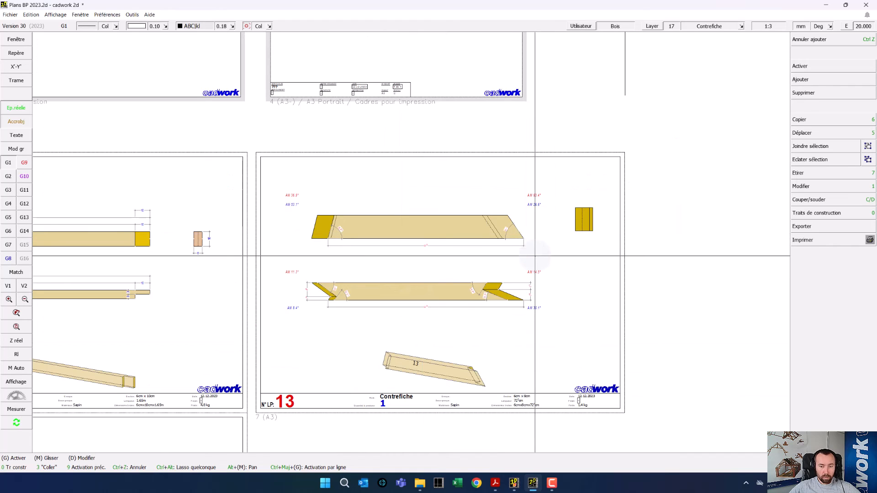
pyautogui.scroll(-3, 491, 252)
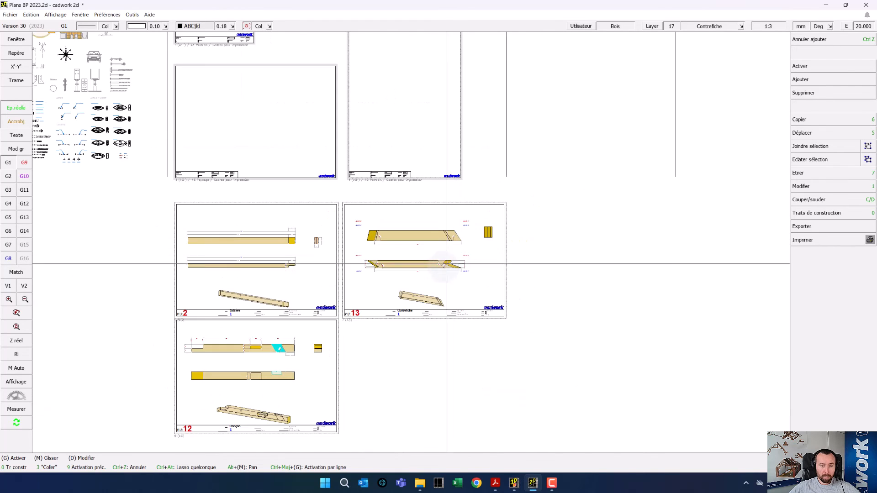
pyautogui.click(443, 354)
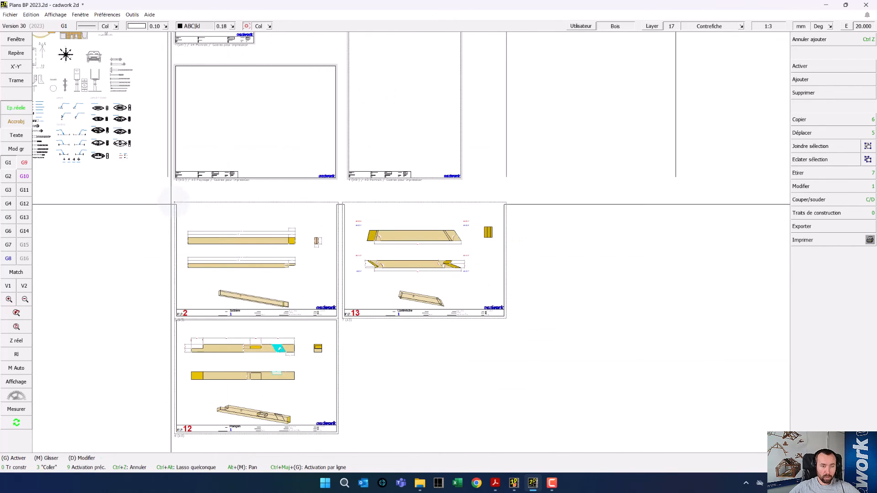
pyautogui.click(170, 200)
pyautogui.moveTo(150, 190); pyautogui.dragTo(506, 424)
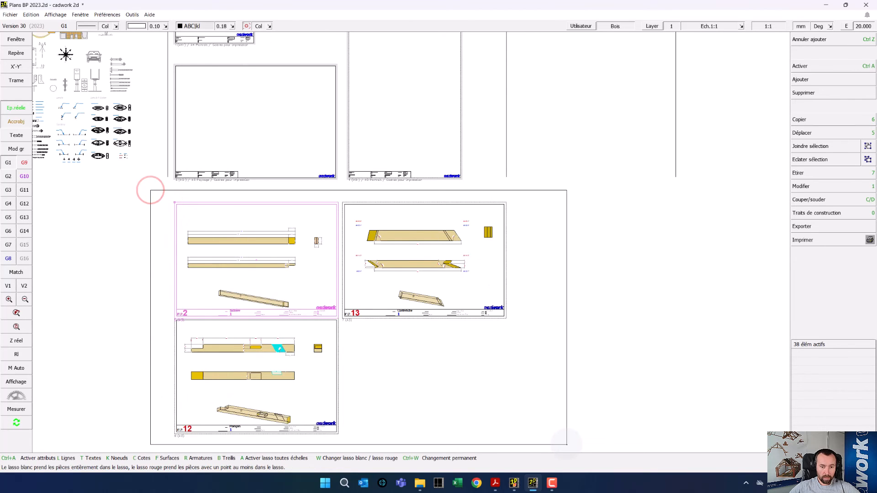
pyautogui.click(805, 240)
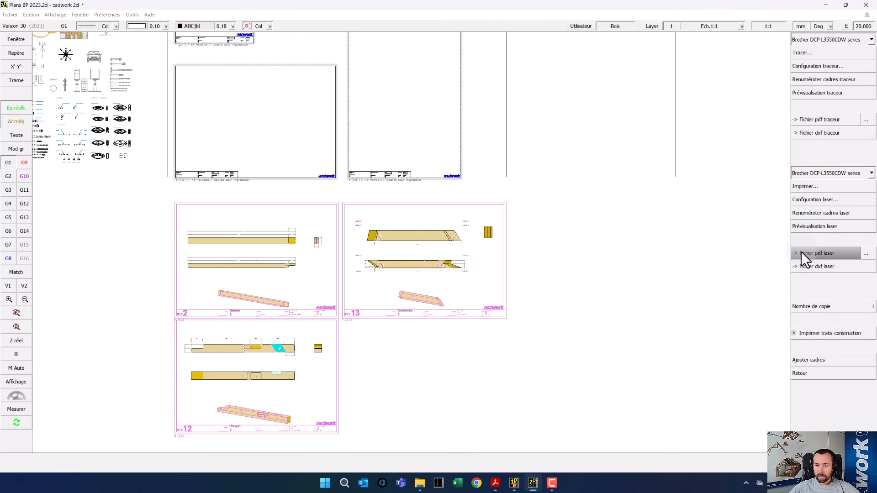
pyautogui.click(827, 254)
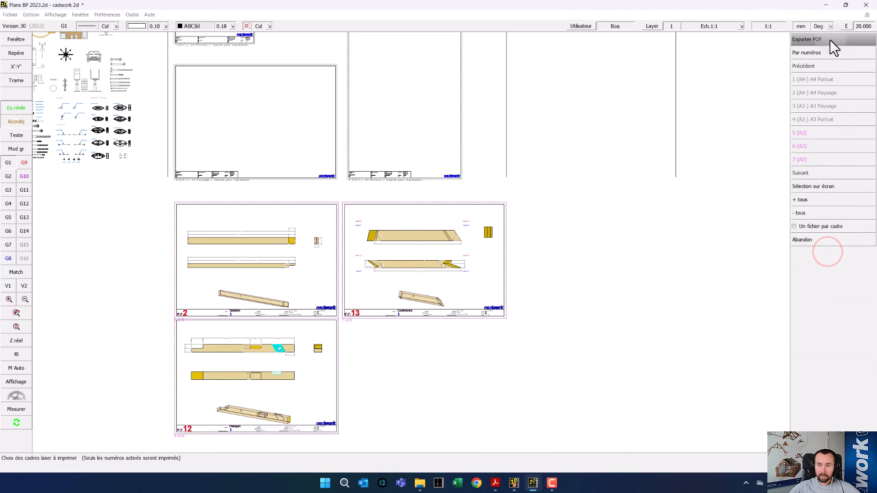
pyautogui.click(830, 40)
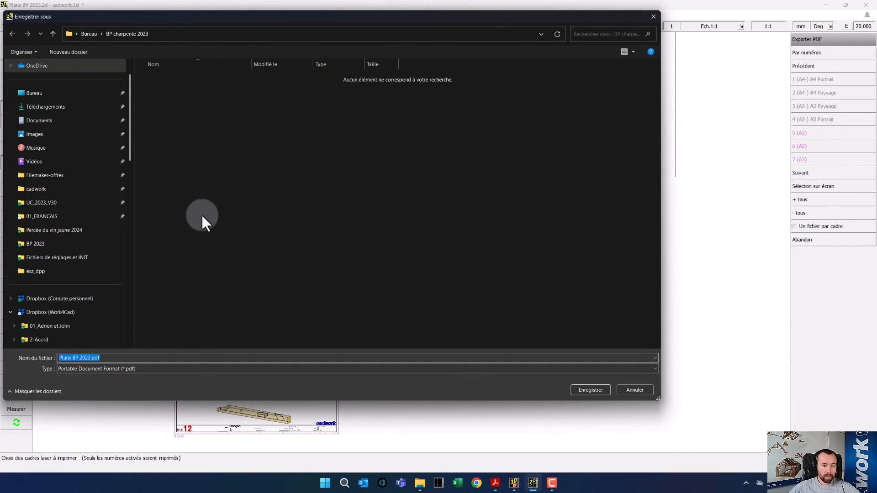
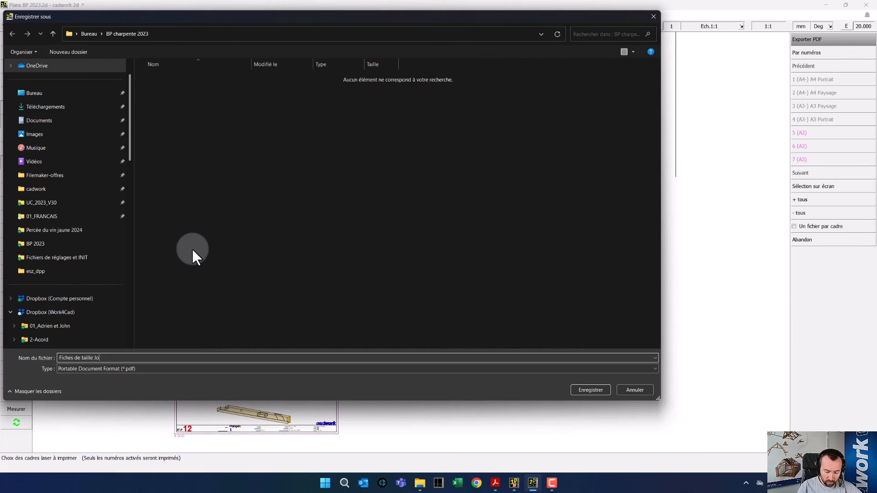
pyautogui.write('hn')
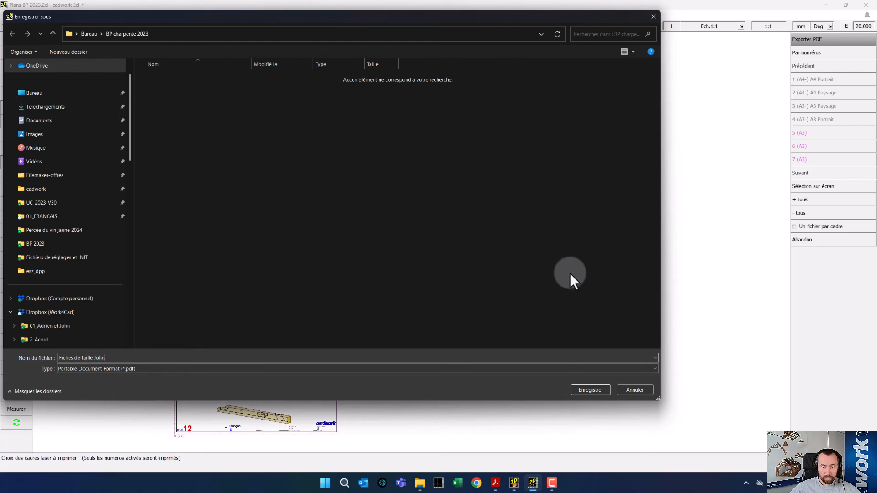
pyautogui.click(593, 390)
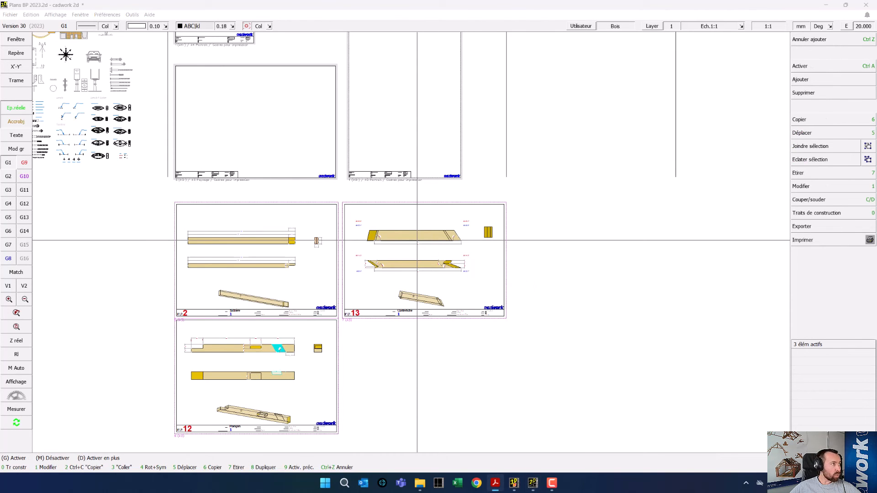
# Enlarge the exported PDF and examine the dimensioned sheets for the Sablière, Poinçon and Contrefiche.
pyautogui.moveTo(0, 104); pyautogui.dragTo(580, 107)
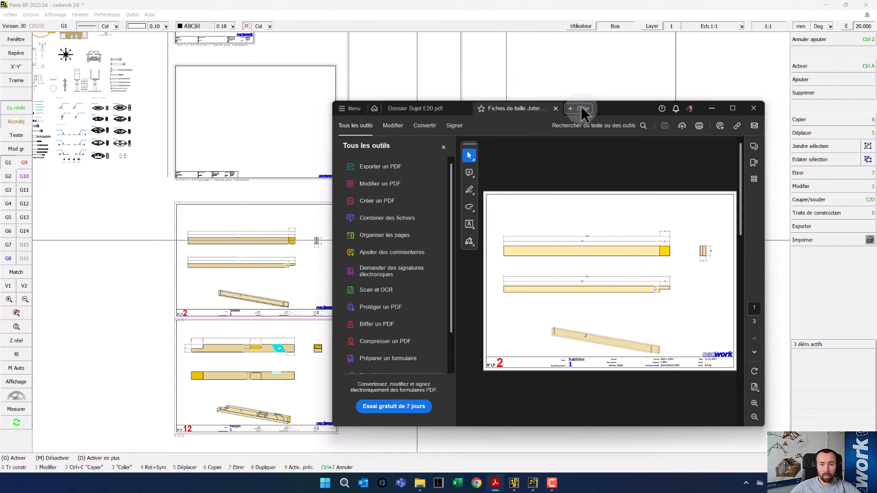
pyautogui.click(733, 109)
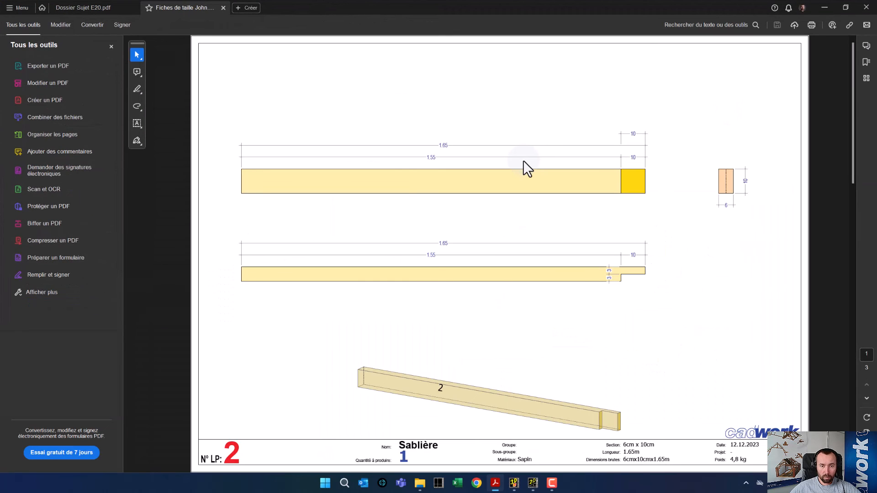
pyautogui.scroll(-2, 525, 162)
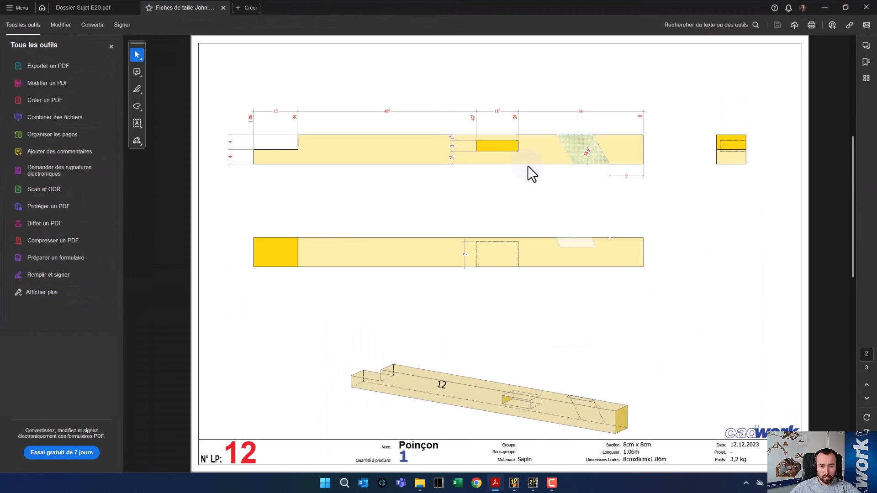
pyautogui.scroll(-2, 528, 166)
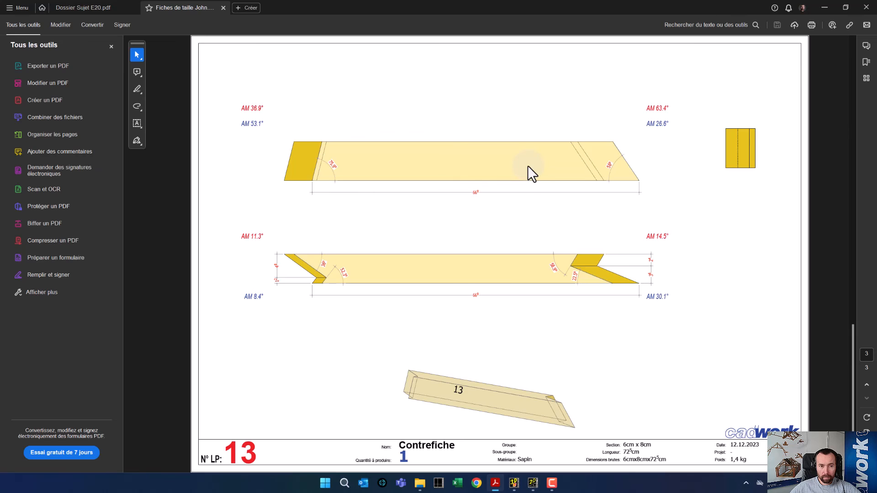
pyautogui.scroll(4, 528, 166)
pyautogui.scroll(-4, 528, 165)
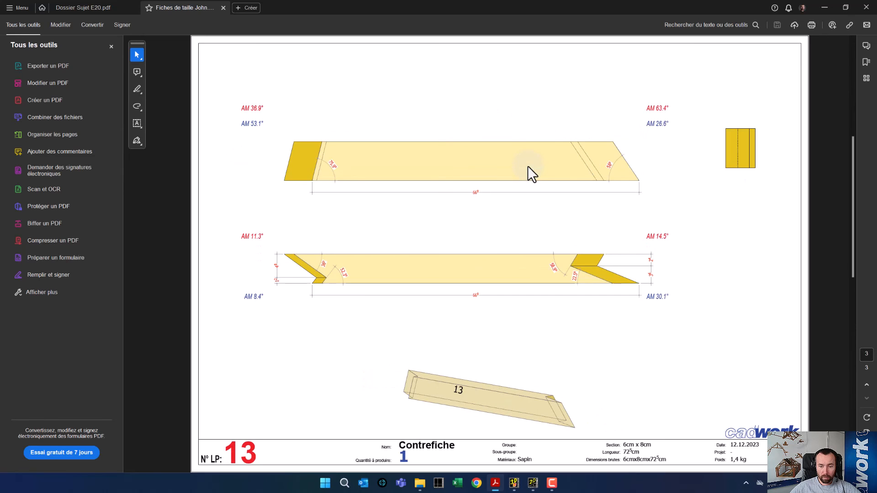
pyautogui.scroll(4, 527, 166)
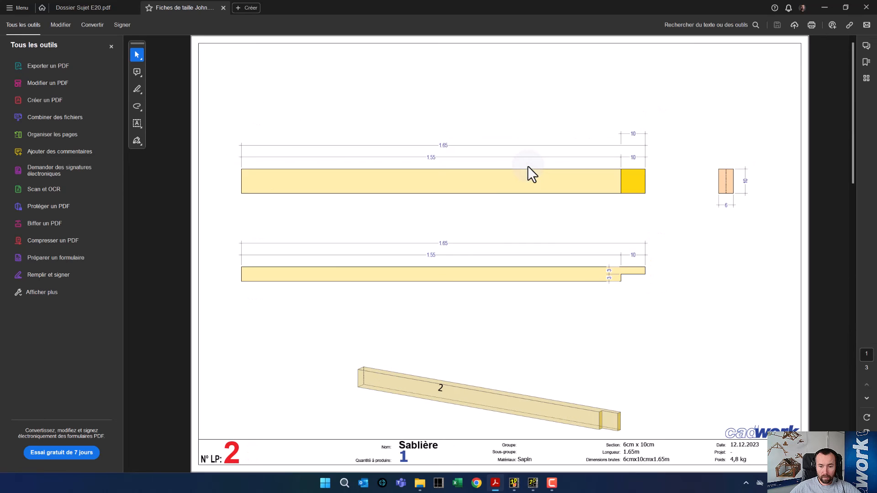
pyautogui.click(822, 8)
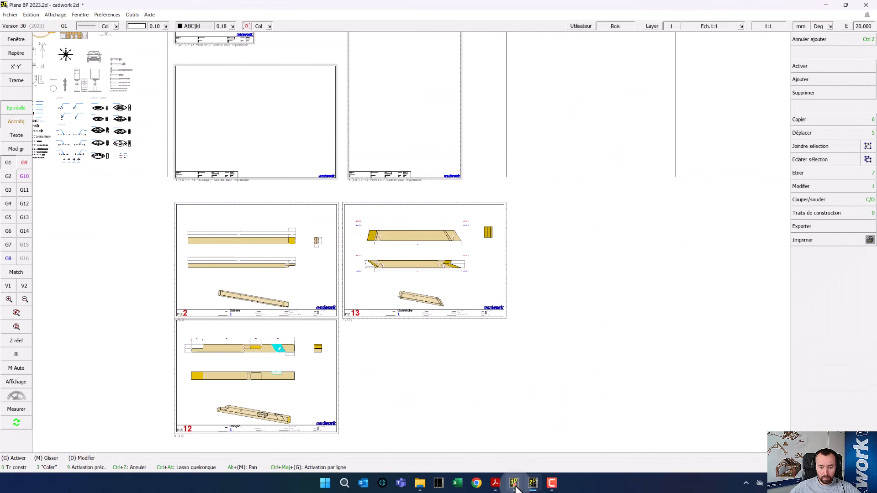
# Switch to cadwork 3D and view the finished example roof frame in Exemple BP charpente.3d.
pyautogui.moveTo(515, 488)
pyautogui.click(555, 440)
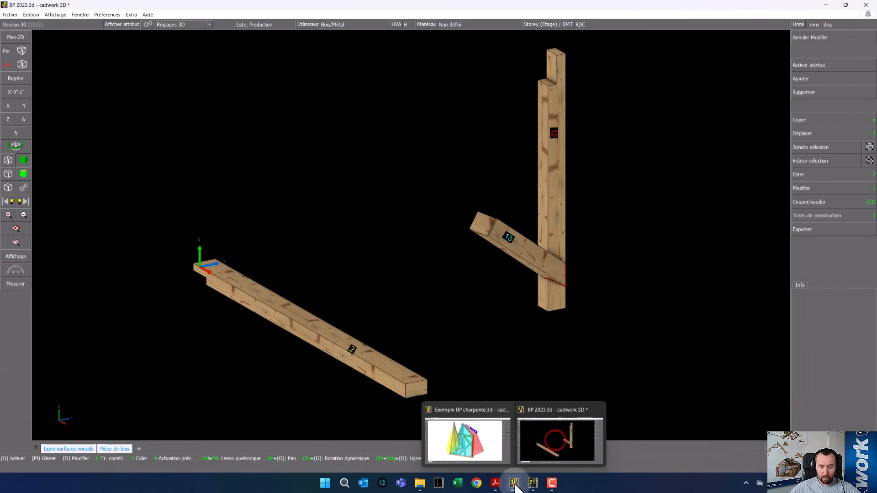
pyautogui.click(483, 442)
pyautogui.click(679, 239)
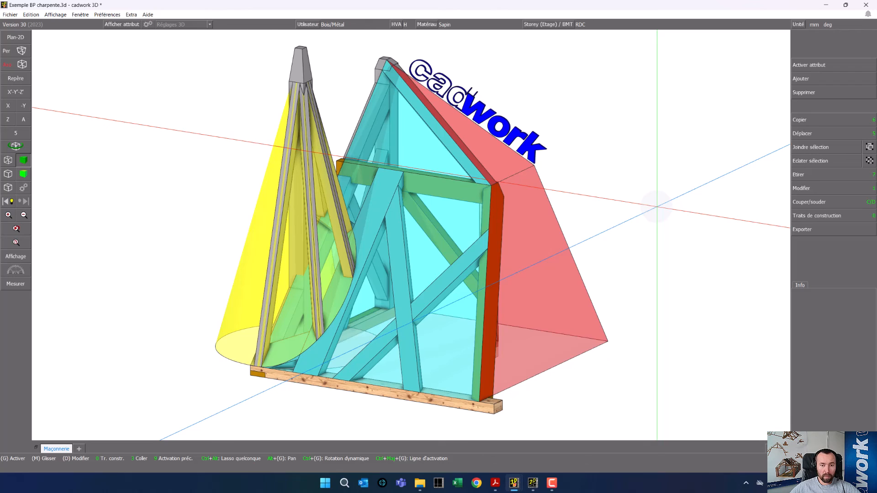
# Return to the BP 2023.3d model and redisplay the roof surfaces together with all the timber pieces.
pyautogui.moveTo(514, 483)
pyautogui.click(551, 440)
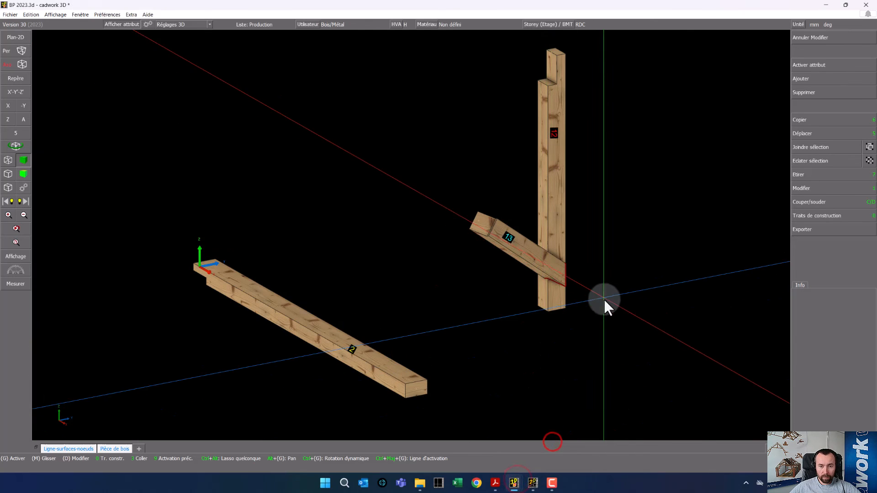
pyautogui.click(609, 319)
pyautogui.press('pagedown')
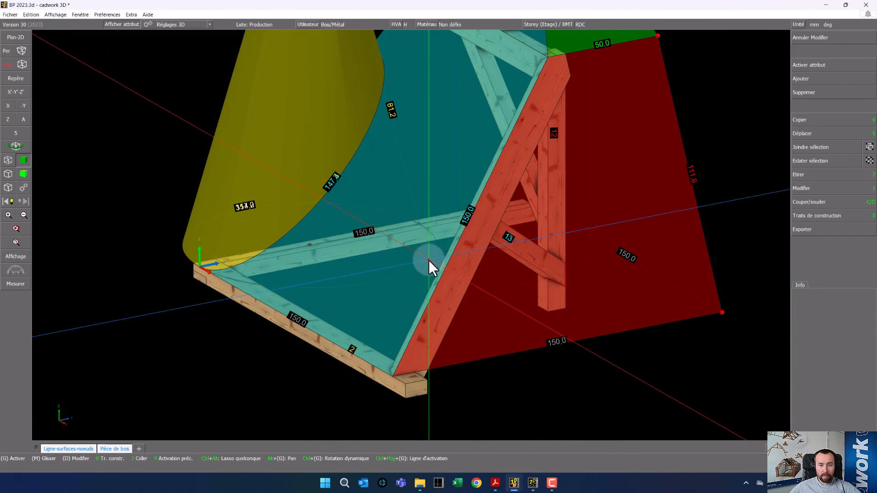
pyautogui.keyDown('ctrl'); pyautogui.moveTo(429, 259); pyautogui.dragTo(412, 235); pyautogui.keyUp('ctrl')
pyautogui.scroll(-4, 404, 229)
pyautogui.scroll(4, 376, 160)
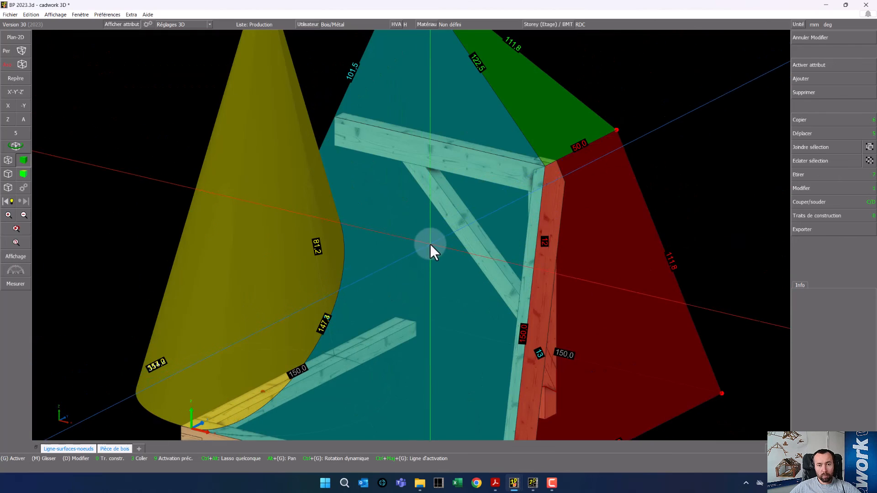
pyautogui.scroll(-2, 430, 243)
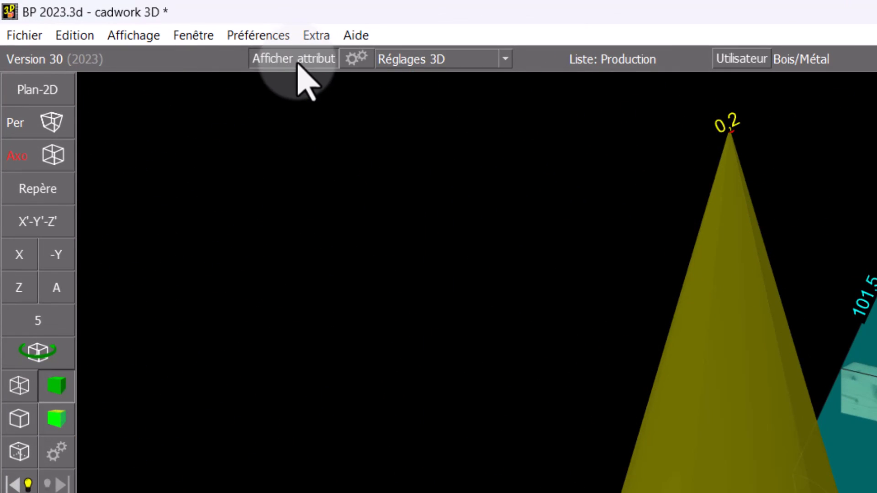
# Turn off the attribute labels and remove Longueur arête - Surface / Ligne from the selected attributes of Réglages 3D.
pyautogui.click(288, 59)
pyautogui.click(288, 60)
pyautogui.click(288, 60)
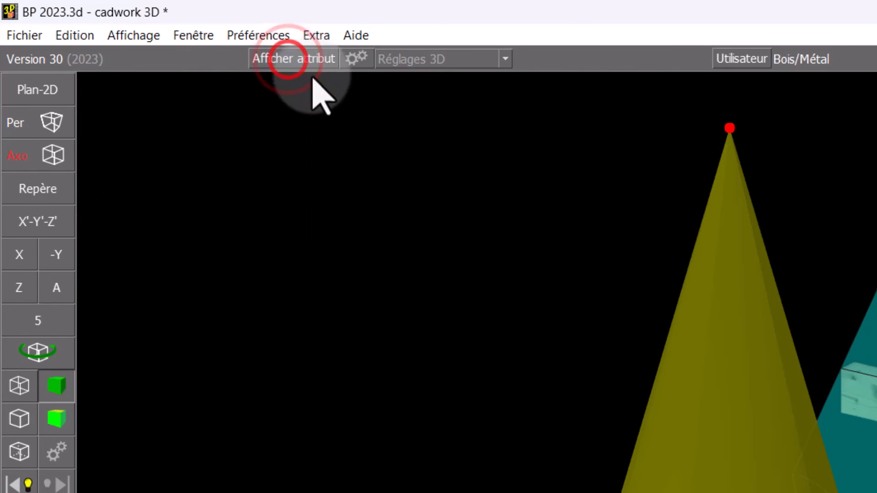
pyautogui.click(356, 59)
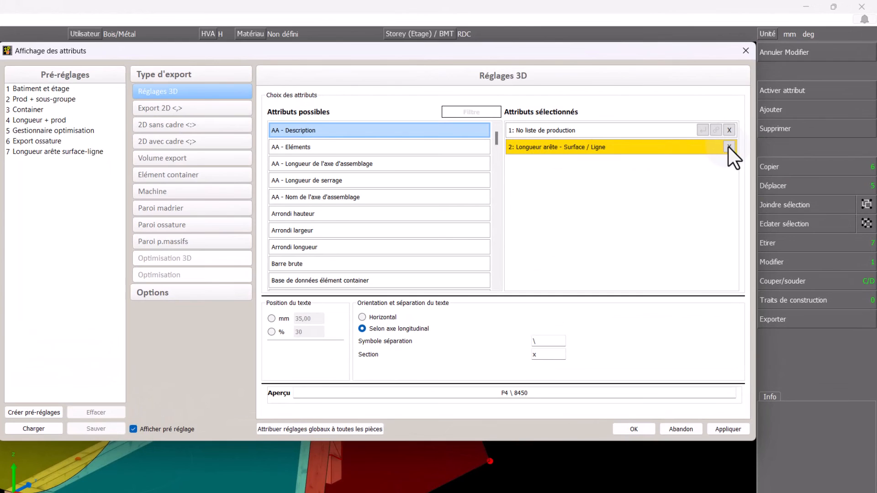
pyautogui.click(729, 146)
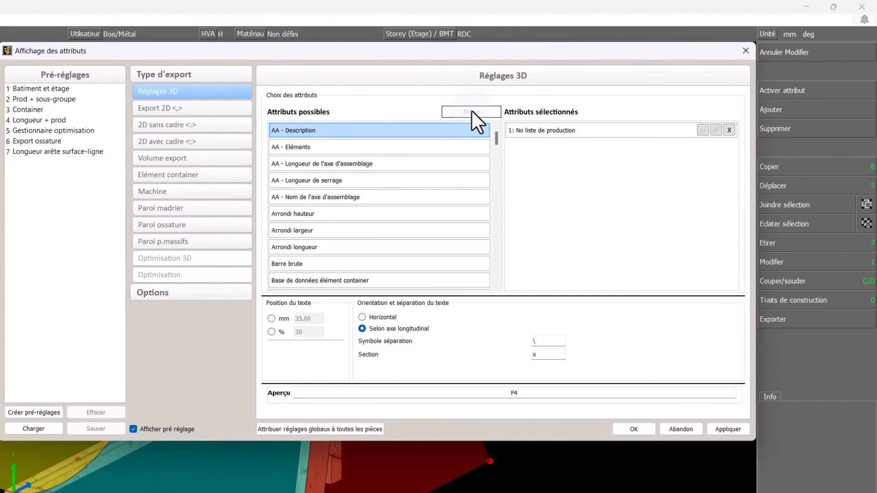
# Filter the attributes by "arê", add Longueur arête - Surface / Ligne to Réglages 3D, and turn on the attribute labels in the model.
pyautogui.write('arê')
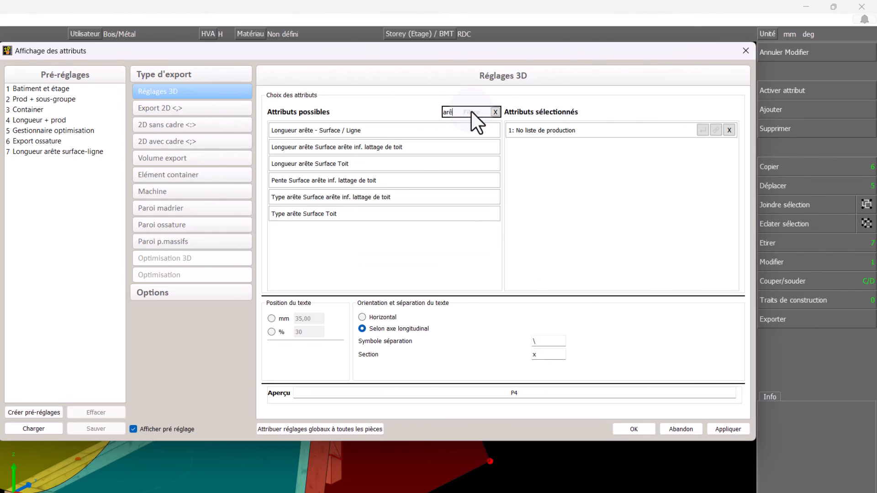
pyautogui.click(289, 130)
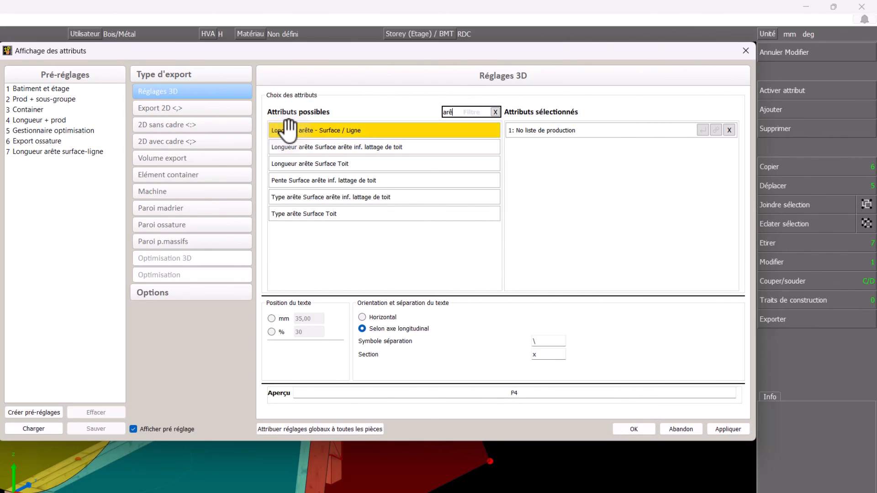
pyautogui.doubleClick(328, 129)
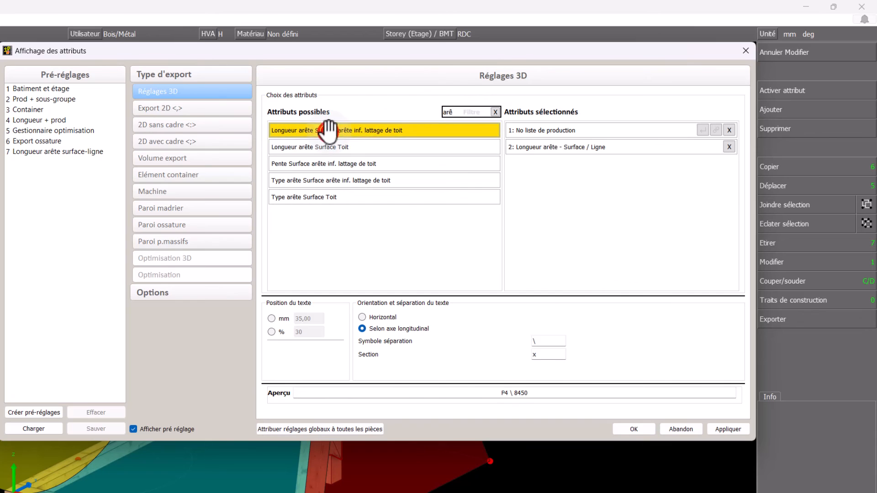
pyautogui.rightClick(204, 94)
pyautogui.click(245, 127)
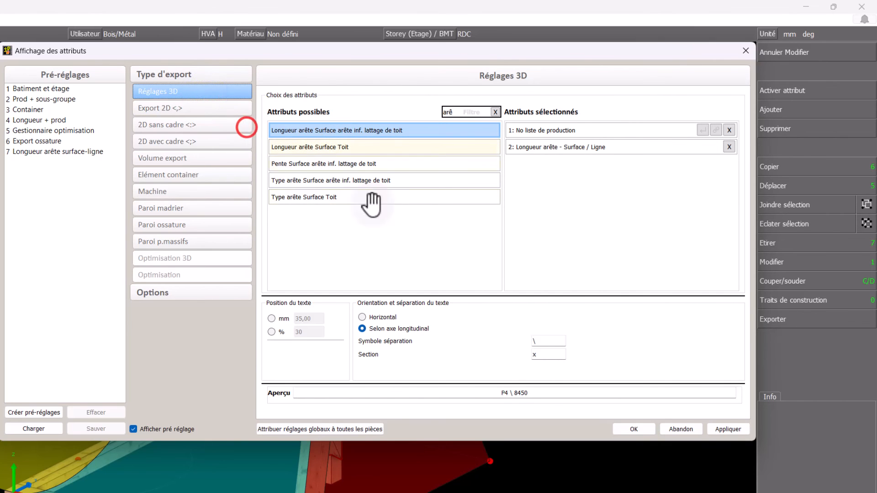
pyautogui.click(727, 432)
pyautogui.click(633, 429)
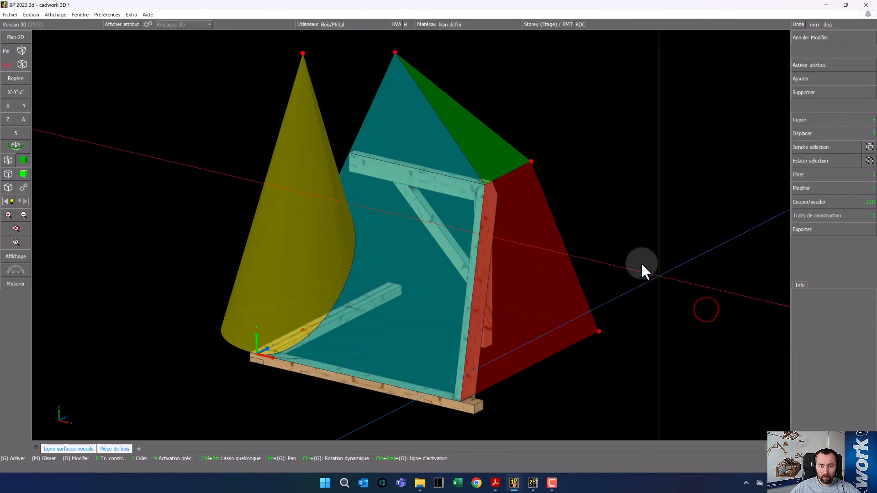
pyautogui.click(124, 25)
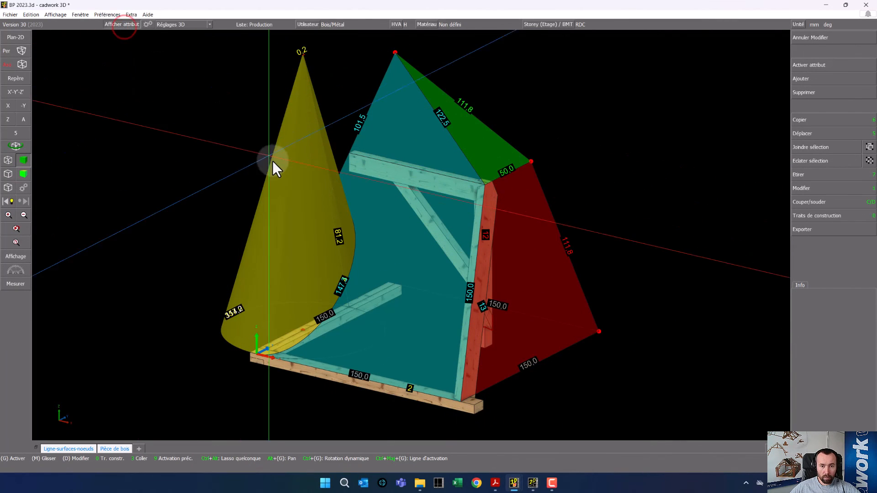
# Hide the timber pieces and isolate the blue Versant A roof surface in the model.
pyautogui.click(75, 450)
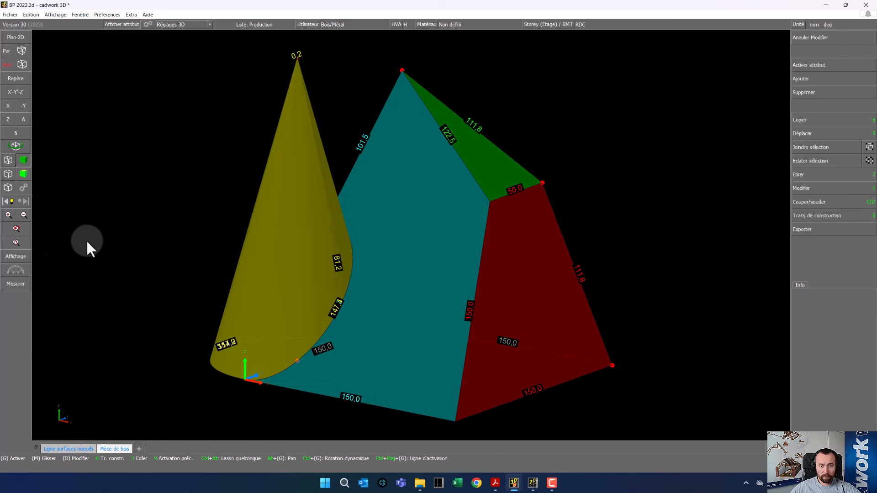
pyautogui.click(199, 234)
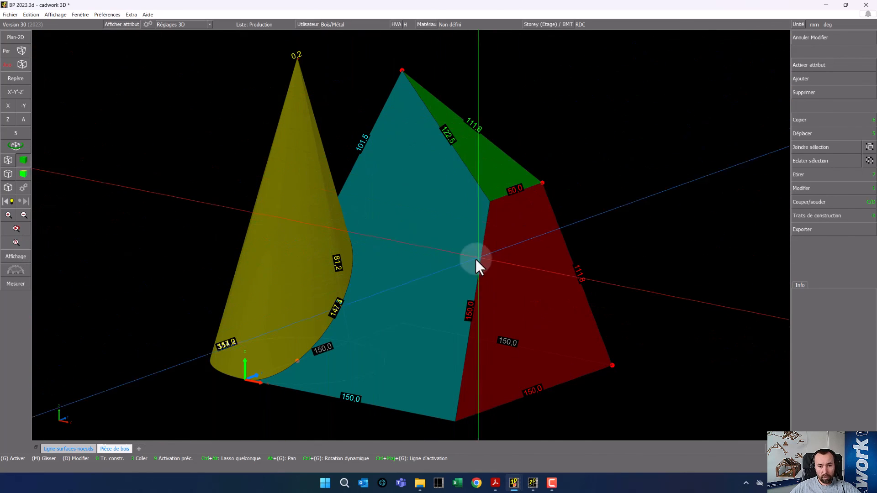
pyautogui.click(412, 229)
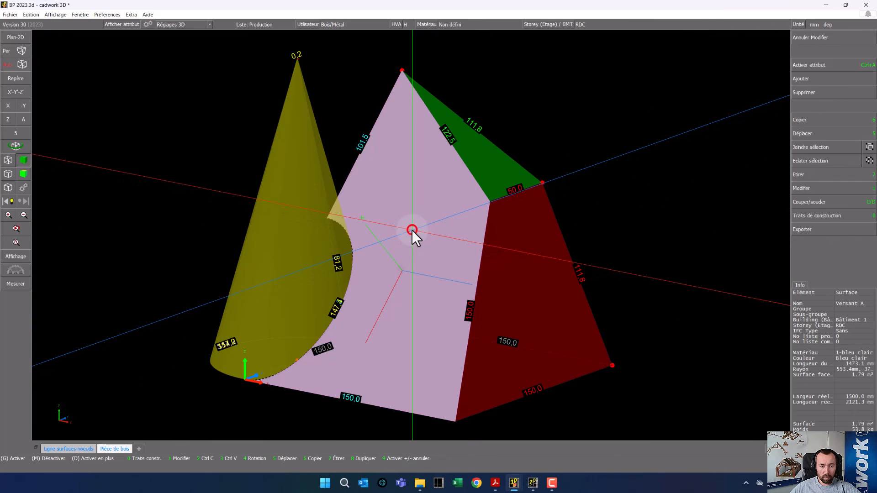
pyautogui.hotkey('ctrl', 'shift', 'i')
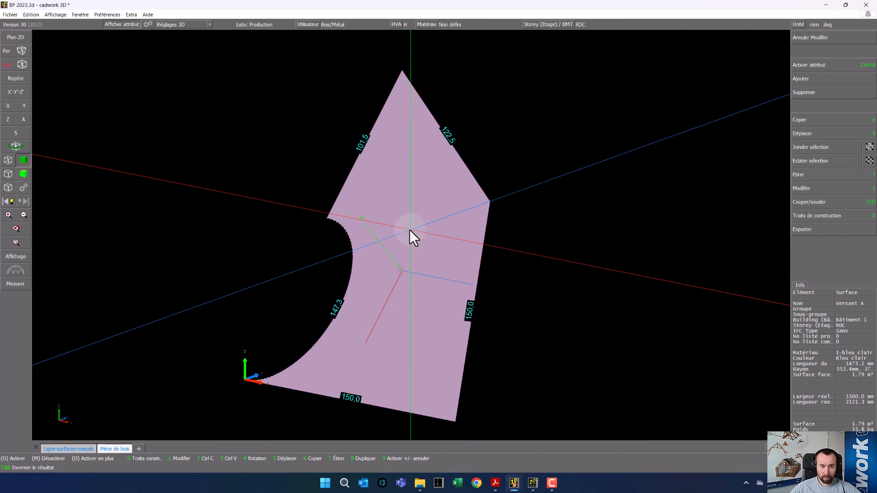
pyautogui.click(258, 191)
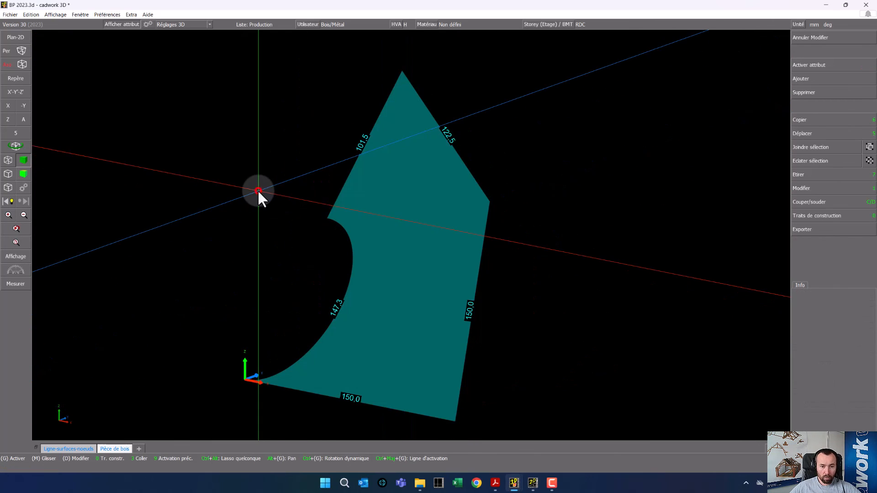
# Lay the Versant A surface flat in a 2D plane view and copy it with its edge lengths.
pyautogui.click(16, 39)
pyautogui.click(417, 243)
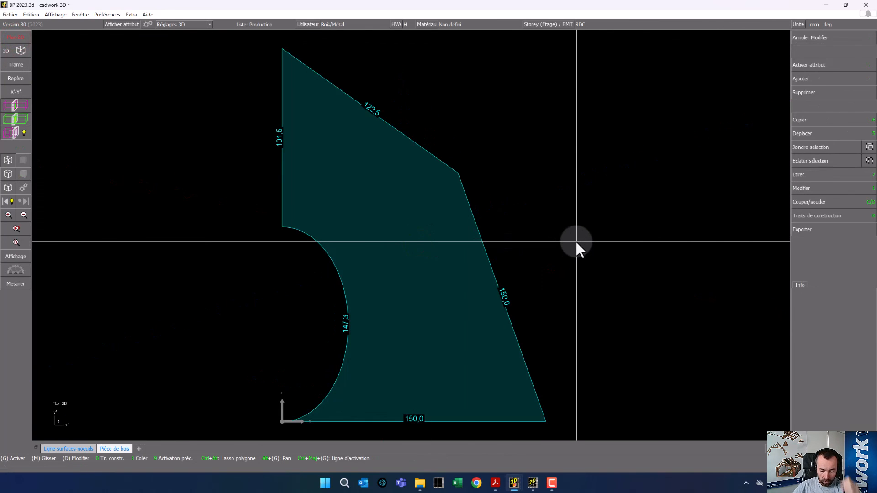
pyautogui.hotkey('ctrl', 'c')
pyautogui.press('Return')
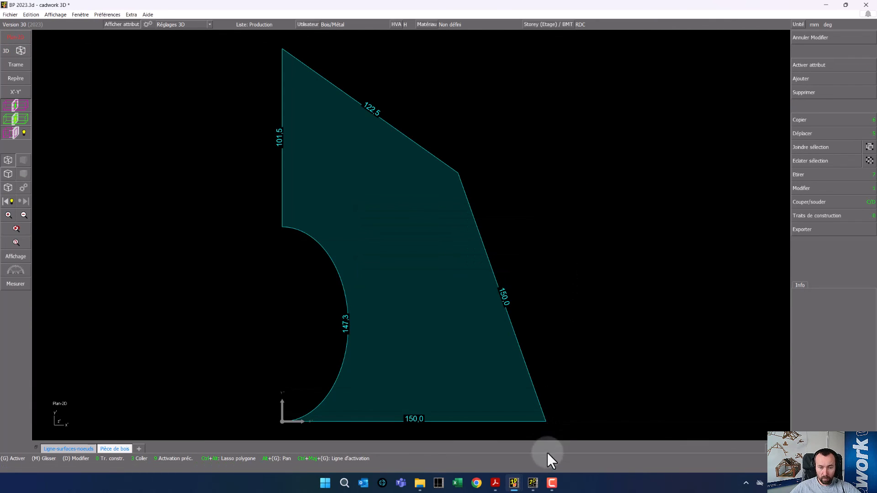
# Switch to Plans BP 2023.2d in cadwork 2D and set the working scale to 1:20.
pyautogui.click(536, 484)
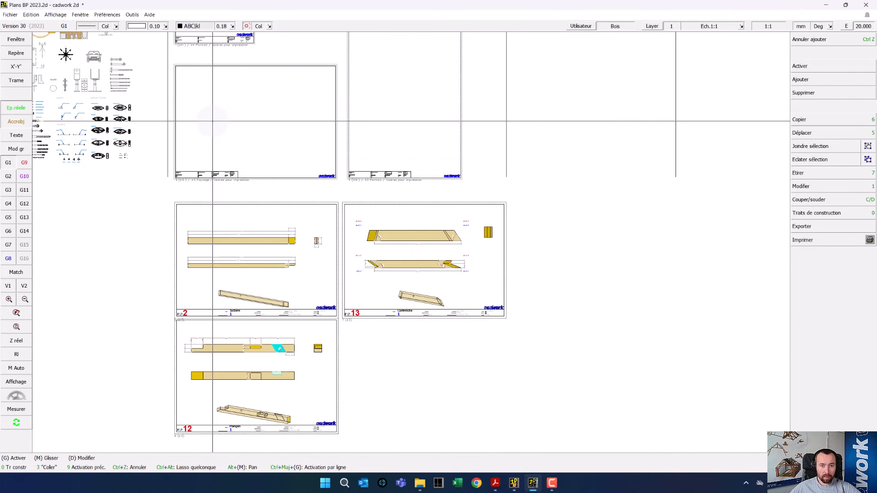
pyautogui.scroll(-4, 411, 243)
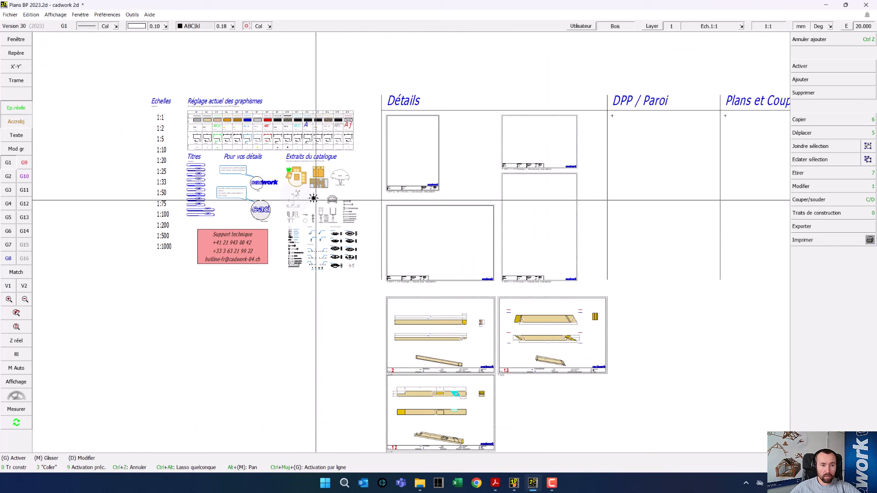
pyautogui.click(163, 160)
pyautogui.click(242, 321)
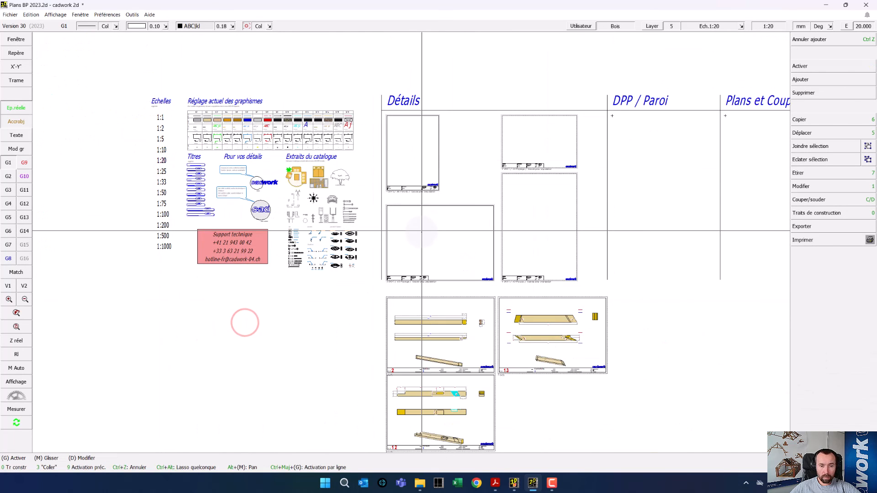
# Paste Versant A into the large empty landscape print frame under Détails, accepting the default text-size option.
pyautogui.scroll(3, 422, 232)
pyautogui.scroll(2, 411, 243)
pyautogui.press('3')
pyautogui.press('Return')
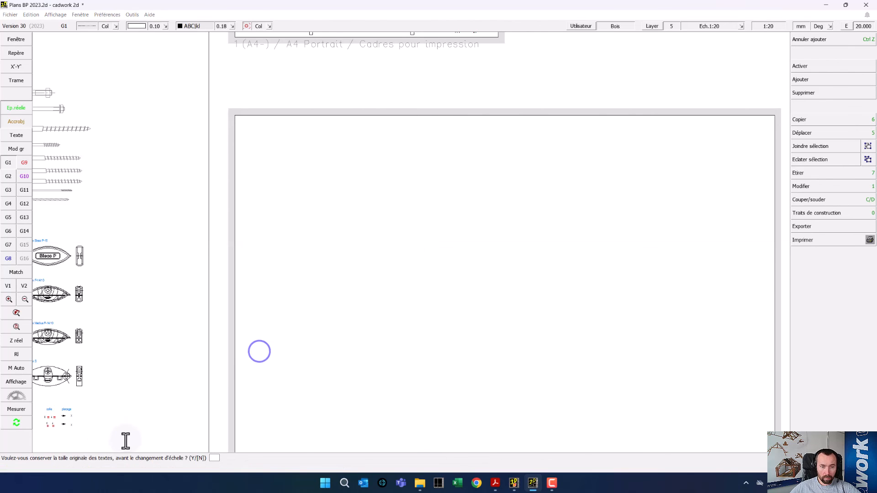
pyautogui.press('Return')
pyautogui.click(309, 172)
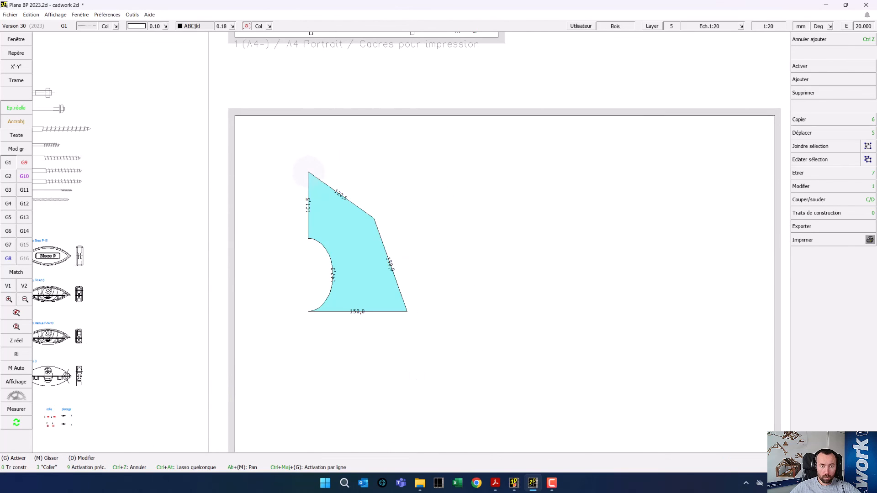
pyautogui.scroll(2, 411, 243)
pyautogui.scroll(2, 411, 242)
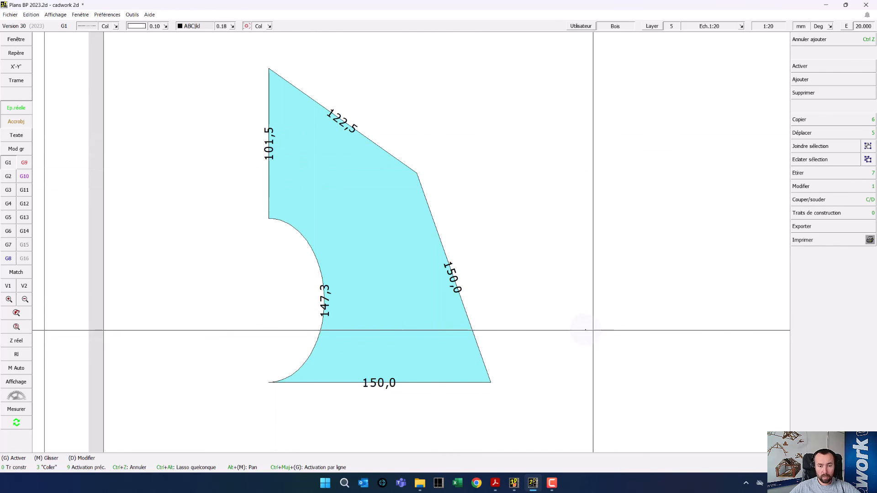
# Return to BP 2023.3d in cadwork 3D, redisplay the roof surfaces, and isolate the red Versant B surface.
pyautogui.moveTo(512, 484)
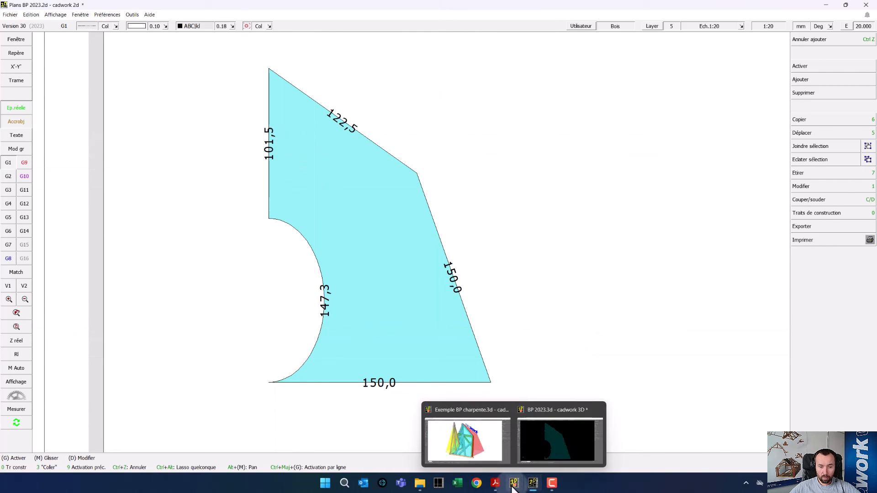
pyautogui.click(552, 440)
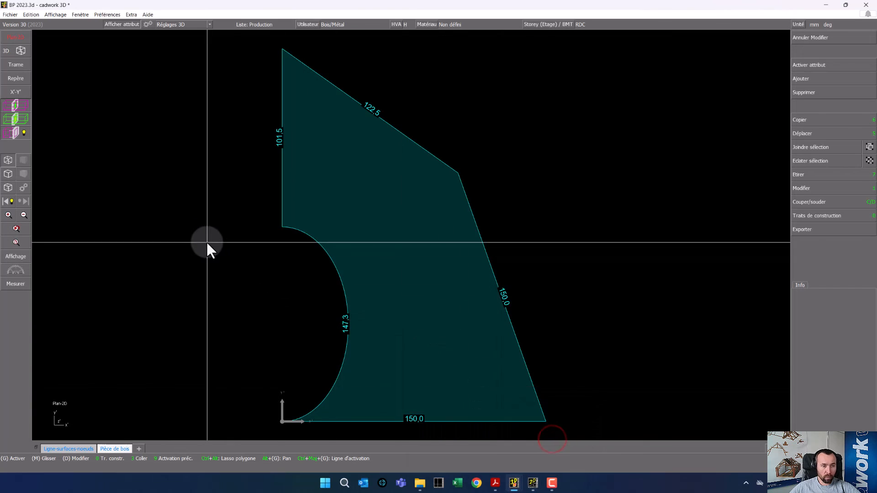
pyautogui.click(16, 53)
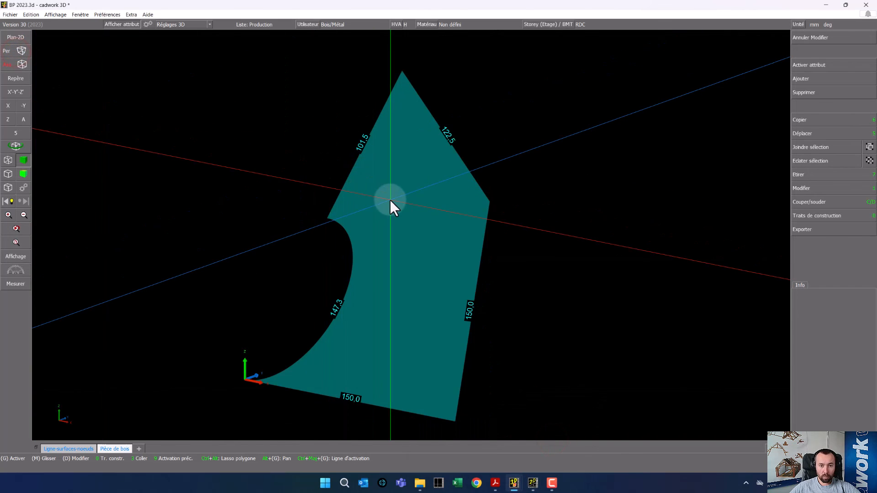
pyautogui.click(11, 202)
pyautogui.click(531, 290)
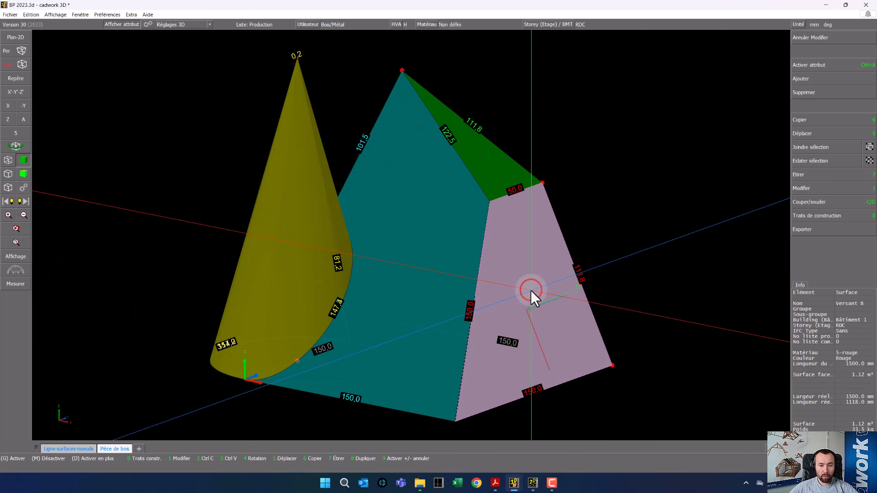
pyautogui.press('v')
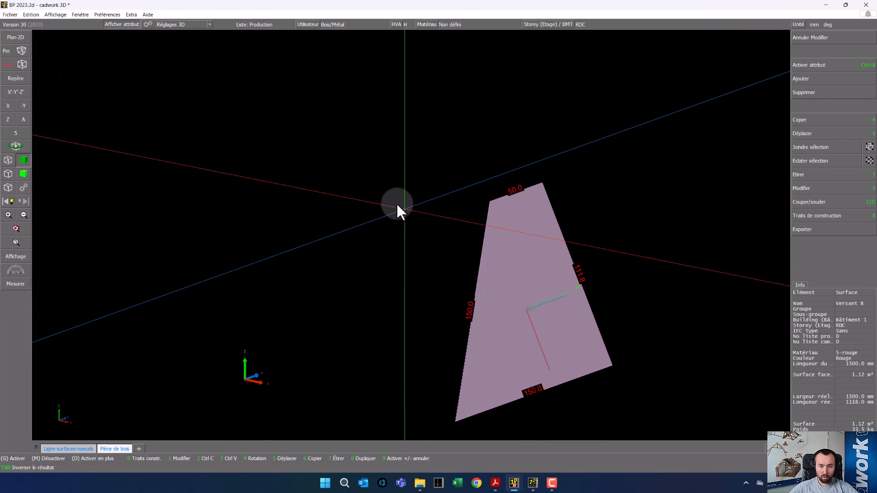
# Lay Versant B flat in a 2D plane view, copy it, and paste it beside Versant A in Plans BP 2023.2d.
pyautogui.click(7, 35)
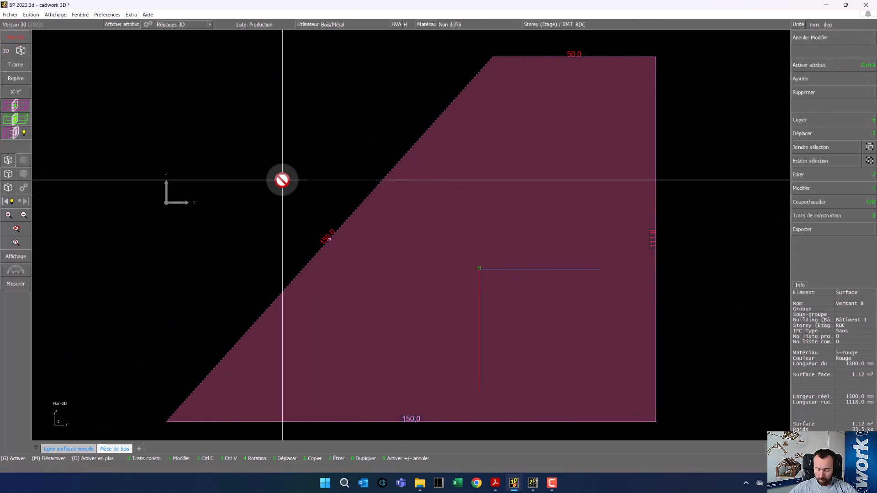
pyautogui.hotkey('ctrl', 'c')
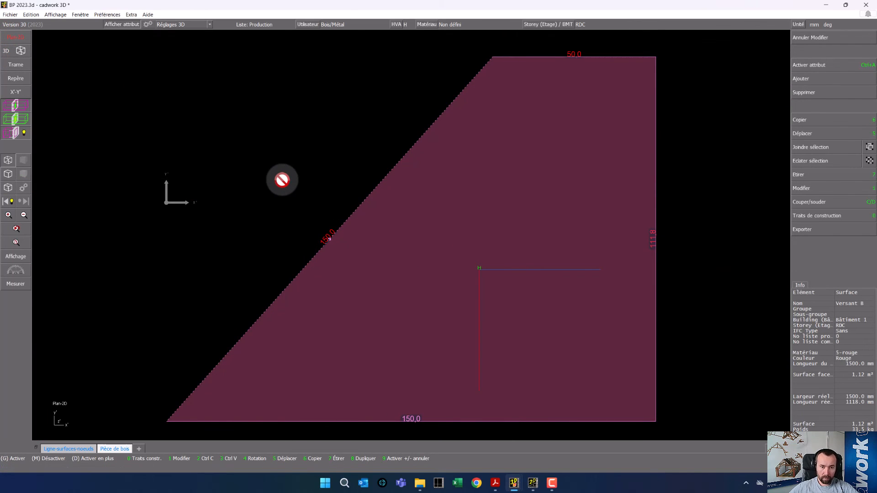
pyautogui.moveTo(534, 484)
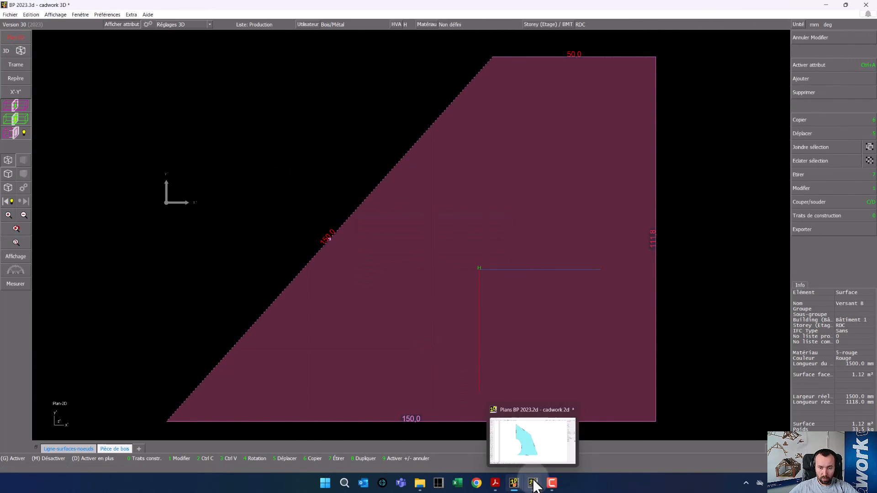
pyautogui.click(530, 442)
pyautogui.press('3')
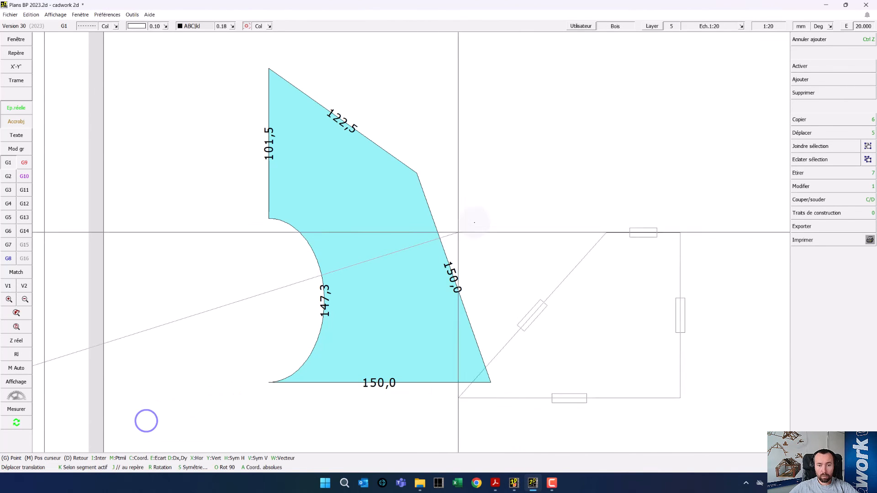
pyautogui.click(529, 217)
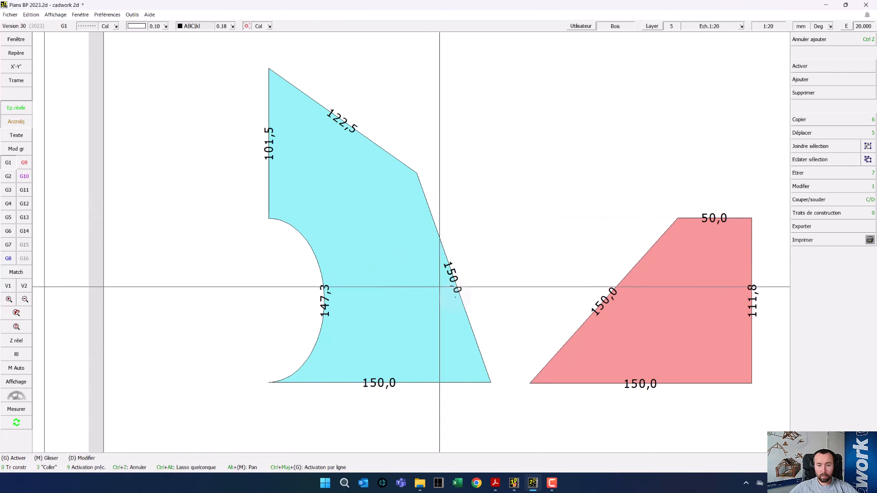
# Dimension the horizontal offset between the two ends of Versant A's sloping outer edge, placing the dimension below the surface.
pyautogui.scroll(-2, 511, 274)
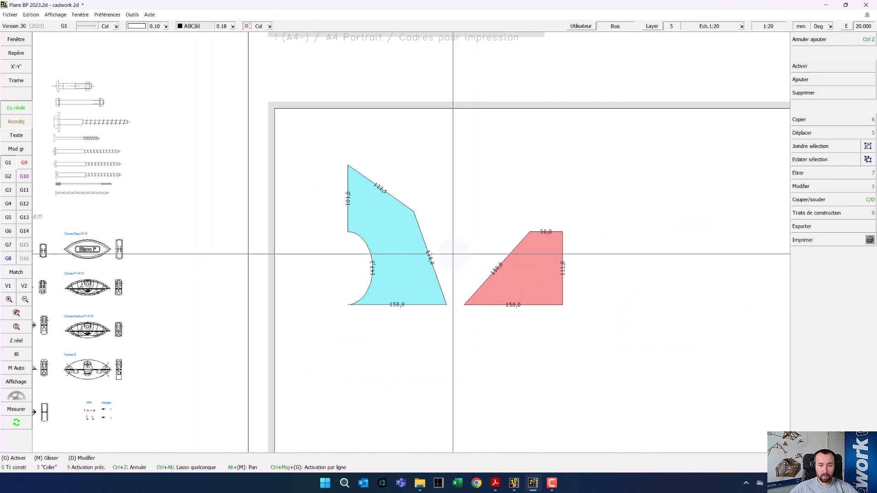
pyautogui.scroll(1, 452, 252)
pyautogui.click(411, 238)
pyautogui.click(342, 223)
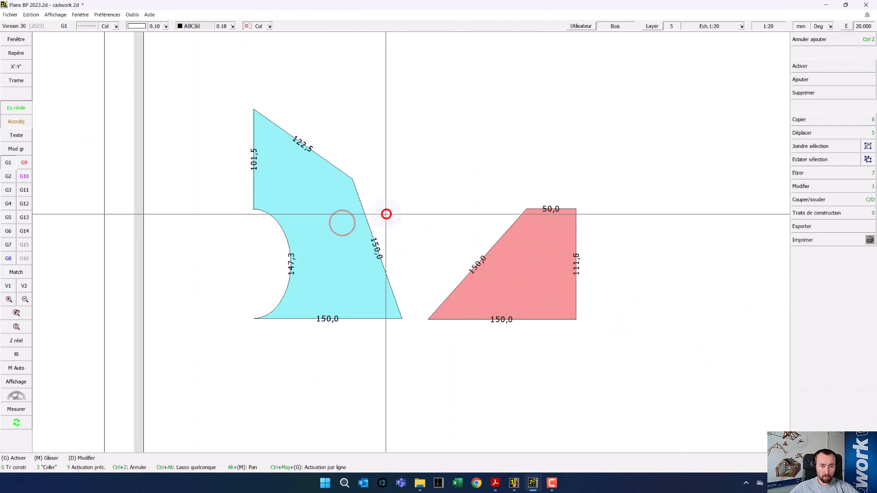
pyautogui.press('m')
pyautogui.click(352, 178)
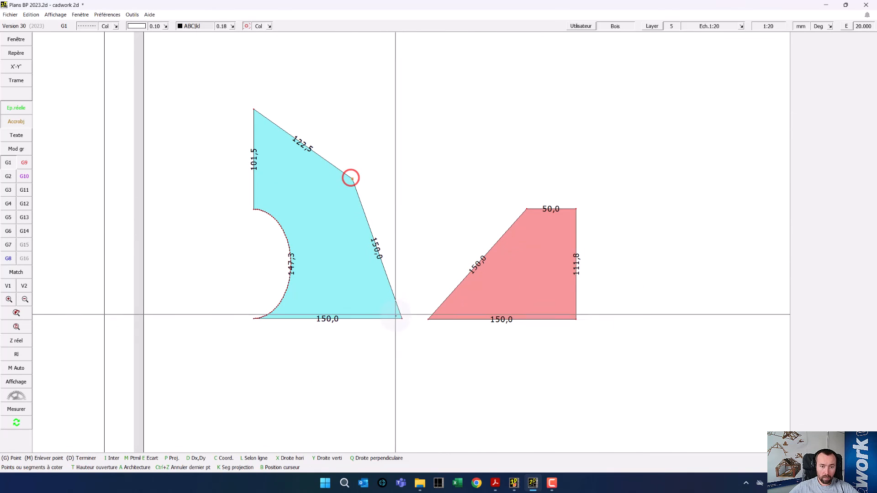
pyautogui.click(402, 320)
pyautogui.rightClick(402, 320)
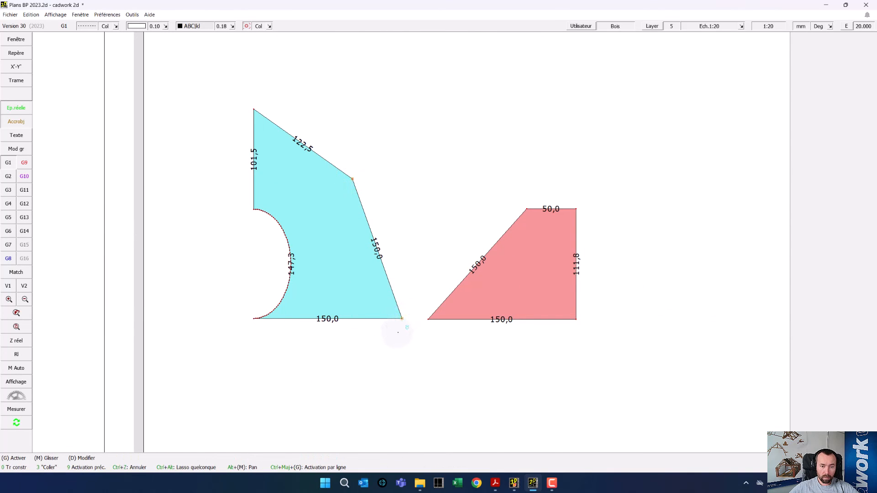
pyautogui.click(378, 332)
# Dimension Versant A's diagonal from its top peak to the outer end of its base edge.
pyautogui.scroll(2, 336, 229)
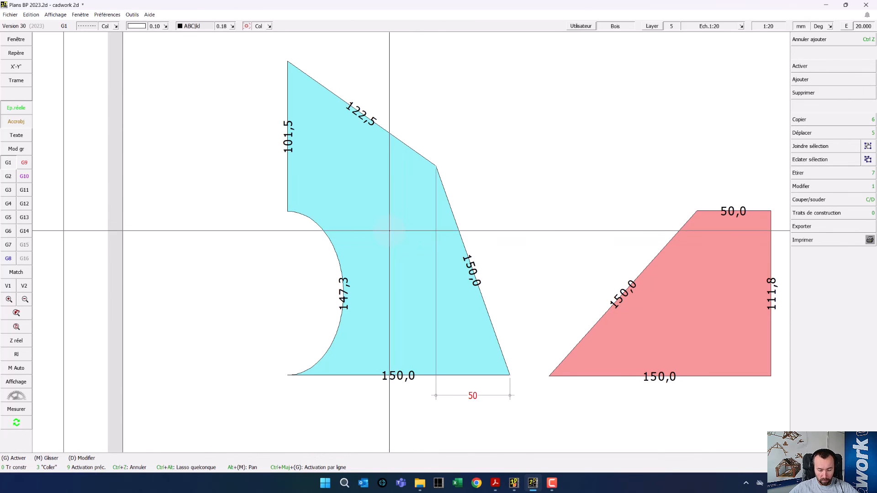
pyautogui.press('m')
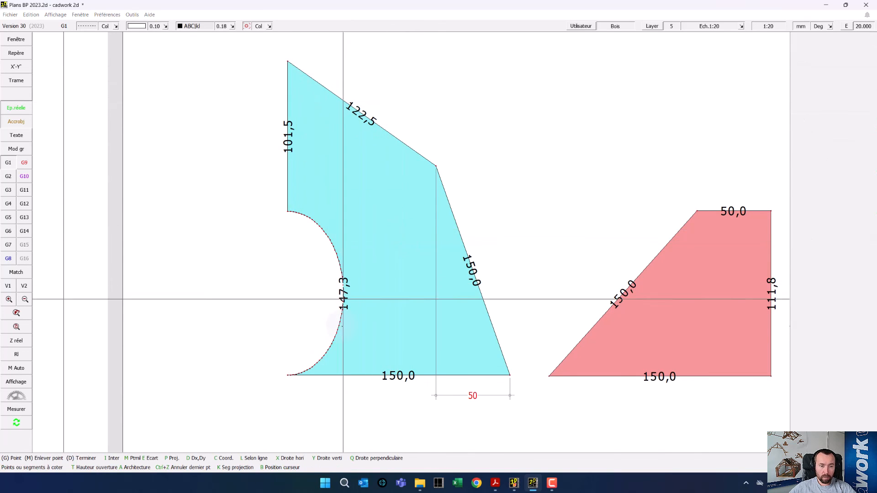
pyautogui.click(287, 61)
pyautogui.click(508, 374)
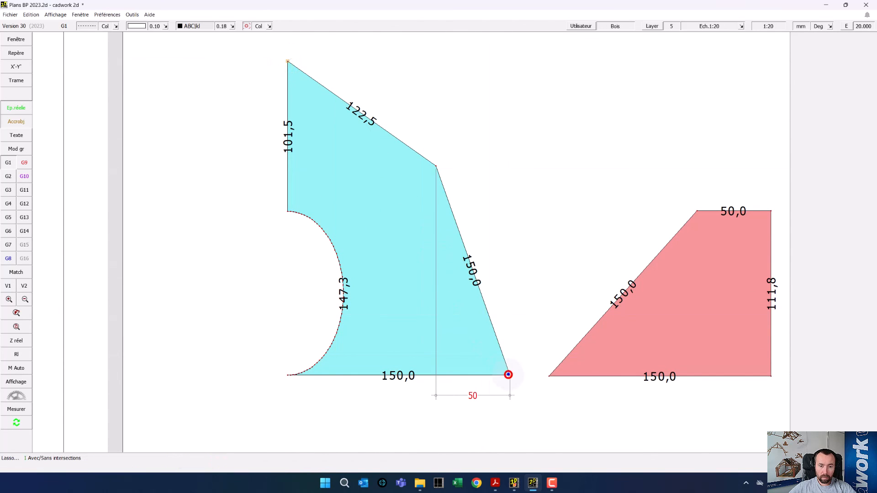
pyautogui.click(508, 374)
# Dimension Versant B's diagonal from the pointed end of its base to the opposite upper corner.
pyautogui.press('m')
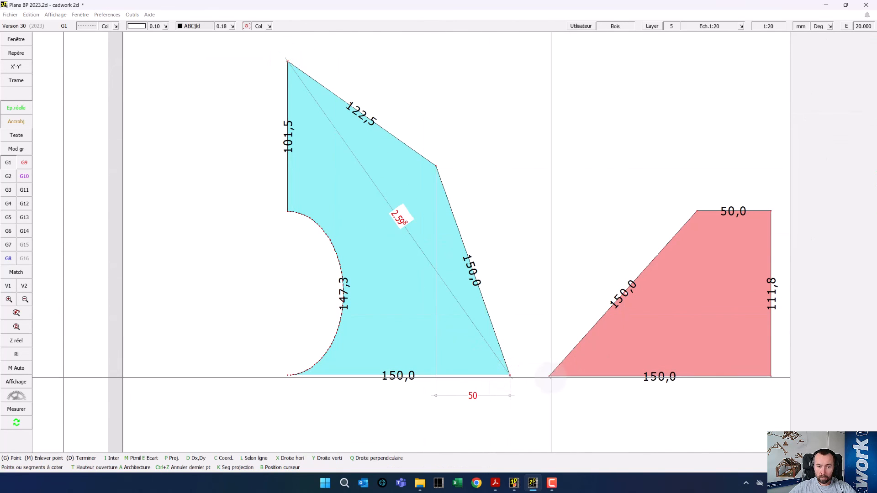
pyautogui.click(549, 377)
pyautogui.click(770, 211)
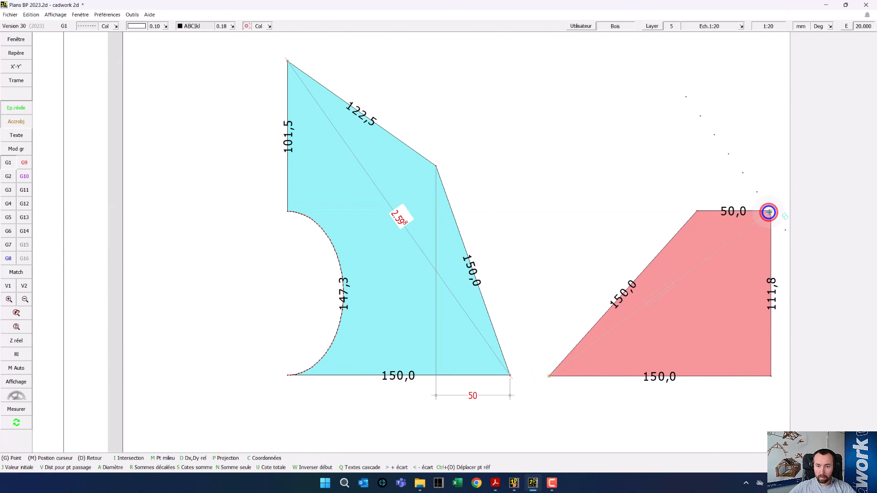
pyautogui.click(770, 212)
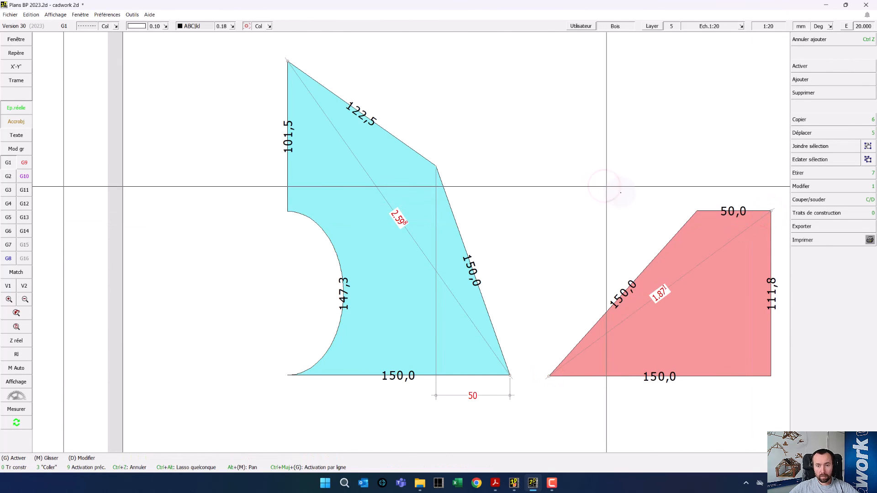
# Switch to the BP 2023.3d model in cadwork 3D, deselect Versant B, and return from the flat 2D plane to the shaded 3D view.
pyautogui.scroll(-3, 548, 228)
pyautogui.scroll(3, 493, 256)
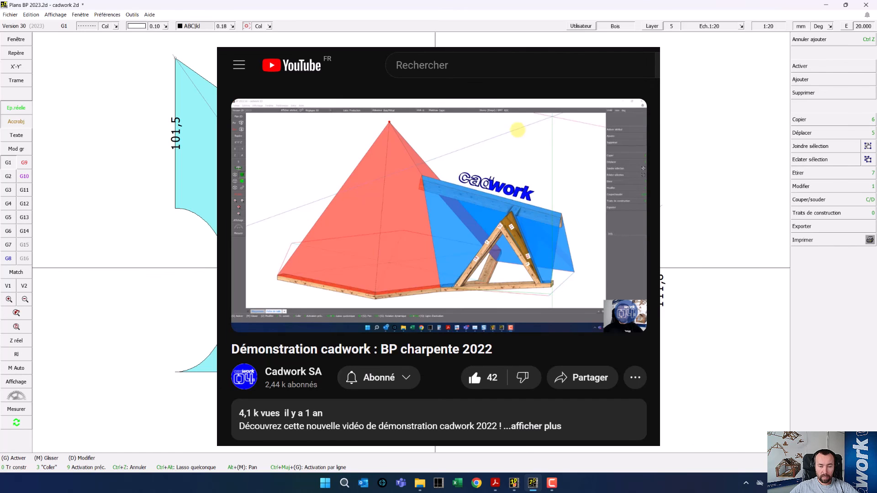
pyautogui.moveTo(516, 485)
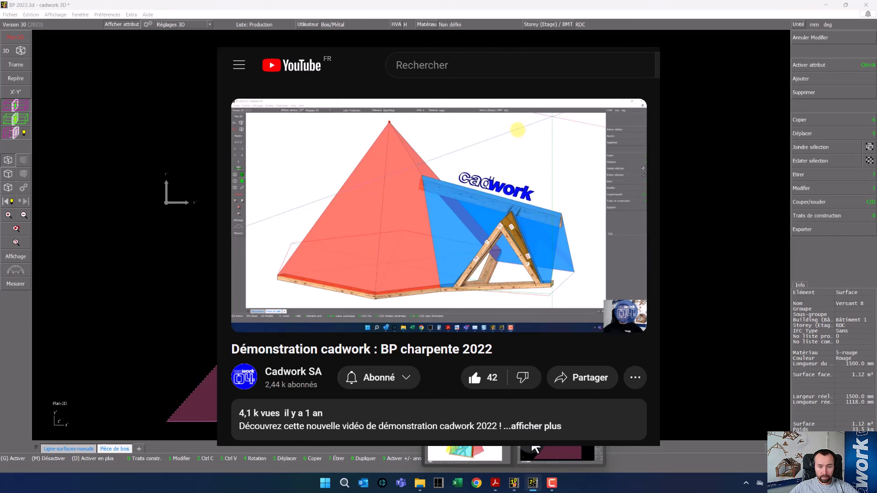
pyautogui.click(533, 437)
pyautogui.click(283, 204)
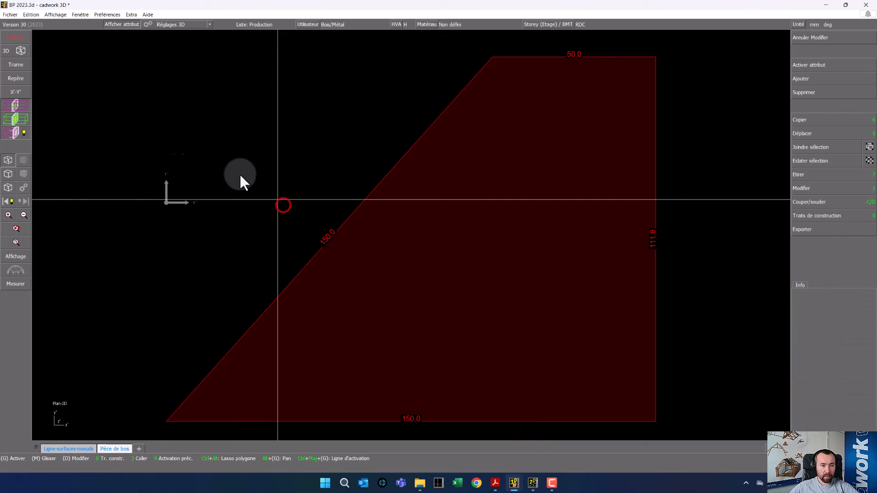
pyautogui.click(18, 50)
pyautogui.press('F5')
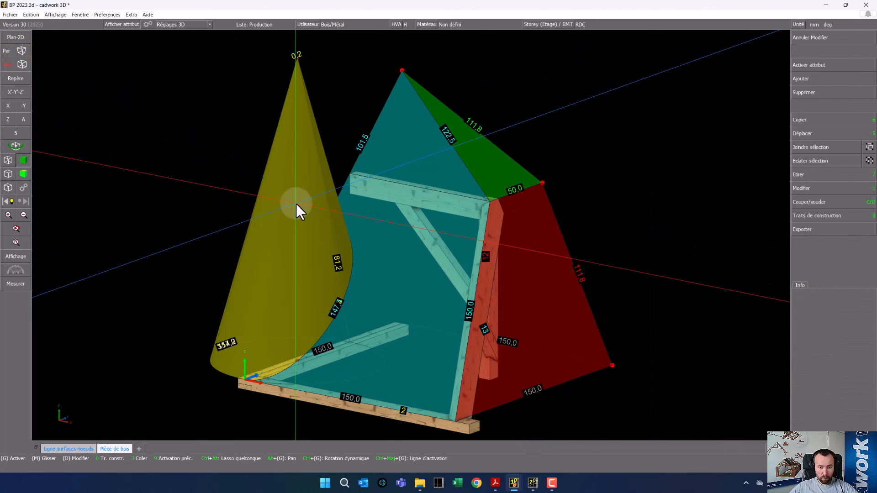
# Examine the completed timber frame, the cone and the coloured roof surfaces from several angles and distances in the 3D model.
pyautogui.moveTo(458, 269); pyautogui.dragTo(525, 217, button='middle')
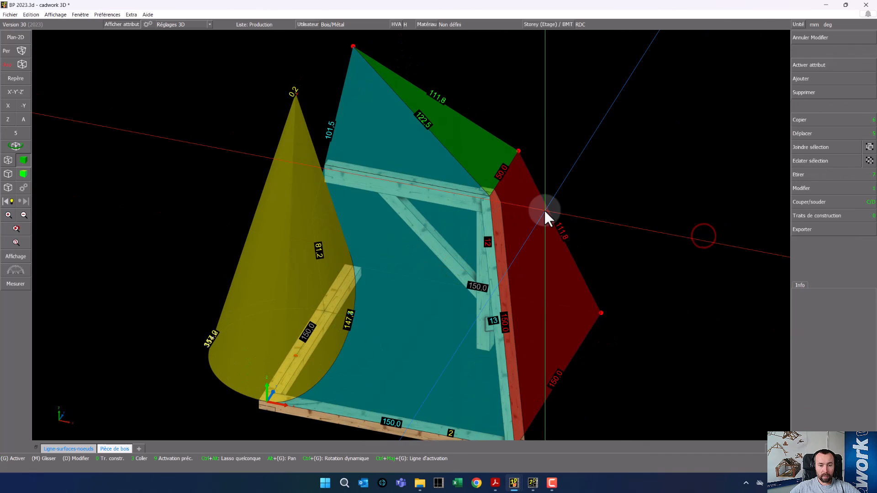
pyautogui.click(693, 173)
pyautogui.scroll(-2, 427, 250)
pyautogui.moveTo(410, 235); pyautogui.dragTo(487, 238, button='middle')
pyautogui.click(596, 190)
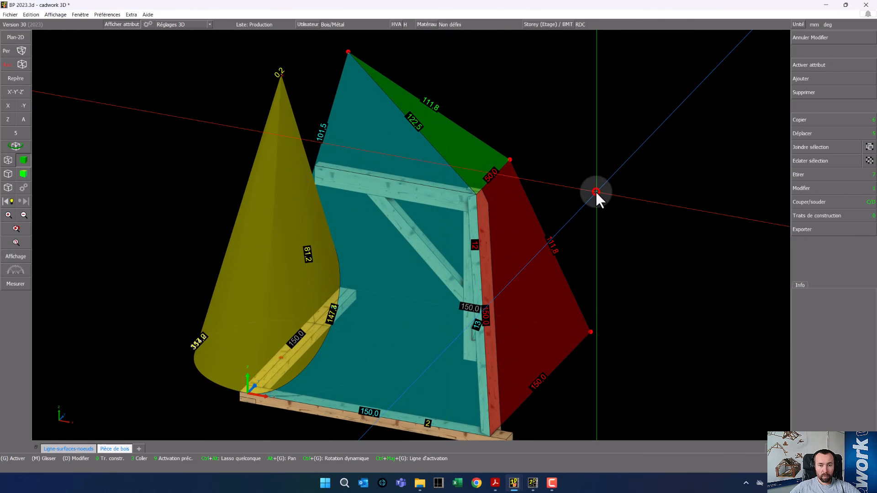
pyautogui.scroll(-2, 405, 187)
pyautogui.scroll(-1, 409, 265)
pyautogui.scroll(3, 410, 235)
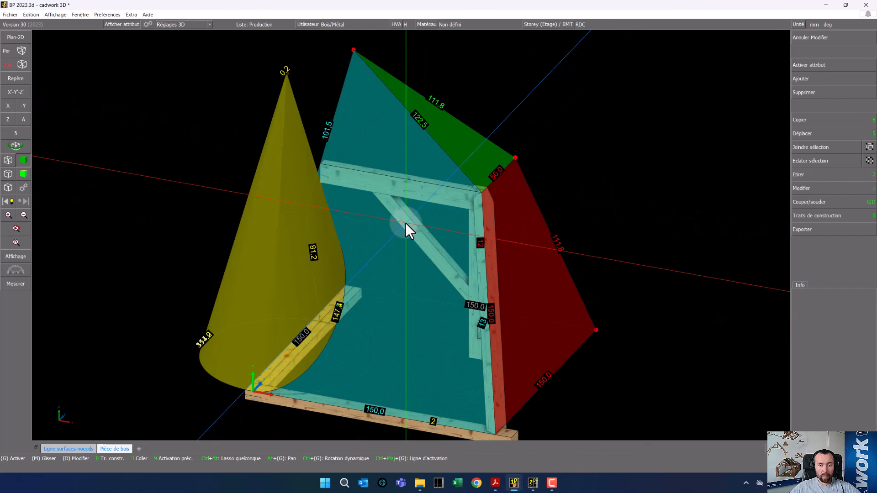
pyautogui.scroll(-2, 405, 222)
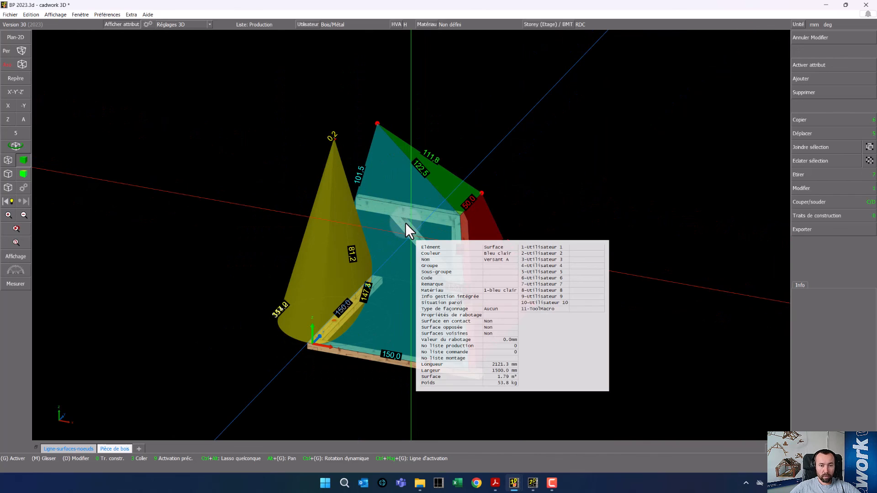
pyautogui.click(560, 225)
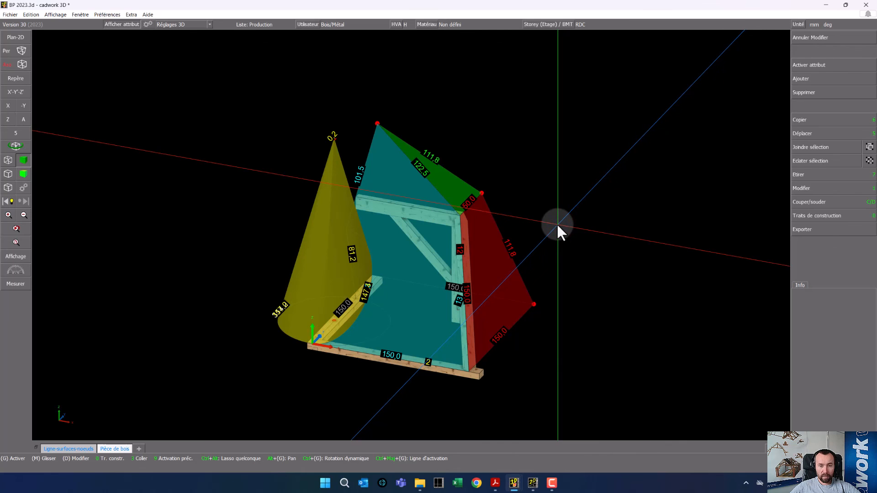
pyautogui.keyDown('ctrl'); pyautogui.moveTo(565, 232); pyautogui.dragTo(302, 235); pyautogui.keyUp('ctrl')
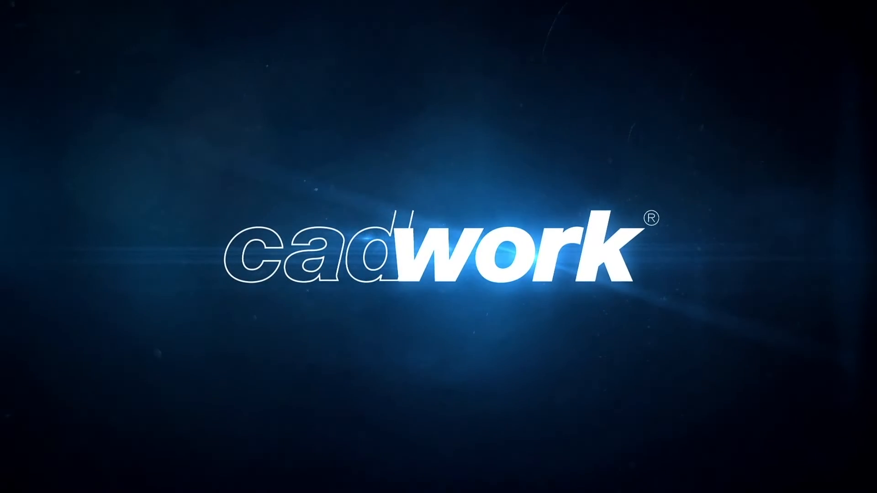